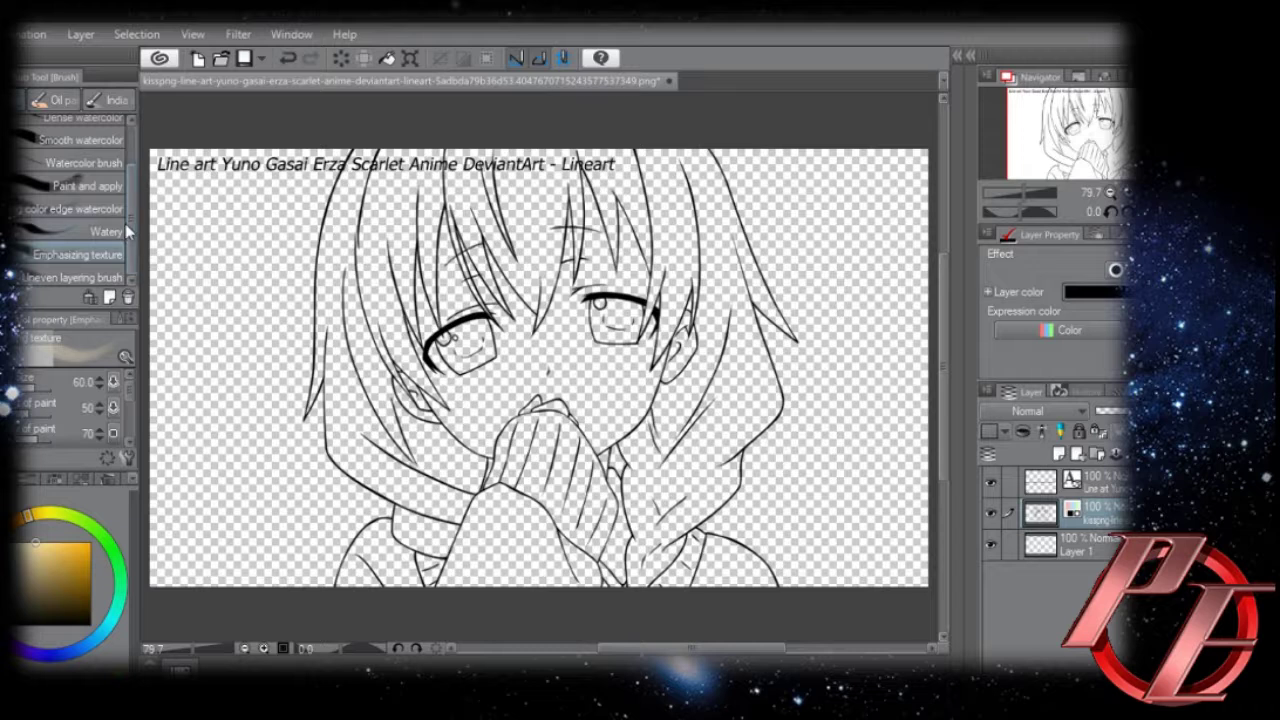
# Auto-select the face, ears, fingertips and neck areas on the line art layer.
pyautogui.press('w')
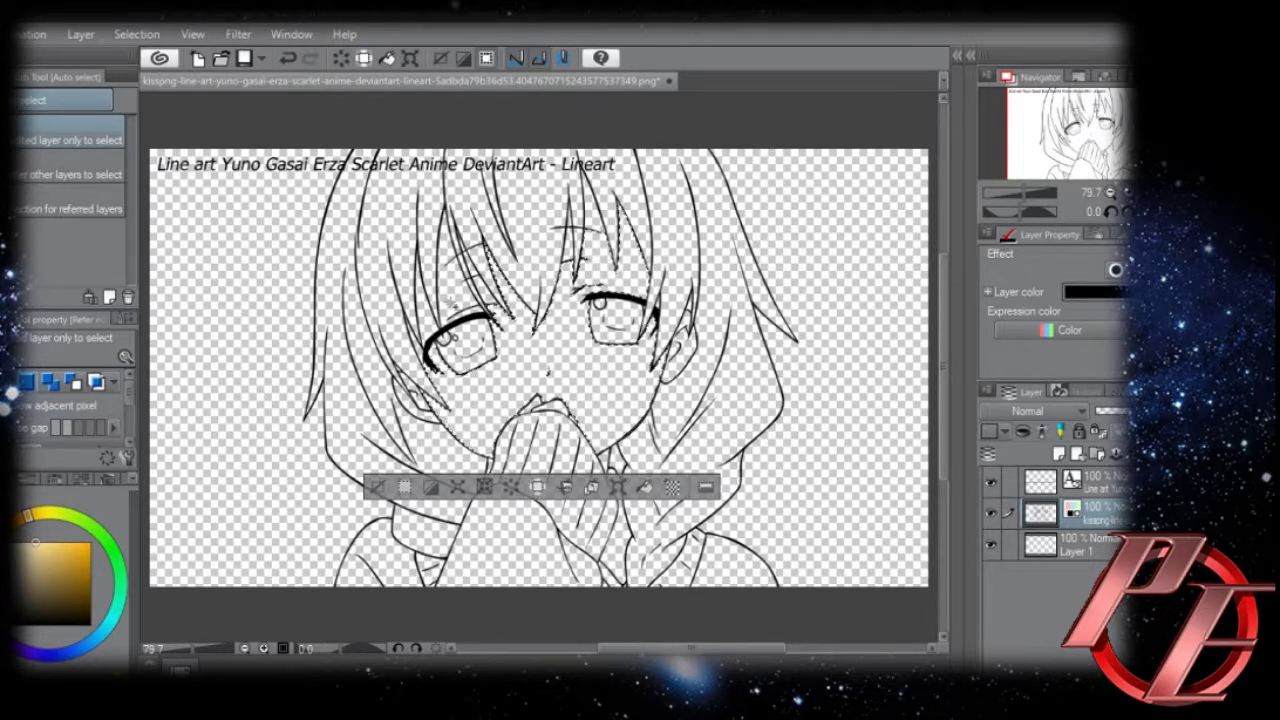
pyautogui.click(280, 647)
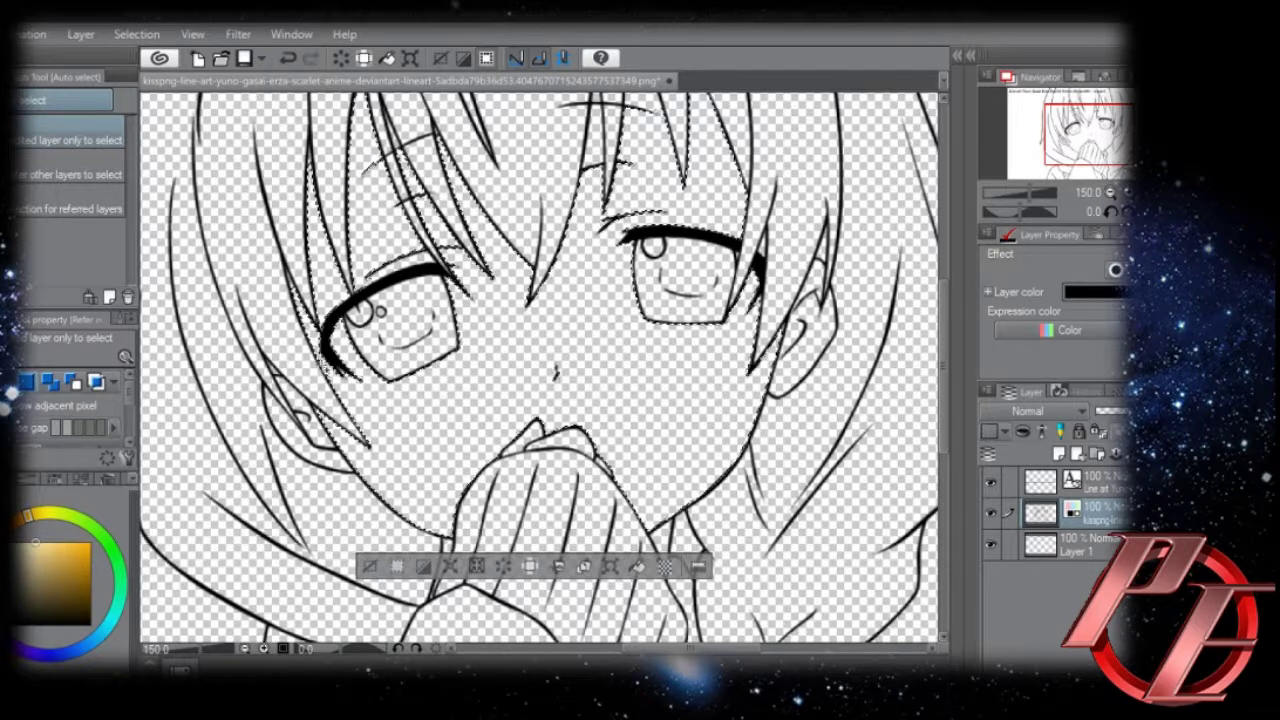
pyautogui.click(815, 292)
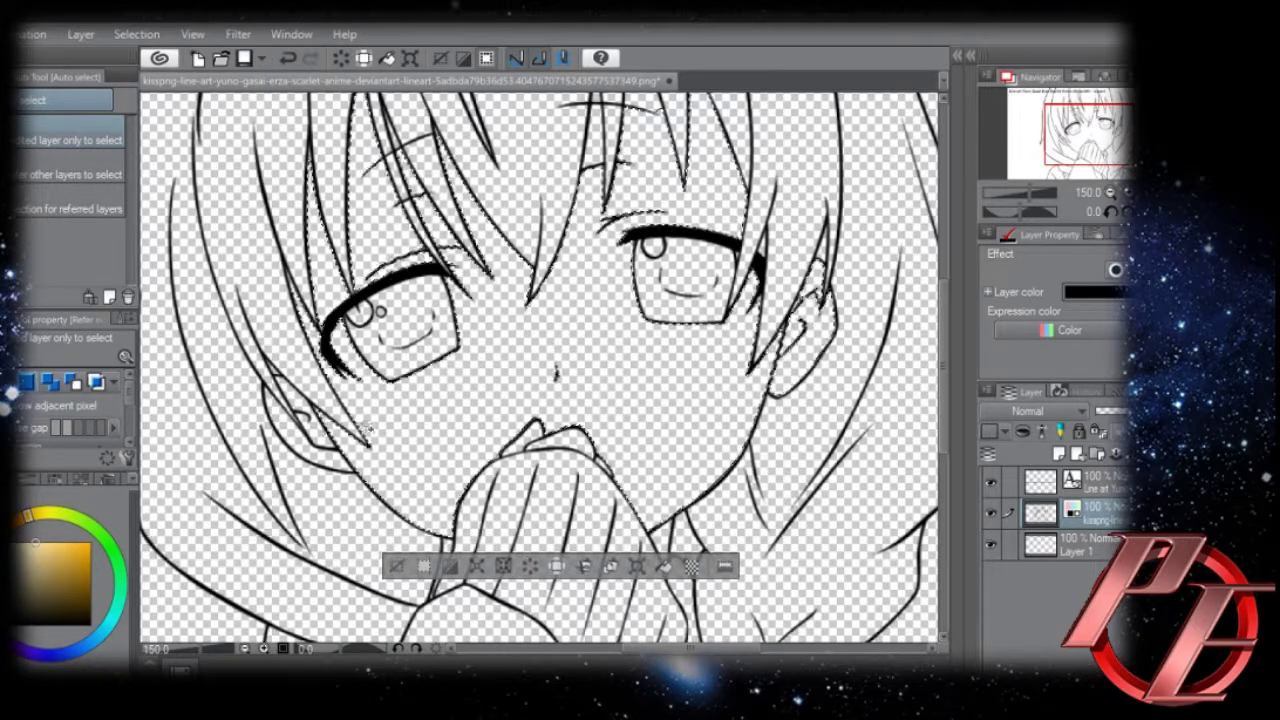
pyautogui.click(297, 428)
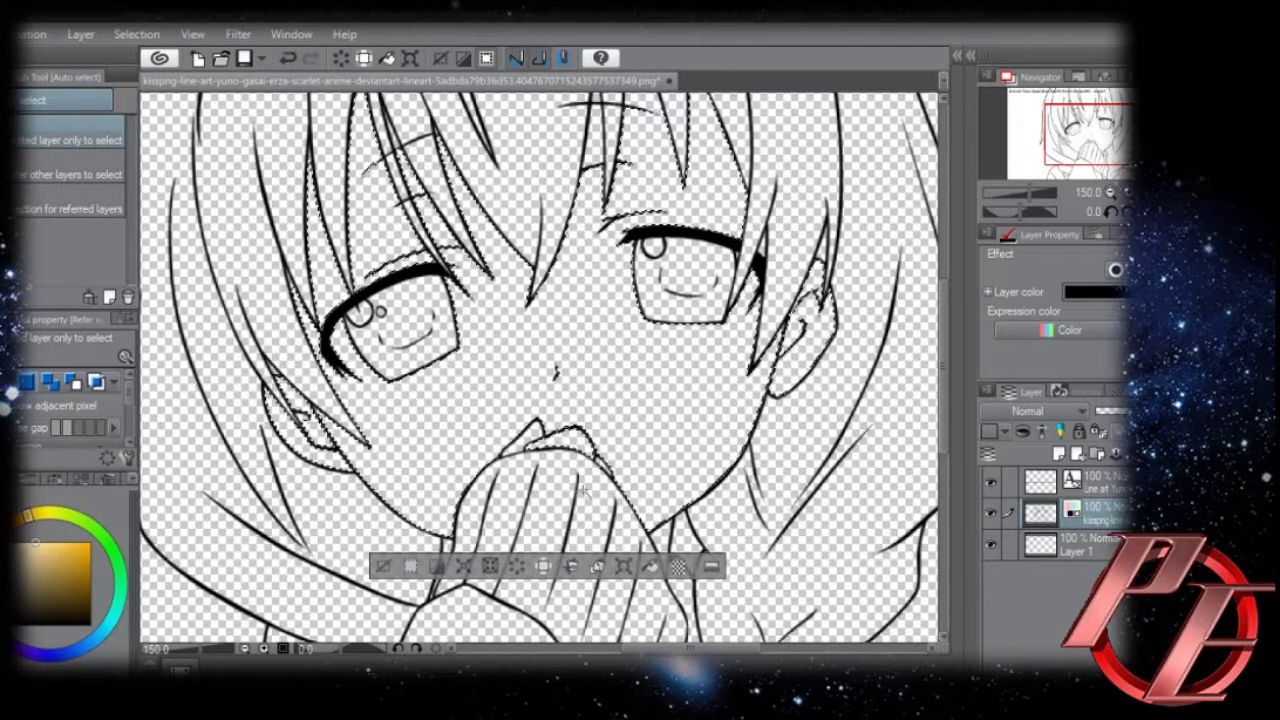
pyautogui.scroll(-3, 614, 484)
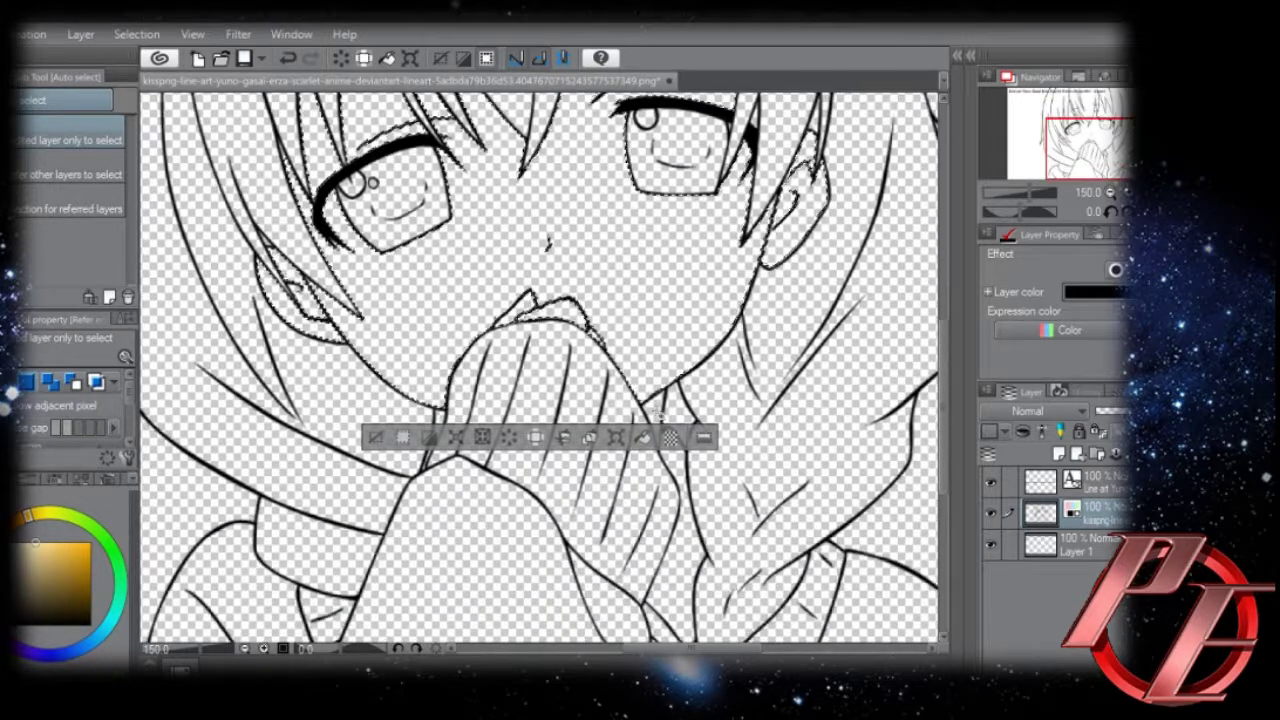
pyautogui.moveTo(645, 451); pyautogui.dragTo(627, 562)
# Fill the selected skin areas with the light skin tone on Layer 1.
pyautogui.click(1071, 538)
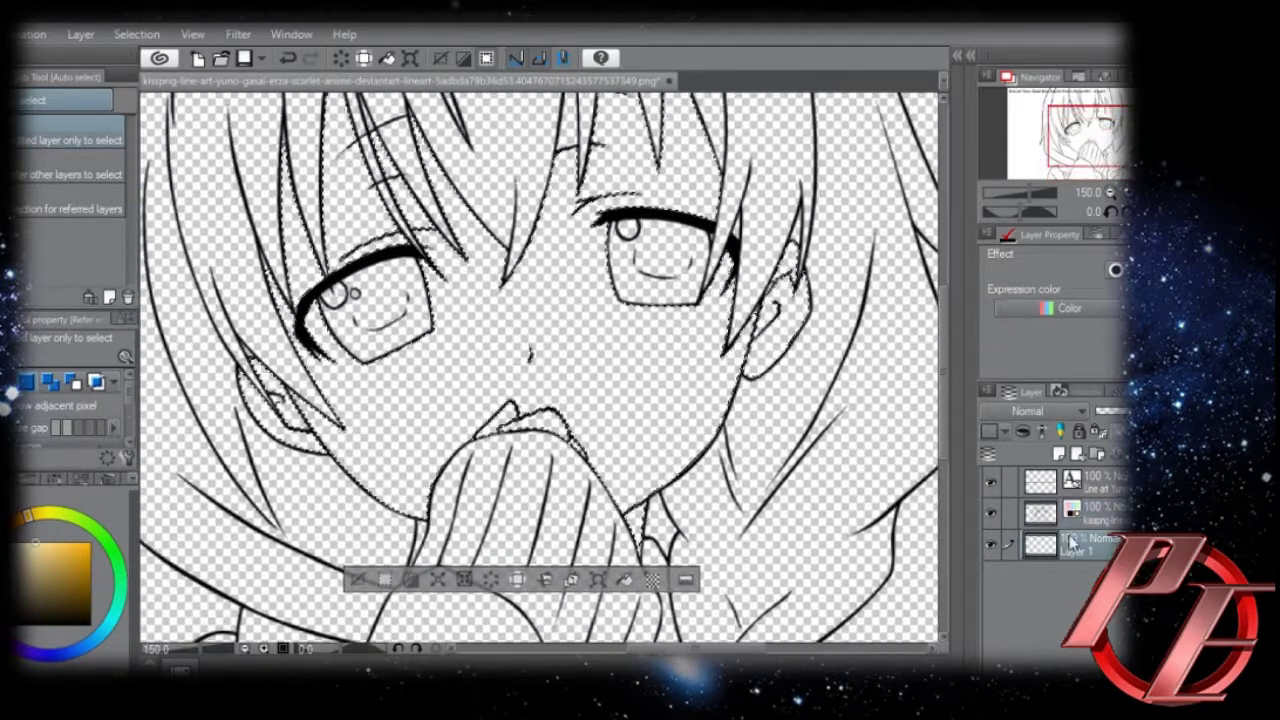
pyautogui.press('g')
pyautogui.press('g')
pyautogui.click(636, 373)
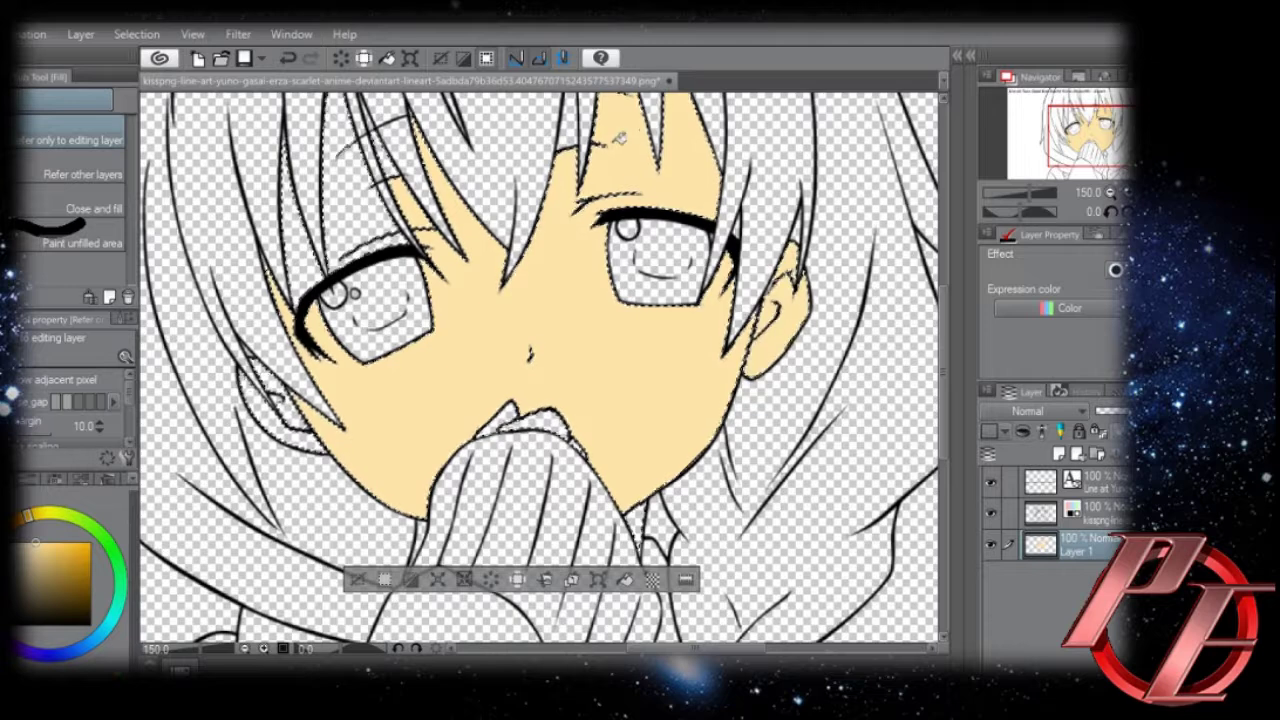
# Auto-select the remaining forehead areas between the hair strands on the line art layer.
pyautogui.moveTo(623, 180); pyautogui.dragTo(638, 346)
pyautogui.click(1078, 514)
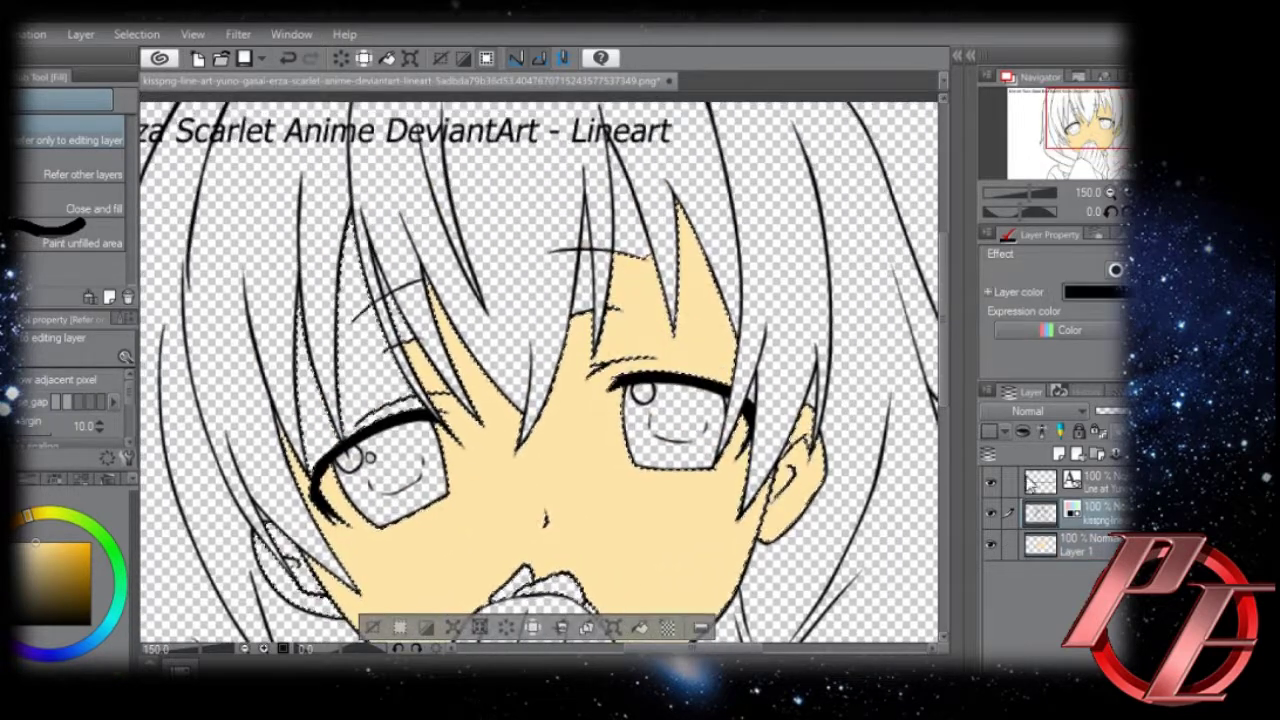
pyautogui.press('w')
pyautogui.click(632, 238)
pyautogui.click(586, 284)
pyautogui.click(408, 327)
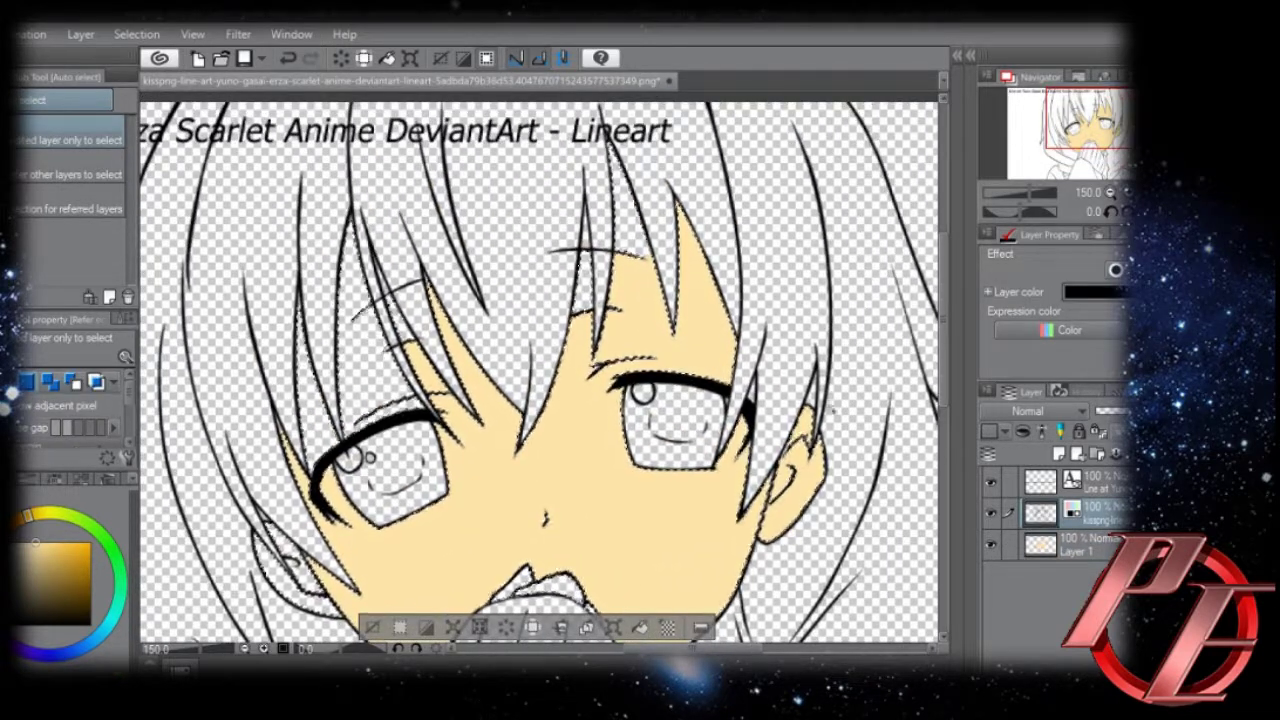
# Fill the remaining forehead, ear and fingertip areas with the skin tone on Layer 1.
pyautogui.click(1076, 546)
pyautogui.press('g')
pyautogui.press('g')
pyautogui.click(629, 228)
pyautogui.click(587, 272)
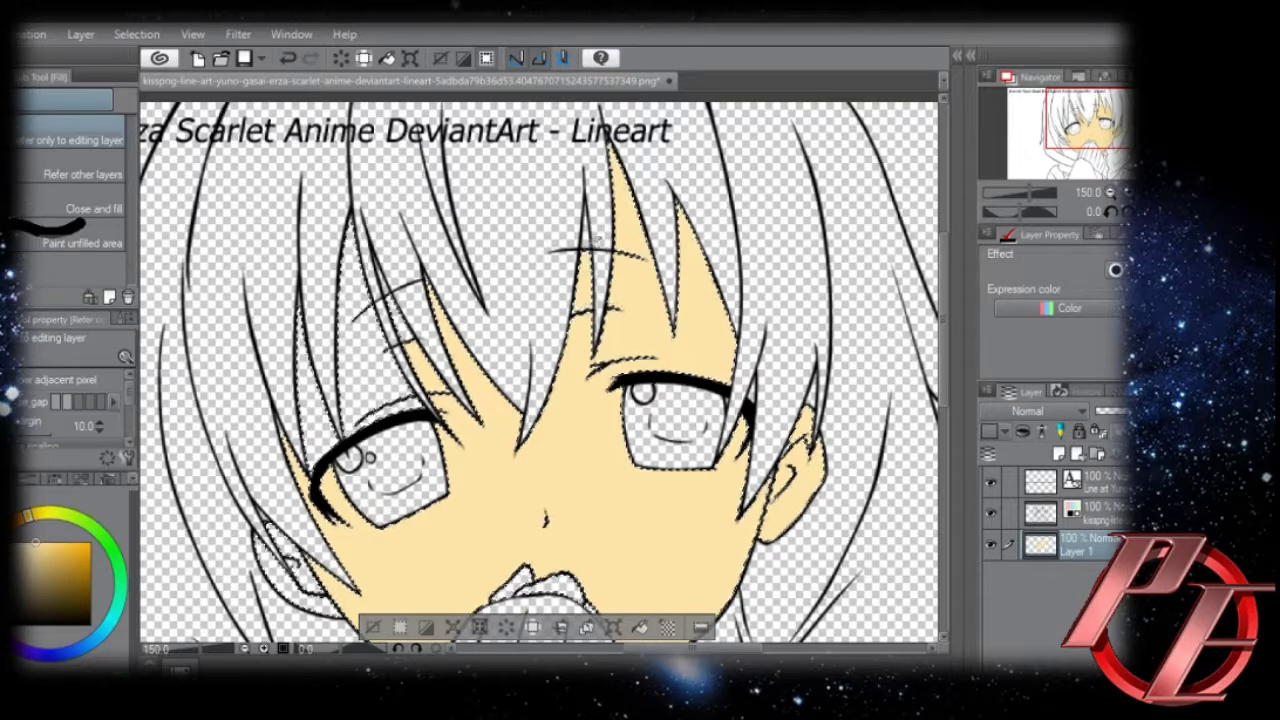
pyautogui.scroll(-3, 597, 240)
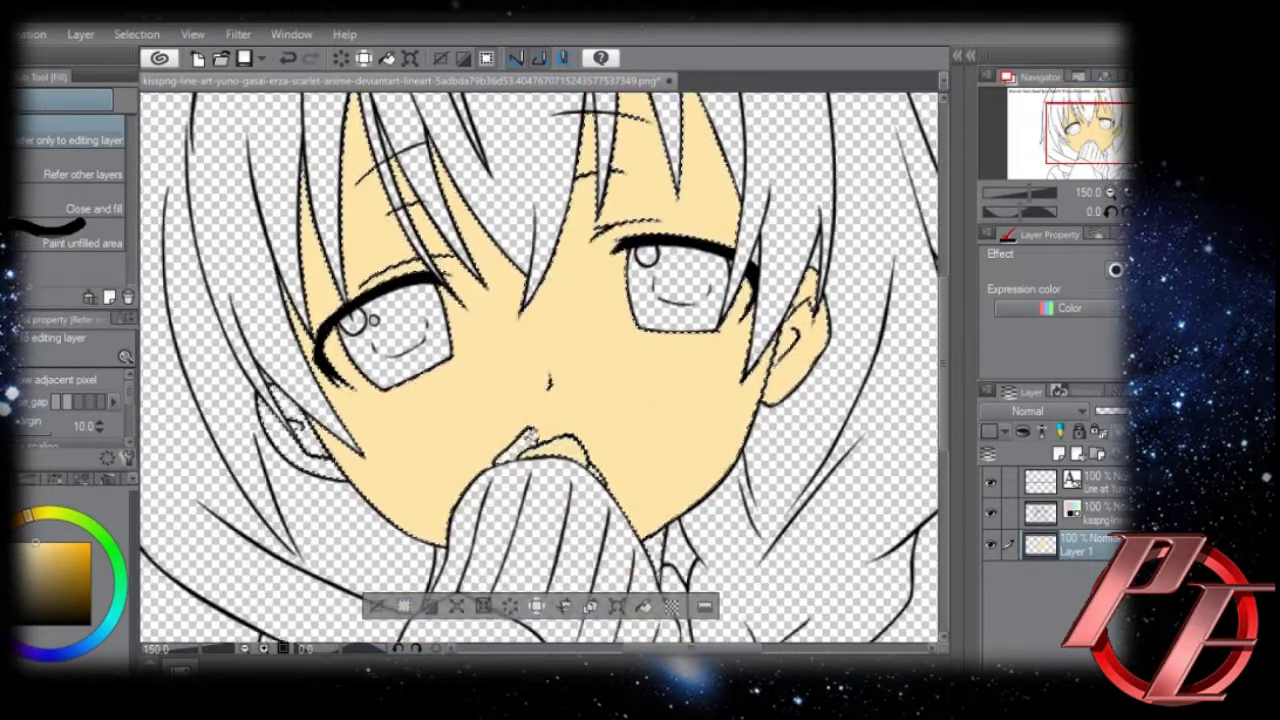
pyautogui.moveTo(607, 302); pyautogui.dragTo(624, 422)
# Auto-select the small leftover skin gaps among the bangs and in the ear on the line art layer.
pyautogui.click(1072, 511)
pyautogui.press('w')
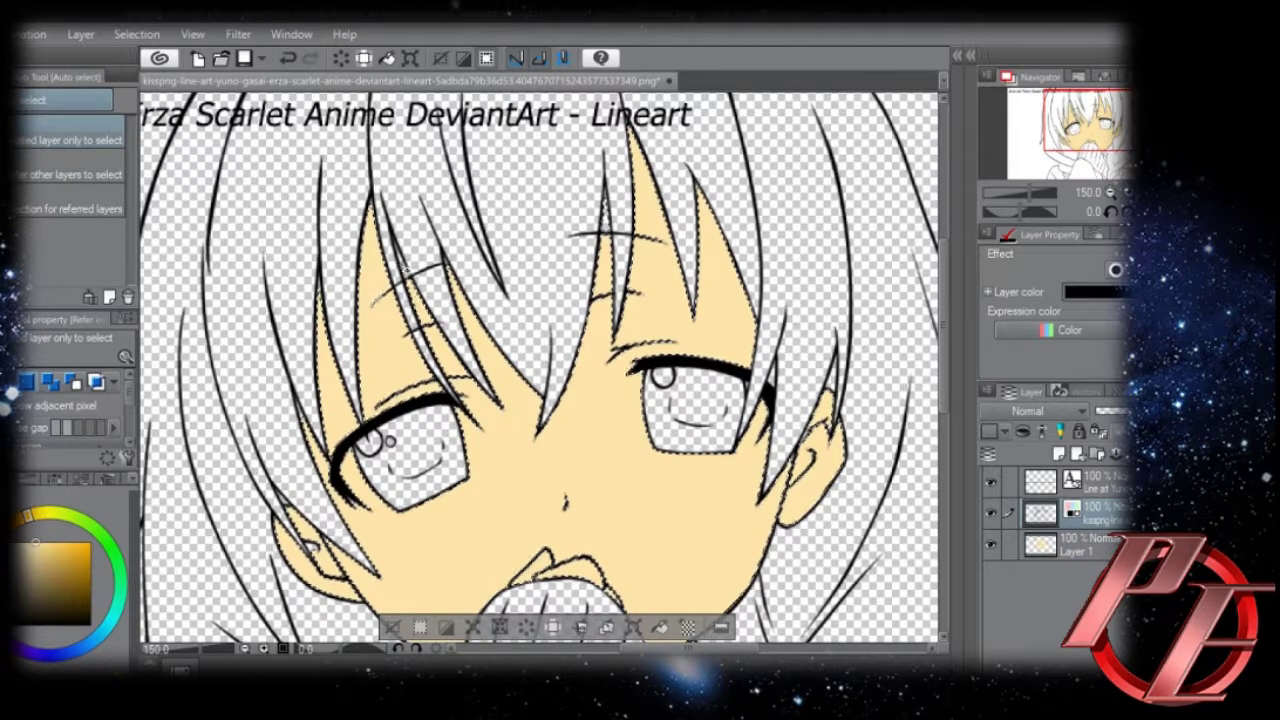
pyautogui.hotkey('ctrl', '+')
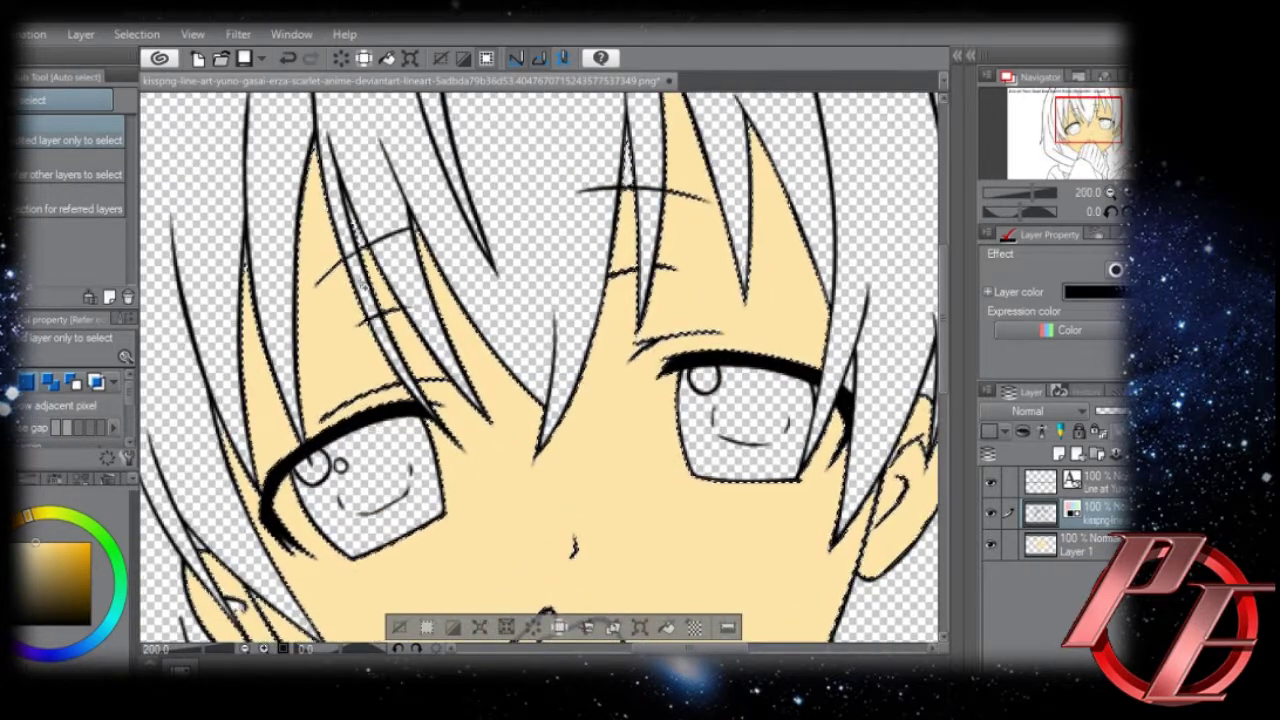
pyautogui.moveTo(553, 348); pyautogui.dragTo(607, 223)
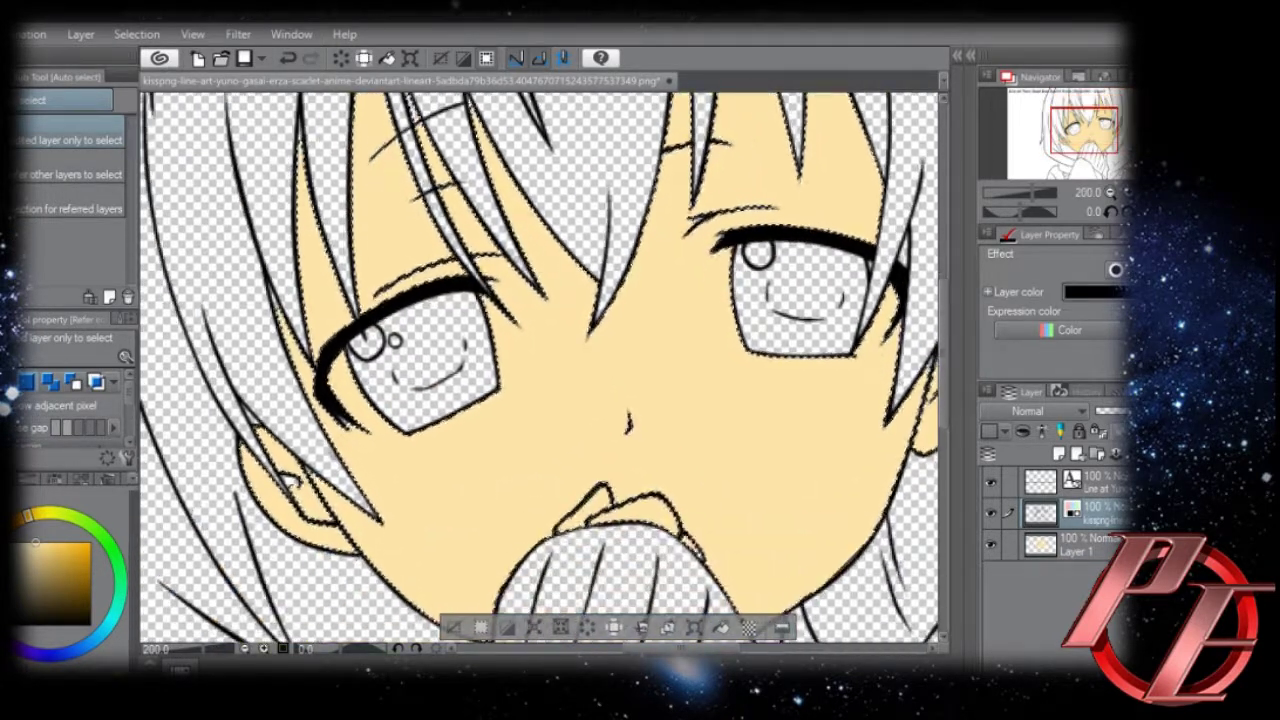
# Fill the small leftover gaps around the ear and bangs with the skin tone on Layer 1.
pyautogui.click(1078, 548)
pyautogui.press('g')
pyautogui.press('g')
pyautogui.moveTo(346, 449); pyautogui.dragTo(354, 570)
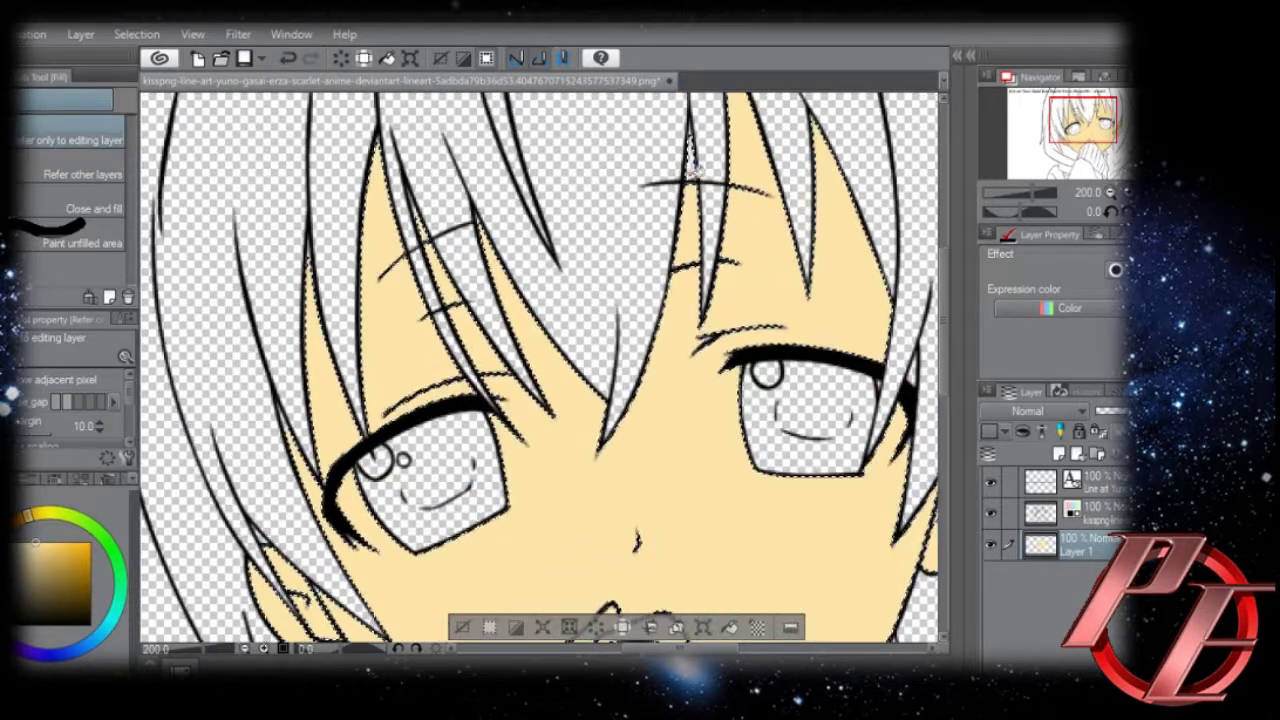
pyautogui.moveTo(780, 182); pyautogui.dragTo(746, 156)
# Clear the selection and paint skin tone with the Marker pen over the unfilled edges of the face, ears, fingertips and neck.
pyautogui.hotkey('ctrl', 'd')
pyautogui.press('p')
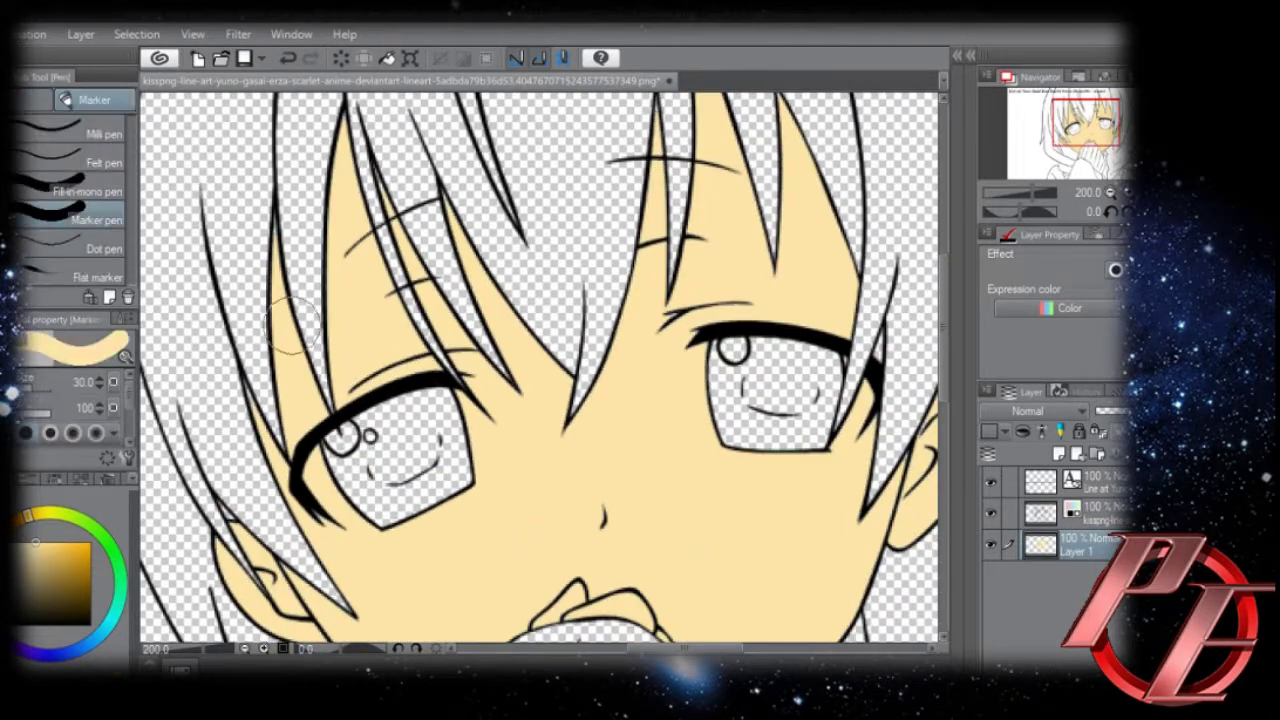
pyautogui.moveTo(529, 280); pyautogui.dragTo(373, 352)
pyautogui.moveTo(502, 207)
pyautogui.mouseDown()
pyautogui.moveTo(518, 158)
pyautogui.moveTo(507, 232)
pyautogui.mouseUp()
pyautogui.moveTo(522, 156)
pyautogui.mouseDown()
pyautogui.moveTo(622, 264)
pyautogui.moveTo(783, 484)
pyautogui.moveTo(812, 486)
pyautogui.mouseUp()
pyautogui.moveTo(748, 596); pyautogui.dragTo(735, 424)
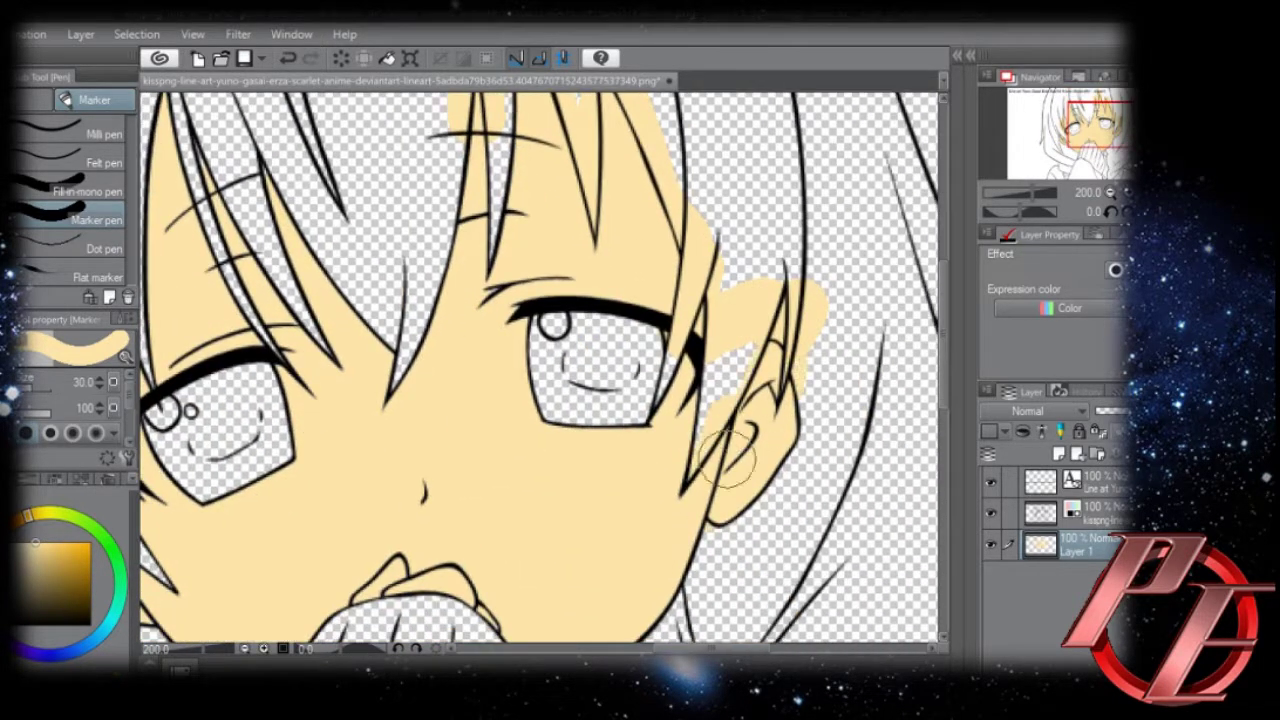
pyautogui.moveTo(650, 550); pyautogui.dragTo(685, 352)
pyautogui.moveTo(664, 440)
pyautogui.mouseDown()
pyautogui.moveTo(585, 497)
pyautogui.moveTo(376, 408)
pyautogui.mouseUp()
pyautogui.moveTo(372, 399); pyautogui.dragTo(600, 341)
pyautogui.moveTo(424, 358)
pyautogui.mouseDown()
pyautogui.moveTo(338, 312)
pyautogui.moveTo(322, 262)
pyautogui.mouseUp()
pyautogui.moveTo(420, 170); pyautogui.dragTo(462, 326)
pyautogui.click(407, 184)
pyautogui.click(391, 150)
pyautogui.moveTo(402, 140); pyautogui.dragTo(396, 204)
pyautogui.click(465, 163)
pyautogui.moveTo(576, 268); pyautogui.dragTo(527, 278)
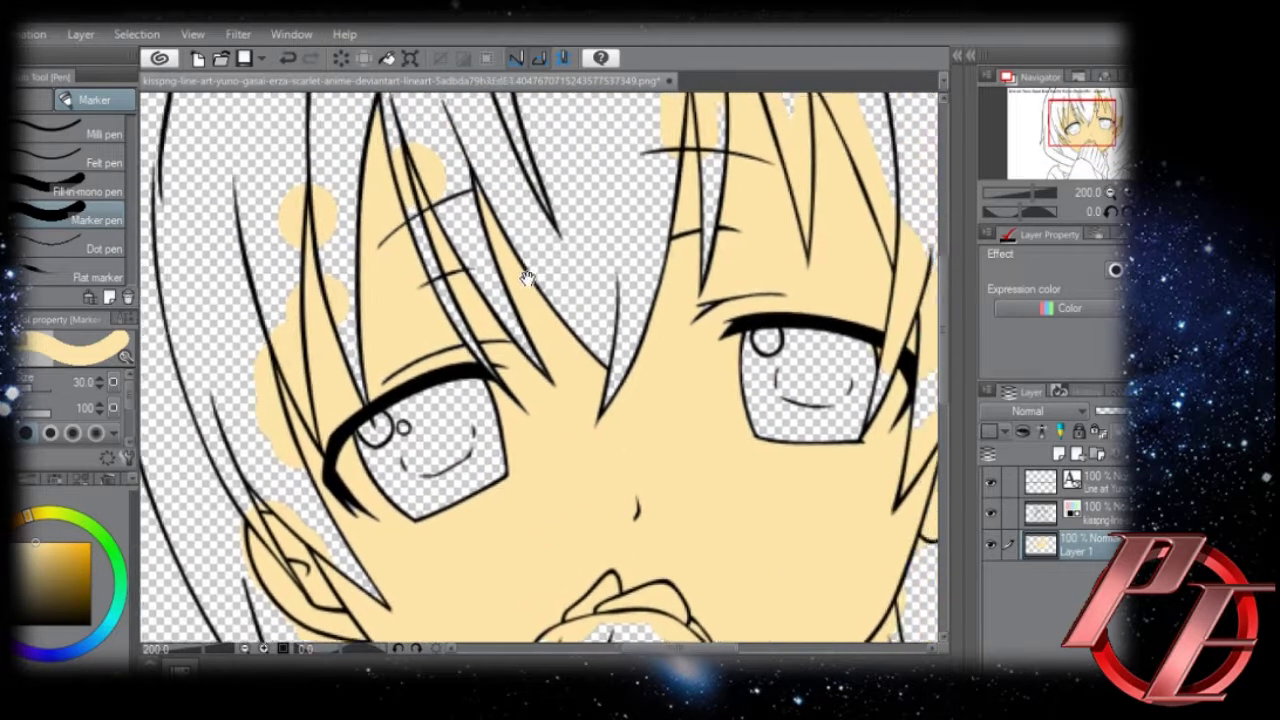
pyautogui.moveTo(537, 484); pyautogui.dragTo(569, 237)
pyautogui.moveTo(472, 290); pyautogui.dragTo(489, 283)
pyautogui.moveTo(459, 434); pyautogui.dragTo(531, 472)
pyautogui.moveTo(673, 388)
pyautogui.mouseDown()
pyautogui.moveTo(651, 363)
pyautogui.moveTo(657, 303)
pyautogui.mouseUp()
pyautogui.moveTo(706, 362); pyautogui.dragTo(733, 415)
pyautogui.moveTo(749, 263)
pyautogui.mouseDown()
pyautogui.moveTo(717, 354)
pyautogui.moveTo(677, 412)
pyautogui.mouseUp()
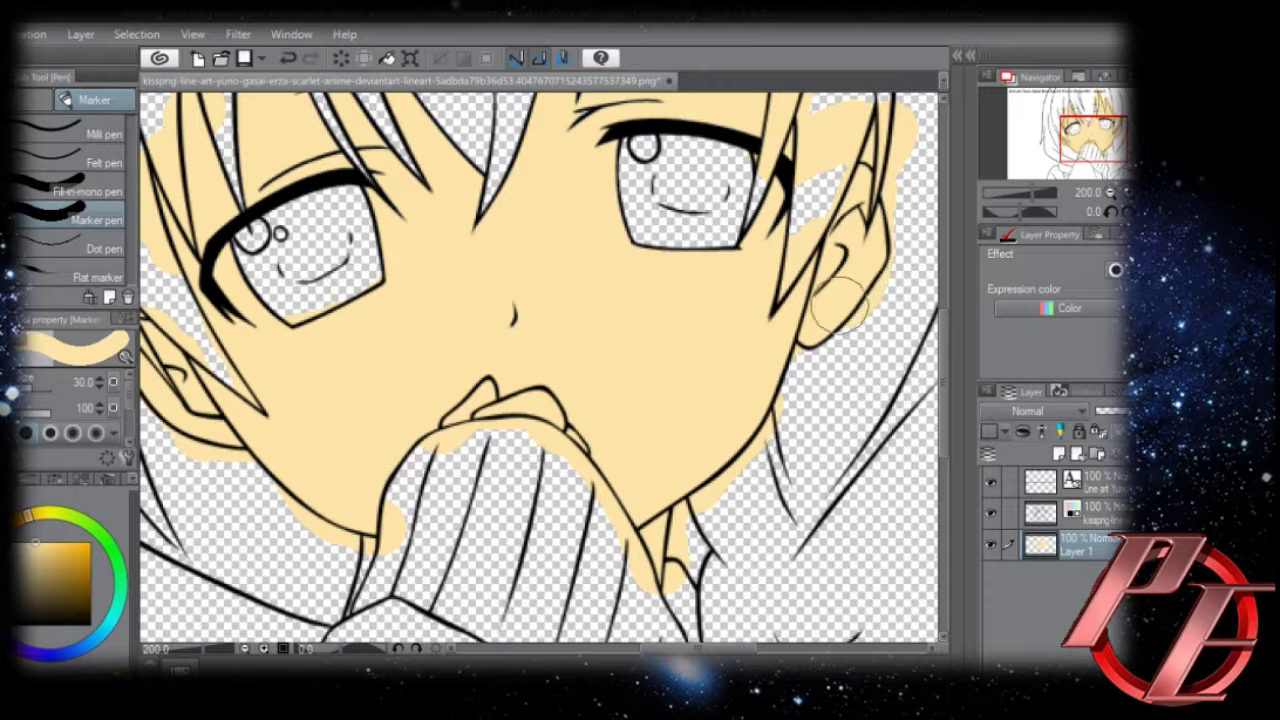
pyautogui.moveTo(640, 311); pyautogui.dragTo(641, 366)
# Auto-select the hair and sleeve areas surrounding the skin on the line art layer.
pyautogui.click(1119, 500)
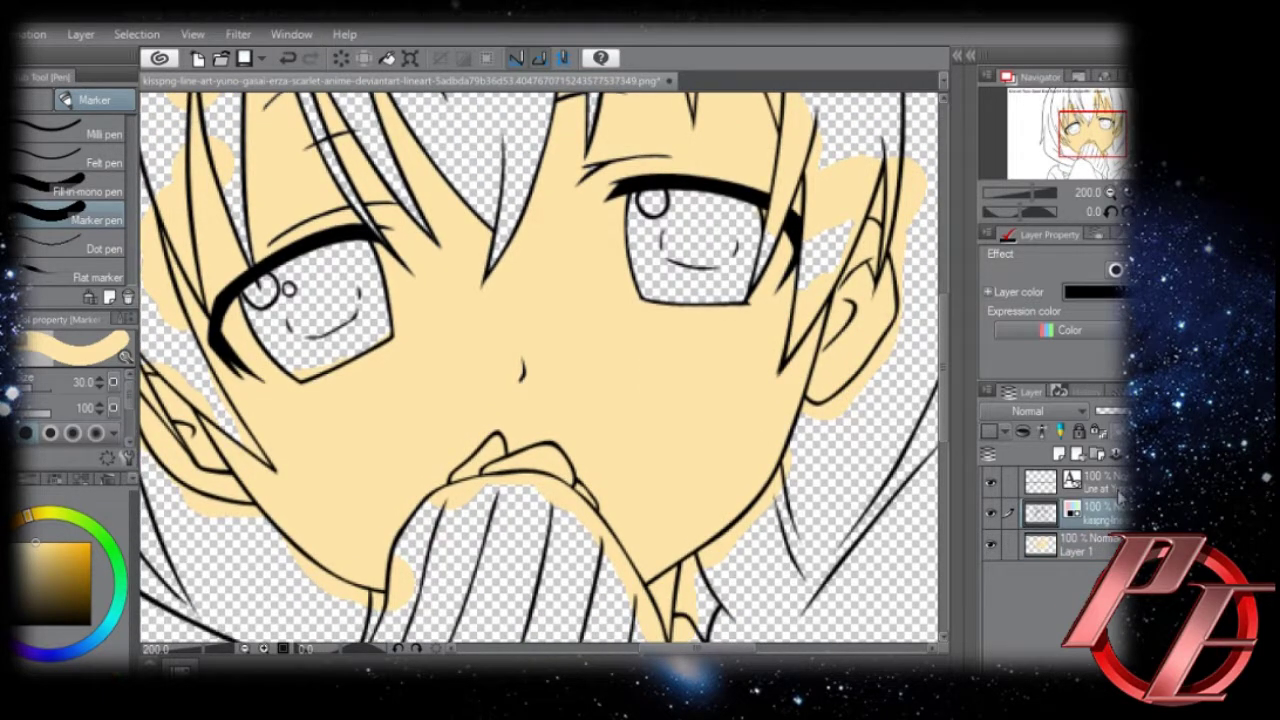
pyautogui.click(1057, 540)
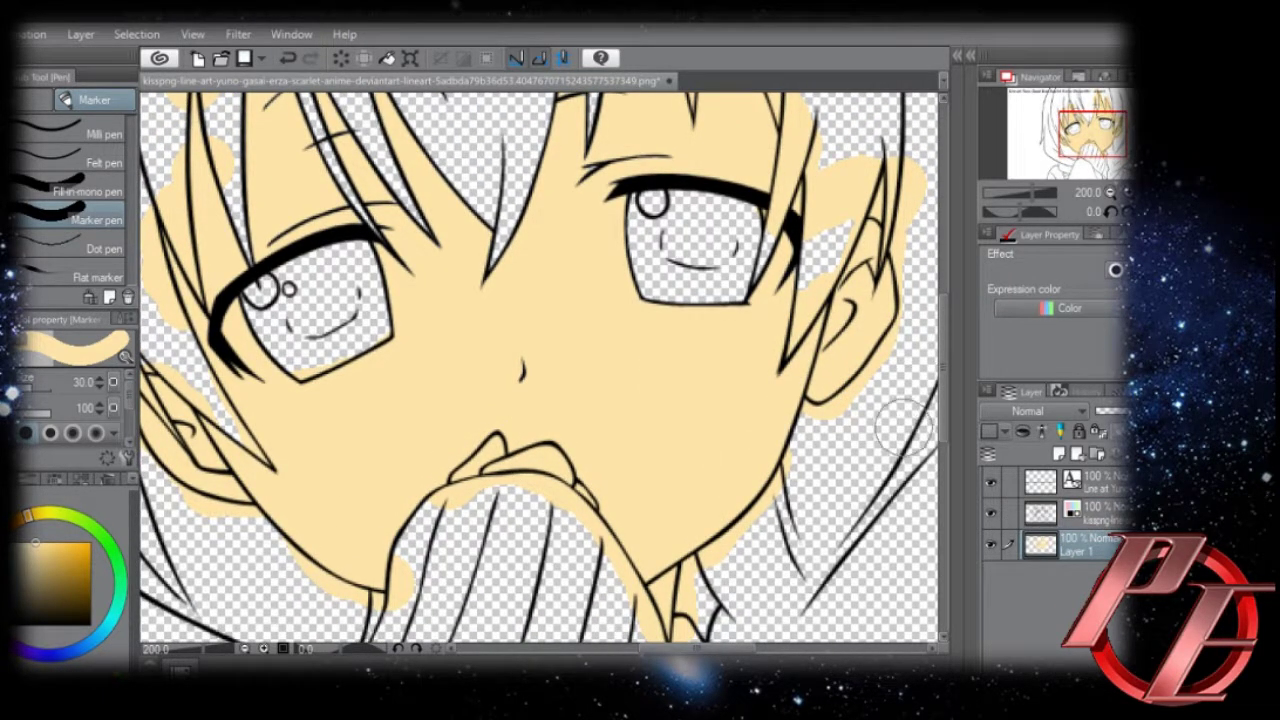
pyautogui.click(1063, 515)
pyautogui.press('w')
pyautogui.click(249, 649)
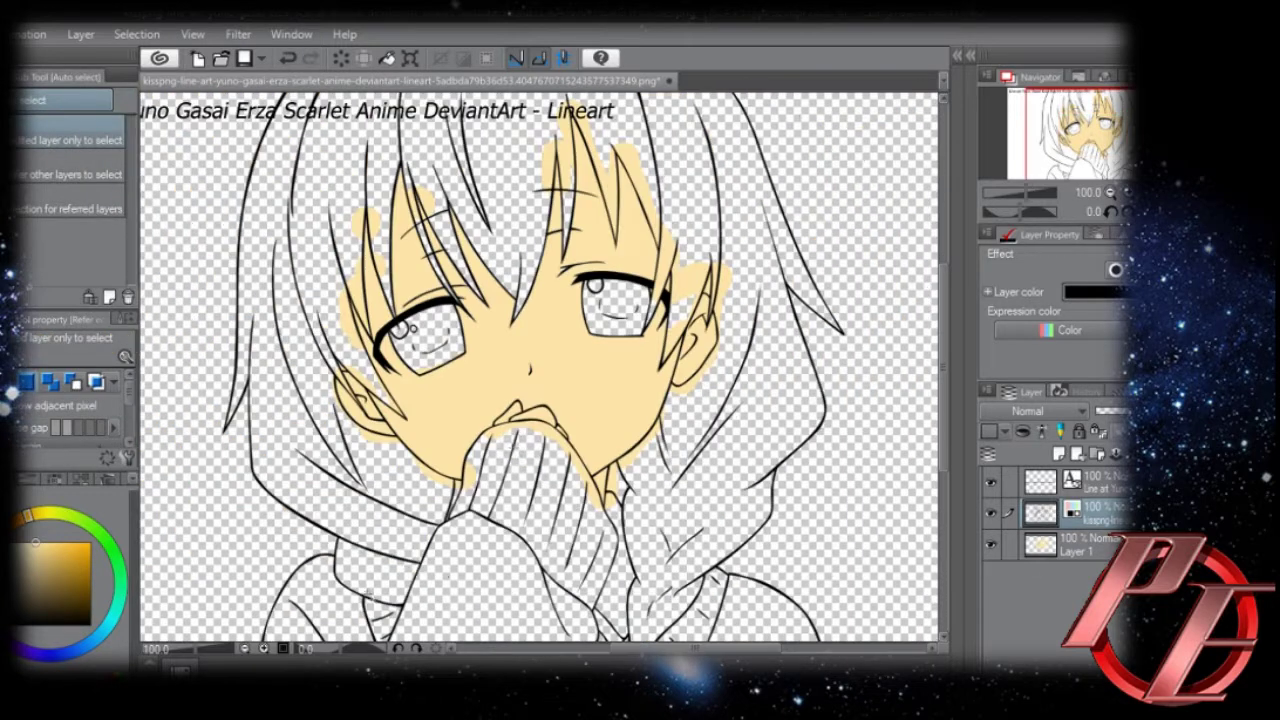
pyautogui.click(504, 464)
pyautogui.keyDown('shift'); pyautogui.click(333, 266); pyautogui.keyUp('shift')
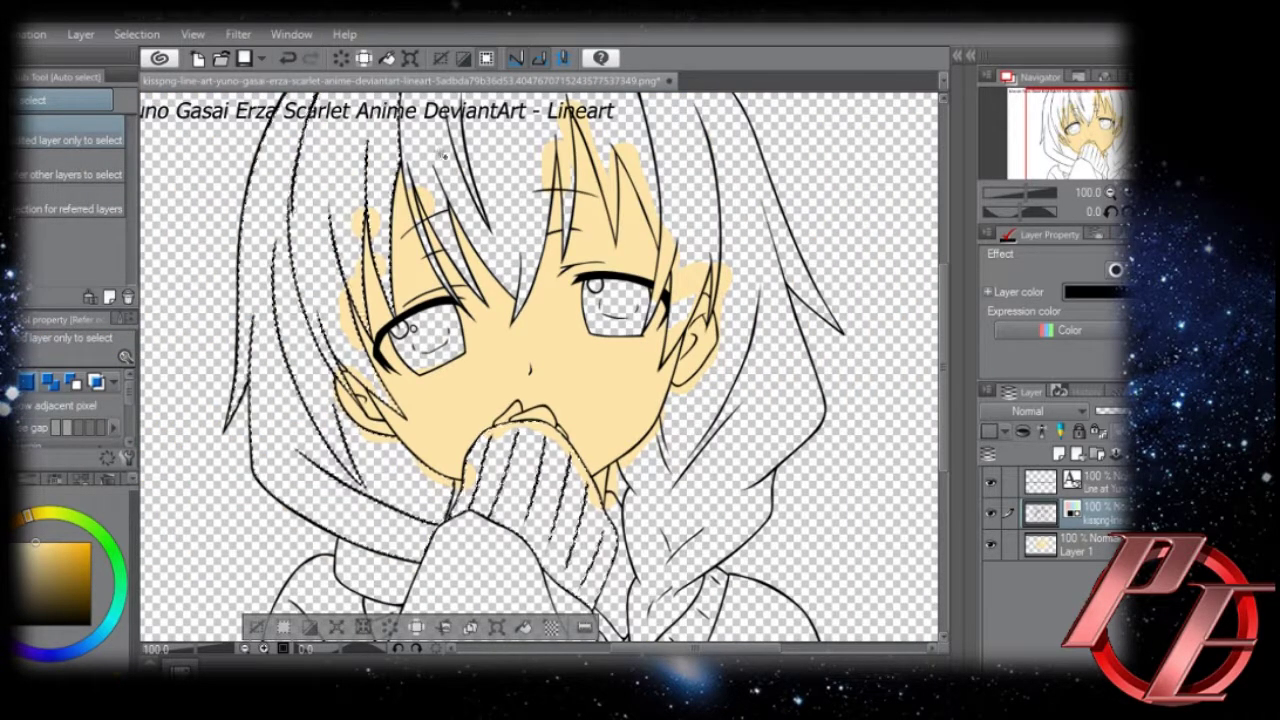
pyautogui.click(703, 226)
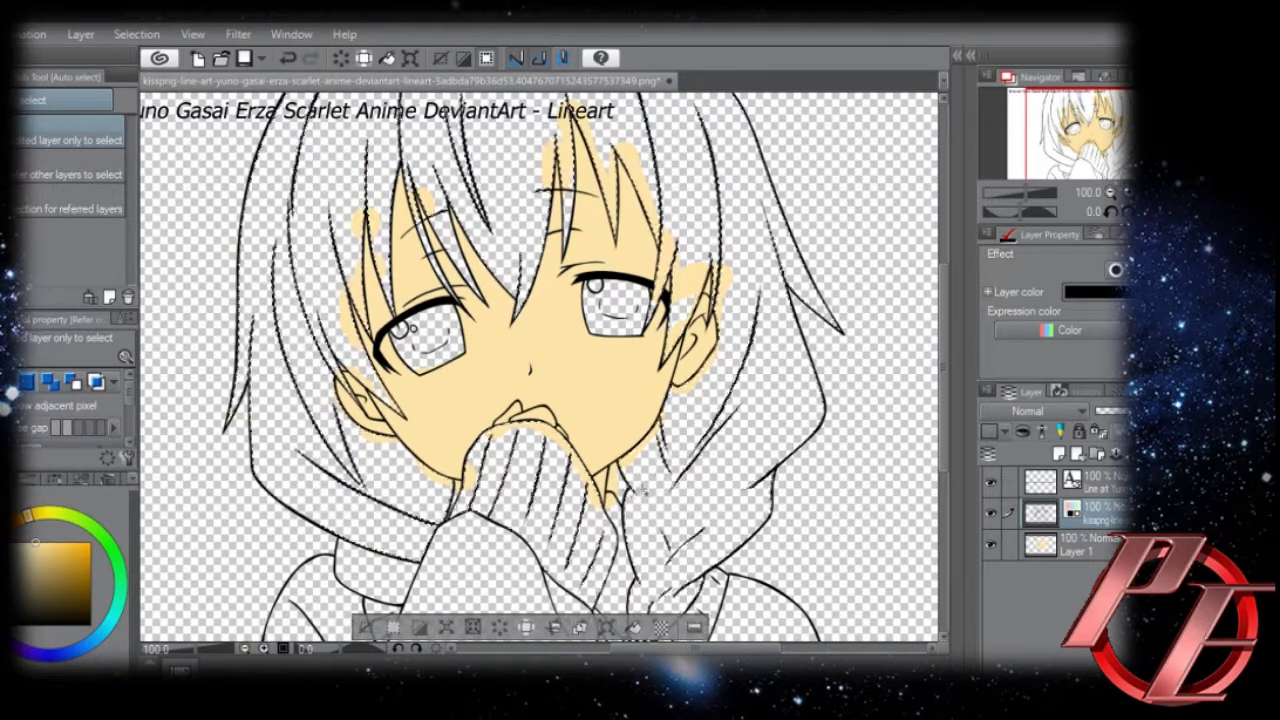
# Delete the skin colour that spills into the selected areas on Layer 1, and clear the selection.
pyautogui.click(1078, 549)
pyautogui.press('Delete')
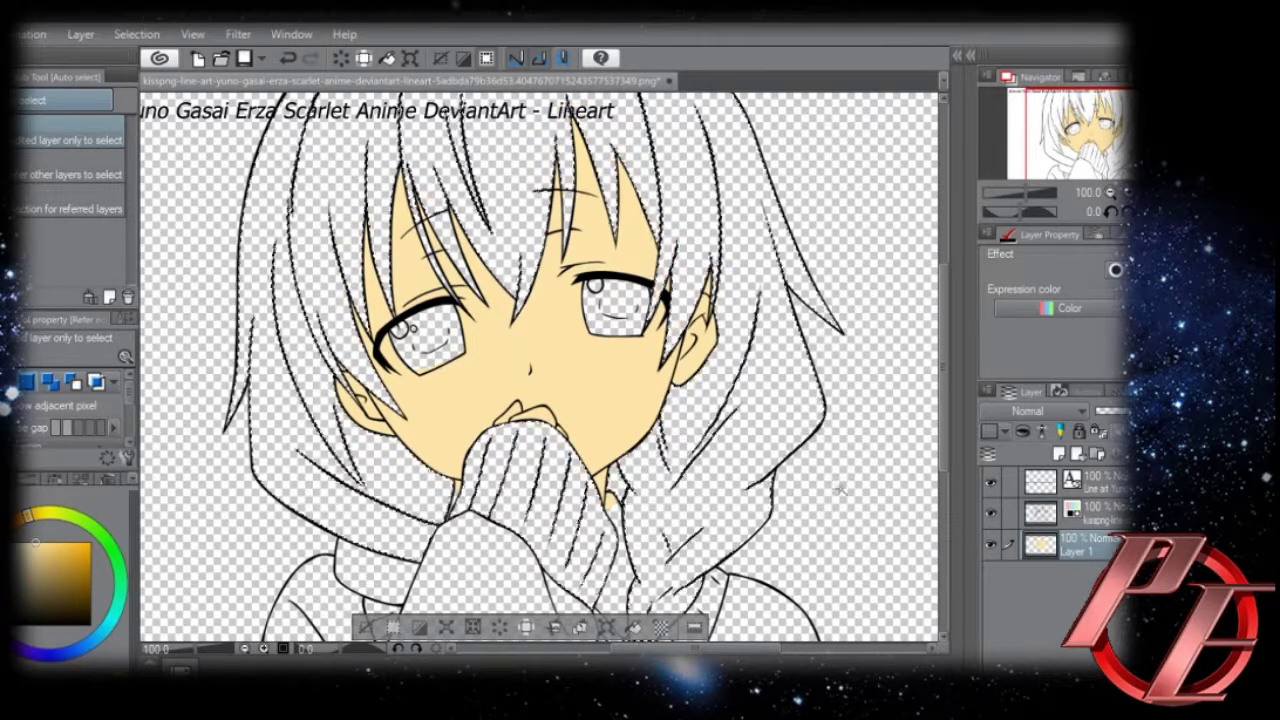
pyautogui.hotkey('ctrl', 'd')
pyautogui.moveTo(826, 399); pyautogui.dragTo(816, 418)
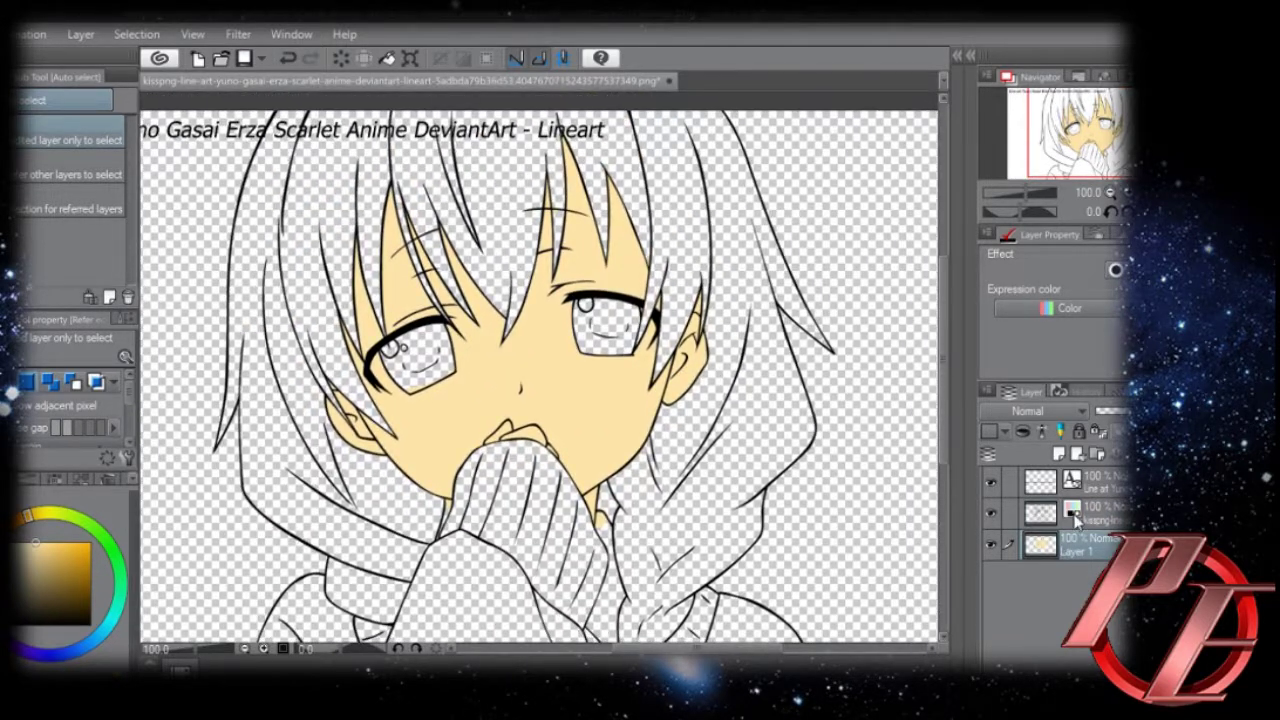
# Paint the unfilled neck gap beside the raised sleeve with the skin tone using the Marker pen.
pyautogui.click(264, 648)
pyautogui.moveTo(445, 518); pyautogui.dragTo(445, 480)
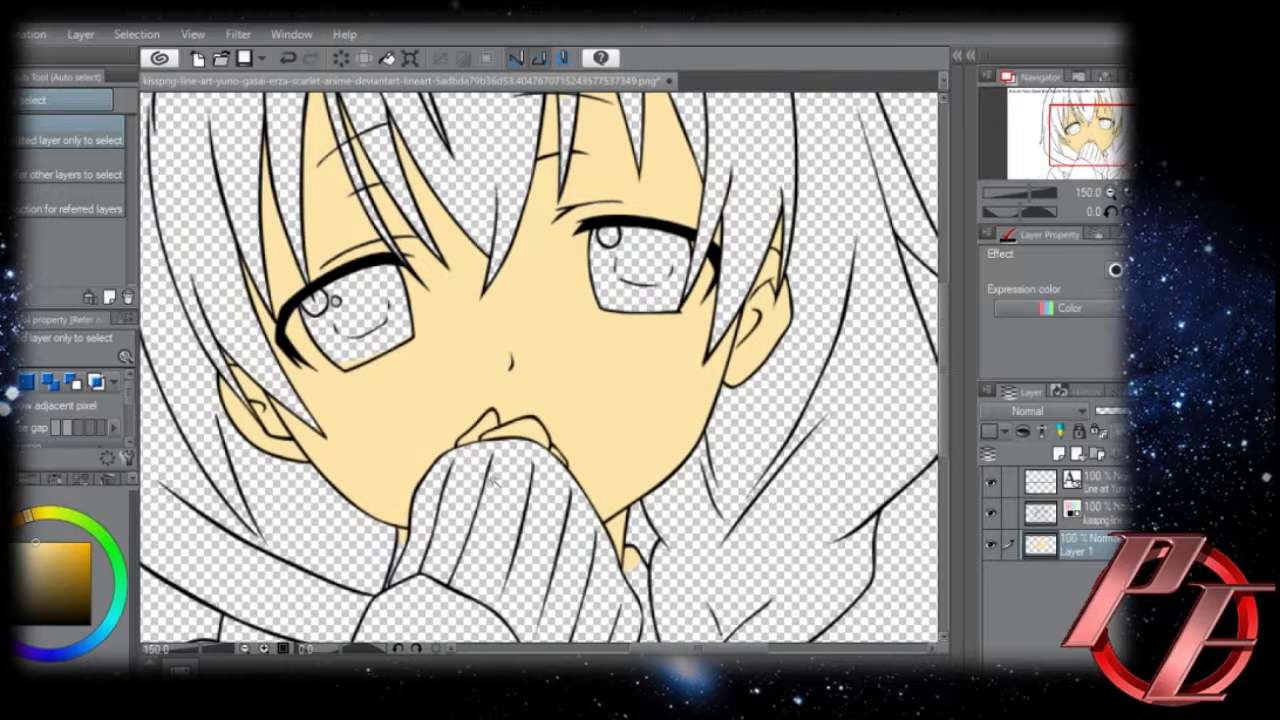
pyautogui.press('b')
pyautogui.moveTo(407, 556); pyautogui.dragTo(403, 563)
pyautogui.hotkey('ctrl', 'z')
pyautogui.press('p')
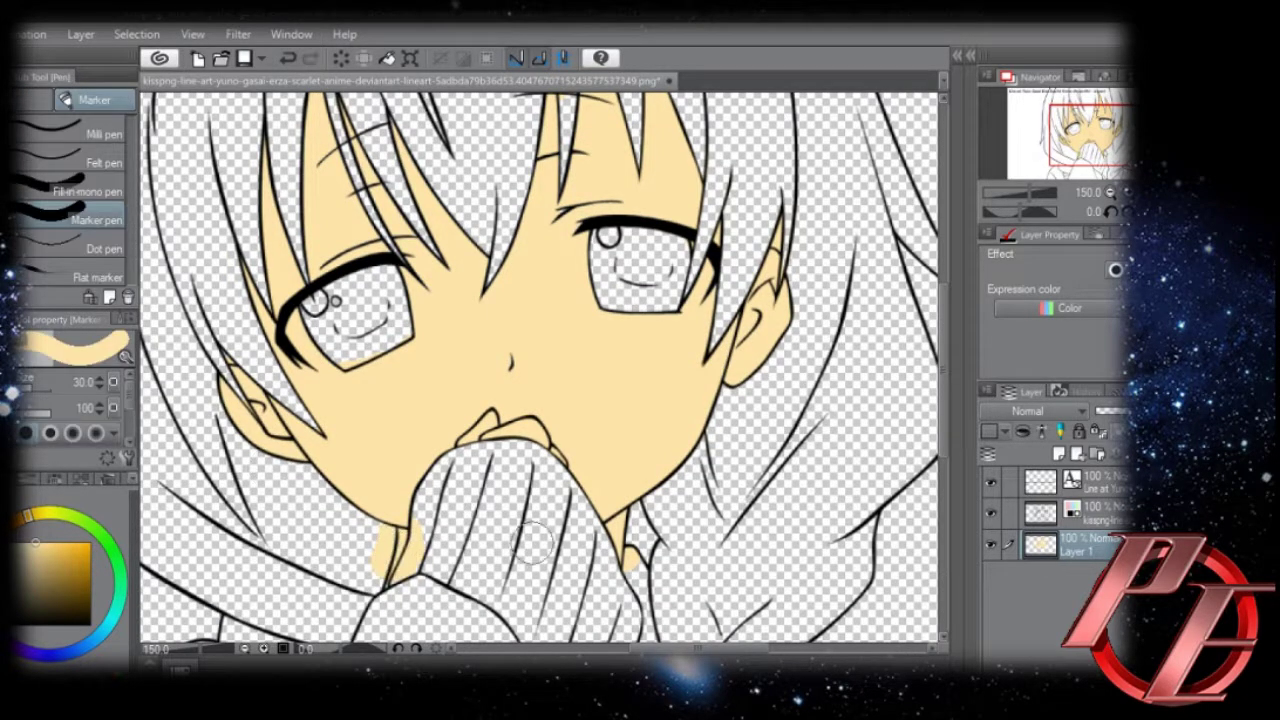
# Auto-select the hair area beside the neck on the line art layer, delete the spilled colour from Layer 1, and deselect.
pyautogui.press('w')
pyautogui.click(1042, 514)
pyautogui.click(357, 545)
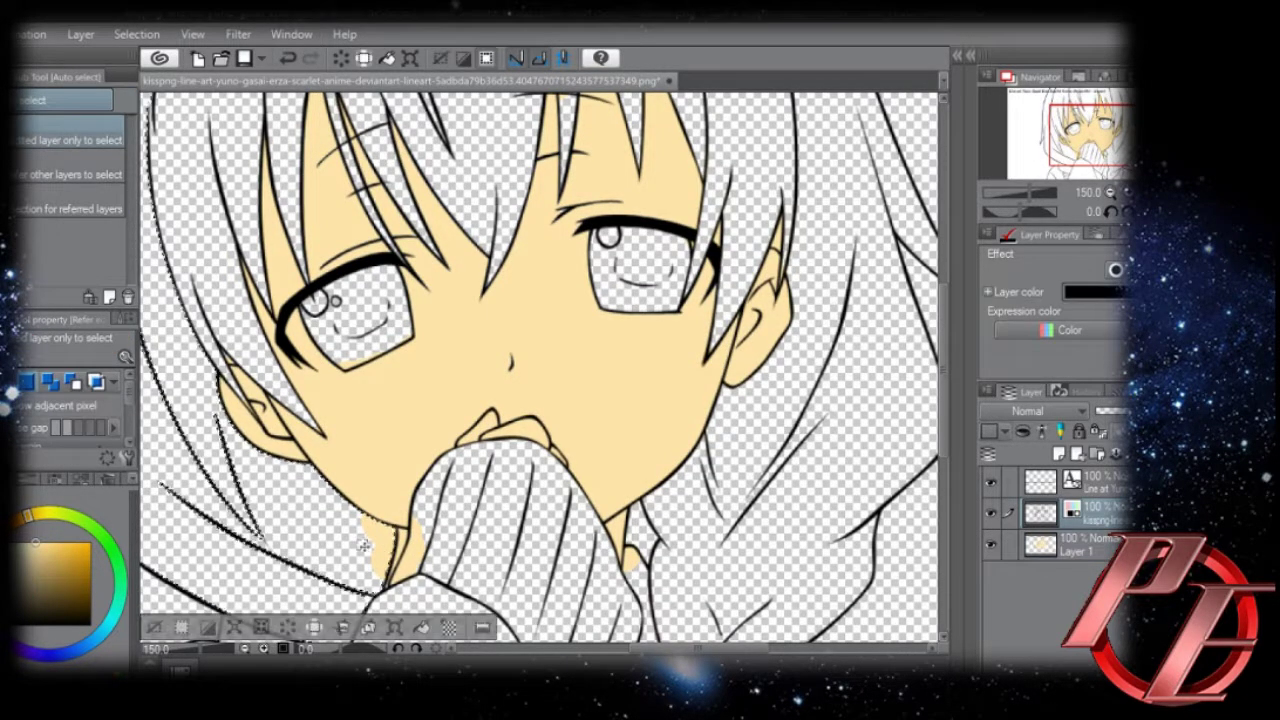
pyautogui.click(1036, 547)
pyautogui.press('Delete')
pyautogui.hotkey('ctrl', 'd')
pyautogui.click(1035, 512)
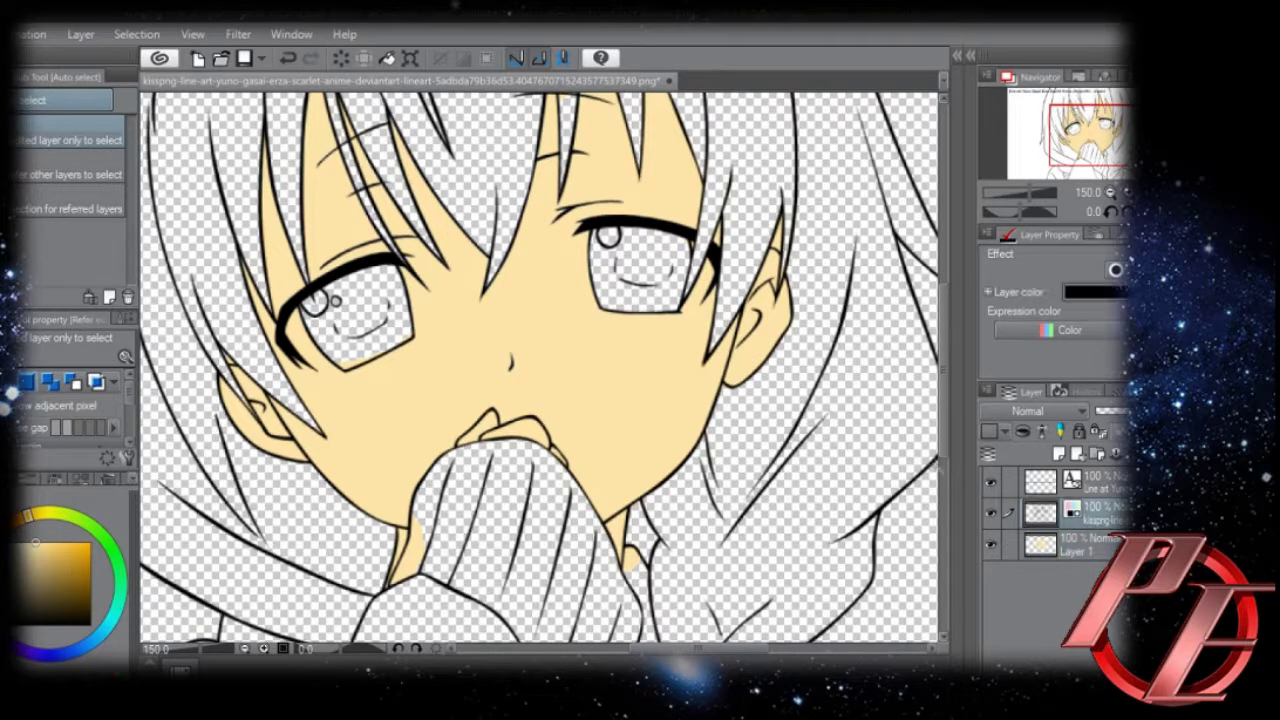
pyautogui.click(1041, 538)
pyautogui.click(663, 437)
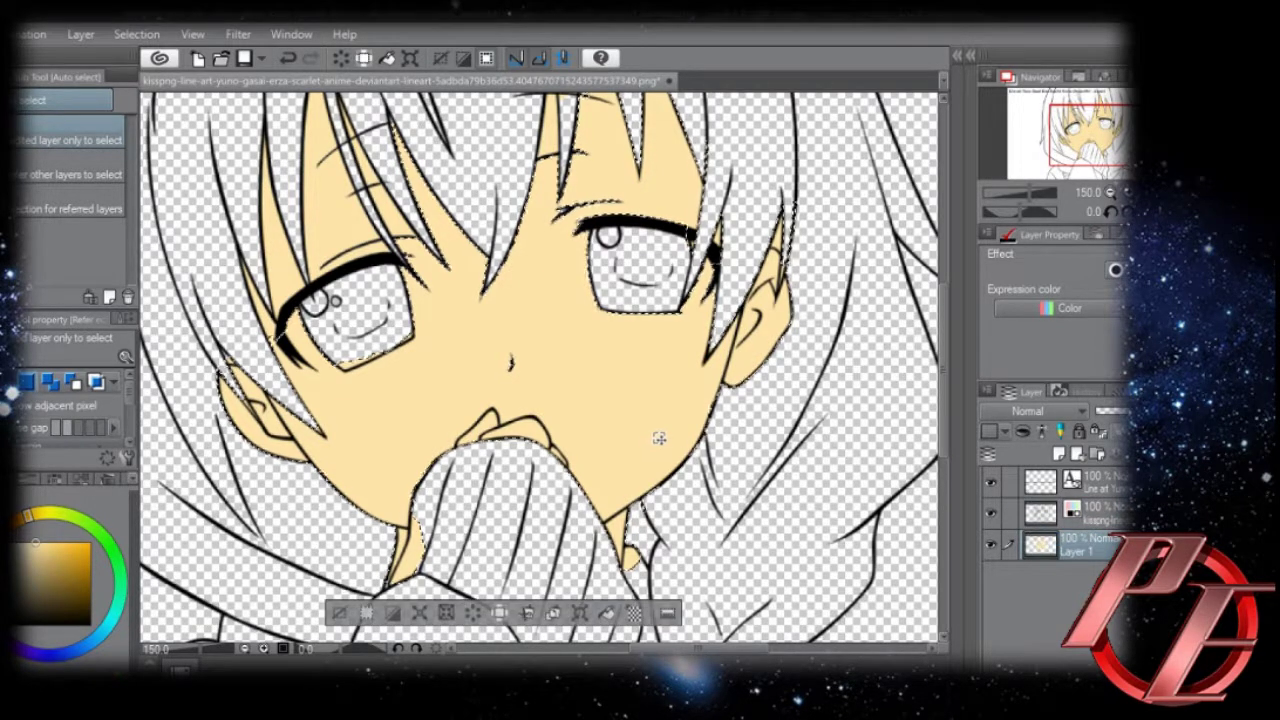
pyautogui.hotkey('ctrl', 'd')
# Auto-select the face and forehead areas on the line art layer, and add a new raster layer directly above Layer 1.
pyautogui.click(1045, 512)
pyautogui.keyDown('ctrl'); pyautogui.click(1045, 543); pyautogui.keyUp('ctrl')
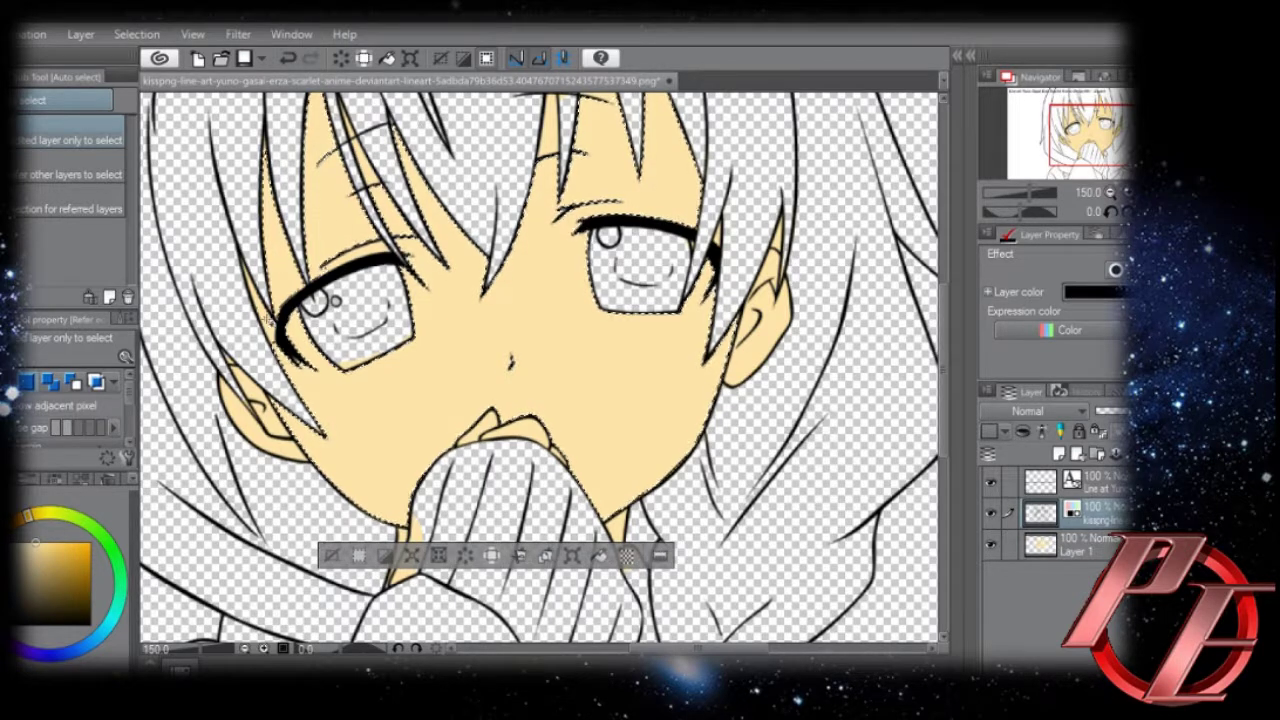
pyautogui.scroll(3, 556, 348)
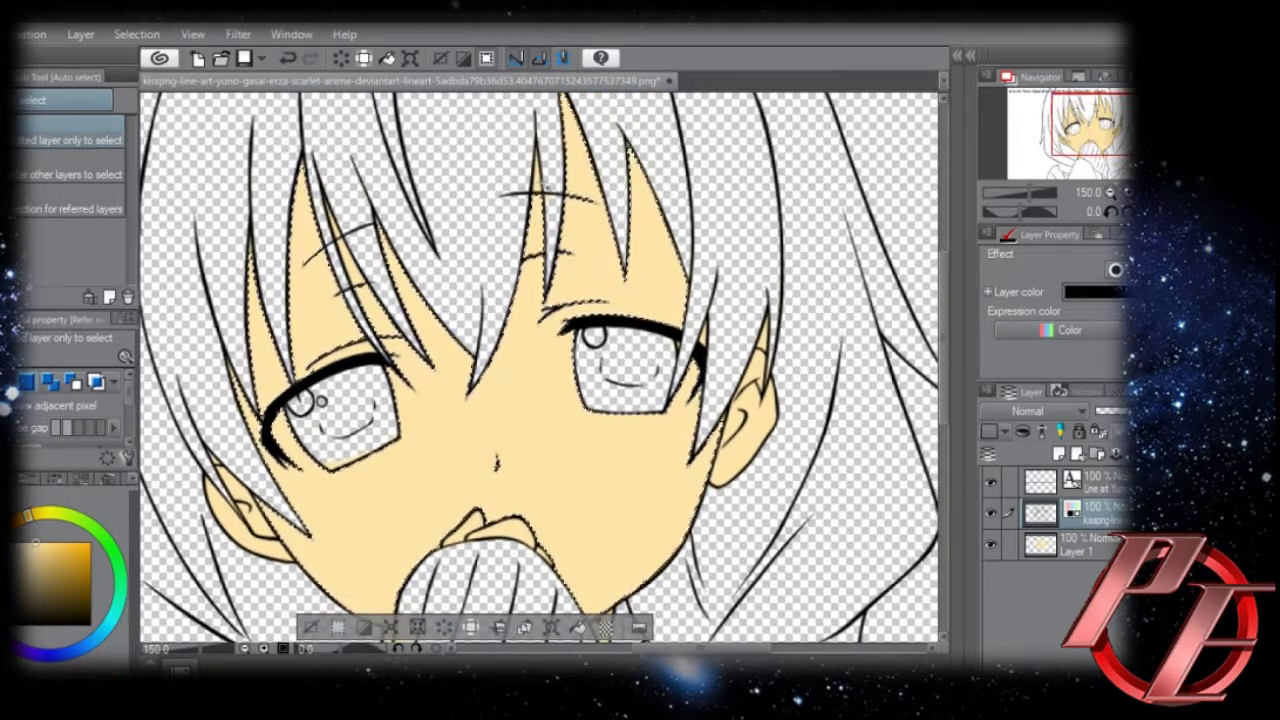
pyautogui.click(1085, 545)
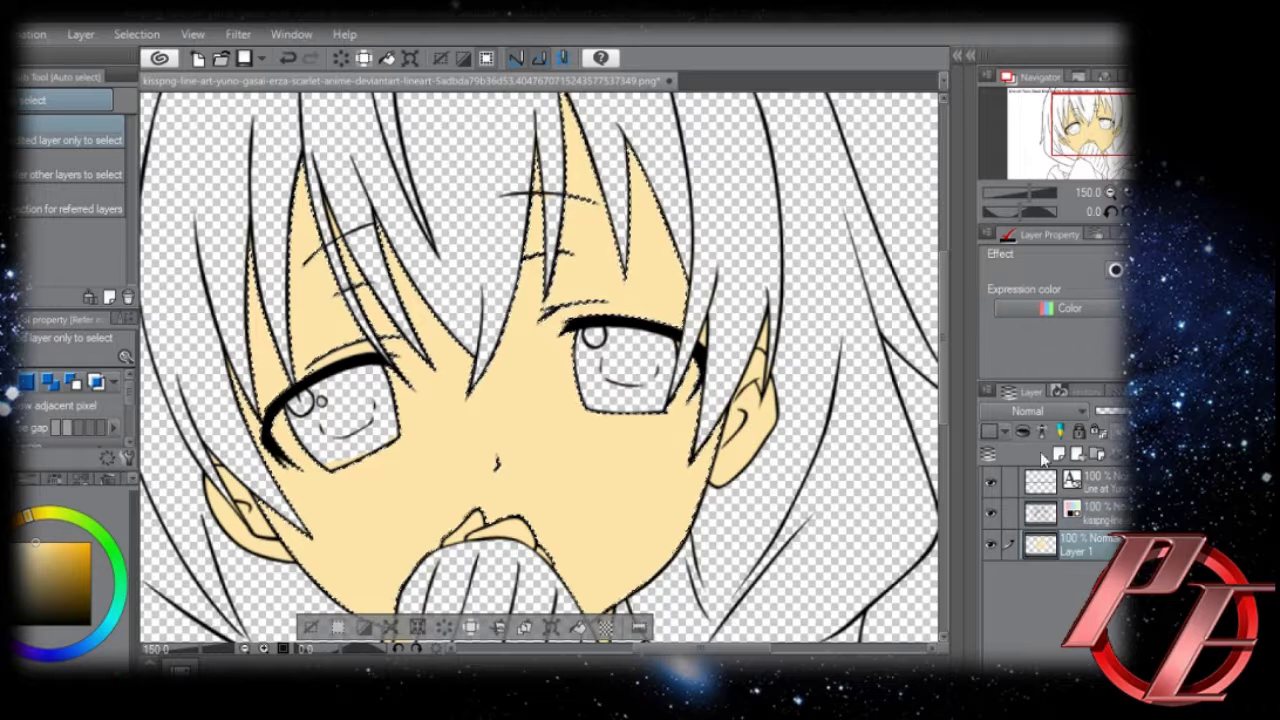
pyautogui.click(1059, 454)
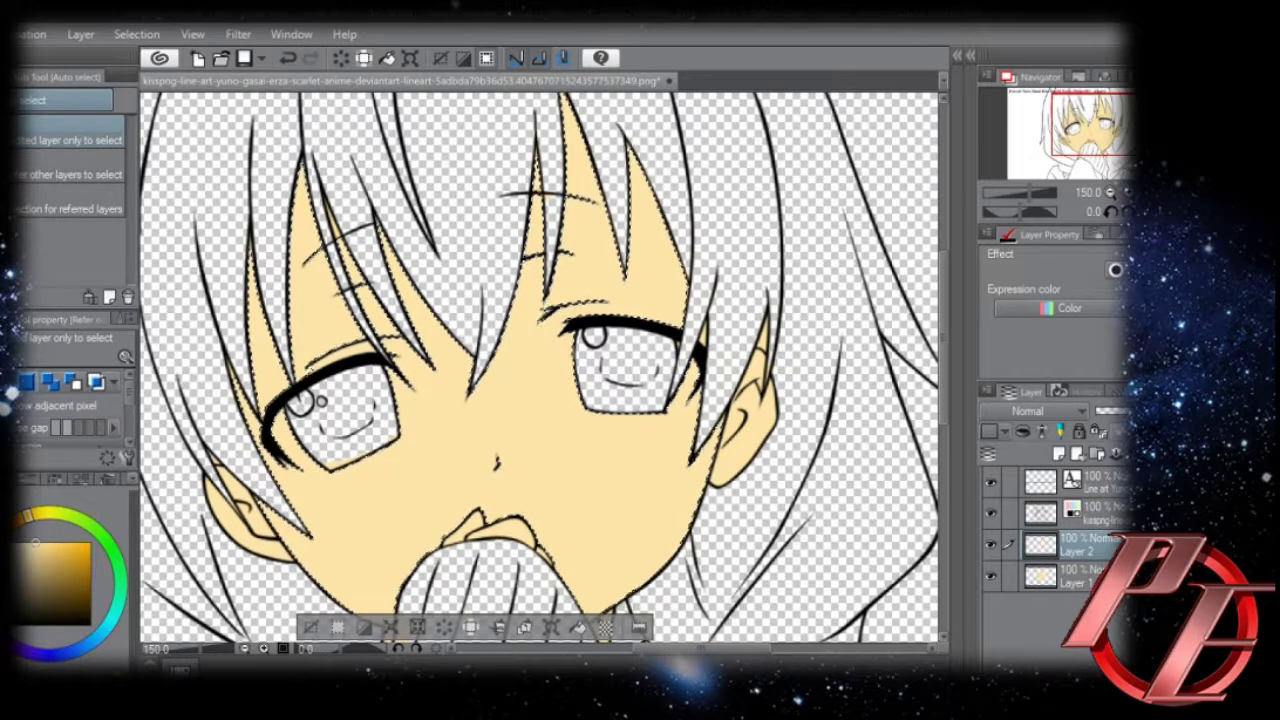
# Shade the selected forehead, cheek and jaw edges on Layer 2 with a darker skin tone using the Emphasizing texture brush, and deselect.
pyautogui.press('i')
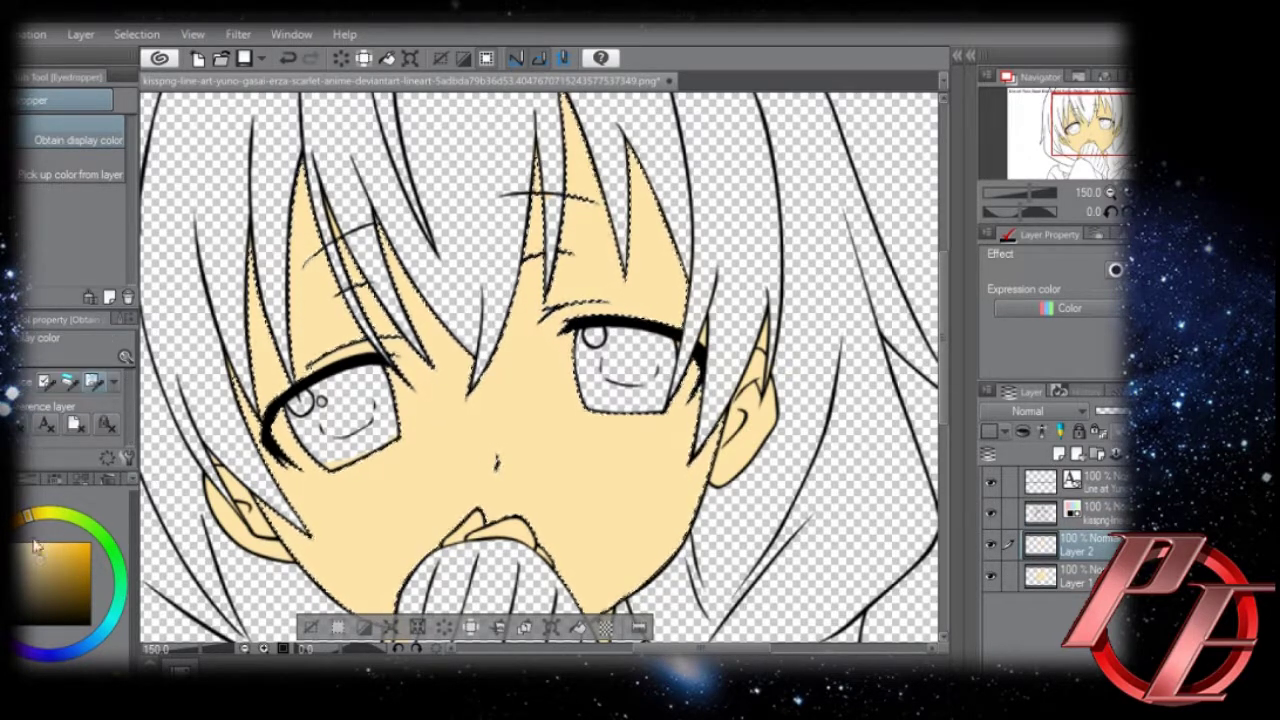
pyautogui.press('b')
pyautogui.click(44, 556)
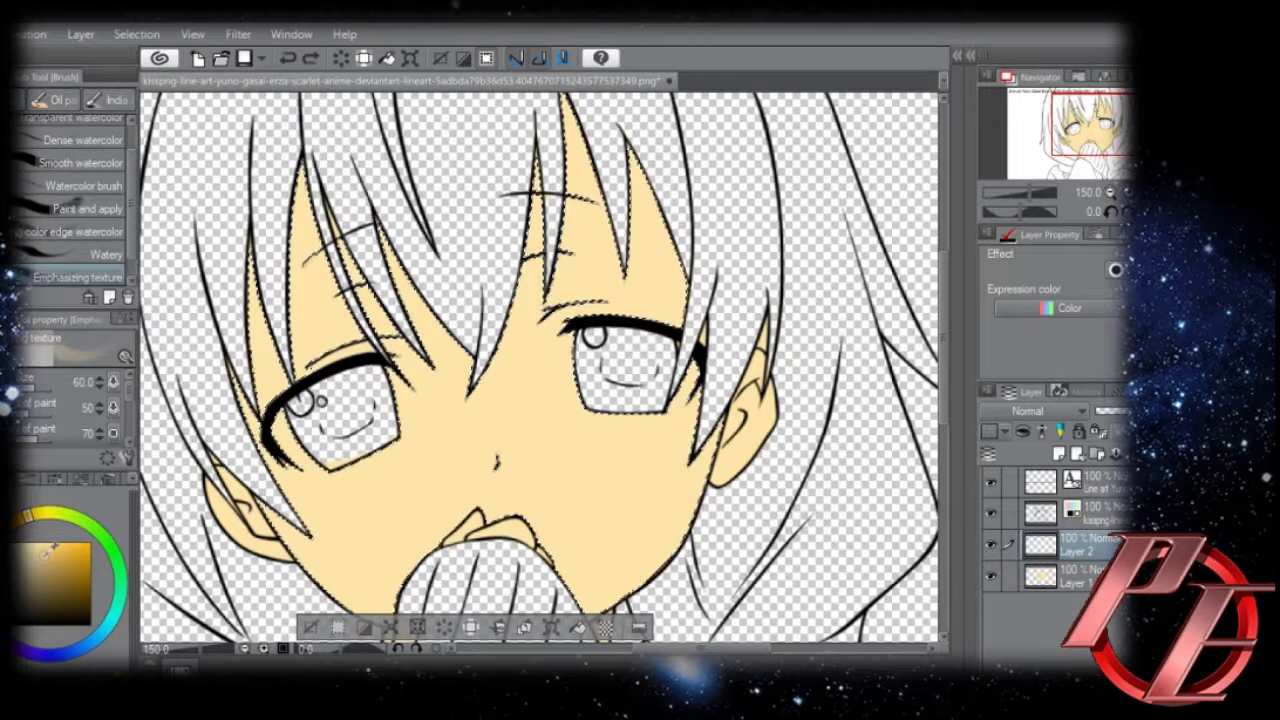
pyautogui.moveTo(682, 544); pyautogui.dragTo(651, 543)
pyautogui.hotkey('ctrl', 'z')
pyautogui.moveTo(717, 286); pyautogui.dragTo(660, 160)
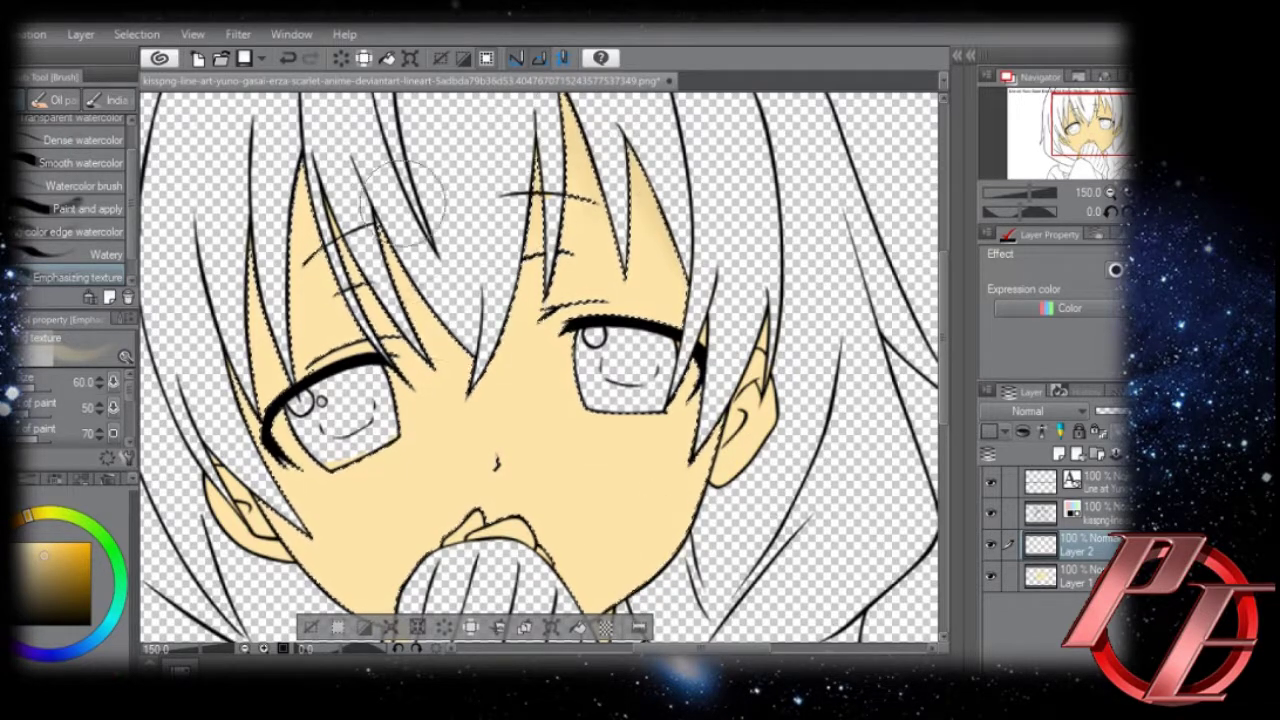
pyautogui.moveTo(250, 350)
pyautogui.mouseDown()
pyautogui.moveTo(320, 235)
pyautogui.moveTo(440, 290)
pyautogui.mouseUp()
pyautogui.moveTo(517, 409)
pyautogui.mouseDown()
pyautogui.moveTo(508, 296)
pyautogui.moveTo(512, 332)
pyautogui.moveTo(598, 265)
pyautogui.mouseUp()
pyautogui.moveTo(334, 364); pyautogui.dragTo(412, 446)
pyautogui.moveTo(652, 432); pyautogui.dragTo(726, 378)
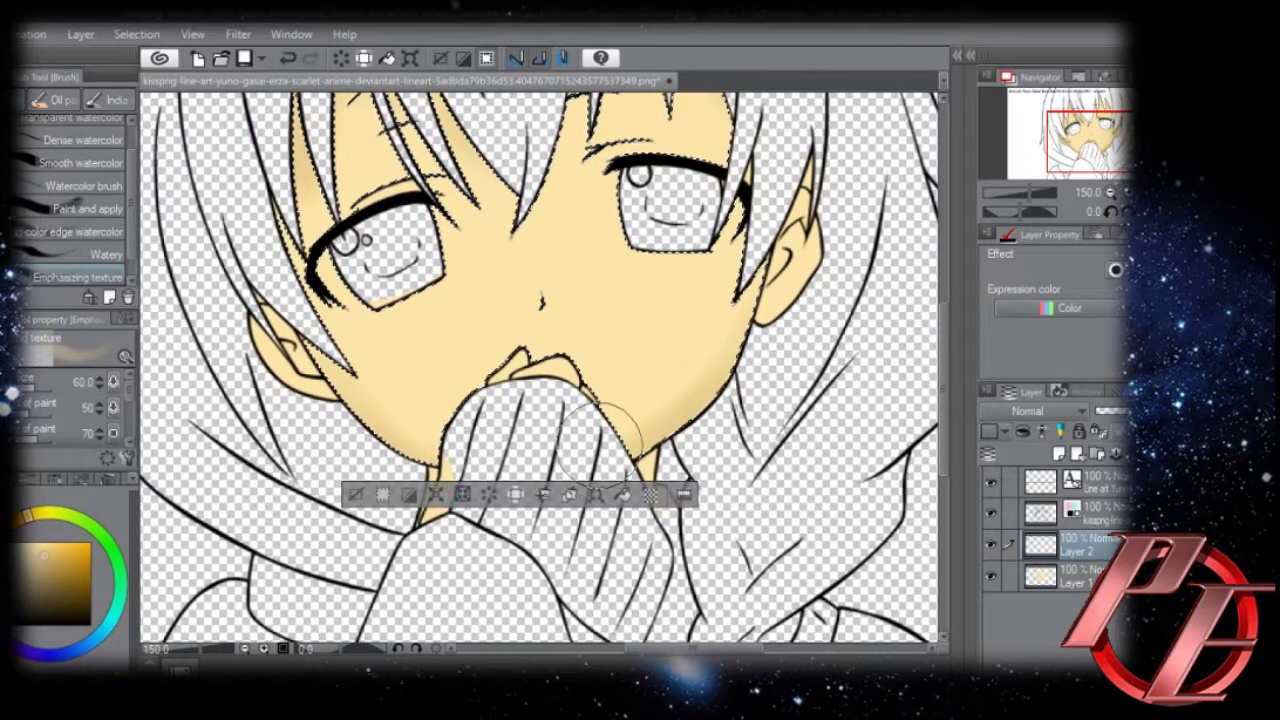
pyautogui.hotkey('ctrl', 'd')
pyautogui.doubleClick(246, 649)
pyautogui.doubleClick(266, 649)
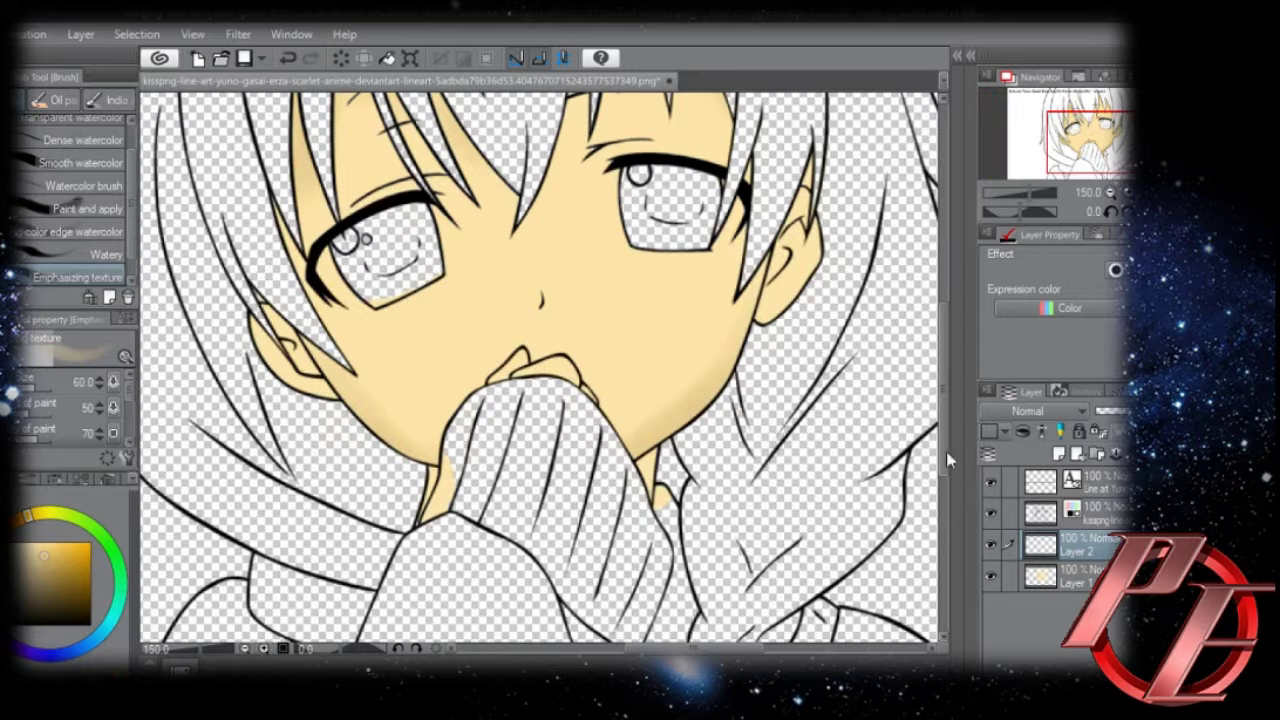
# Hide Layer 2 and try refilling the face on Layer 1 with a more orange tone, undoing the fill.
pyautogui.moveTo(55, 510); pyautogui.dragTo(15, 529)
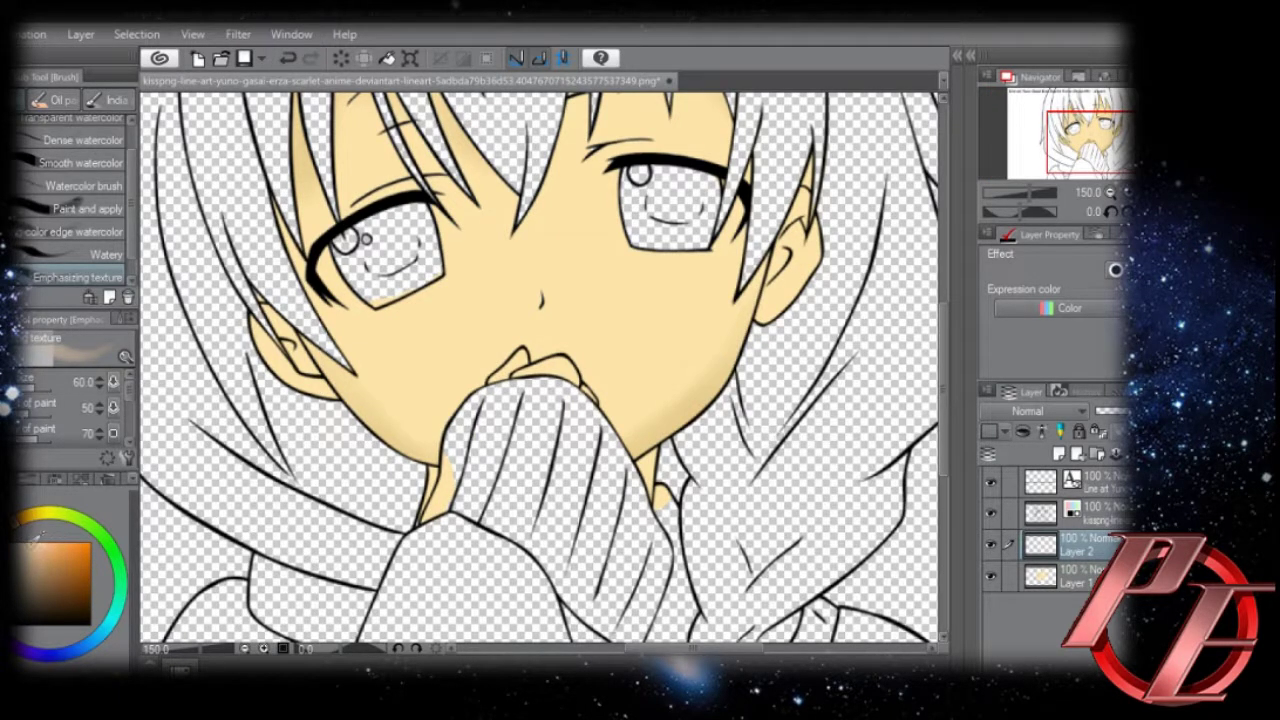
pyautogui.press('g')
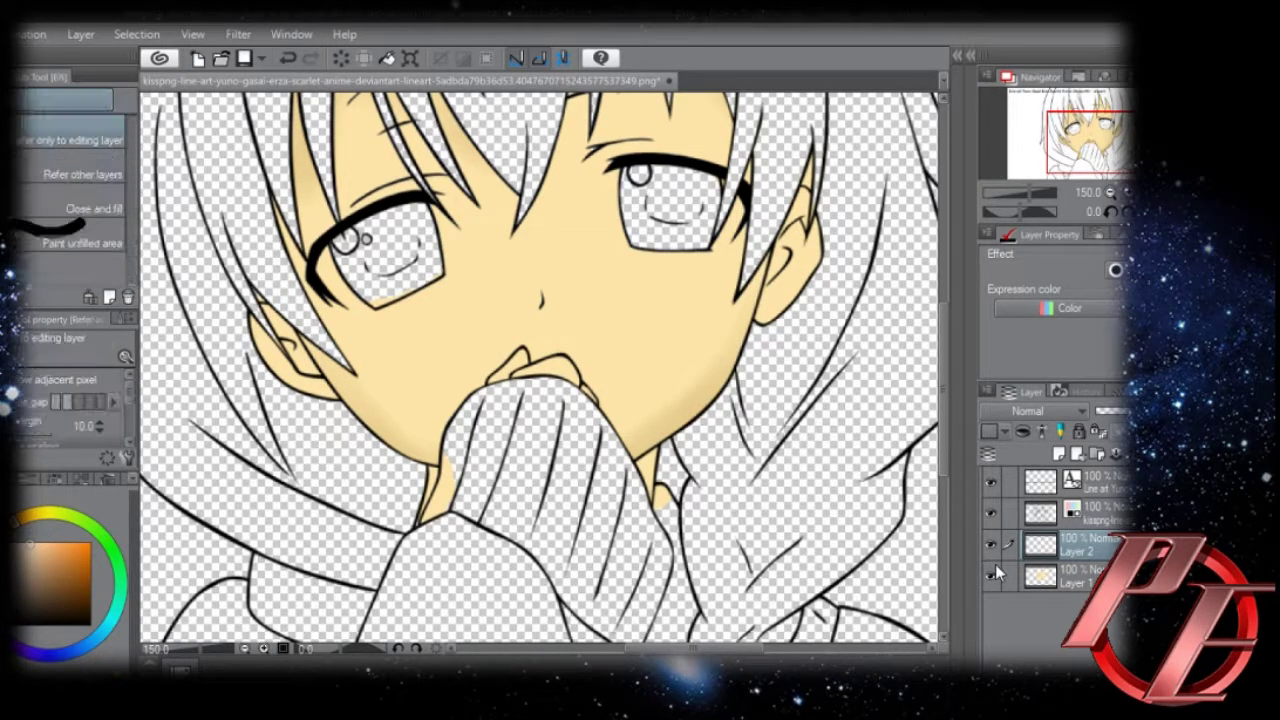
pyautogui.click(991, 546)
pyautogui.click(1076, 577)
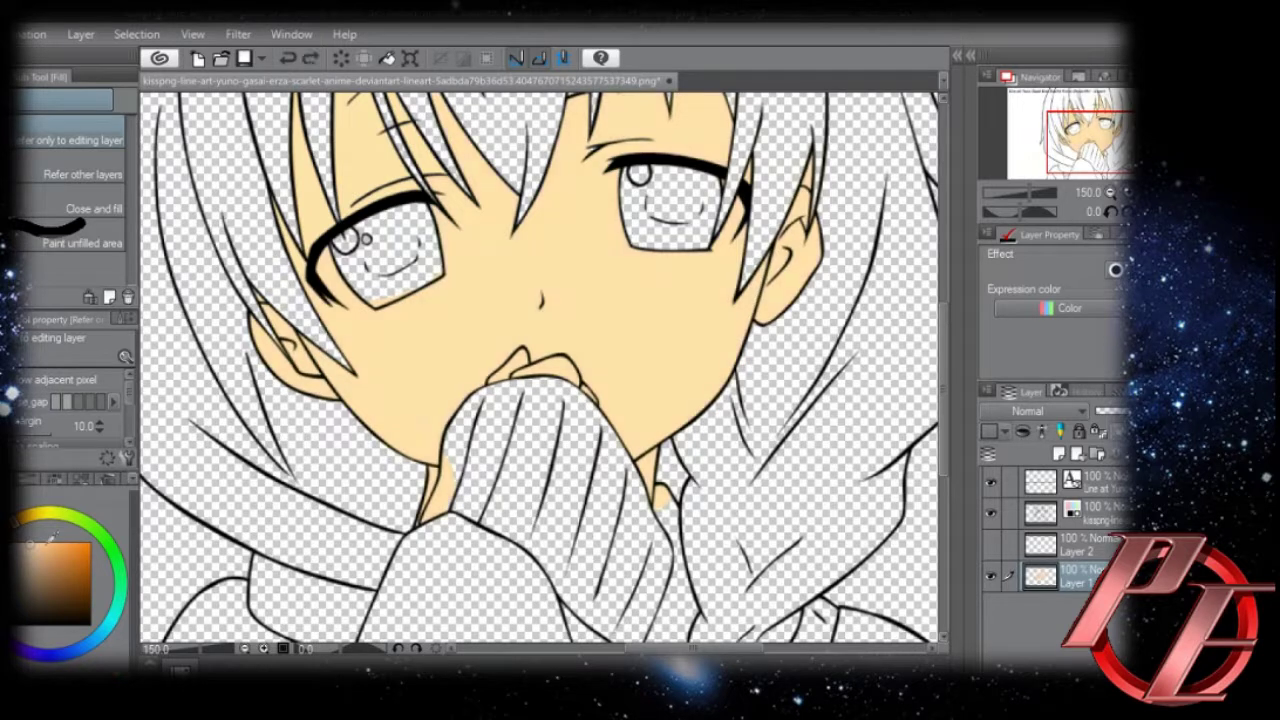
pyautogui.click(651, 286)
pyautogui.hotkey('ctrl', 'z')
# Refill the face and separate forehead areas on Layer 1 with a warmer, deeper skin tone.
pyautogui.click(22, 522)
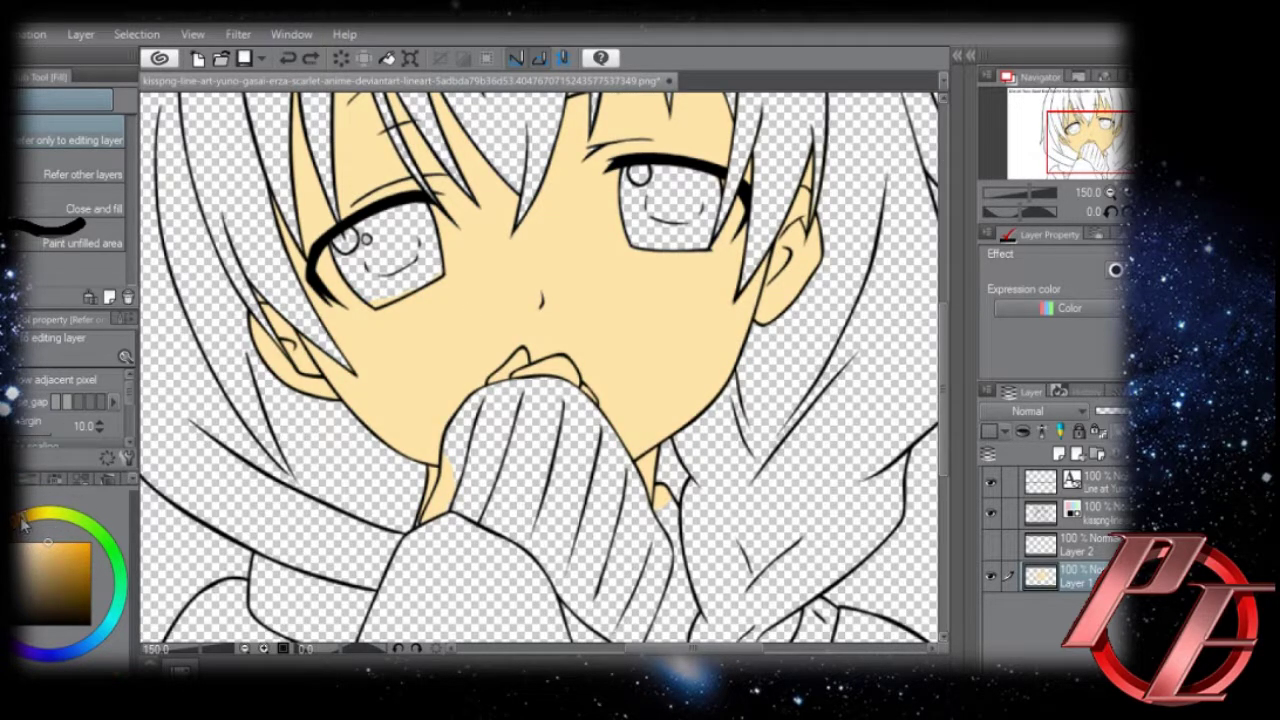
pyautogui.click(528, 257)
pyautogui.scroll(3, 590, 215)
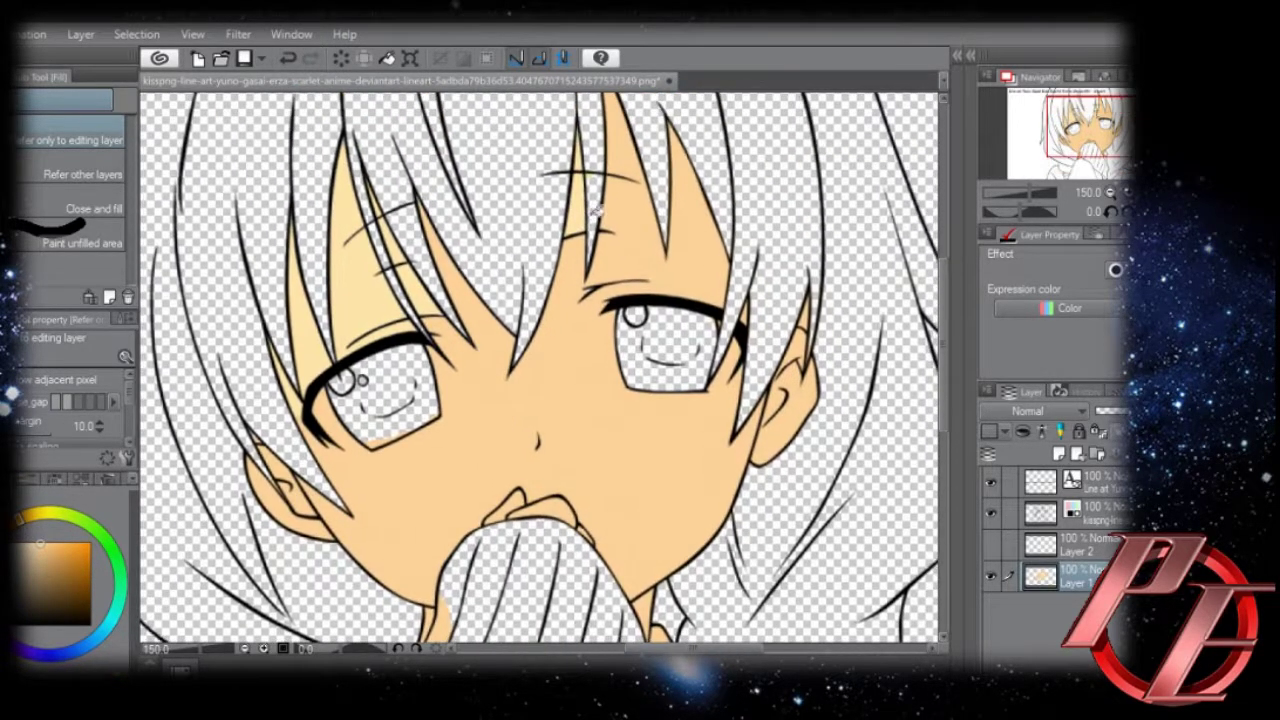
pyautogui.click(400, 254)
pyautogui.click(312, 337)
pyautogui.scroll(-3, 561, 455)
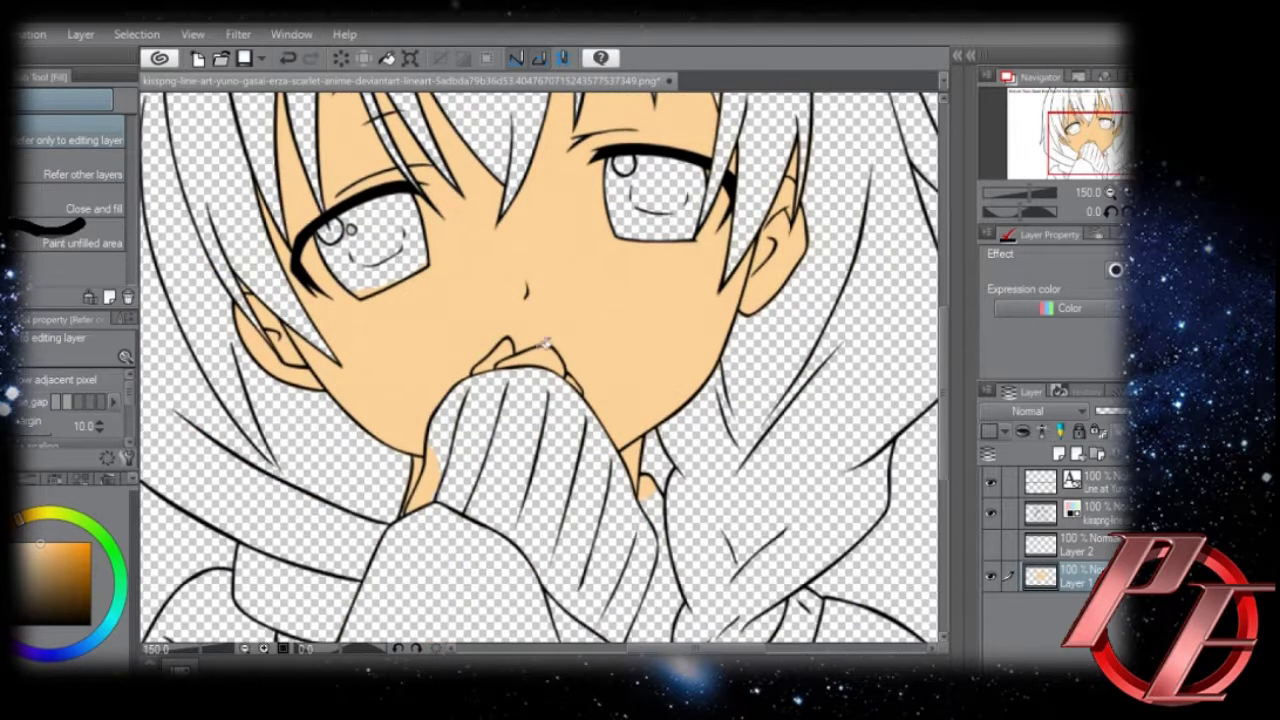
pyautogui.scroll(3, 422, 460)
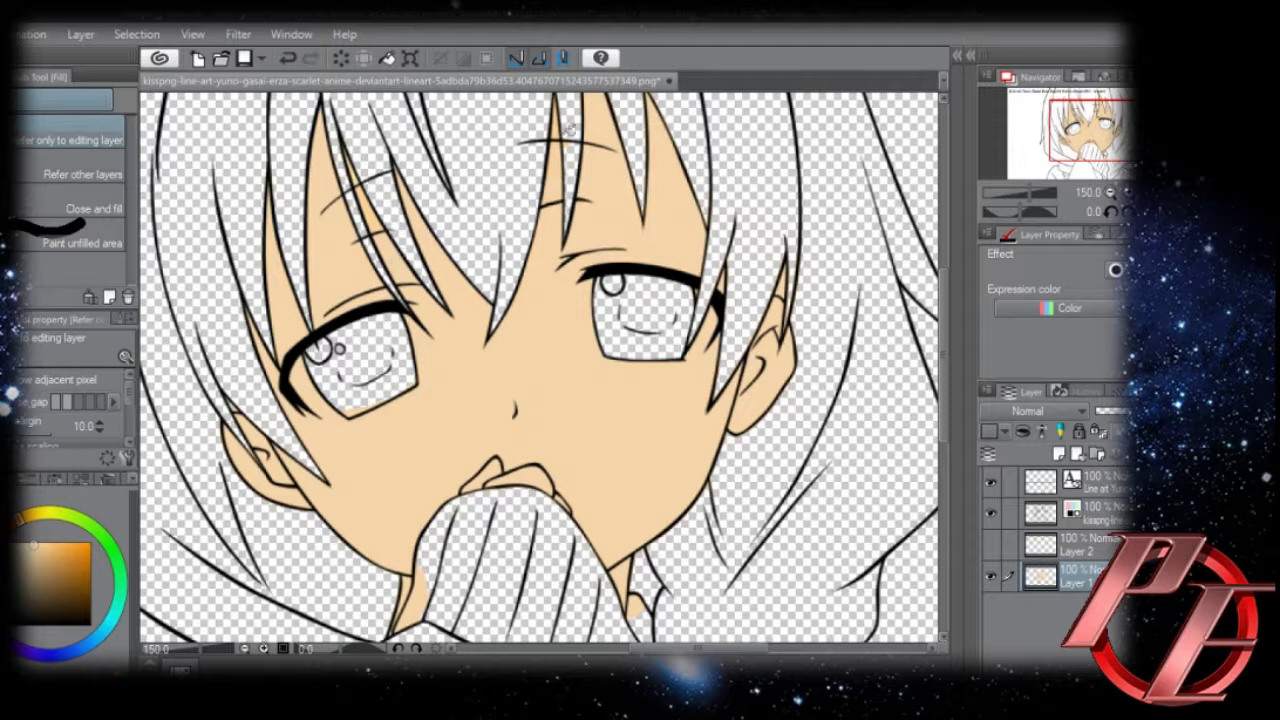
pyautogui.moveTo(657, 432)
pyautogui.mouseDown()
pyautogui.moveTo(653, 383)
pyautogui.moveTo(648, 417)
pyautogui.mouseUp()
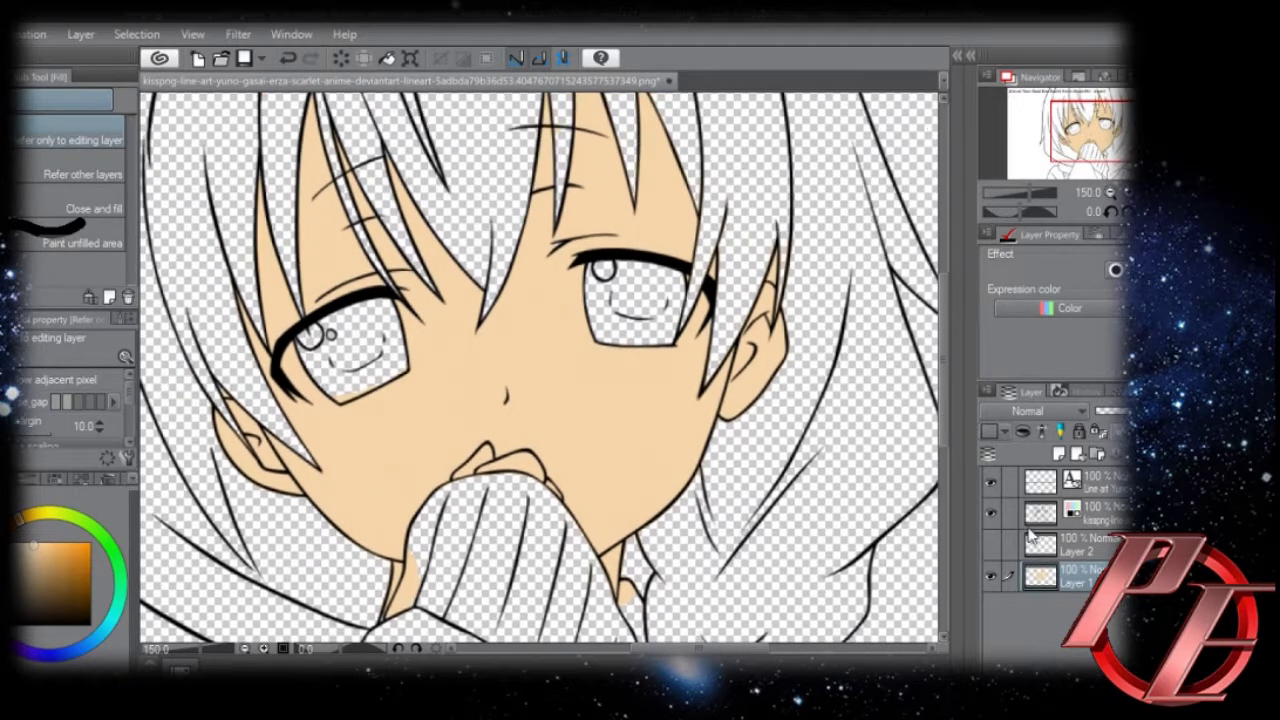
# Show Layer 2 again, clear the old face shading from it, and try a test brush stroke.
pyautogui.click(1040, 547)
pyautogui.click(991, 545)
pyautogui.press('i')
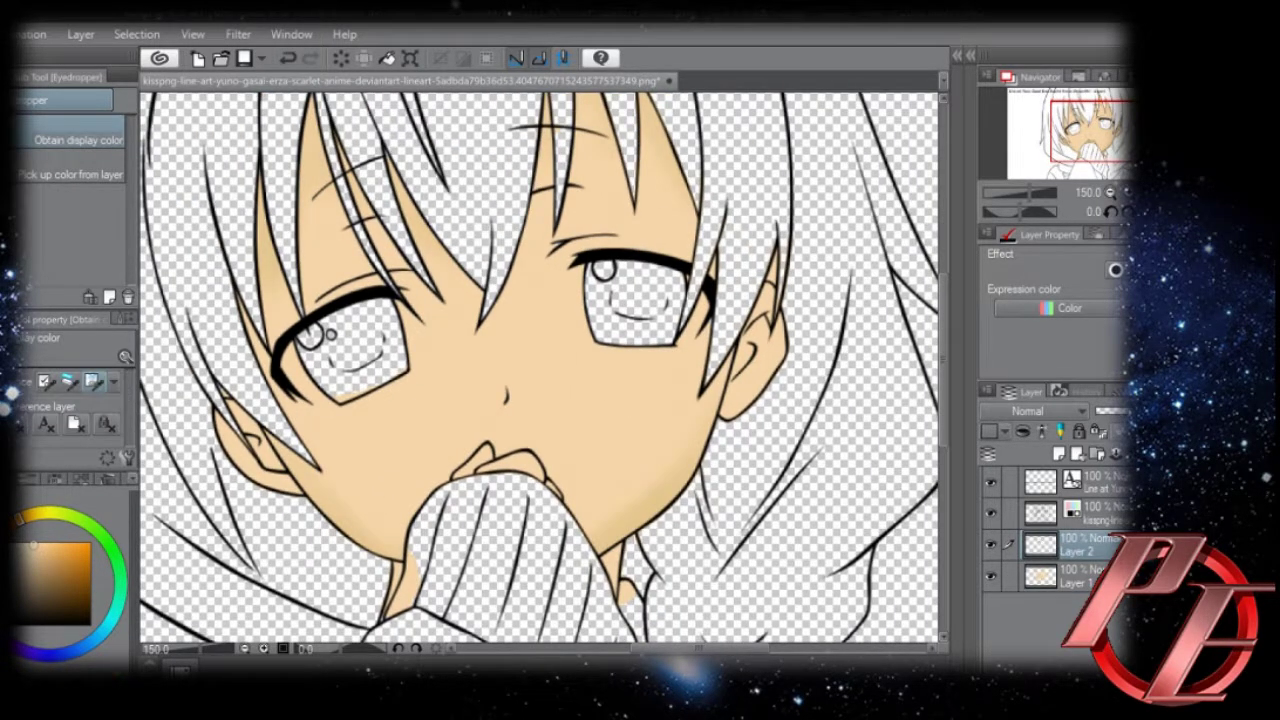
pyautogui.press('e')
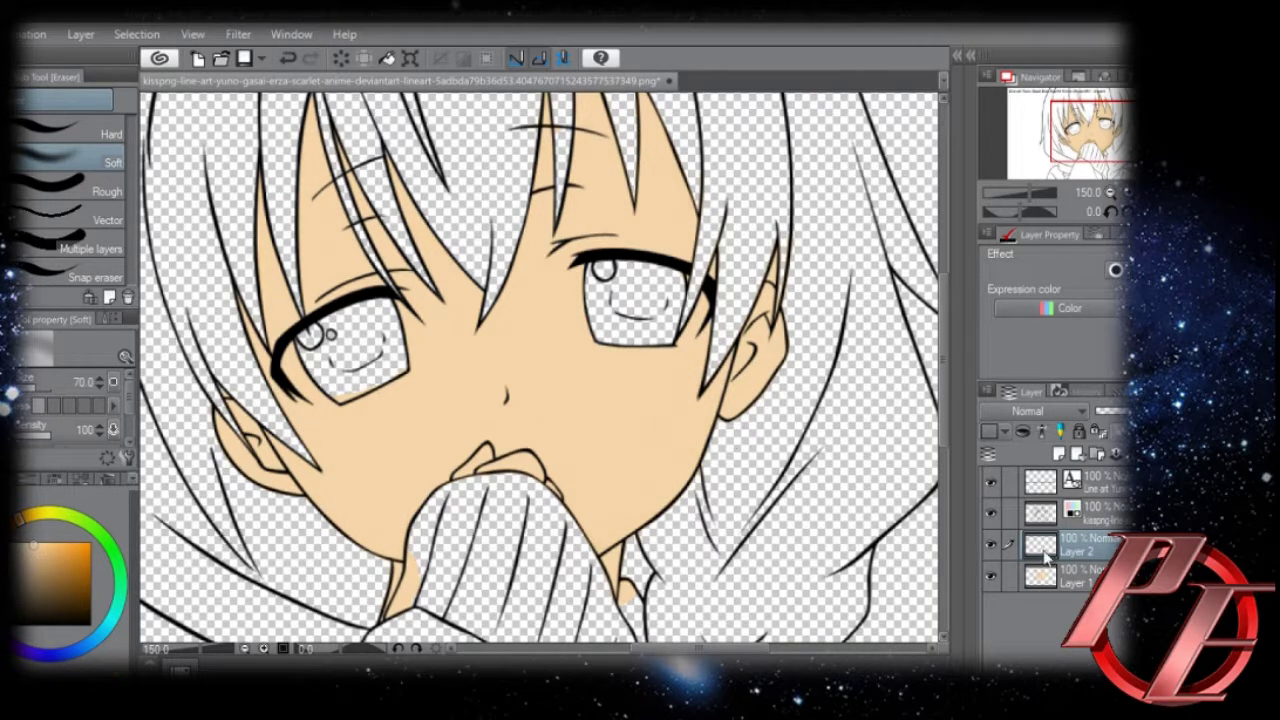
pyautogui.press('b')
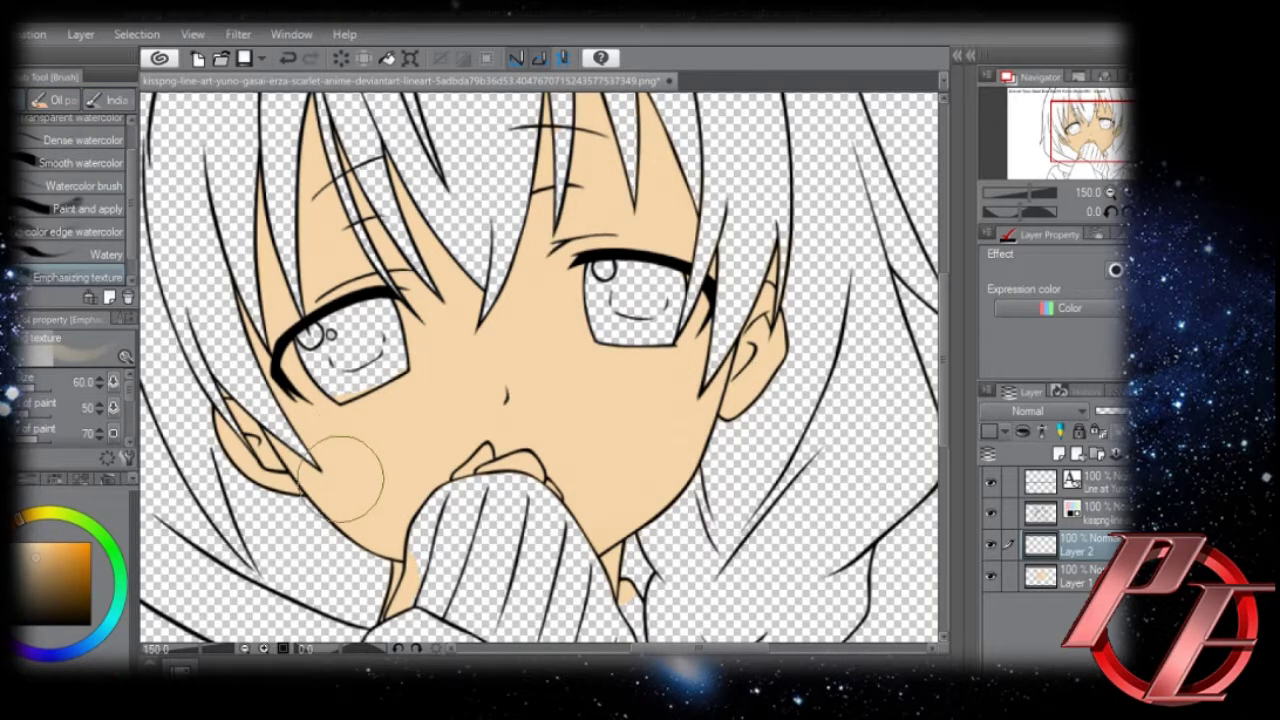
pyautogui.hotkey('ctrl', 'z')
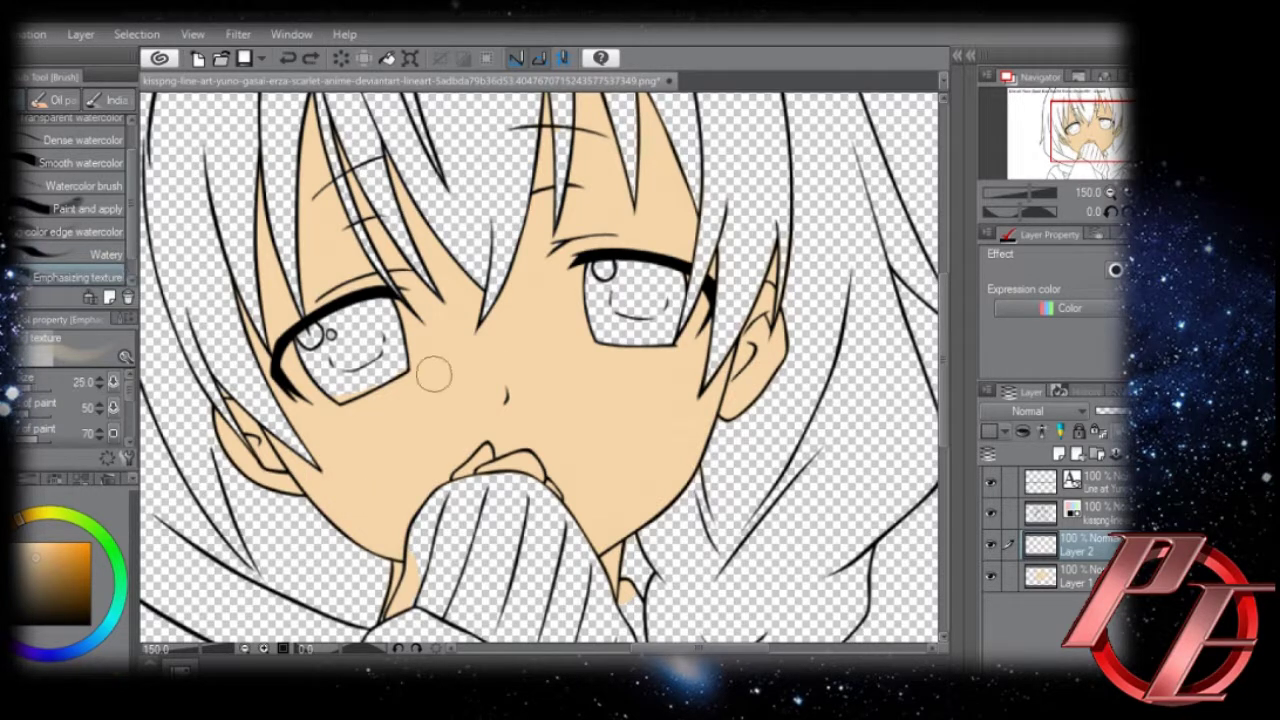
pyautogui.press('w')
pyautogui.click(680, 465)
pyautogui.hotkey('ctrl', 'd')
pyautogui.click(1085, 576)
pyautogui.click(660, 449)
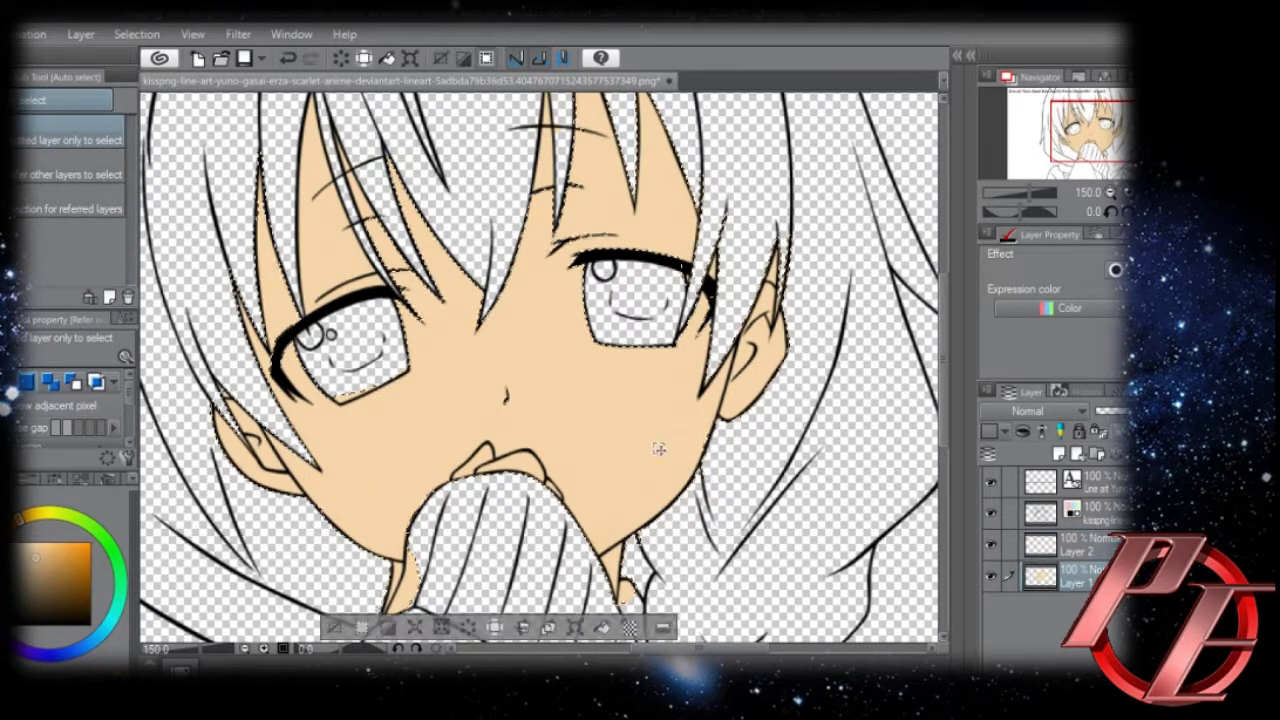
pyautogui.hotkey('ctrl', 'd')
# Auto-select the face on the line art layer, and set up the Emphasizing texture brush at size 17 on Layer 2.
pyautogui.click(1090, 514)
pyautogui.click(662, 452)
pyautogui.click(1090, 545)
pyautogui.press('b')
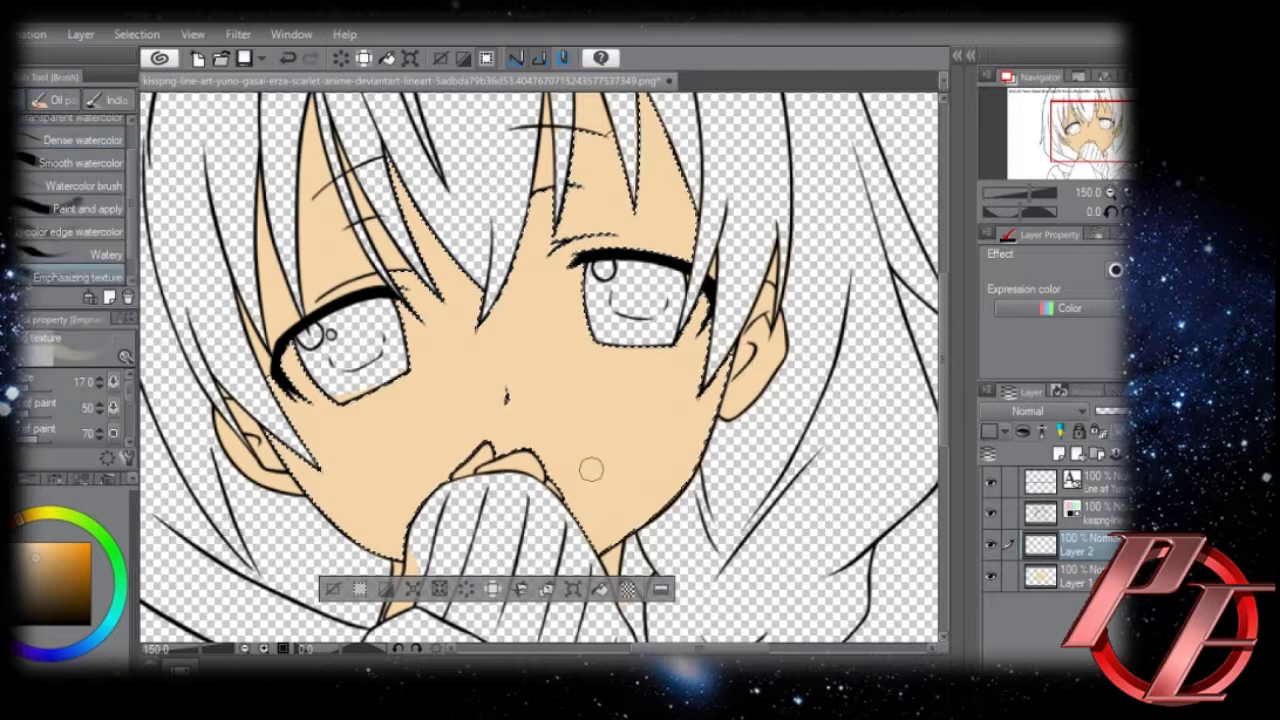
pyautogui.scroll(-1, 128, 256)
pyautogui.moveTo(698, 462); pyautogui.dragTo(643, 517)
pyautogui.hotkey('ctrl', 'z')
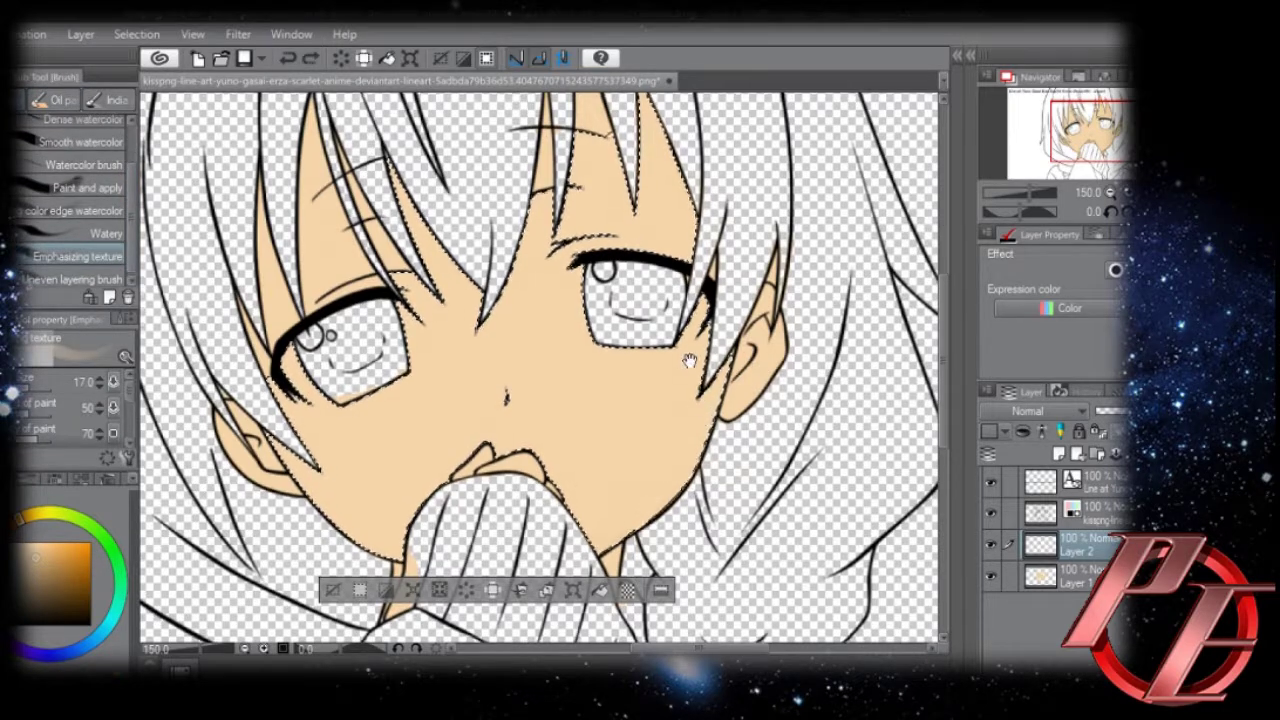
# Paint soft shading on Layer 2 along the forehead edges beneath the pointed bangs above the eye nearest the raised ear.
pyautogui.moveTo(689, 357); pyautogui.dragTo(702, 468)
pyautogui.click(265, 649)
pyautogui.click(265, 649)
pyautogui.click(265, 649)
pyautogui.moveTo(683, 337); pyautogui.dragTo(636, 632)
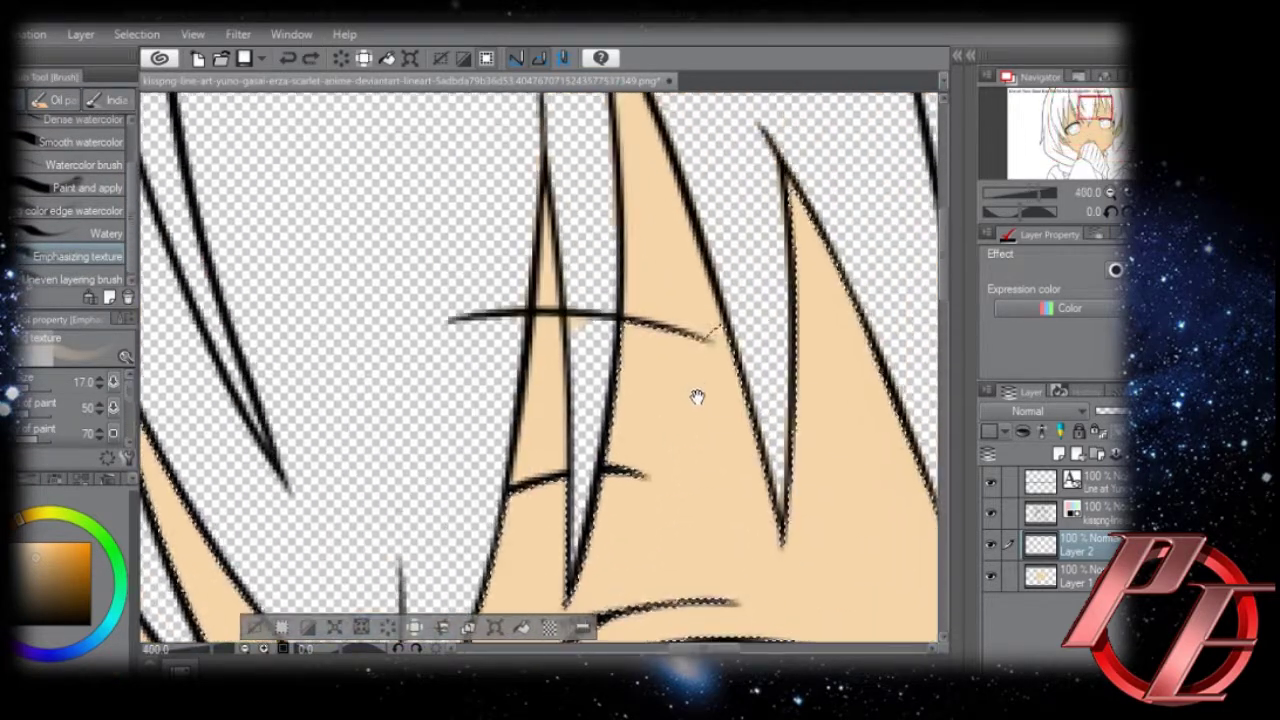
pyautogui.moveTo(697, 397); pyautogui.dragTo(603, 300)
pyautogui.moveTo(728, 198); pyautogui.dragTo(670, 281)
pyautogui.moveTo(654, 163); pyautogui.dragTo(803, 582)
pyautogui.scroll(-5, 683, 255)
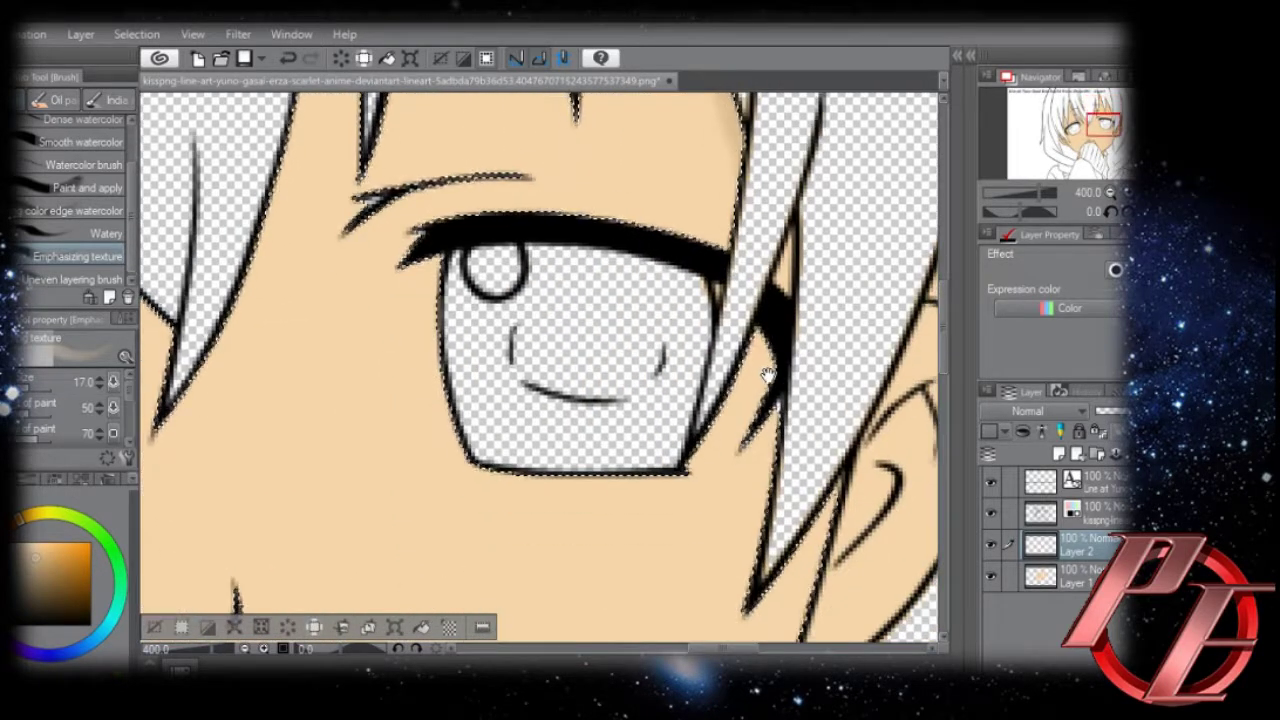
# Shade the jawline on both sides of the sleeve and the skin around the hair tips beside the cheeks.
pyautogui.scroll(-2, 748, 457)
pyautogui.moveTo(701, 511); pyautogui.dragTo(763, 163)
pyautogui.moveTo(530, 534)
pyautogui.mouseDown()
pyautogui.moveTo(648, 463)
pyautogui.moveTo(594, 546)
pyautogui.mouseUp()
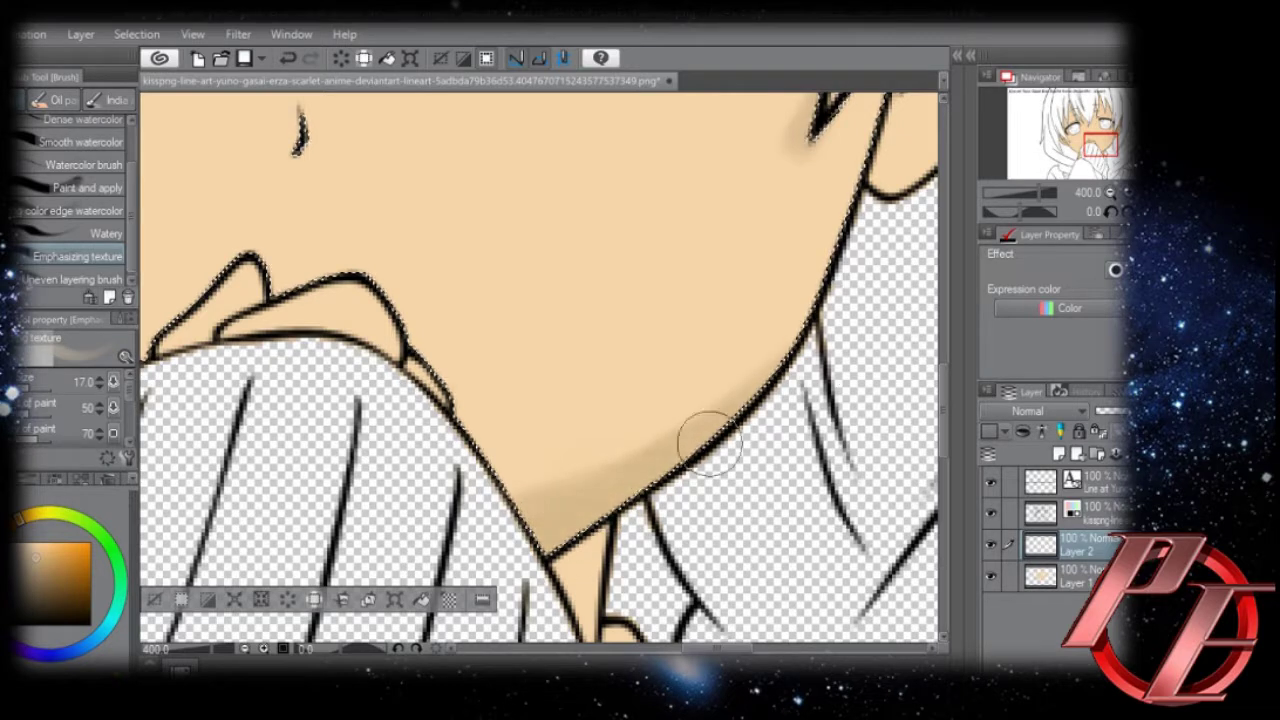
pyautogui.hscroll(-5, 640, 470)
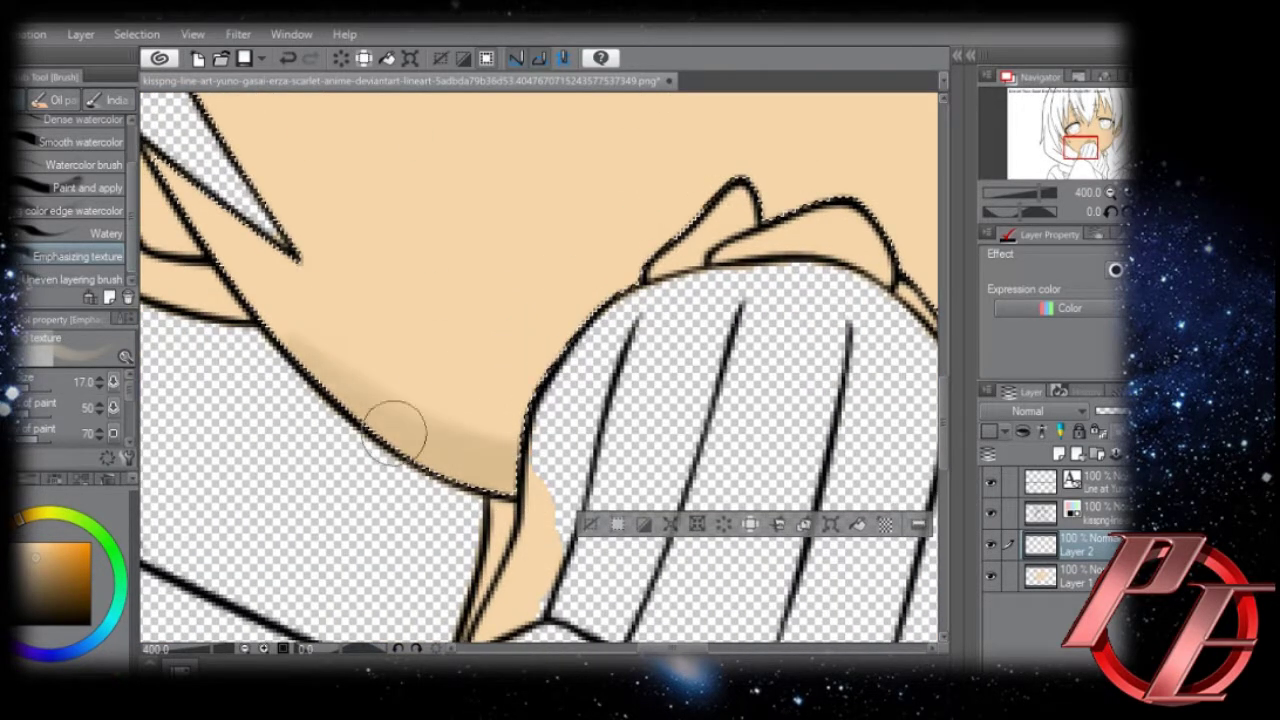
pyautogui.scroll(5, 480, 520)
pyautogui.scroll(-3, 490, 520)
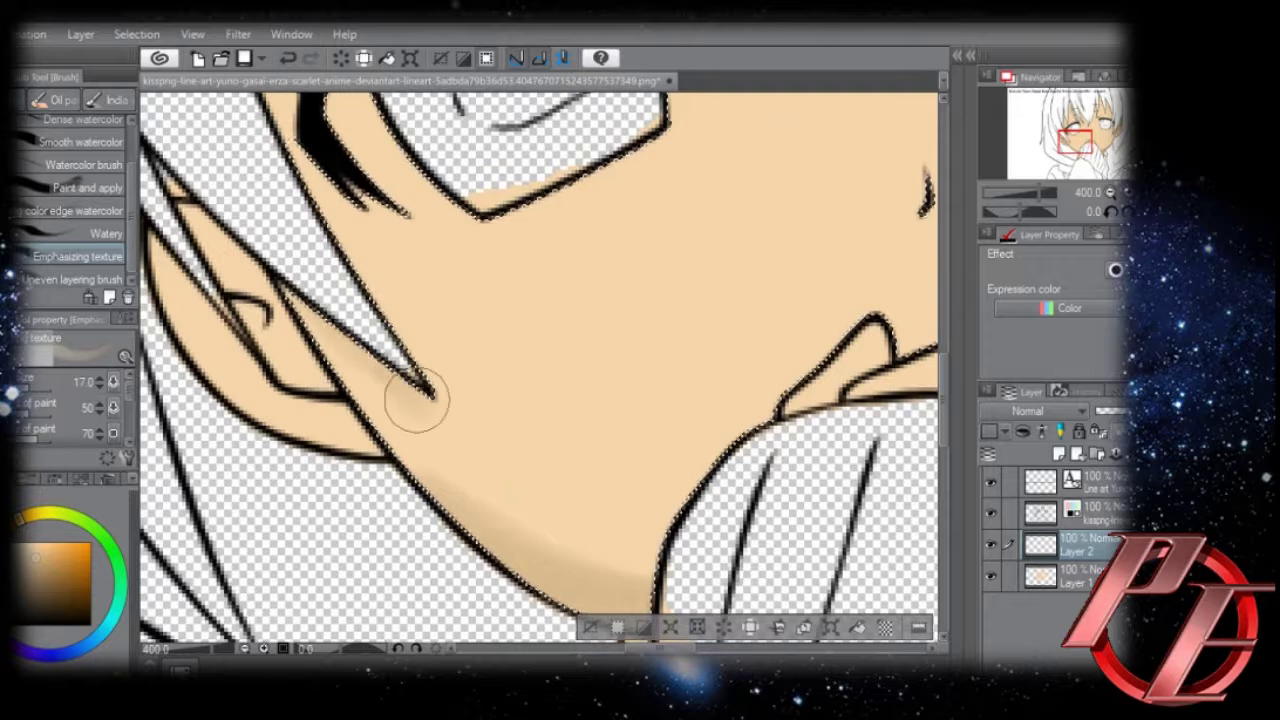
pyautogui.scroll(5, 287, 271)
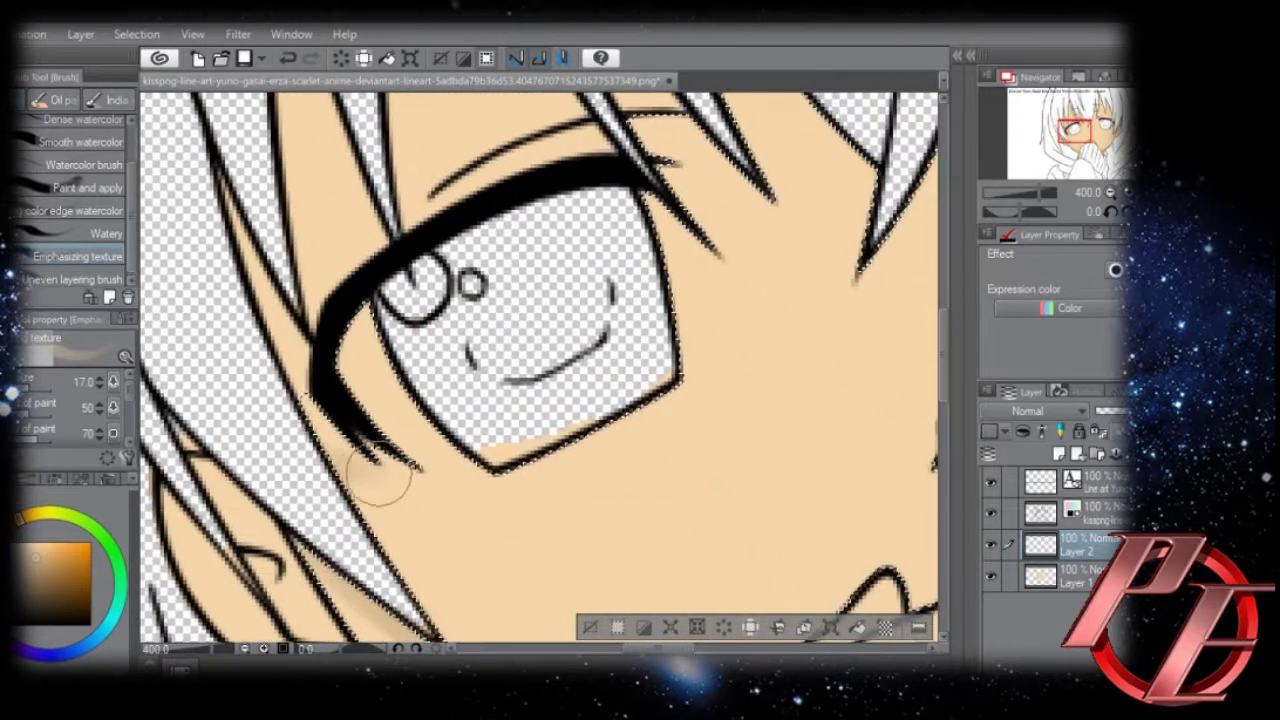
# Add the remaining forehead areas between the hair strands to the selection using the line art layer, and reactivate Layer 2.
pyautogui.click(246, 649)
pyautogui.click(246, 649)
pyautogui.click(246, 649)
pyautogui.moveTo(617, 395)
pyautogui.mouseDown()
pyautogui.moveTo(597, 407)
pyautogui.moveTo(605, 424)
pyautogui.mouseUp()
pyautogui.click(1098, 514)
pyautogui.press('w')
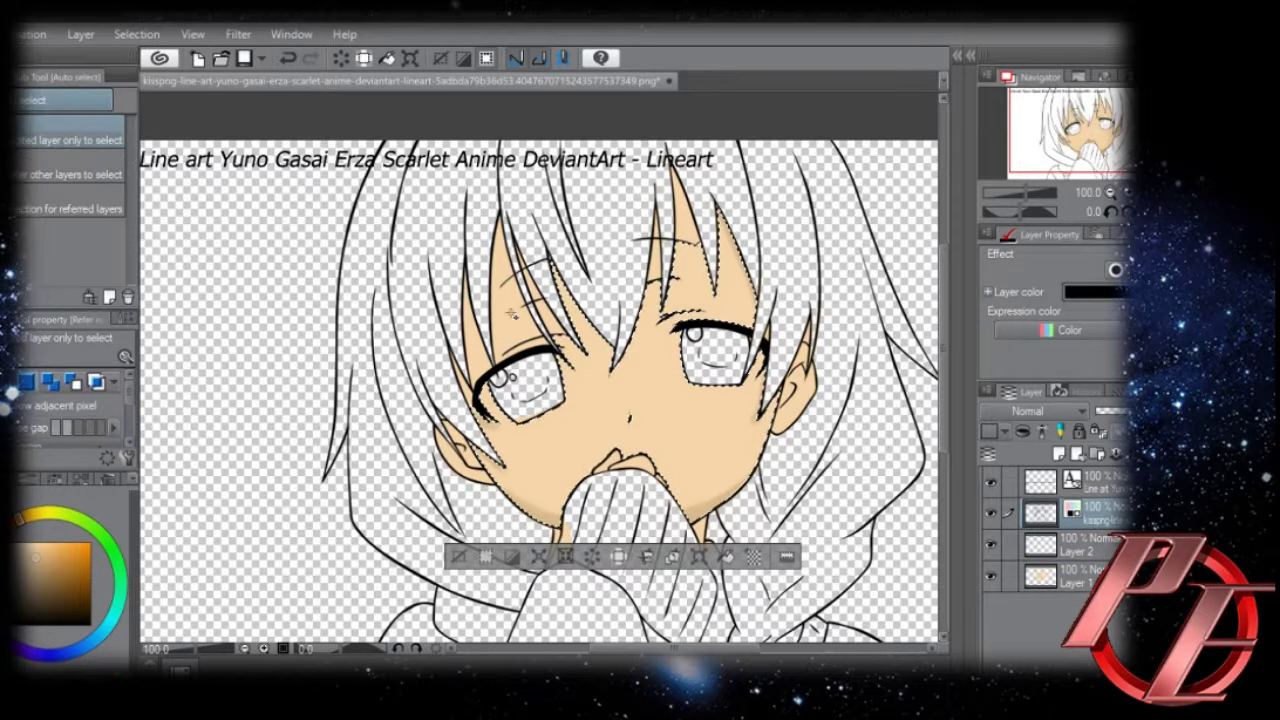
pyautogui.click(1055, 548)
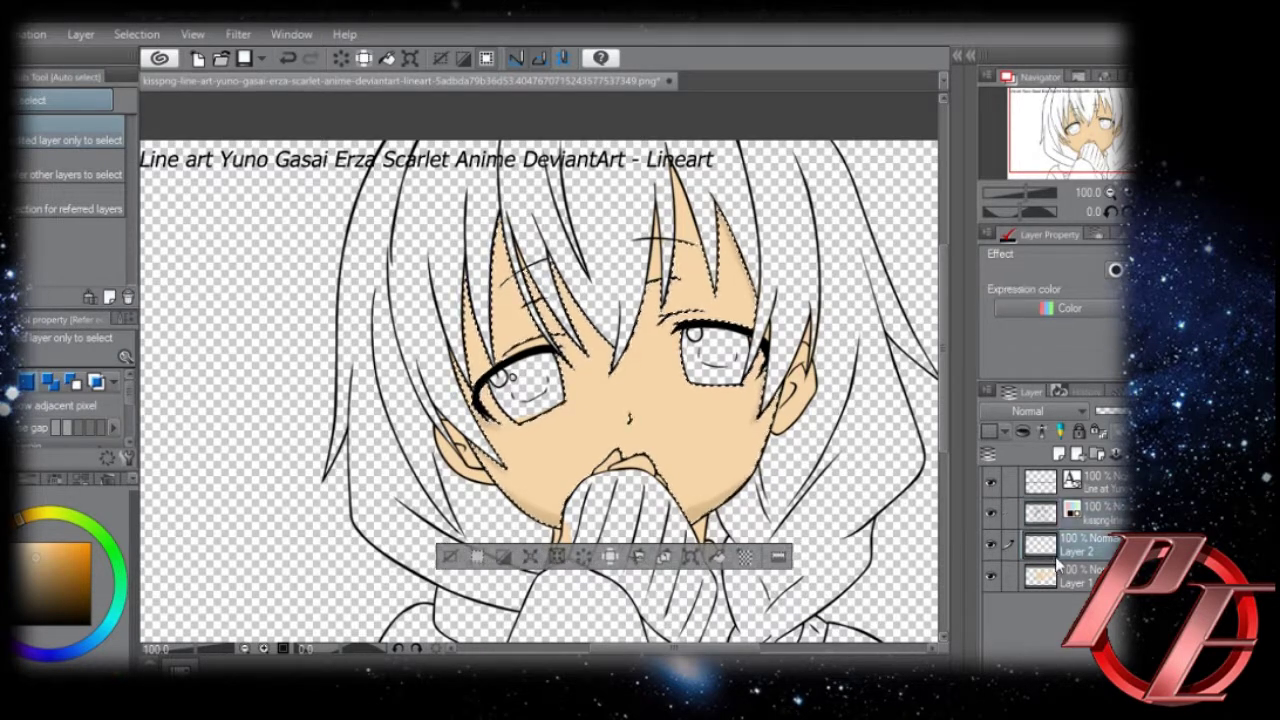
# Shade the selected forehead skin along the side and central bangs with the Emphasizing texture brush, and deselect.
pyautogui.hotkey('ctrl', '+')
pyautogui.press('b')
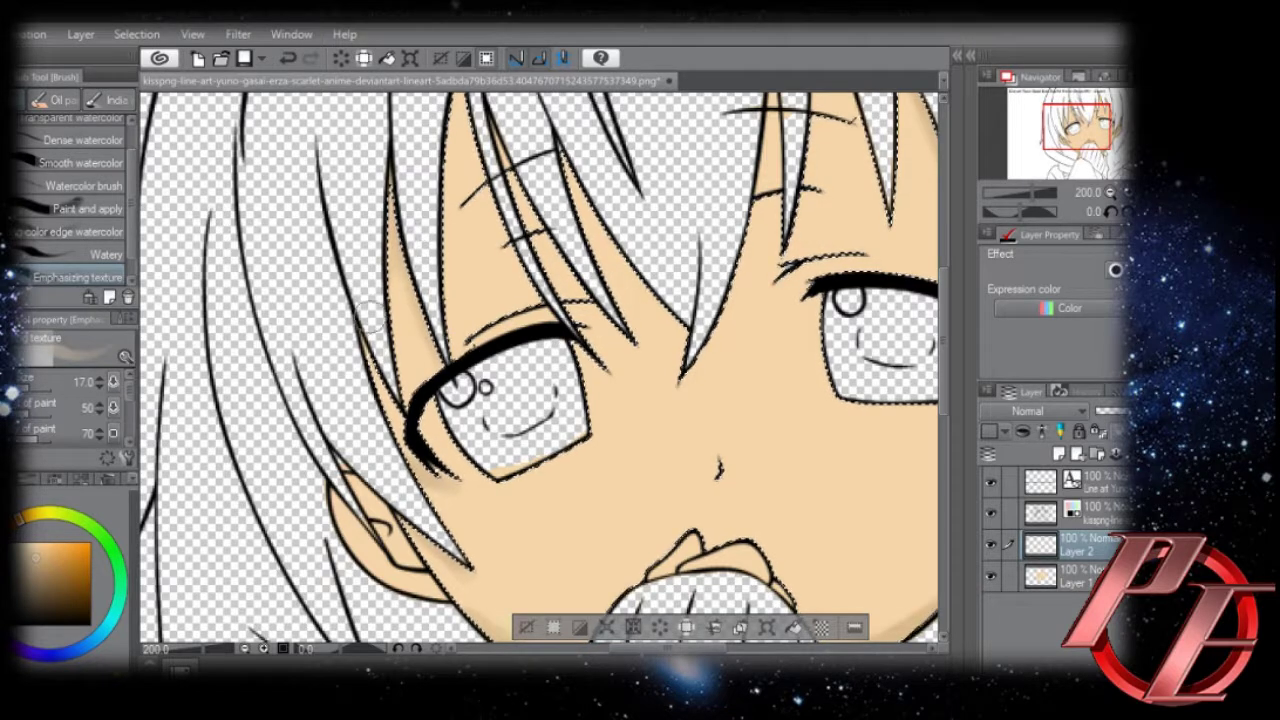
pyautogui.moveTo(573, 178); pyautogui.dragTo(655, 298)
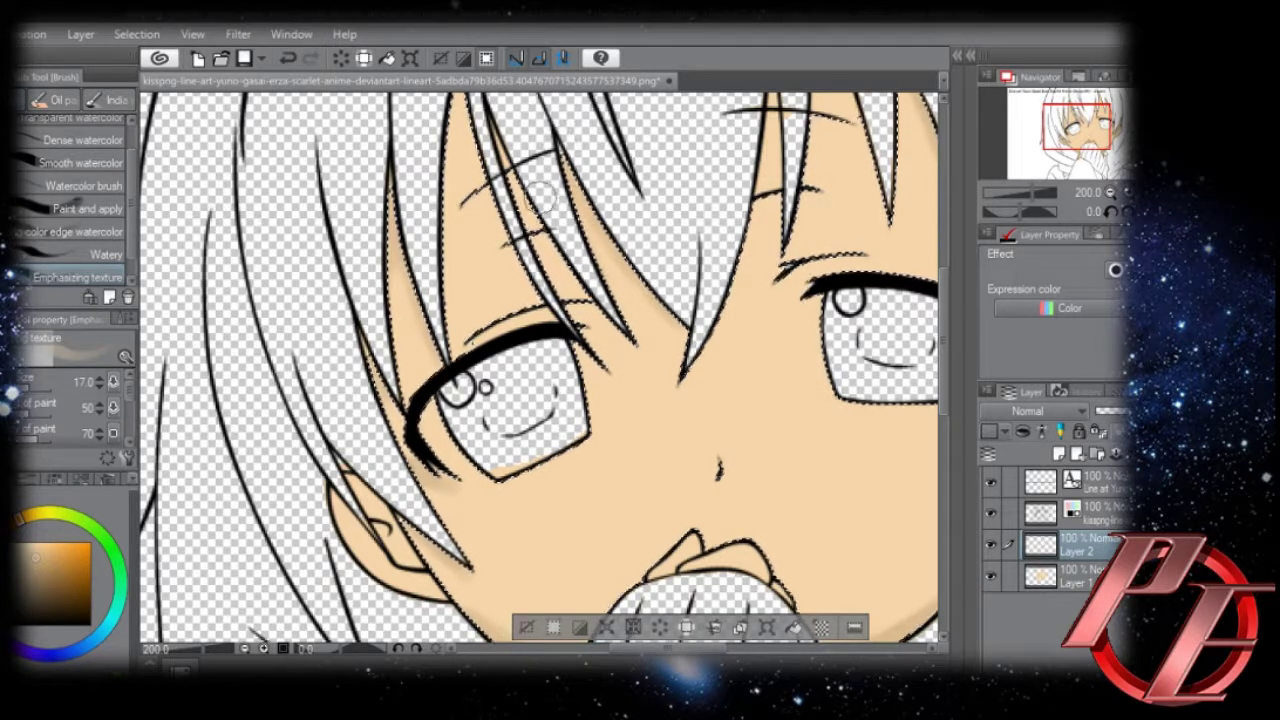
pyautogui.moveTo(800, 230)
pyautogui.mouseDown()
pyautogui.moveTo(766, 283)
pyautogui.moveTo(682, 354)
pyautogui.mouseUp()
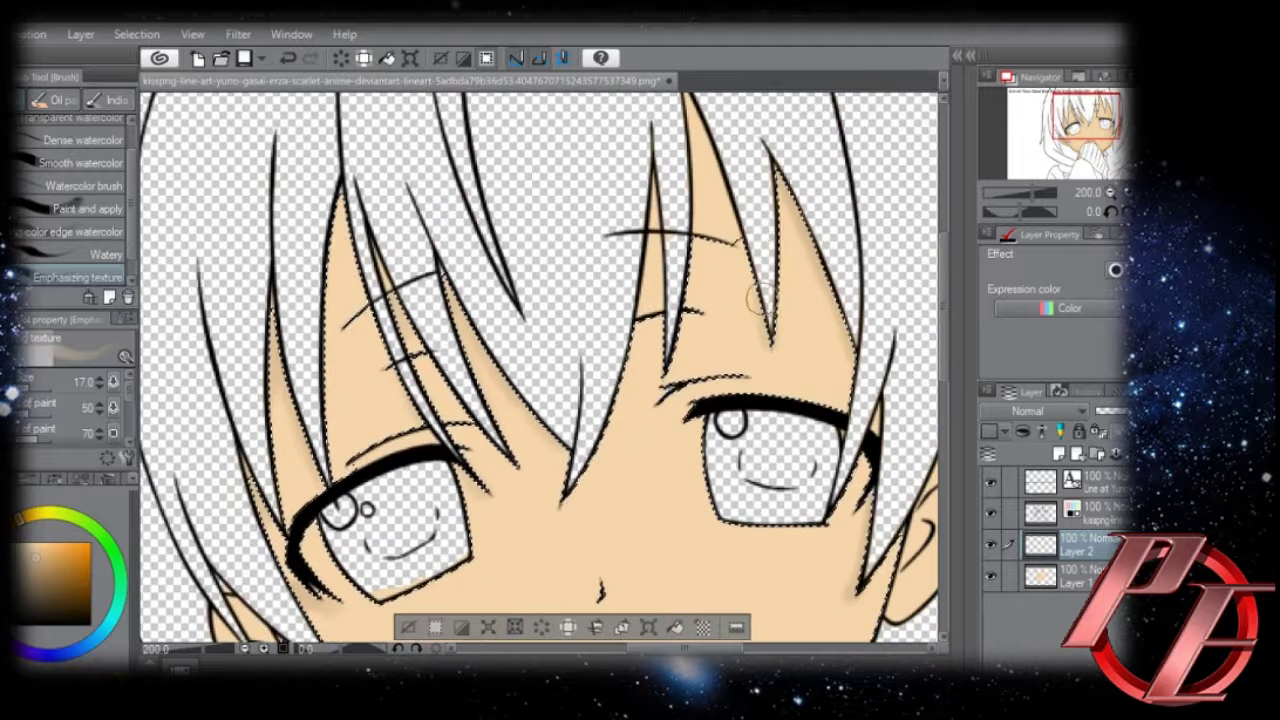
pyautogui.hotkey('ctrl', 'd')
# Paint shading freehand along the central hair lock and the narrow skin gaps between the bangs on Layer 2.
pyautogui.moveTo(710, 139); pyautogui.dragTo(722, 214)
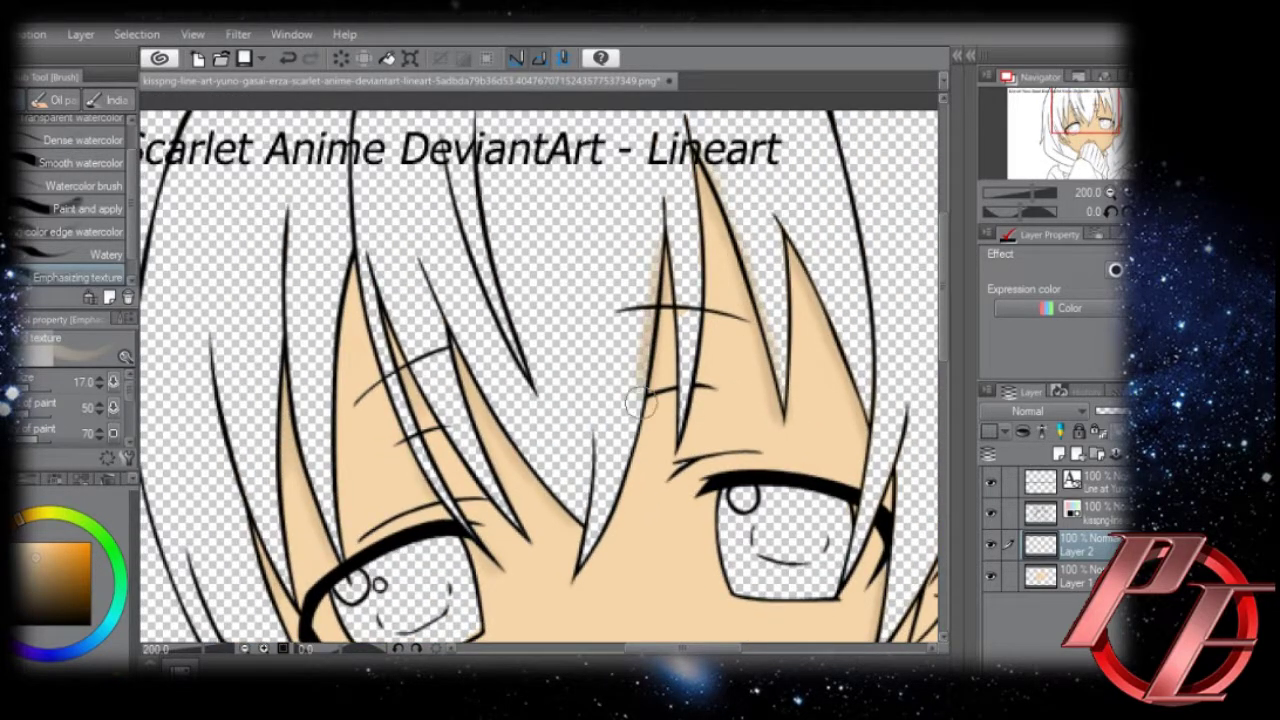
pyautogui.moveTo(638, 426); pyautogui.dragTo(632, 348)
pyautogui.moveTo(629, 352); pyautogui.dragTo(611, 405)
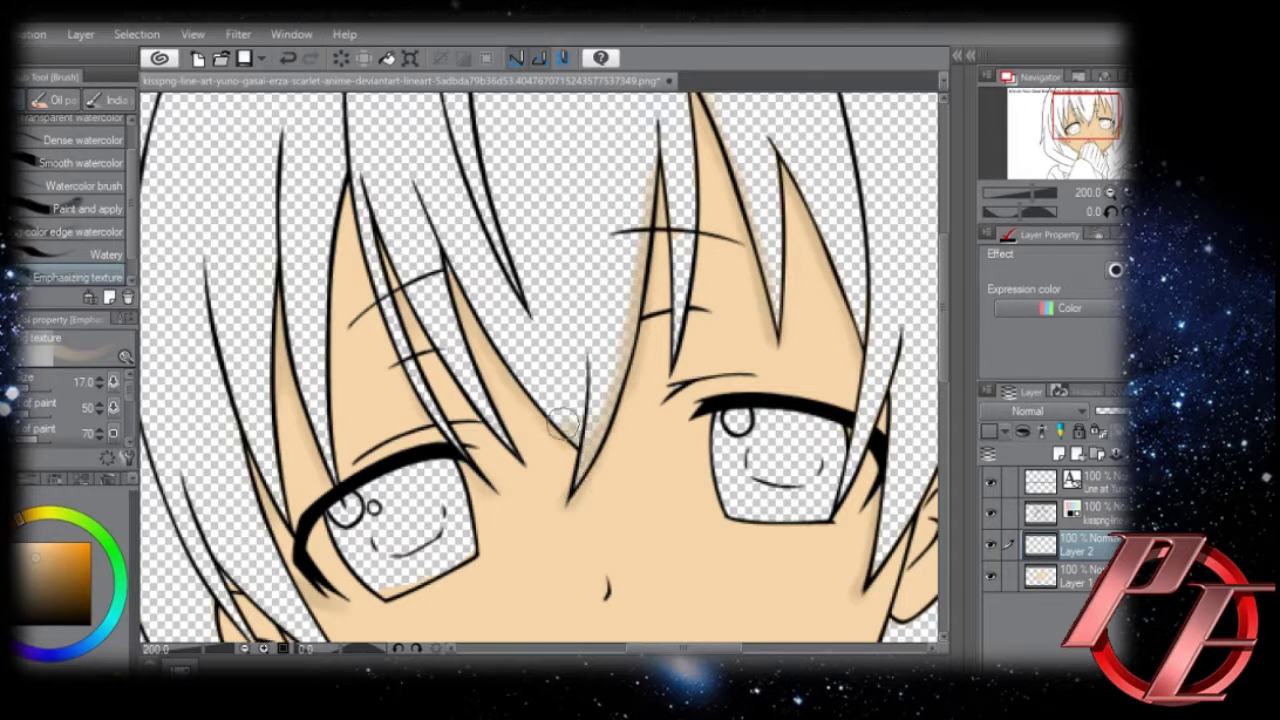
pyautogui.moveTo(340, 158); pyautogui.dragTo(379, 331)
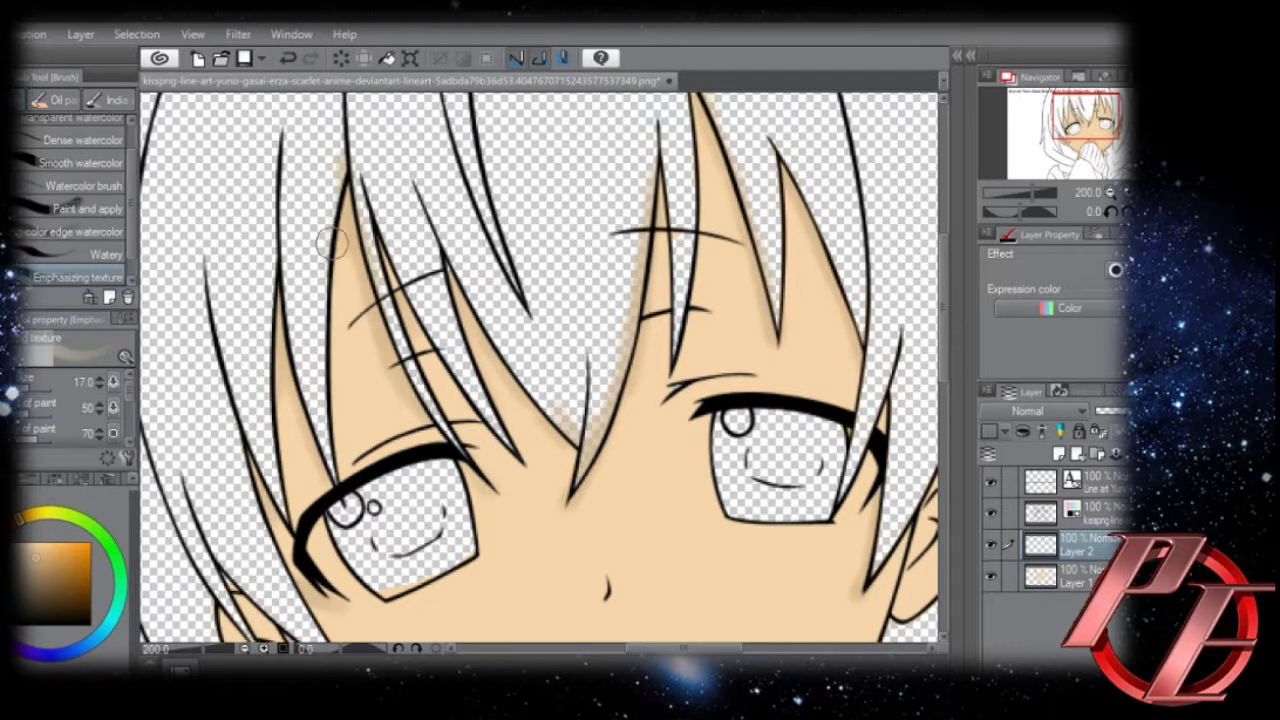
pyautogui.moveTo(327, 366); pyautogui.dragTo(327, 268)
pyautogui.moveTo(438, 491); pyautogui.dragTo(366, 231)
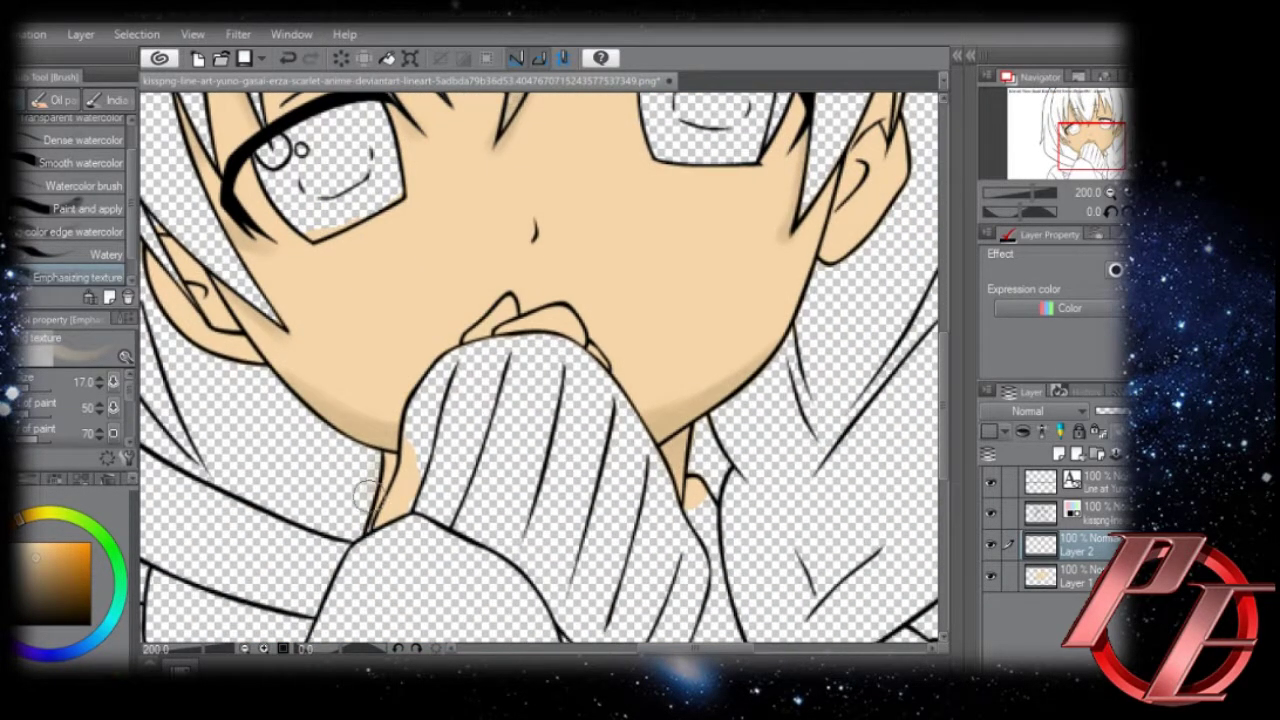
# Shade the right ear and the fingertips along the sleeve edge with the Emphasizing texture brush at size 10.
pyautogui.moveTo(855, 208); pyautogui.dragTo(671, 343)
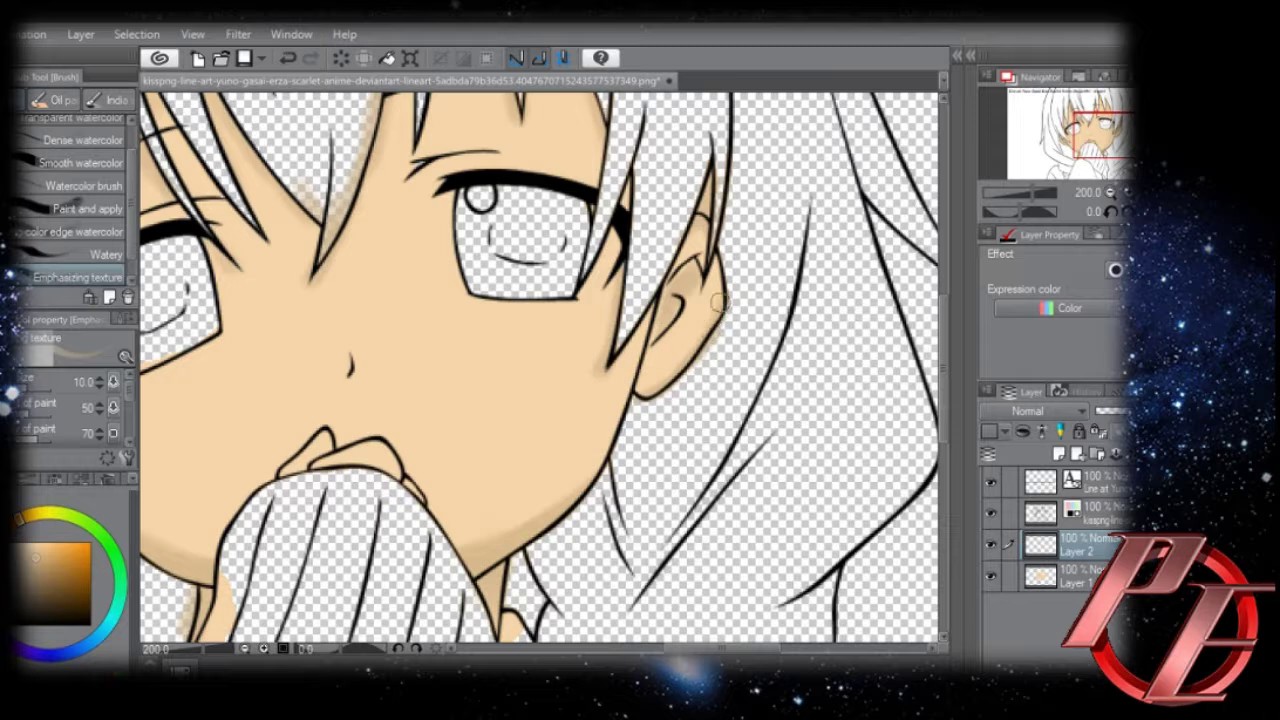
pyautogui.moveTo(454, 538); pyautogui.dragTo(626, 434)
pyautogui.scroll(4, 560, 360)
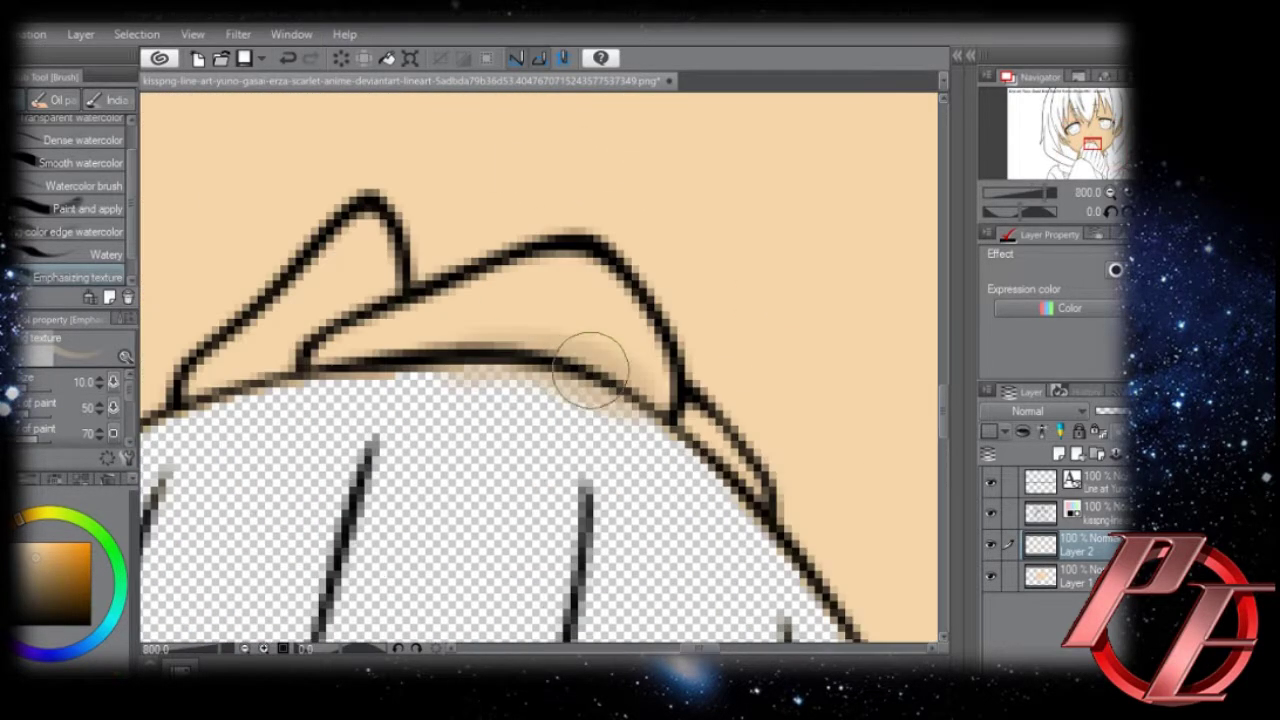
pyautogui.moveTo(389, 246); pyautogui.dragTo(361, 304)
pyautogui.scroll(-6, 255, 390)
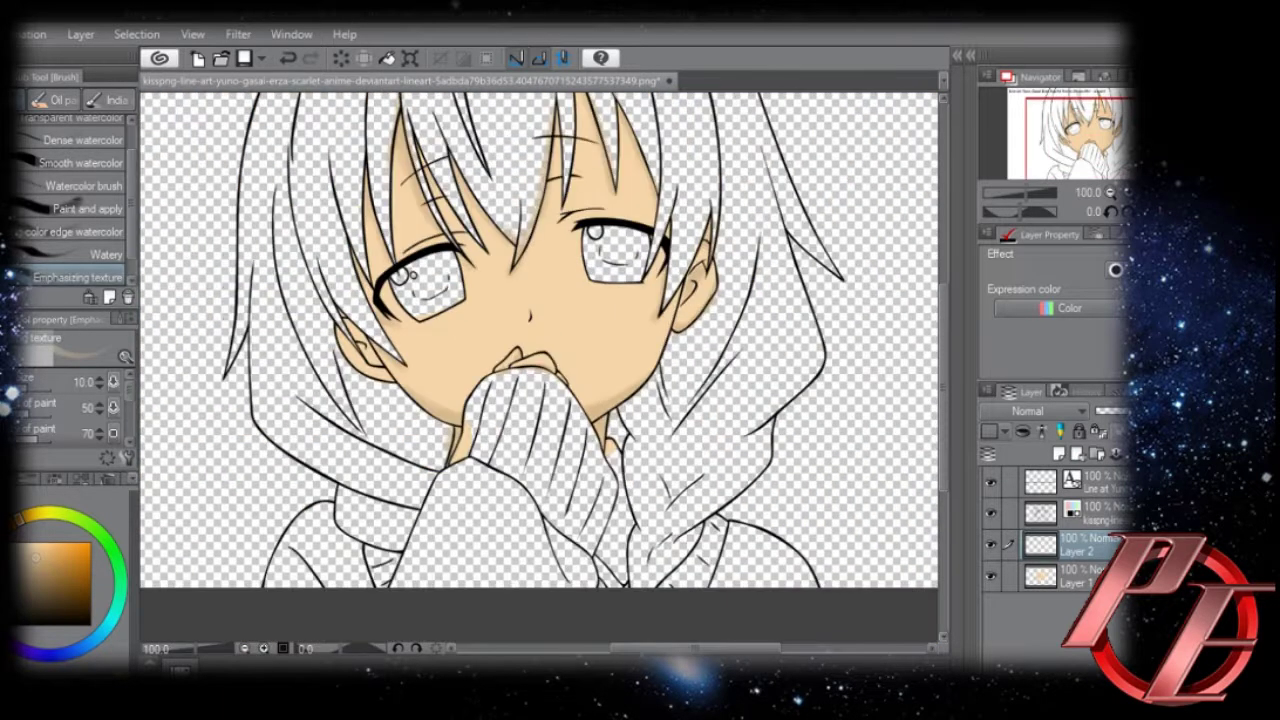
# Shade the inside and lower rim of the left ear on Layer 2.
pyautogui.scroll(4, 370, 356)
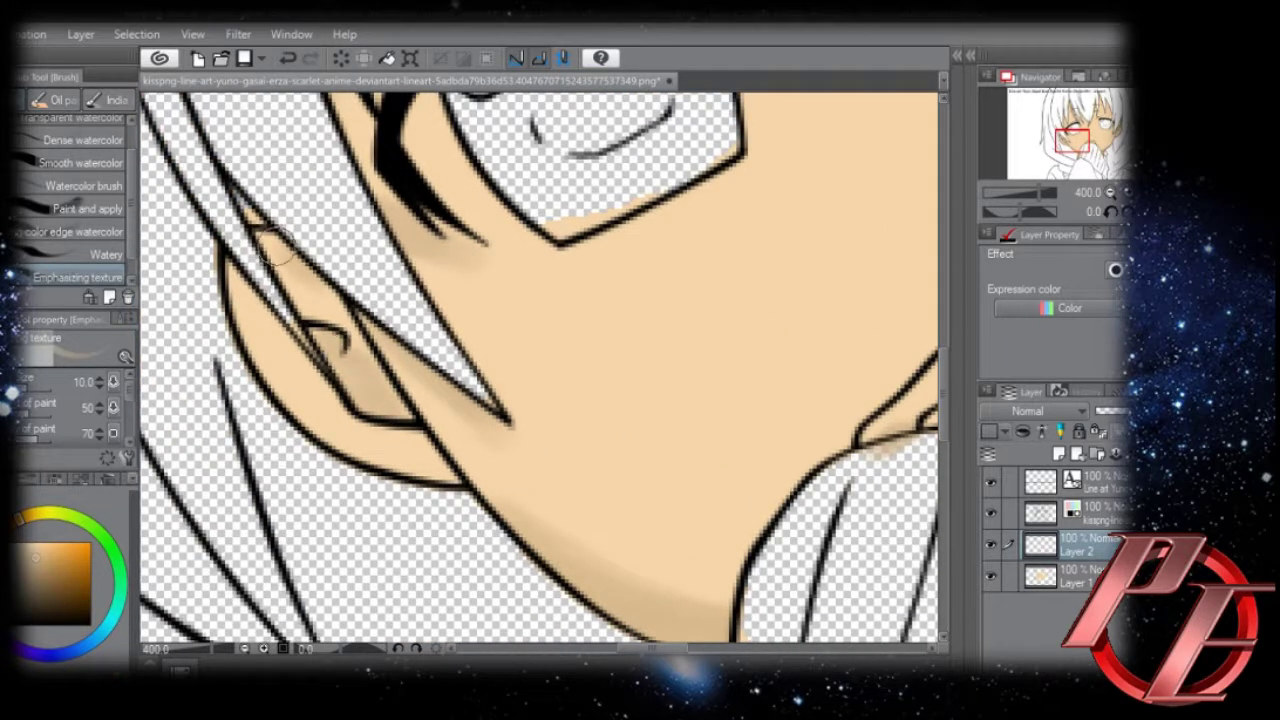
pyautogui.moveTo(389, 473); pyautogui.dragTo(312, 420)
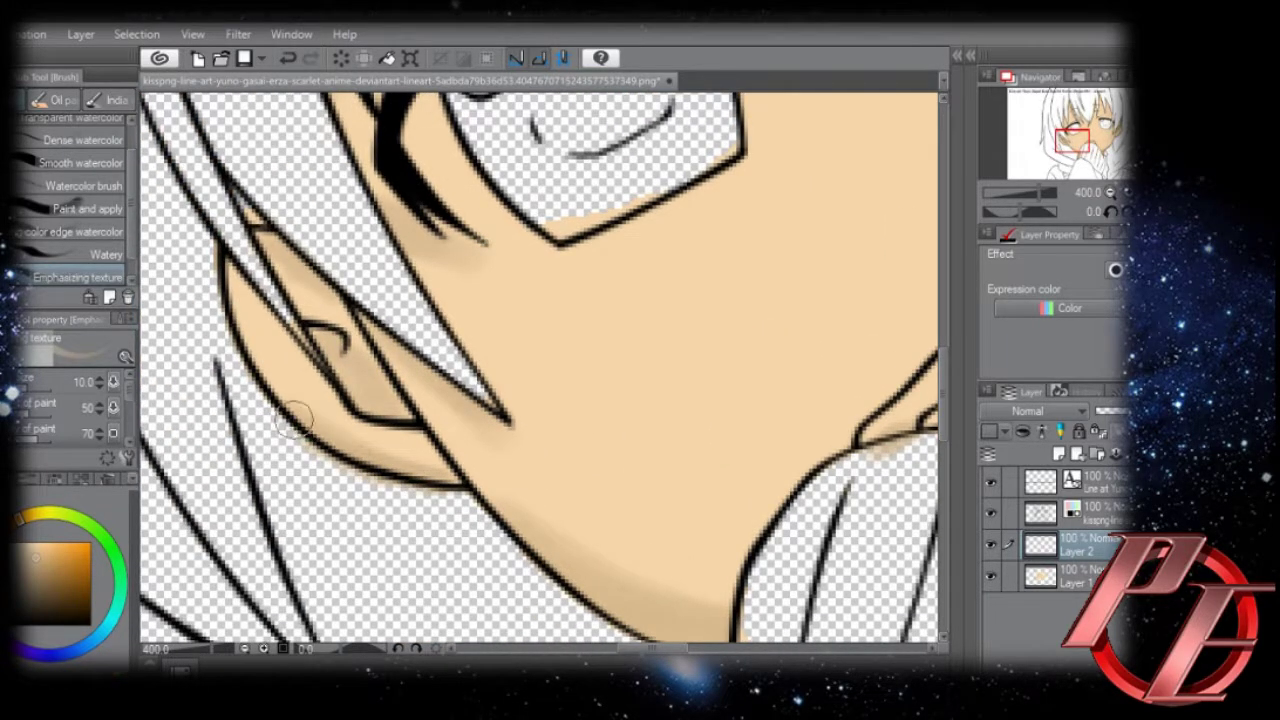
pyautogui.click(245, 649)
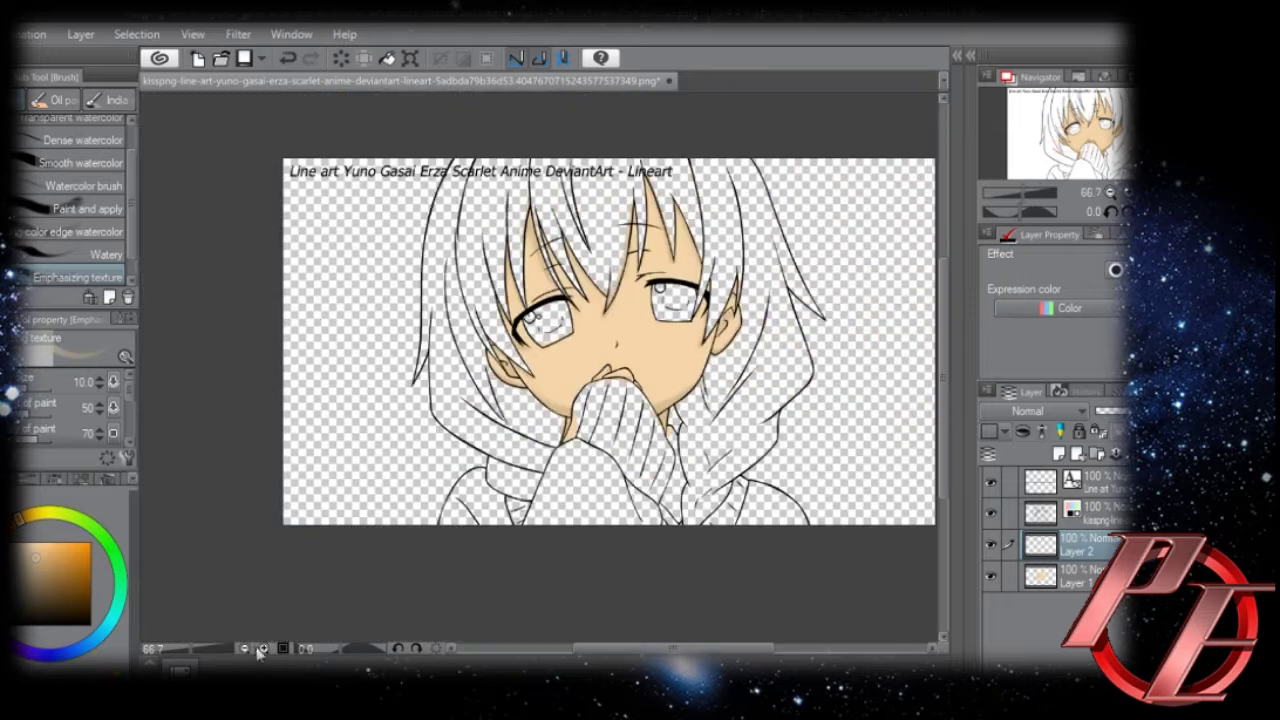
pyautogui.click(284, 650)
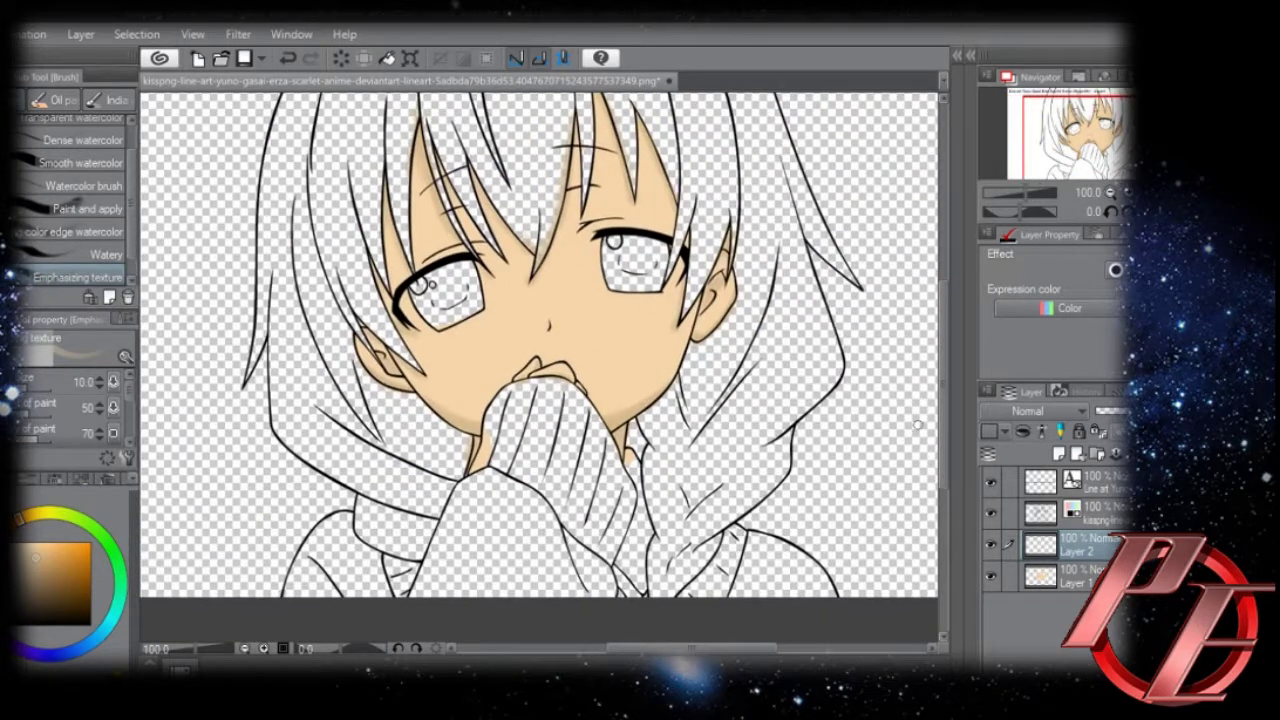
# Add a new layer above Layer 2 and deepen the shading on the neck beside the sleeve.
pyautogui.click(1059, 455)
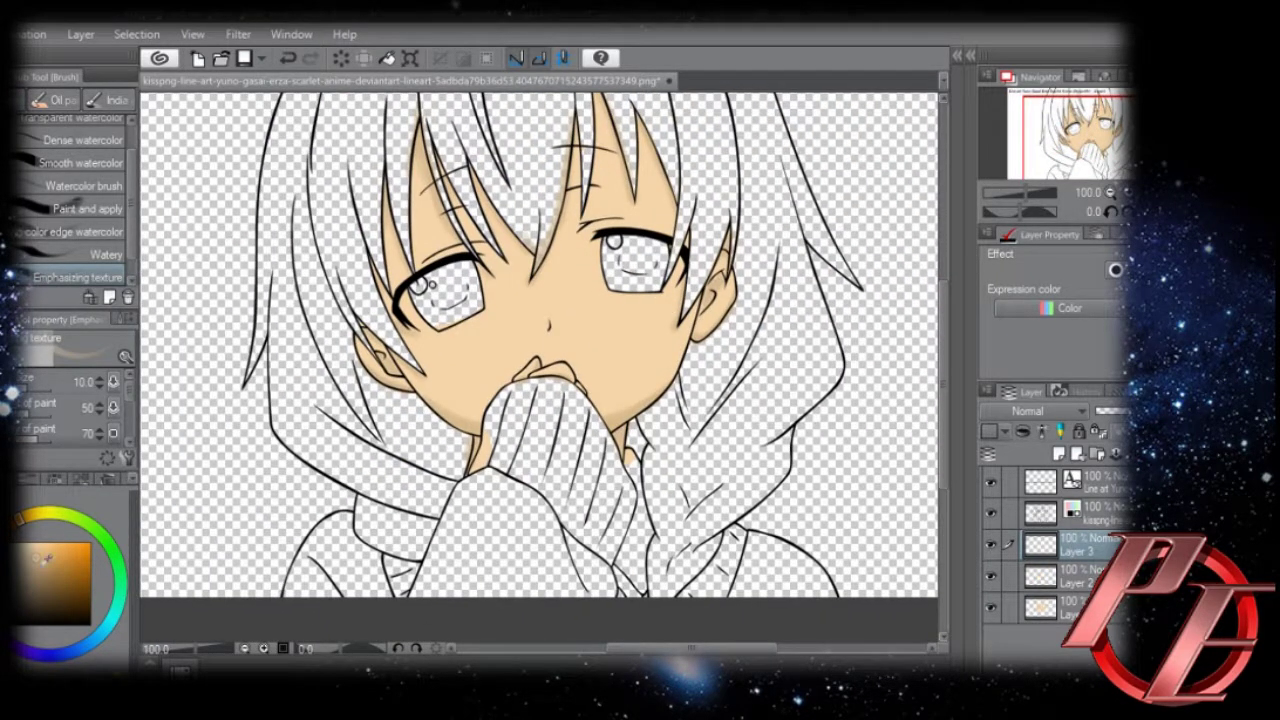
pyautogui.click(264, 649)
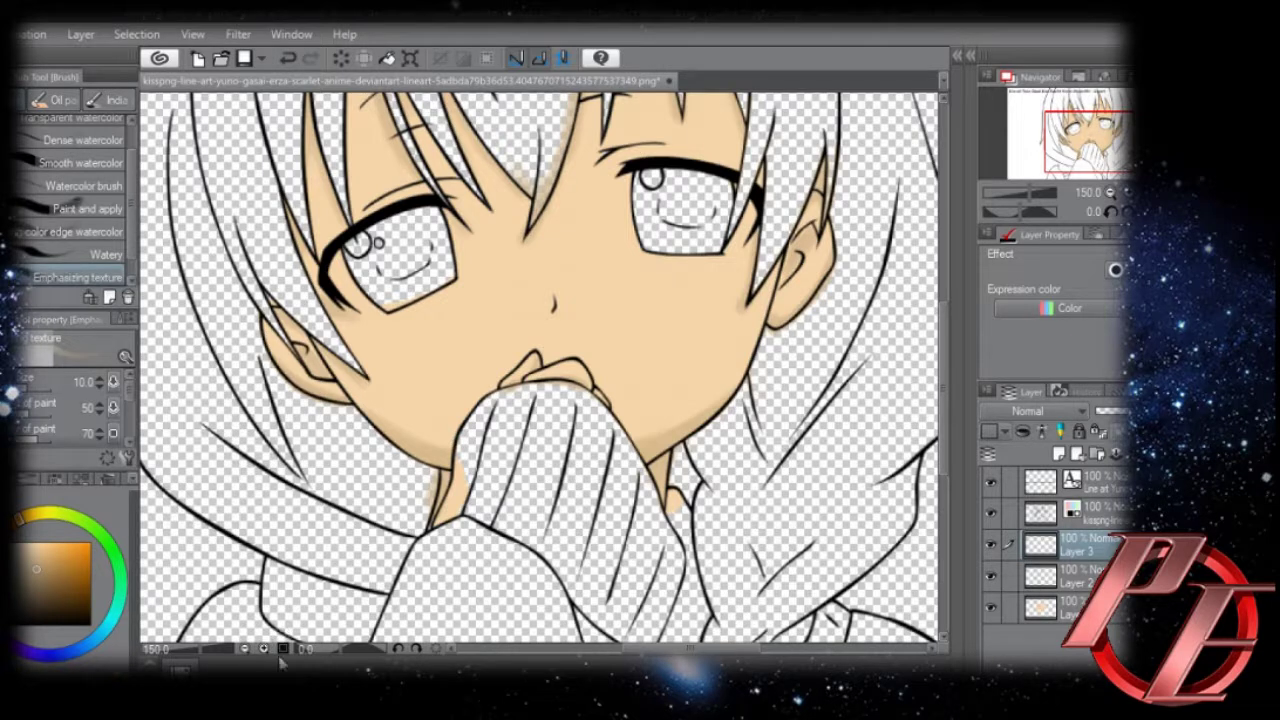
pyautogui.click(264, 649)
pyautogui.click(264, 649)
pyautogui.click(264, 649)
pyautogui.moveTo(537, 447); pyautogui.dragTo(523, 443)
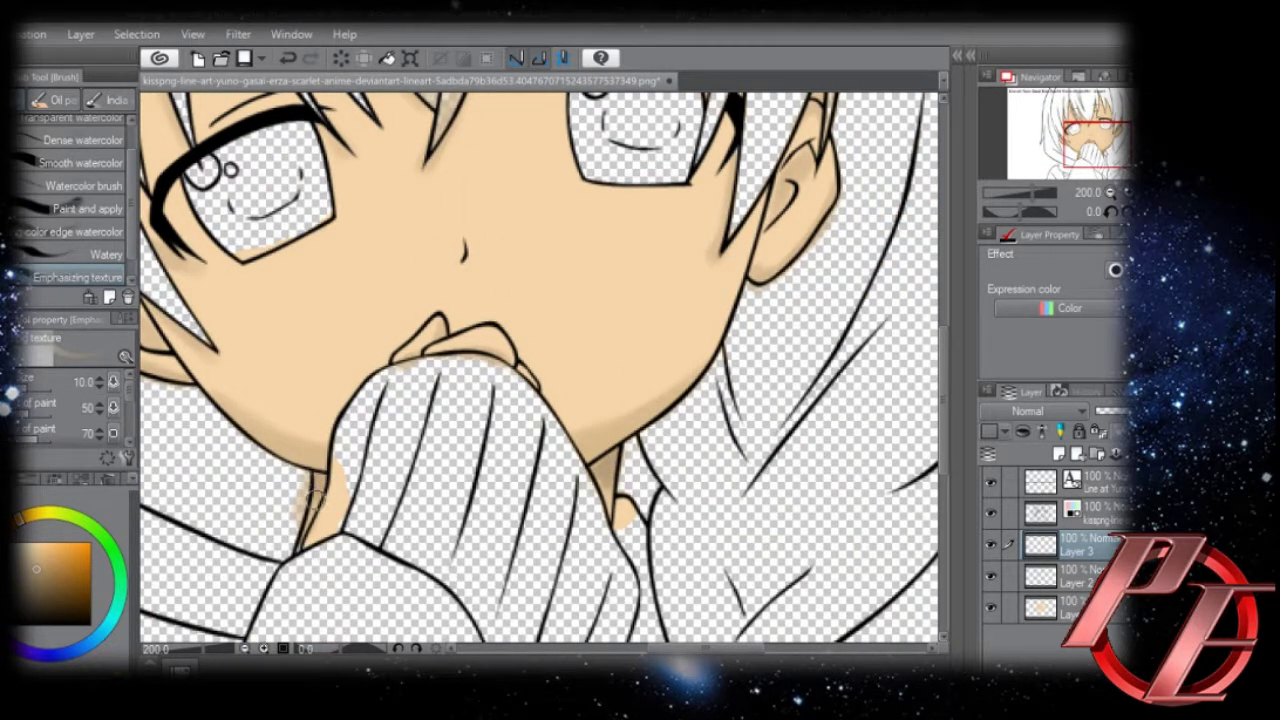
pyautogui.moveTo(513, 348)
pyautogui.mouseDown()
pyautogui.moveTo(486, 434)
pyautogui.moveTo(492, 600)
pyautogui.mouseUp()
pyautogui.moveTo(536, 206); pyautogui.dragTo(529, 300)
pyautogui.moveTo(279, 346); pyautogui.dragTo(472, 255)
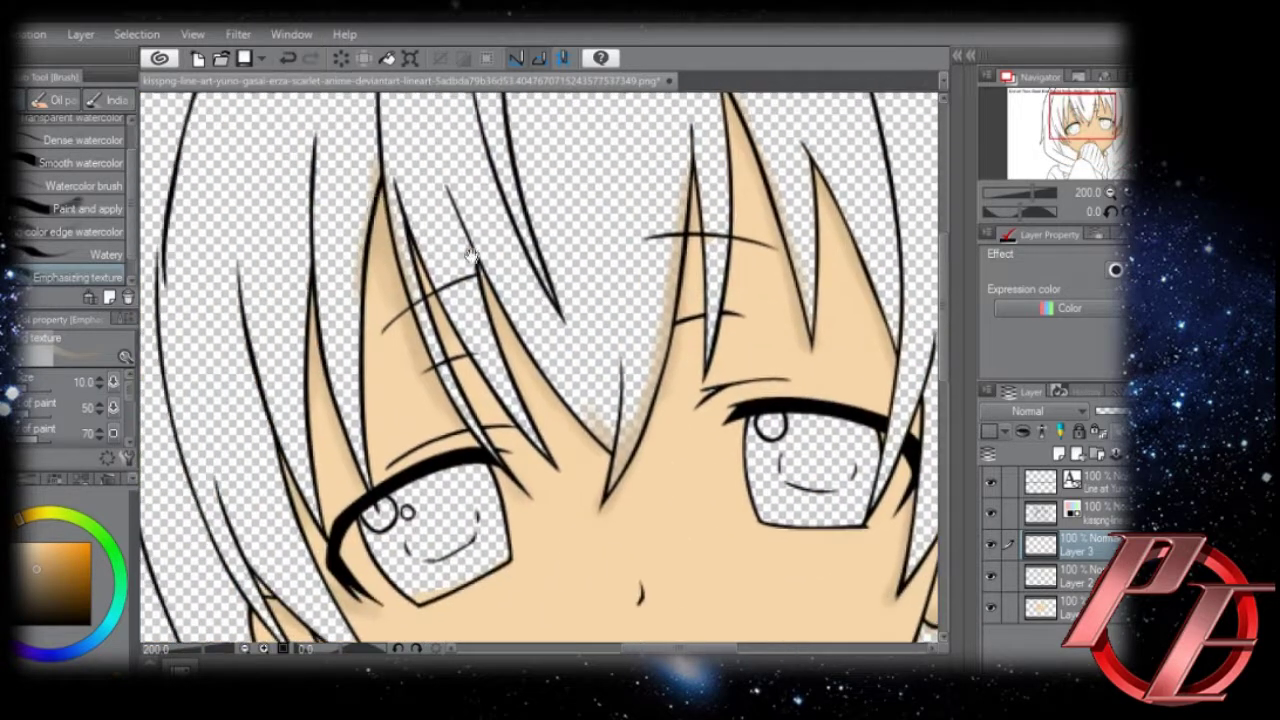
# Deepen the shading in the skin gaps of the left side bangs and on the left ear on Layer 3.
pyautogui.moveTo(380, 208)
pyautogui.mouseDown()
pyautogui.moveTo(388, 232)
pyautogui.moveTo(393, 207)
pyautogui.mouseUp()
pyautogui.moveTo(340, 242); pyautogui.dragTo(341, 284)
pyautogui.moveTo(344, 327); pyautogui.dragTo(350, 178)
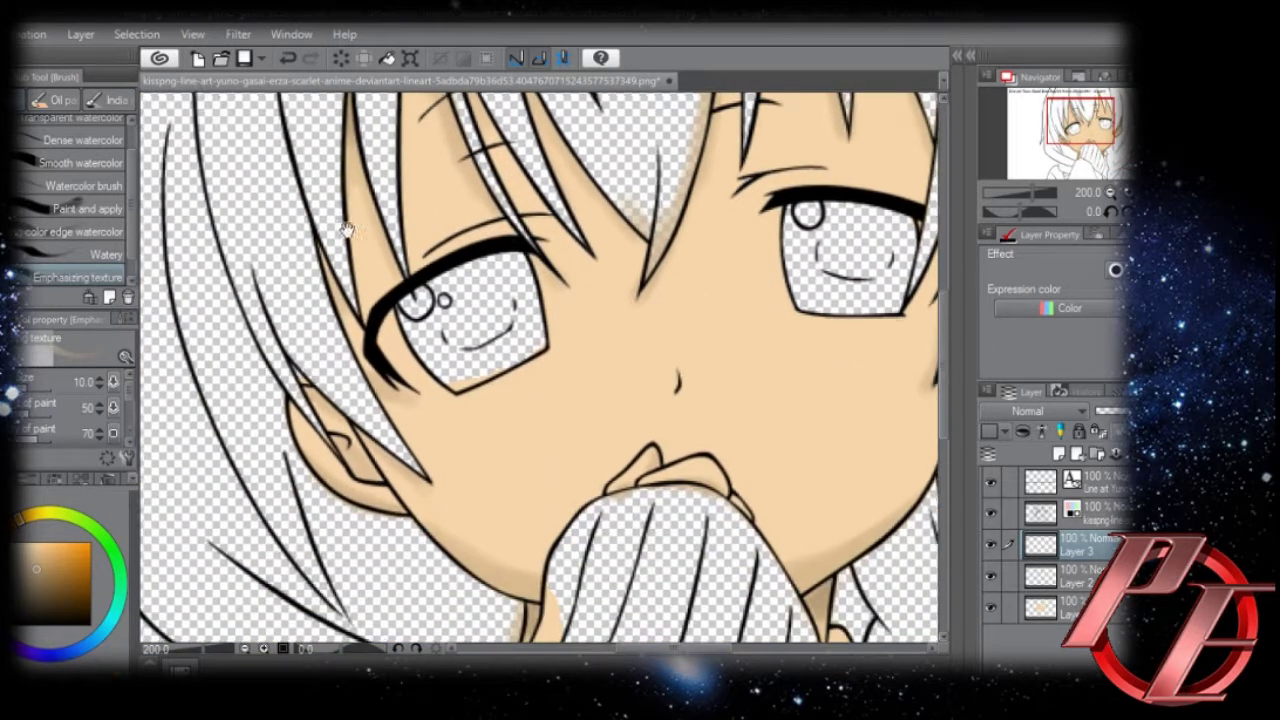
pyautogui.moveTo(299, 370); pyautogui.dragTo(318, 402)
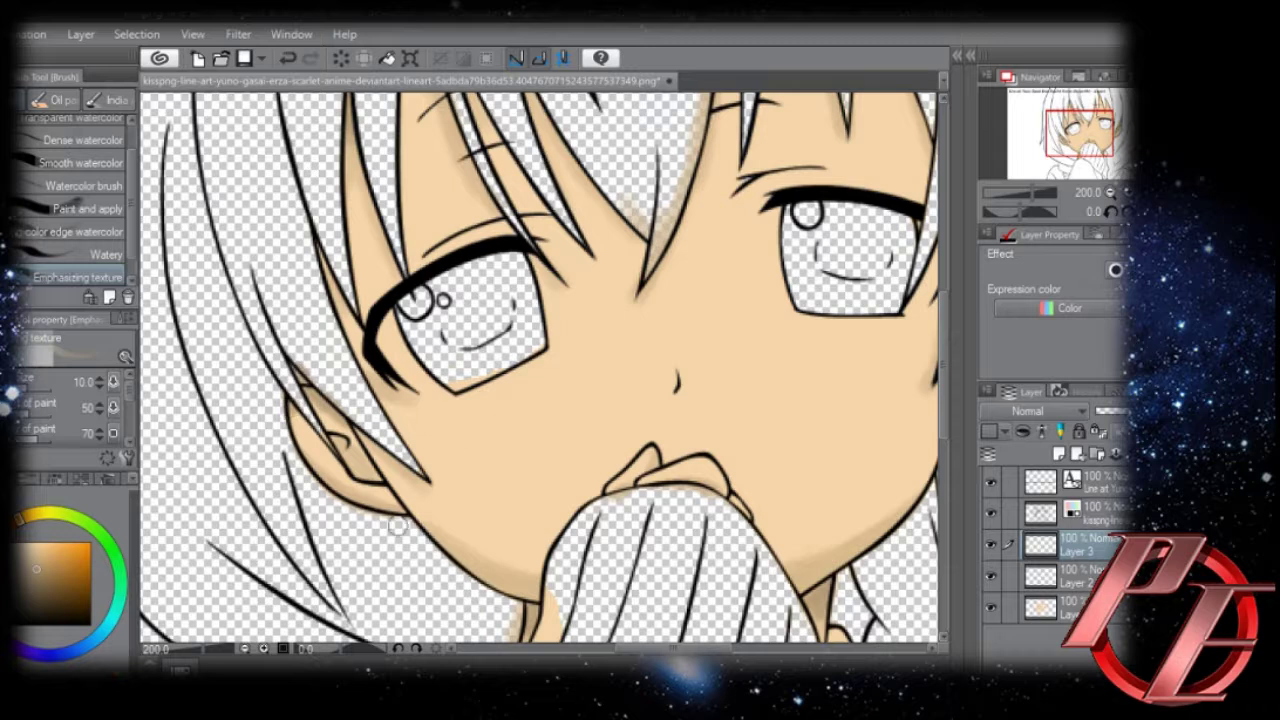
# Deepen the shading inside the right ear and in the skin gaps beneath the nearby hair strands.
pyautogui.moveTo(762, 456); pyautogui.dragTo(368, 437)
pyautogui.moveTo(652, 322); pyautogui.dragTo(574, 381)
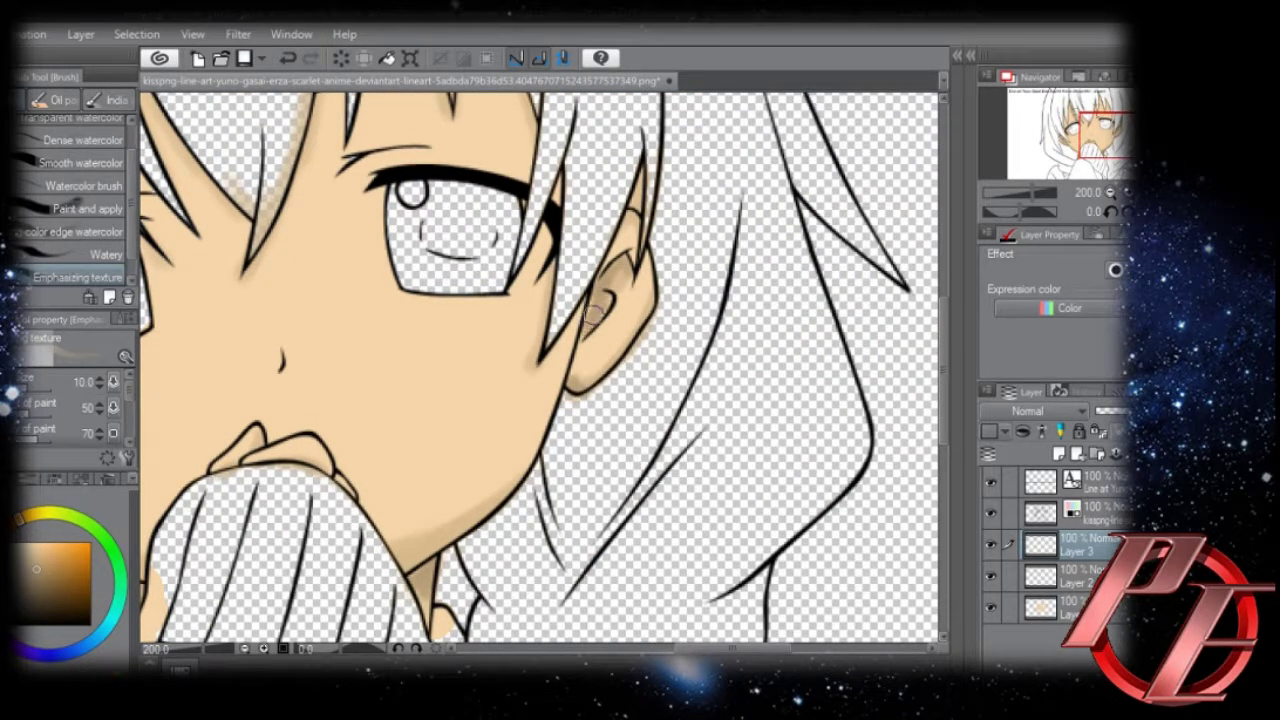
pyautogui.moveTo(580, 275); pyautogui.dragTo(582, 405)
pyautogui.moveTo(552, 207); pyautogui.dragTo(575, 370)
pyautogui.moveTo(490, 242)
pyautogui.mouseDown()
pyautogui.moveTo(512, 284)
pyautogui.moveTo(491, 309)
pyautogui.mouseUp()
pyautogui.moveTo(412, 206); pyautogui.dragTo(416, 234)
pyautogui.moveTo(606, 526); pyautogui.dragTo(571, 405)
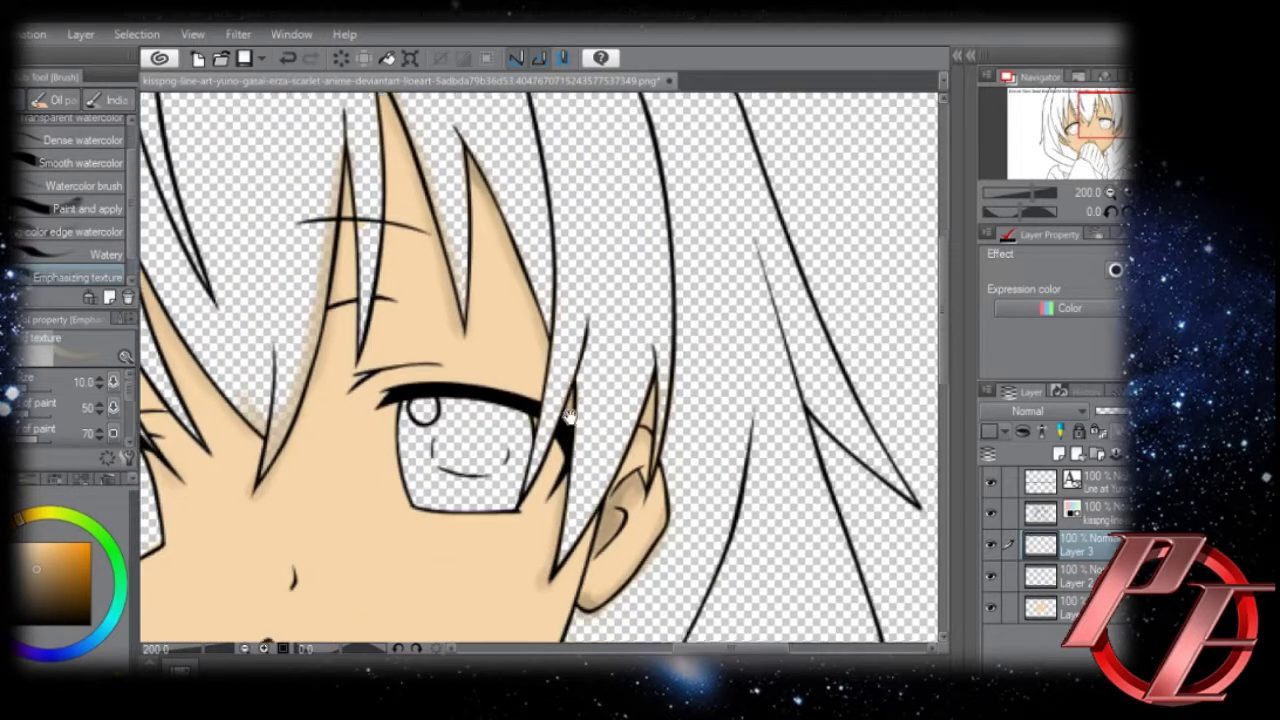
pyautogui.moveTo(451, 517); pyautogui.dragTo(715, 452)
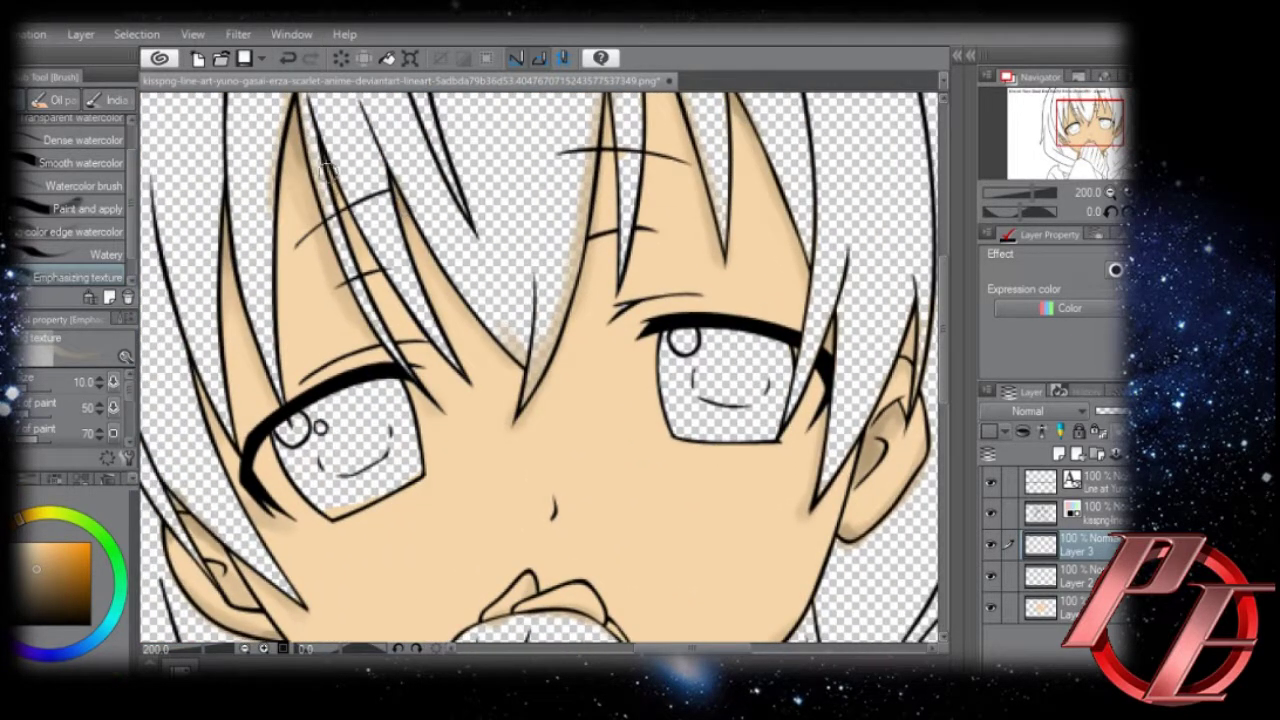
pyautogui.moveTo(326, 169)
pyautogui.mouseDown()
pyautogui.moveTo(346, 189)
pyautogui.moveTo(364, 164)
pyautogui.moveTo(354, 190)
pyautogui.mouseUp()
# Enlarge the brush to 60 and paint soft, dark shading over the upper forehead gaps where the bangs meet.
pyautogui.press(']')
pyautogui.press(']')
pyautogui.press(']')
pyautogui.press(']')
pyautogui.press(']')
pyautogui.press(']')
pyautogui.press(']')
pyautogui.press(']')
pyautogui.press(']')
pyautogui.moveTo(672, 145)
pyautogui.mouseDown()
pyautogui.moveTo(665, 158)
pyautogui.moveTo(716, 255)
pyautogui.moveTo(696, 186)
pyautogui.mouseUp()
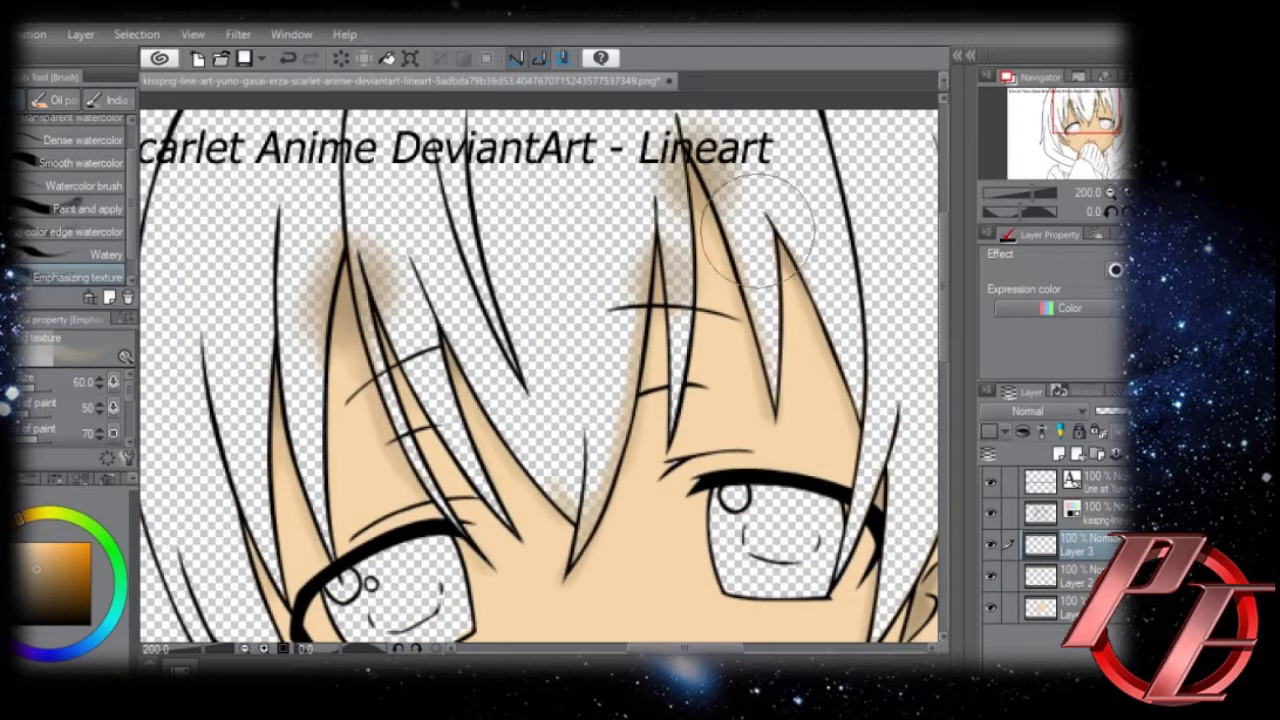
pyautogui.moveTo(760, 231); pyautogui.dragTo(776, 240)
pyautogui.moveTo(774, 242)
pyautogui.mouseDown()
pyautogui.moveTo(738, 210)
pyautogui.moveTo(776, 234)
pyautogui.mouseUp()
pyautogui.moveTo(450, 632); pyautogui.dragTo(551, 106)
# Choose a lighter skin colour for highlights and add a new layer above Layer 3.
pyautogui.click(244, 649)
pyautogui.click(244, 649)
pyautogui.click(244, 649)
pyautogui.moveTo(910, 322); pyautogui.dragTo(846, 433)
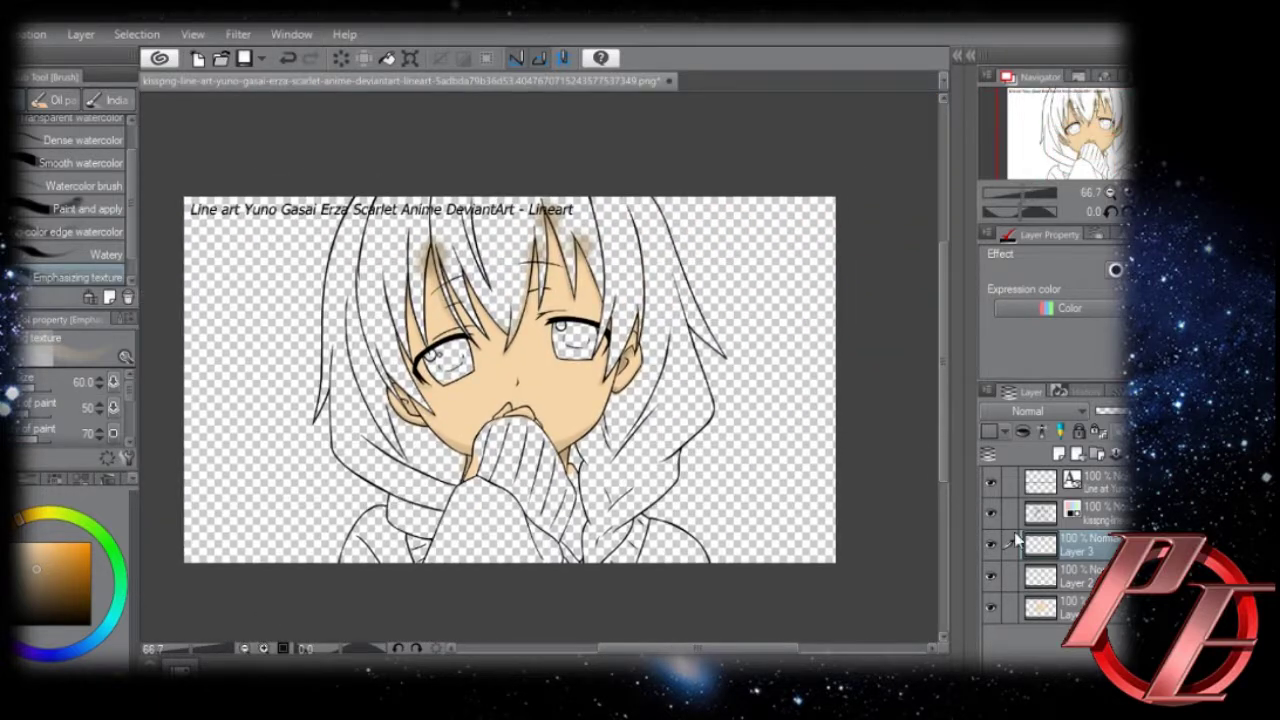
pyautogui.press('i')
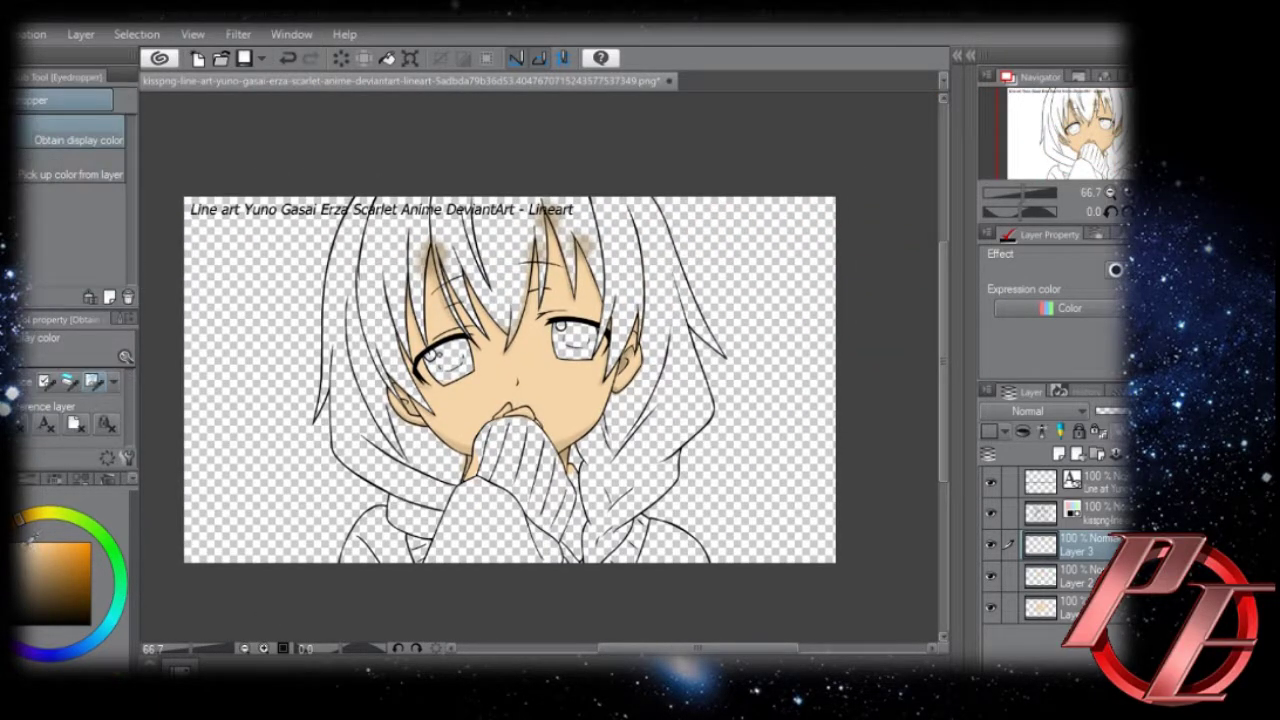
pyautogui.press('b')
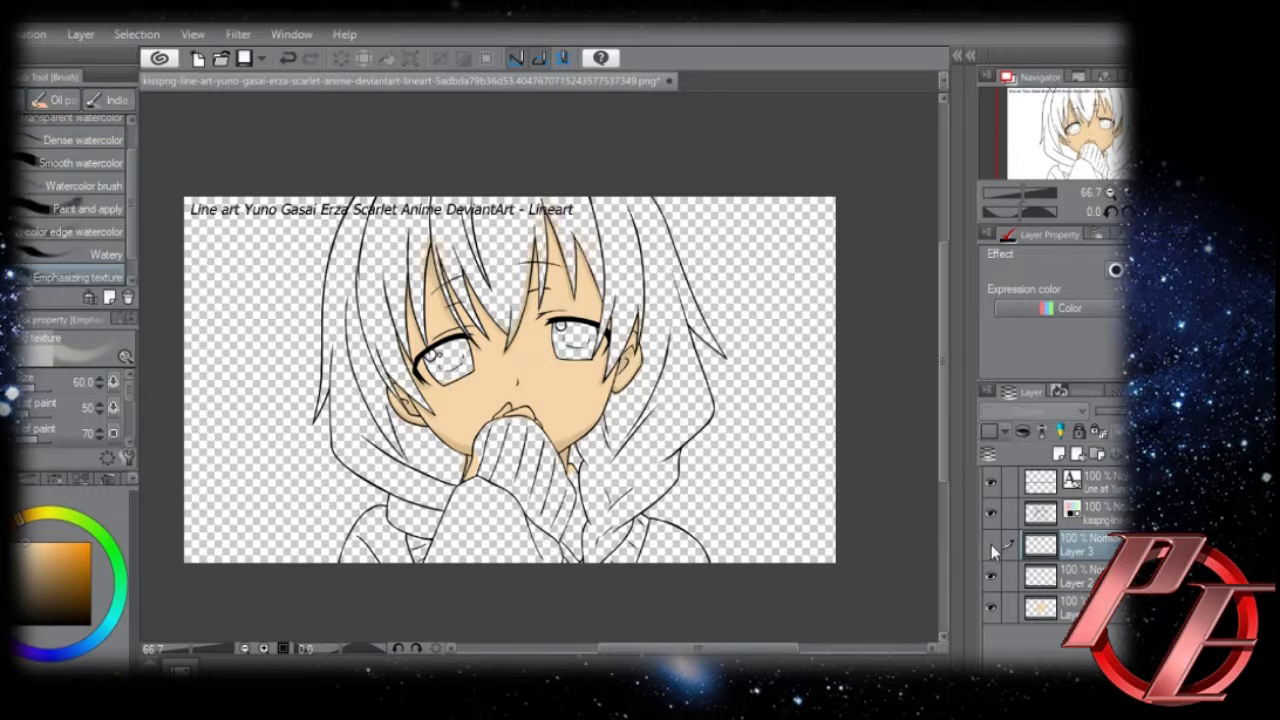
pyautogui.hotkey('ctrl', 'shift', 'n')
pyautogui.hotkey('ctrl', 'z')
# Reduce the brush size to 7 and paint short light highlights on the skin beneath both eyes.
pyautogui.click(264, 649)
pyautogui.click(264, 649)
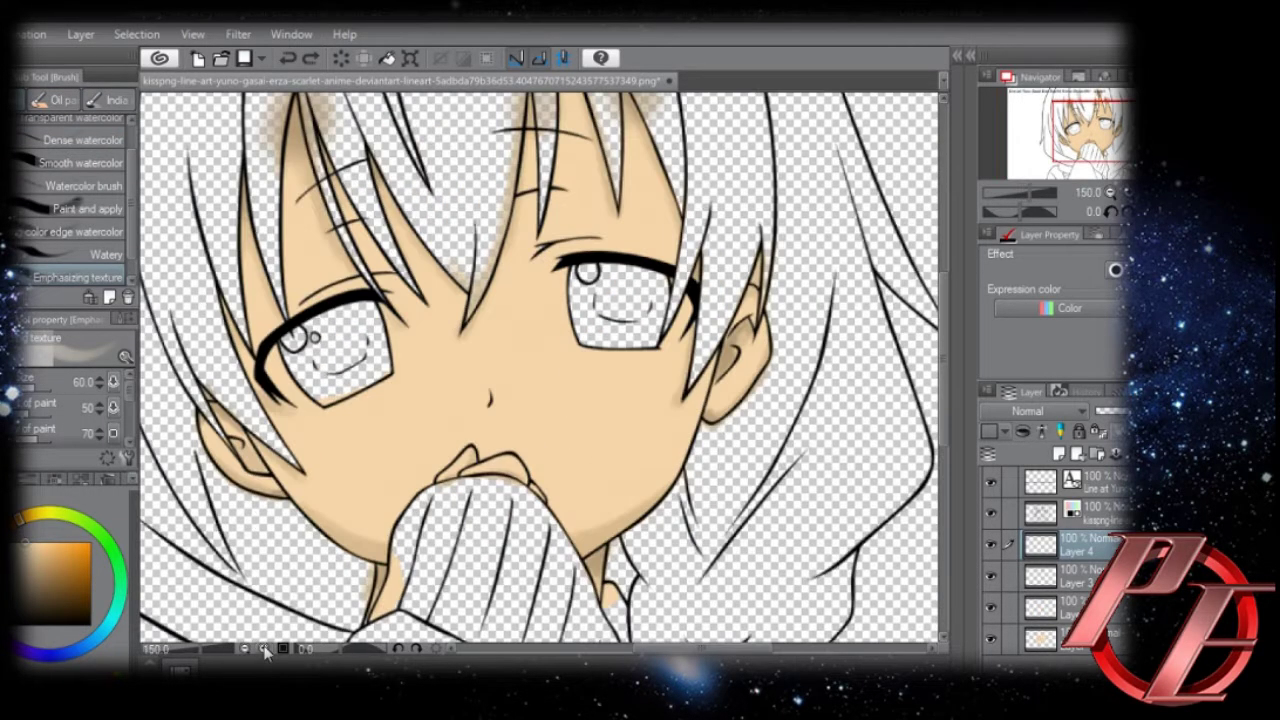
pyautogui.press('[')
pyautogui.press('[')
pyautogui.press('[')
pyautogui.press('[')
pyautogui.press('[')
pyautogui.press('[')
pyautogui.press('[')
pyautogui.press('[')
pyautogui.press('[')
pyautogui.press('[')
pyautogui.press('[')
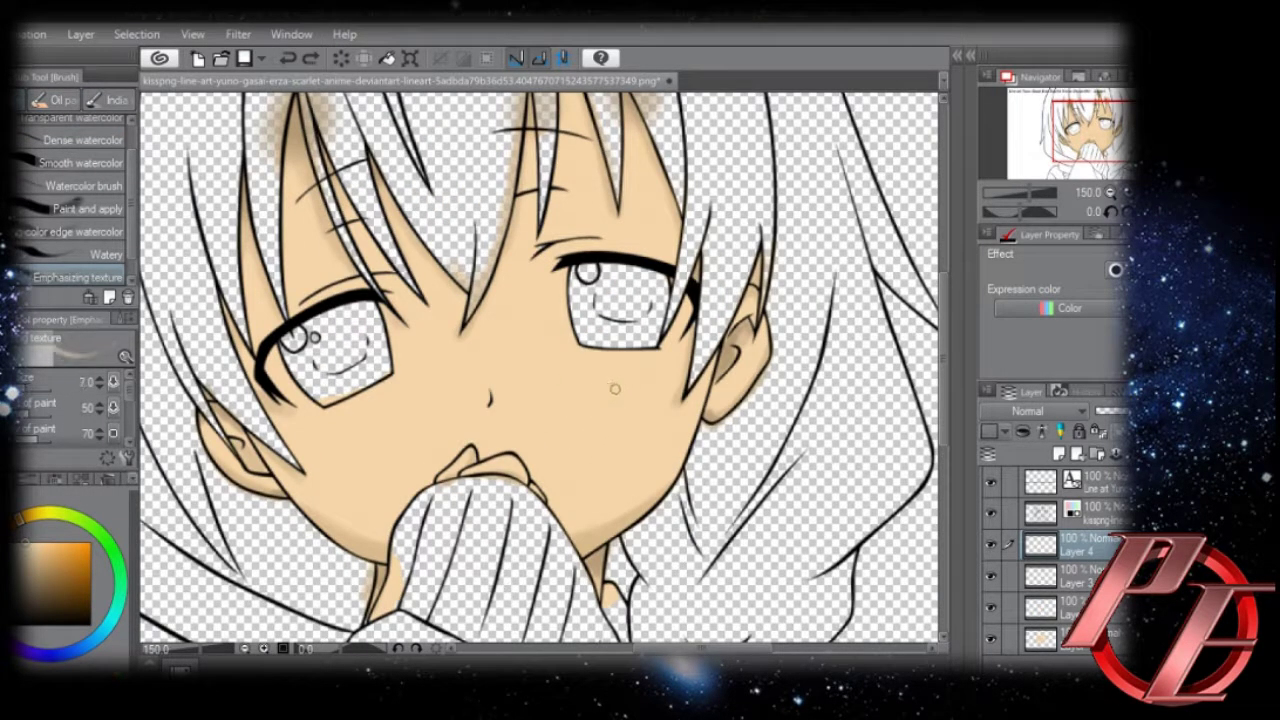
pyautogui.moveTo(600, 441)
pyautogui.mouseDown()
pyautogui.moveTo(623, 429)
pyautogui.moveTo(657, 322)
pyautogui.mouseUp()
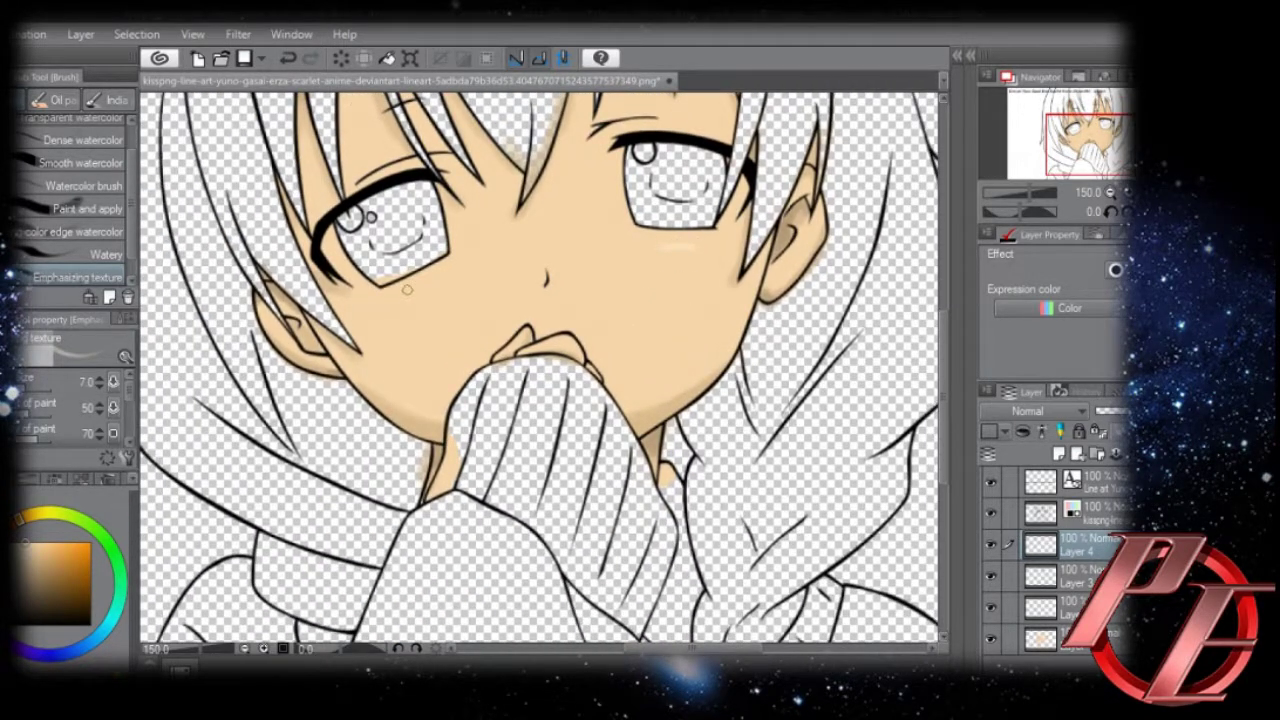
# Paint small light highlights on the fingertips above the sleeve on Layer 4.
pyautogui.hotkey('ctrl', '+')
pyautogui.hotkey('ctrl', '+')
pyautogui.hotkey('ctrl', '+')
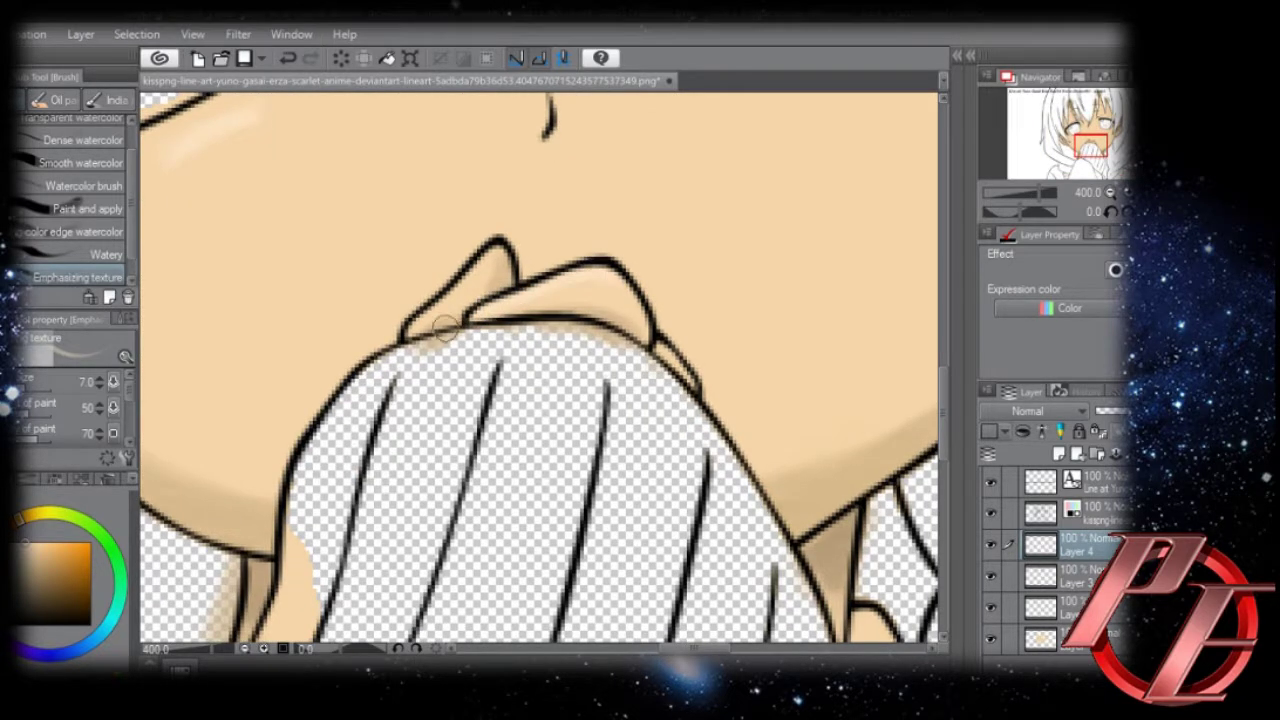
pyautogui.moveTo(581, 347); pyautogui.dragTo(506, 380)
pyautogui.moveTo(208, 408); pyautogui.dragTo(623, 314)
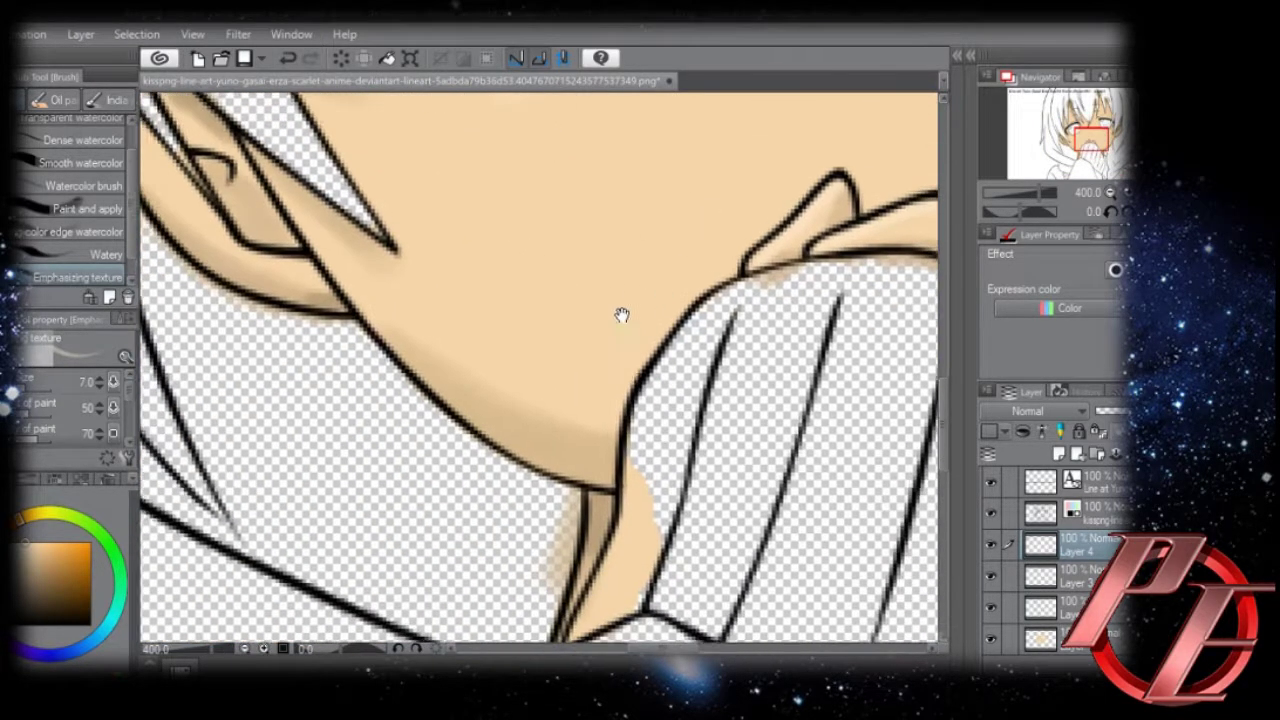
# Set the brush size to 10 and paint a light highlight along the left jawline below the ear.
pyautogui.press(']')
pyautogui.press(']')
pyautogui.moveTo(554, 471)
pyautogui.mouseDown()
pyautogui.moveTo(463, 420)
pyautogui.moveTo(509, 481)
pyautogui.mouseUp()
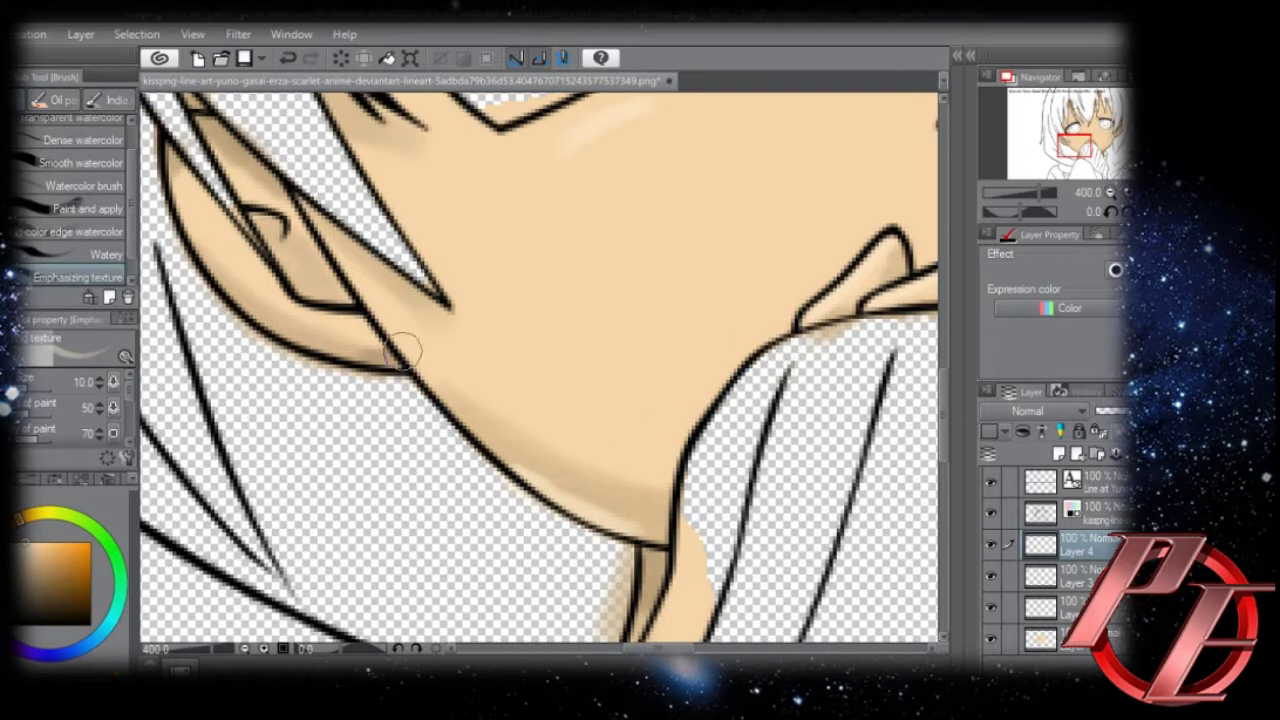
pyautogui.moveTo(406, 346)
pyautogui.mouseDown()
pyautogui.moveTo(519, 489)
pyautogui.moveTo(573, 519)
pyautogui.mouseUp()
pyautogui.moveTo(344, 284)
pyautogui.mouseDown()
pyautogui.moveTo(504, 462)
pyautogui.moveTo(391, 360)
pyautogui.mouseUp()
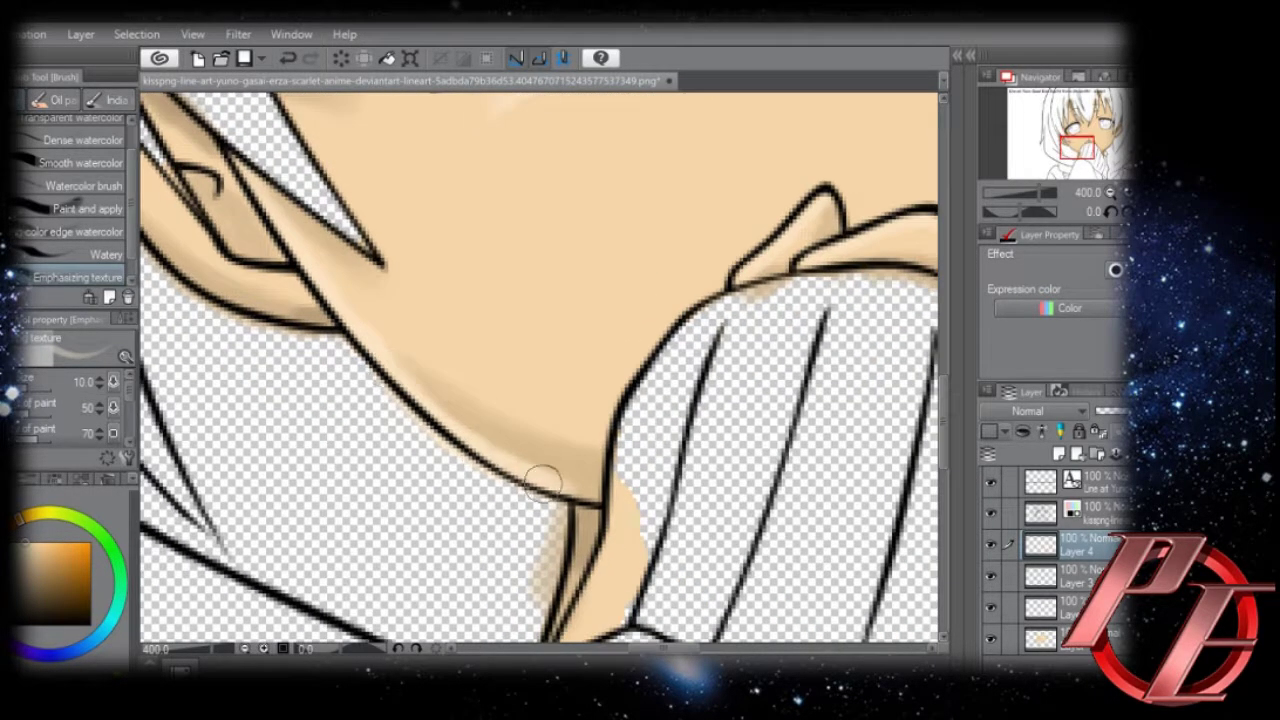
# Paint a matching light highlight along the edge of the right jawline on Layer 4.
pyautogui.moveTo(494, 400); pyautogui.dragTo(498, 243)
pyautogui.moveTo(576, 411)
pyautogui.mouseDown()
pyautogui.moveTo(533, 435)
pyautogui.moveTo(687, 327)
pyautogui.moveTo(746, 265)
pyautogui.mouseUp()
pyautogui.moveTo(812, 162); pyautogui.dragTo(702, 277)
pyautogui.moveTo(729, 174)
pyautogui.mouseDown()
pyautogui.moveTo(686, 289)
pyautogui.moveTo(629, 371)
pyautogui.moveTo(534, 460)
pyautogui.mouseUp()
pyautogui.moveTo(486, 551)
pyautogui.mouseDown()
pyautogui.moveTo(507, 433)
pyautogui.moveTo(498, 500)
pyautogui.mouseUp()
pyautogui.moveTo(504, 417); pyautogui.dragTo(496, 480)
pyautogui.moveTo(348, 532); pyautogui.dragTo(821, 345)
pyautogui.moveTo(373, 272); pyautogui.dragTo(352, 345)
pyautogui.moveTo(332, 110); pyautogui.dragTo(323, 500)
pyautogui.moveTo(514, 326); pyautogui.dragTo(297, 351)
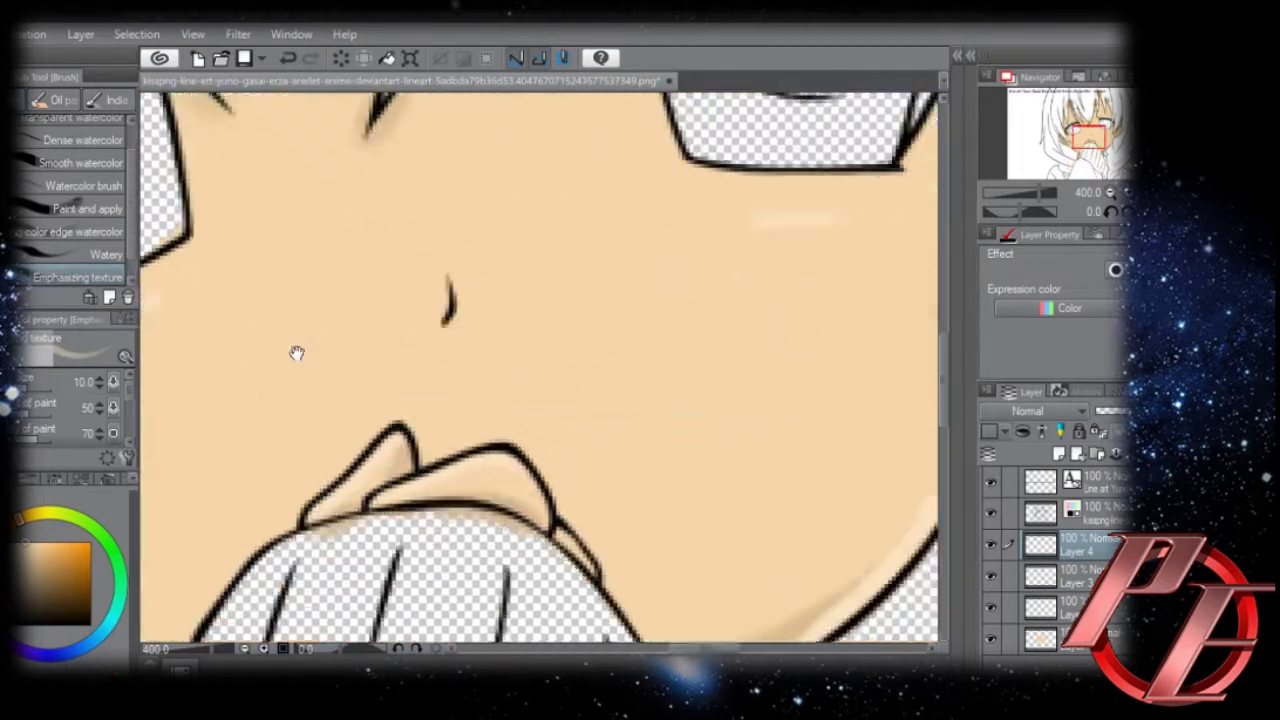
# Paint light highlights on the right ear around its shaded inner area.
pyautogui.moveTo(868, 155); pyautogui.dragTo(432, 396)
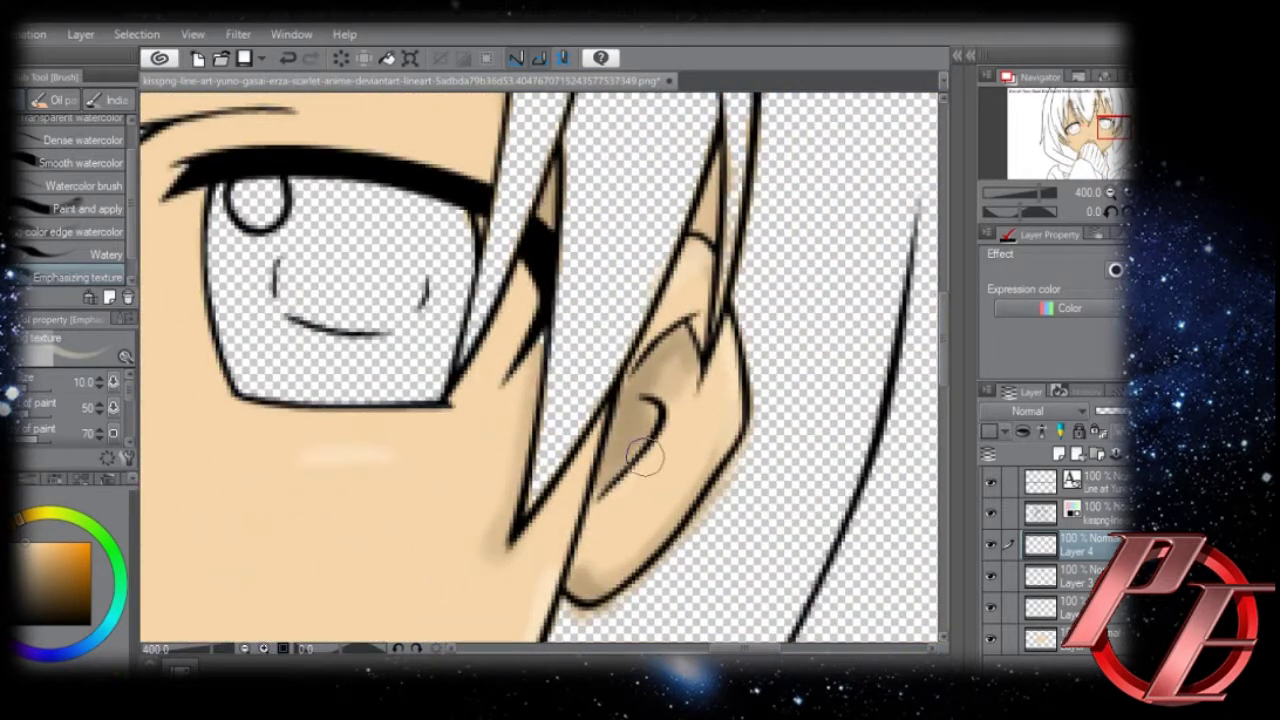
pyautogui.click(246, 649)
pyautogui.click(246, 649)
pyautogui.click(246, 649)
pyautogui.click(246, 649)
pyautogui.click(246, 649)
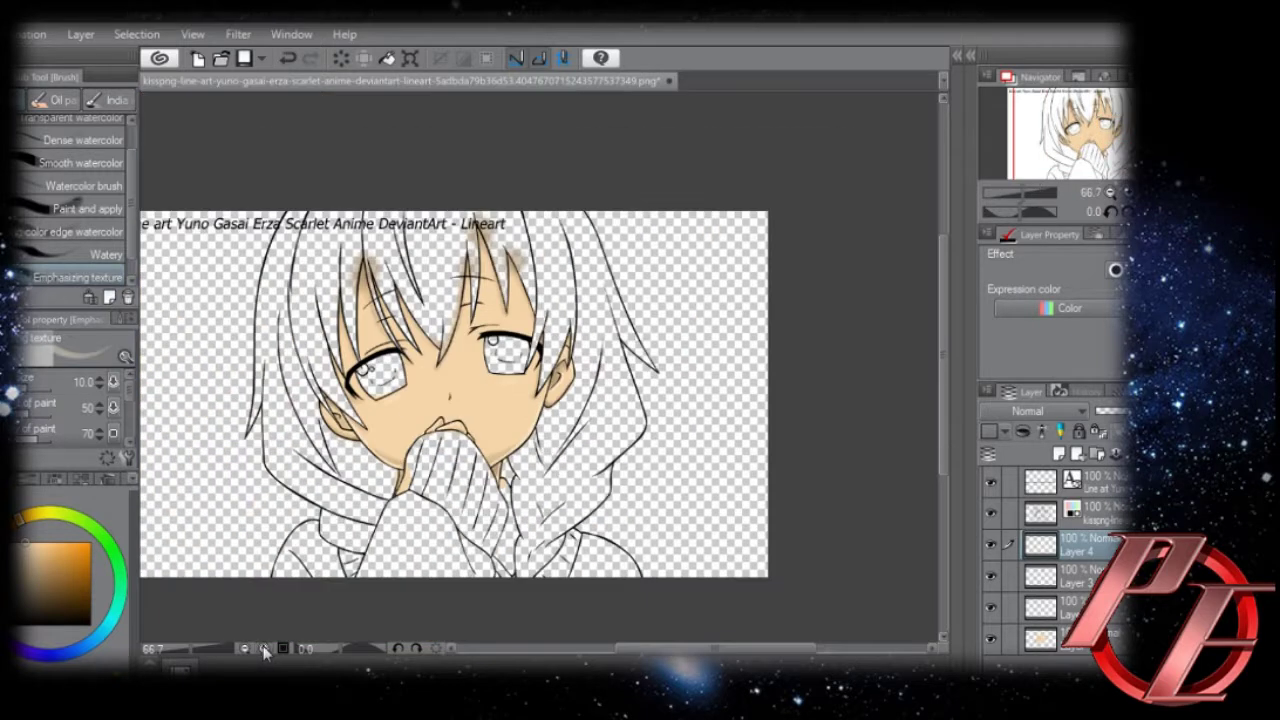
# Add a new layer above Layer 4, enlarge the brush to 120 and dab a soft highlight on each cheek.
pyautogui.click(264, 649)
pyautogui.click(264, 649)
pyautogui.moveTo(338, 460); pyautogui.dragTo(510, 385)
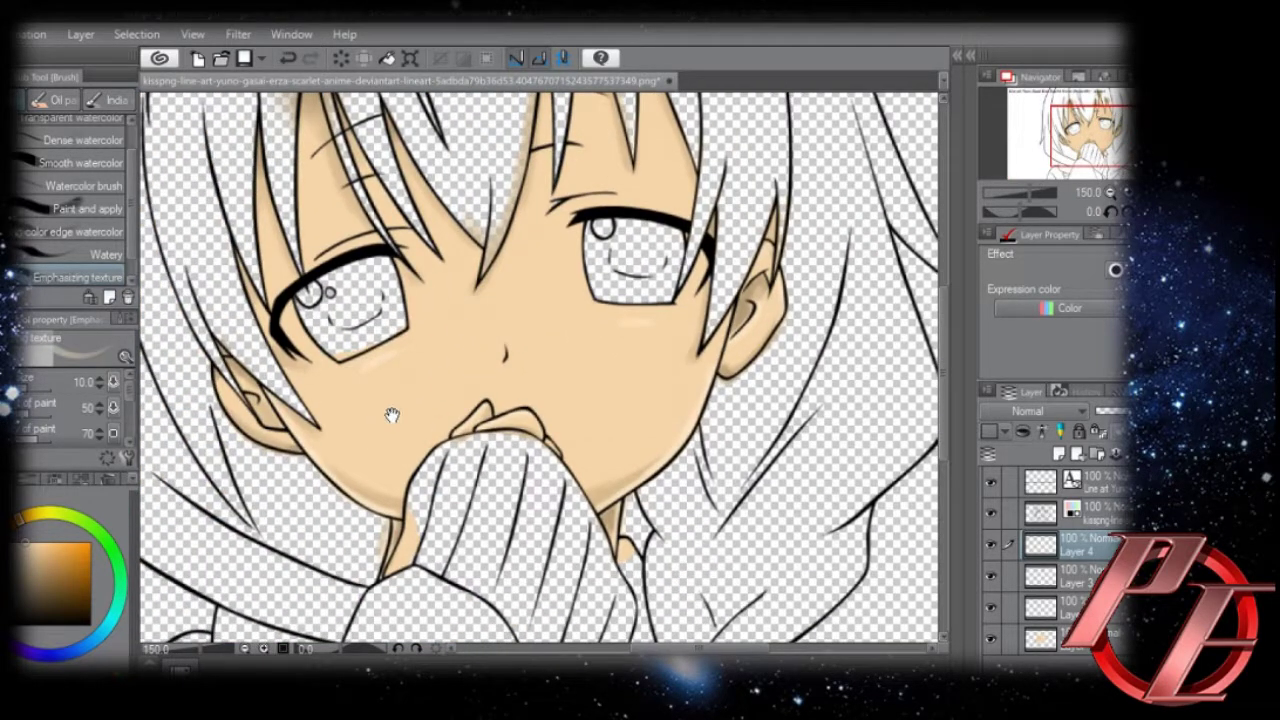
pyautogui.click(1060, 455)
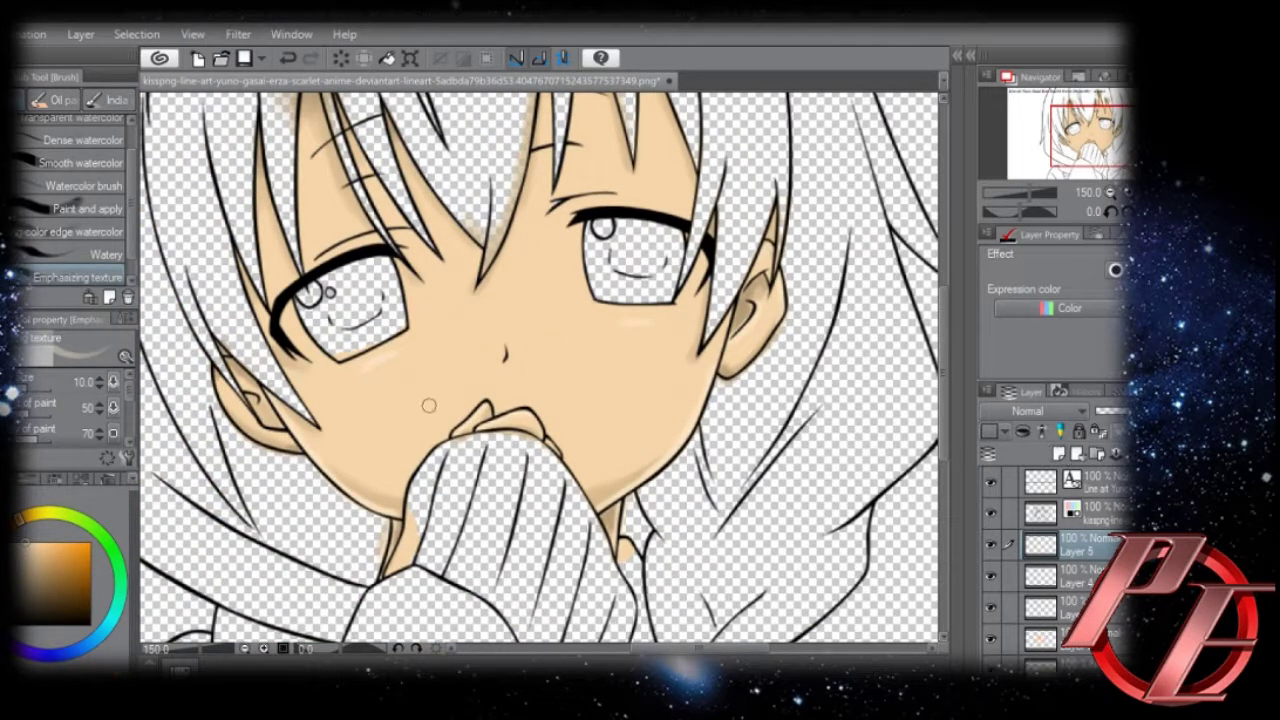
pyautogui.press(']')
pyautogui.press(']')
pyautogui.press(']')
pyautogui.press(']')
pyautogui.press(']')
pyautogui.press(']')
pyautogui.press(']')
pyautogui.press(']')
pyautogui.press(']')
pyautogui.press(']')
pyautogui.press(']')
pyautogui.press(']')
pyautogui.press(']')
pyautogui.click(412, 406)
pyautogui.click(612, 370)
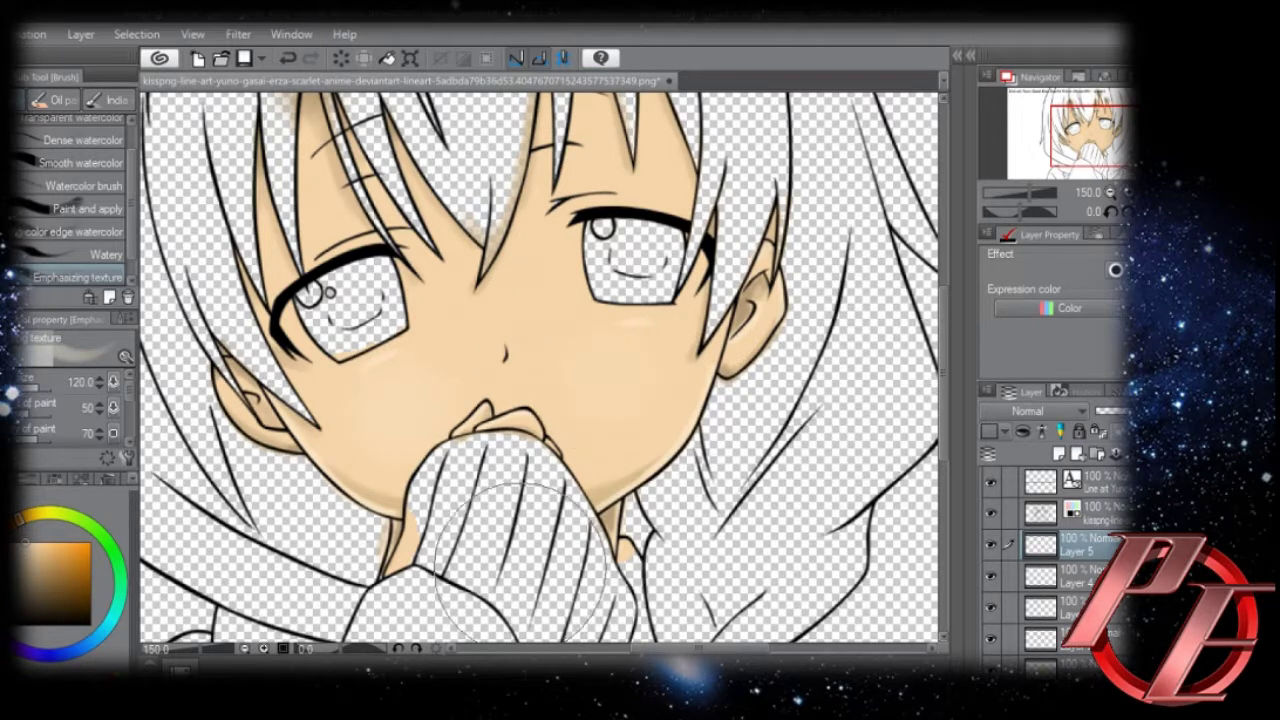
# Reduce the brush size to 17.
pyautogui.press('[')
pyautogui.press('[')
pyautogui.press('[')
pyautogui.press('[')
pyautogui.press('[')
pyautogui.press('[')
pyautogui.press('[')
pyautogui.press('[')
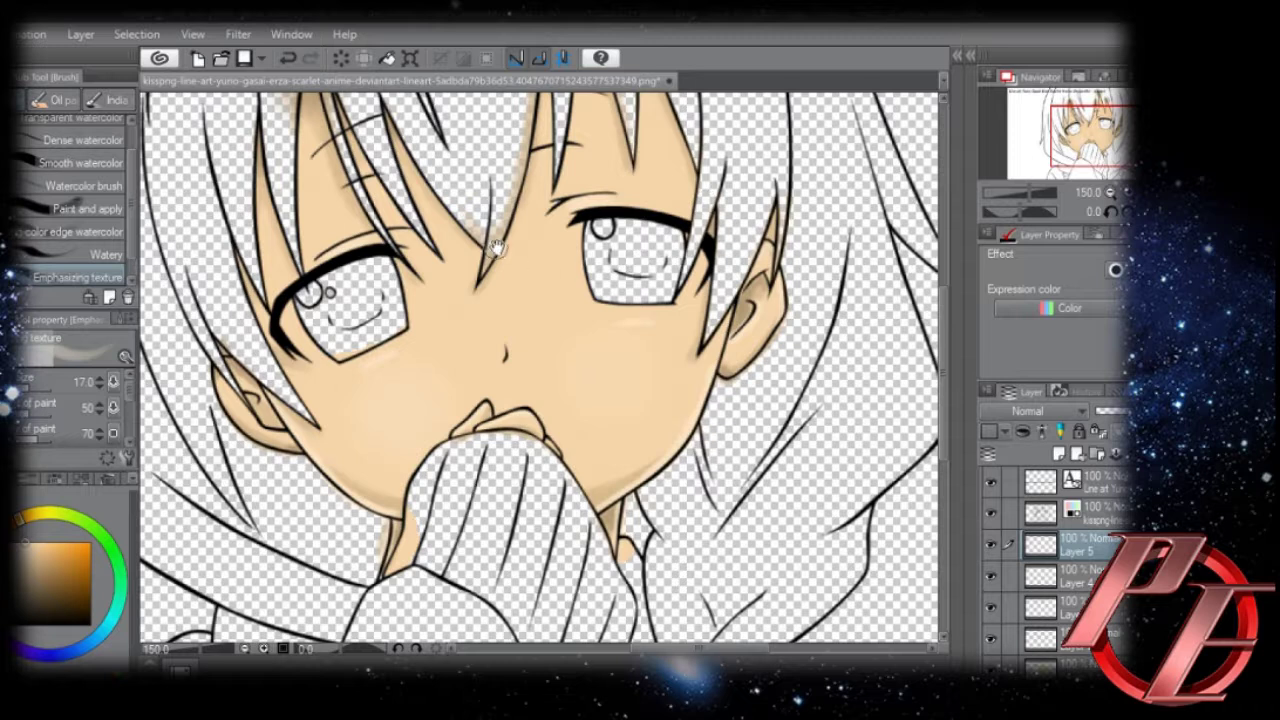
pyautogui.moveTo(497, 247); pyautogui.dragTo(528, 357)
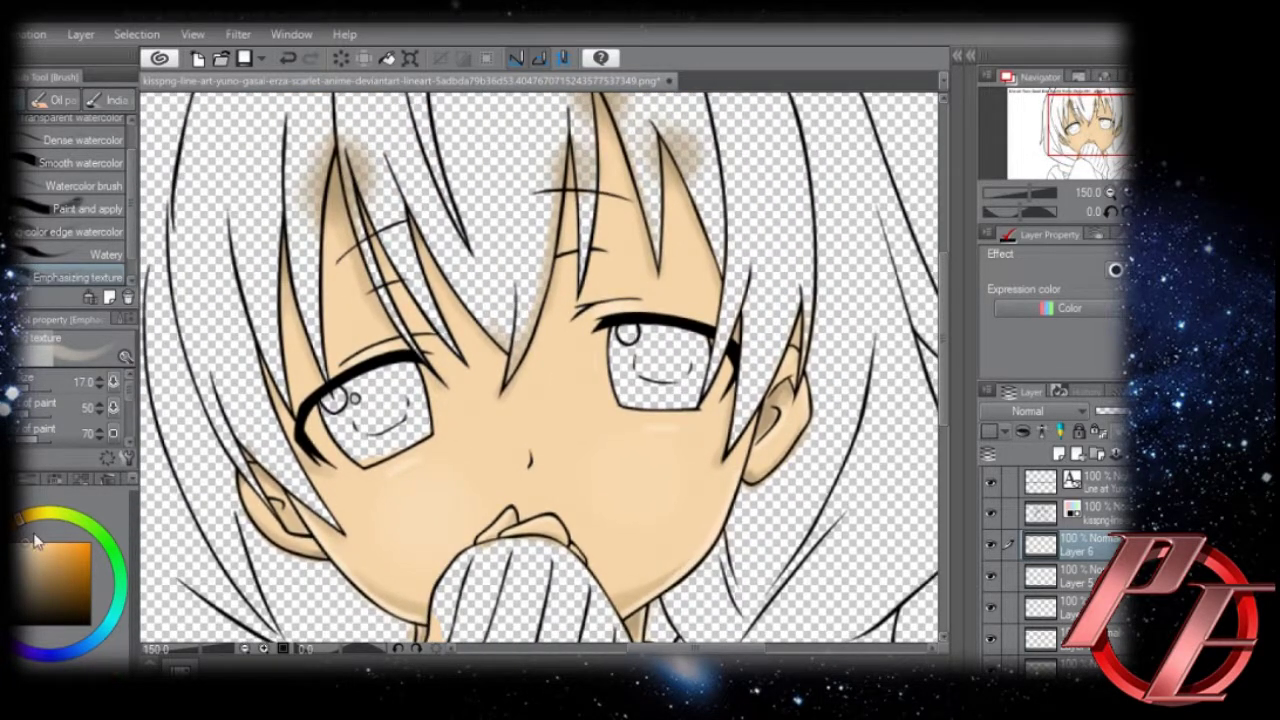
# Add a new layer above Layer 5, choose a dark brown, and switch to the Marker pen at size 30.
pyautogui.moveTo(35, 541)
pyautogui.mouseDown()
pyautogui.moveTo(52, 531)
pyautogui.moveTo(22, 523)
pyautogui.mouseUp()
pyautogui.moveTo(70, 582); pyautogui.dragTo(60, 586)
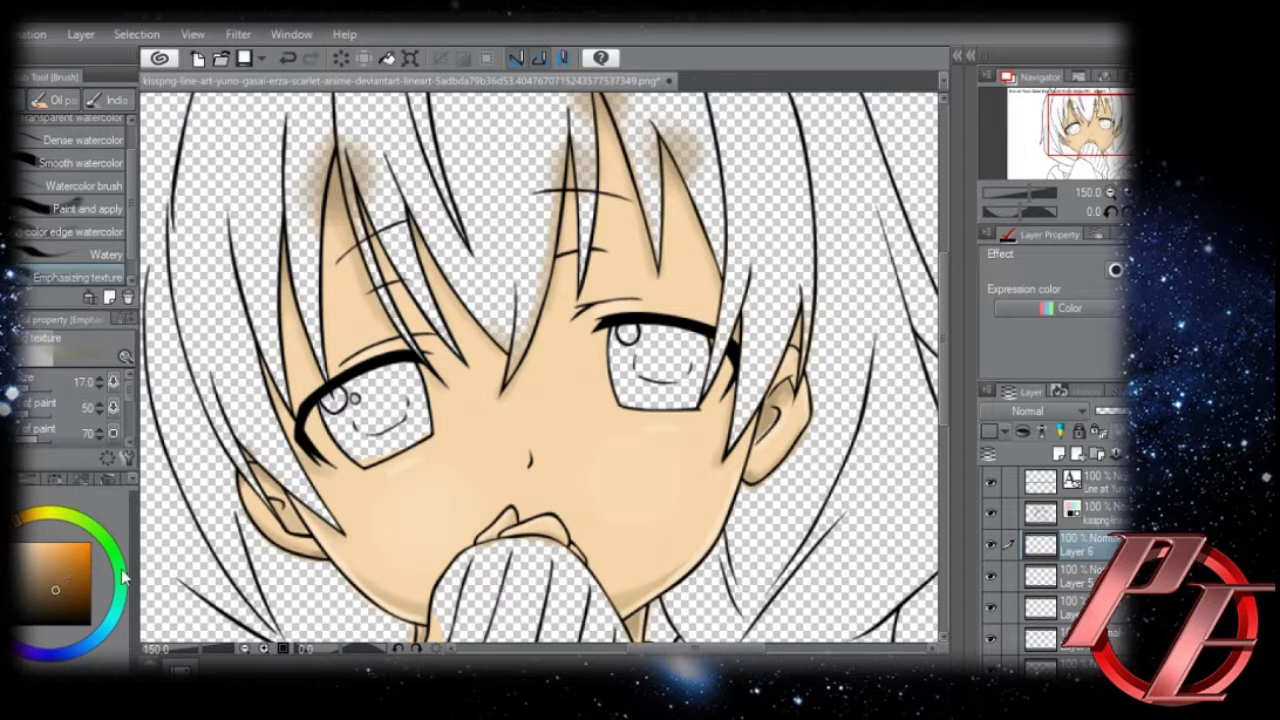
pyautogui.press('p')
pyautogui.moveTo(200, 204); pyautogui.dragTo(281, 193)
pyautogui.hotkey('ctrl', 'z')
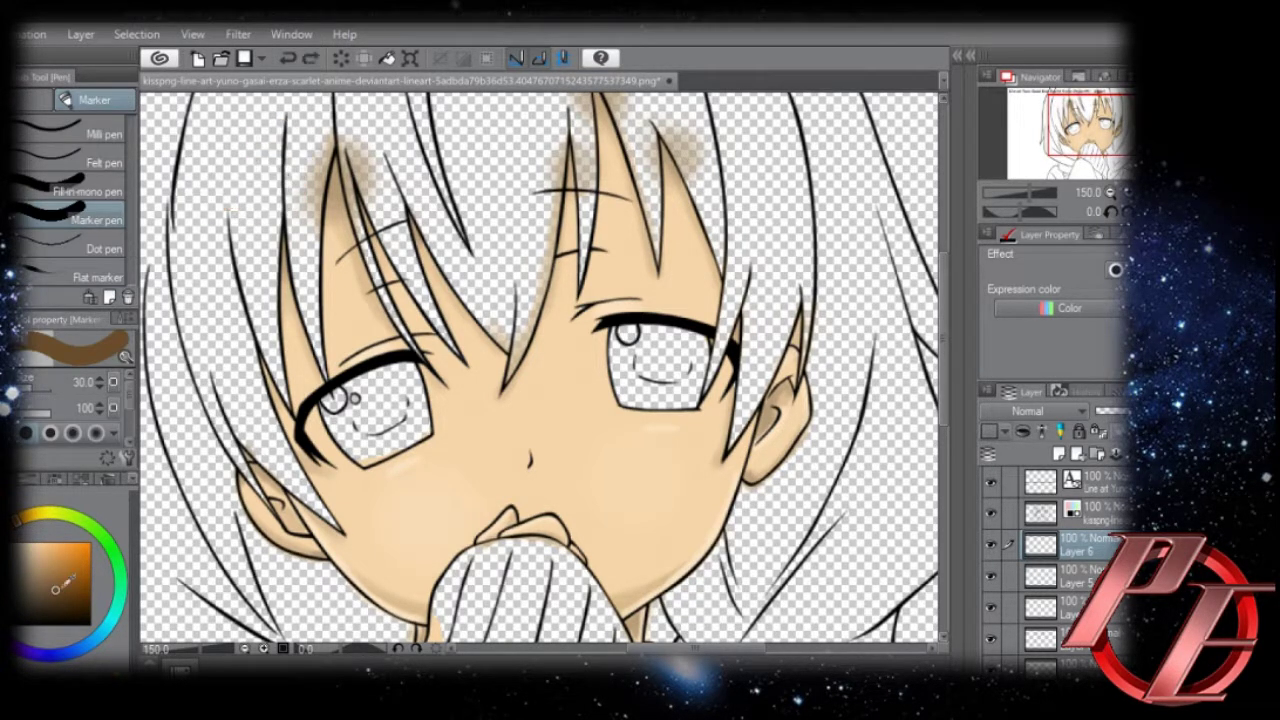
pyautogui.click(58, 594)
# Paint the hair's left side, left braid and crown with flat dark brown on Layer 6.
pyautogui.click(245, 650)
pyautogui.click(245, 650)
pyautogui.moveTo(440, 575)
pyautogui.mouseDown()
pyautogui.moveTo(470, 486)
pyautogui.moveTo(415, 446)
pyautogui.moveTo(439, 474)
pyautogui.moveTo(426, 542)
pyautogui.moveTo(421, 467)
pyautogui.moveTo(408, 494)
pyautogui.moveTo(420, 550)
pyautogui.moveTo(372, 482)
pyautogui.moveTo(406, 452)
pyautogui.moveTo(385, 442)
pyautogui.moveTo(396, 392)
pyautogui.moveTo(435, 420)
pyautogui.moveTo(412, 380)
pyautogui.moveTo(438, 271)
pyautogui.moveTo(417, 259)
pyautogui.moveTo(390, 272)
pyautogui.moveTo(352, 365)
pyautogui.moveTo(349, 428)
pyautogui.mouseUp()
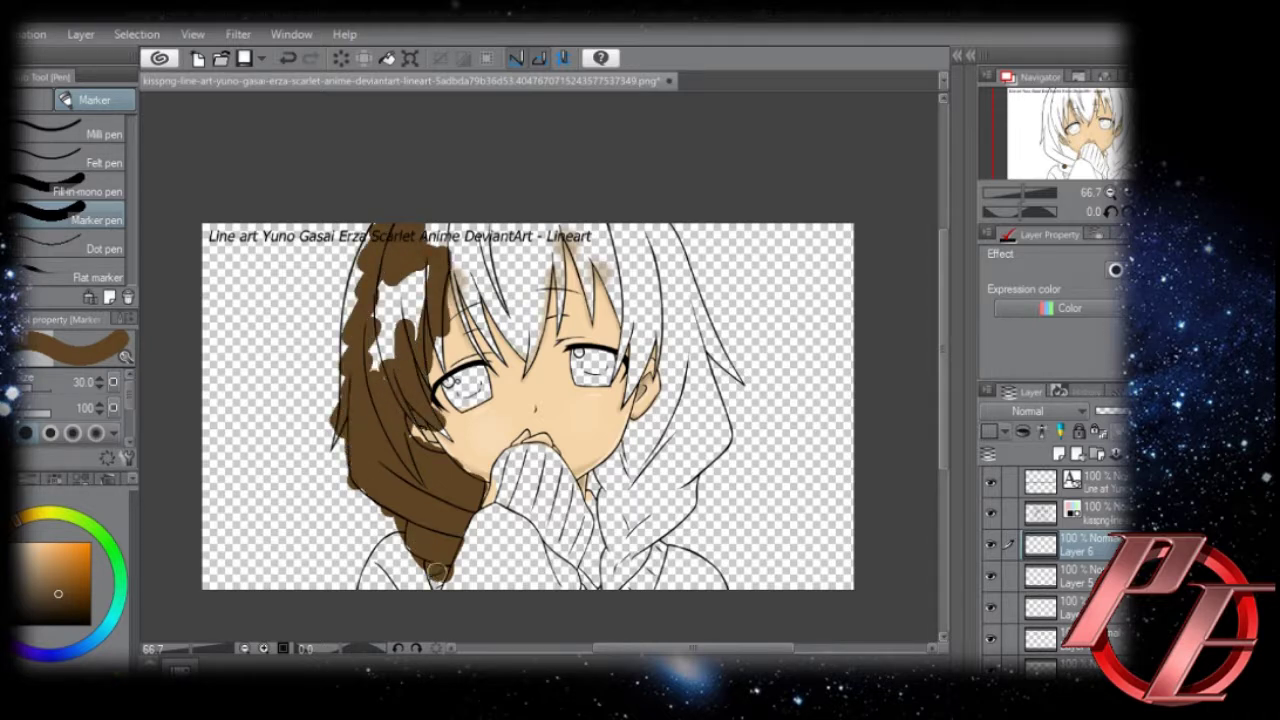
pyautogui.moveTo(437, 572)
pyautogui.mouseDown()
pyautogui.moveTo(401, 326)
pyautogui.moveTo(430, 349)
pyautogui.moveTo(417, 250)
pyautogui.moveTo(359, 244)
pyautogui.moveTo(389, 300)
pyautogui.moveTo(345, 436)
pyautogui.moveTo(446, 246)
pyautogui.moveTo(496, 265)
pyautogui.moveTo(574, 213)
pyautogui.moveTo(649, 272)
pyautogui.moveTo(692, 338)
pyautogui.mouseUp()
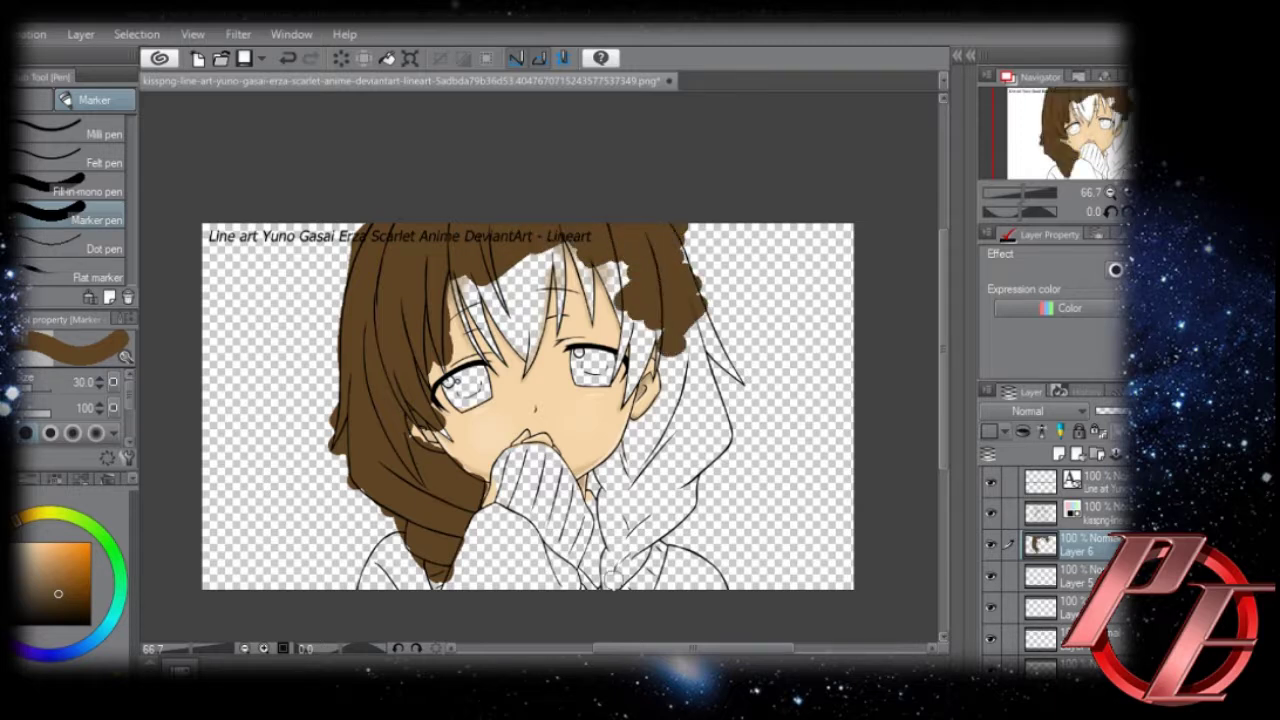
# Paint the right braid, the right side of the hair and the bangs with the same flat brown.
pyautogui.moveTo(612, 585)
pyautogui.mouseDown()
pyautogui.moveTo(688, 468)
pyautogui.moveTo(695, 285)
pyautogui.moveTo(705, 365)
pyautogui.moveTo(650, 510)
pyautogui.moveTo(620, 466)
pyautogui.moveTo(611, 543)
pyautogui.moveTo(631, 537)
pyautogui.moveTo(615, 550)
pyautogui.mouseUp()
pyautogui.moveTo(652, 490)
pyautogui.mouseDown()
pyautogui.moveTo(684, 467)
pyautogui.moveTo(677, 372)
pyautogui.moveTo(622, 440)
pyautogui.moveTo(625, 340)
pyautogui.moveTo(572, 280)
pyautogui.moveTo(620, 412)
pyautogui.mouseUp()
pyautogui.moveTo(656, 357); pyautogui.dragTo(676, 371)
pyautogui.moveTo(591, 292)
pyautogui.mouseDown()
pyautogui.moveTo(458, 308)
pyautogui.moveTo(528, 379)
pyautogui.moveTo(495, 330)
pyautogui.moveTo(493, 390)
pyautogui.mouseUp()
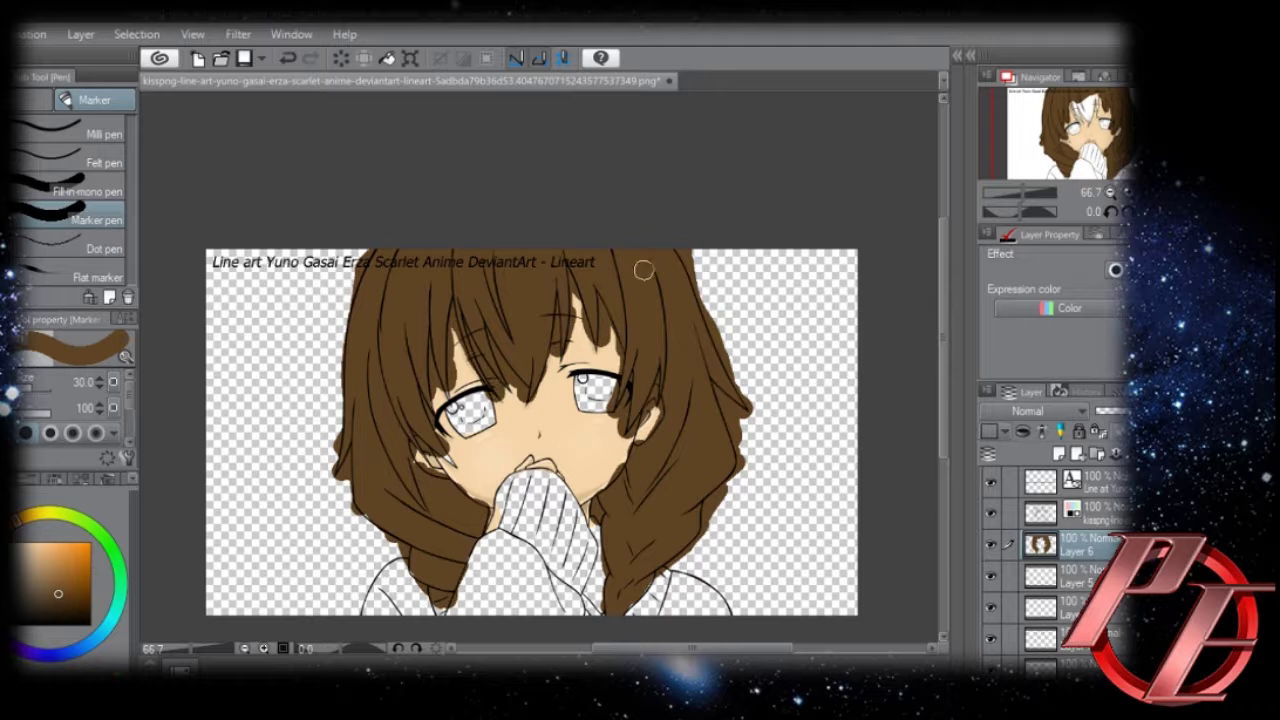
# Auto-select the background on both sides of the line art and clear the brown overspill there from Layer 6.
pyautogui.scroll(-4, 643, 480)
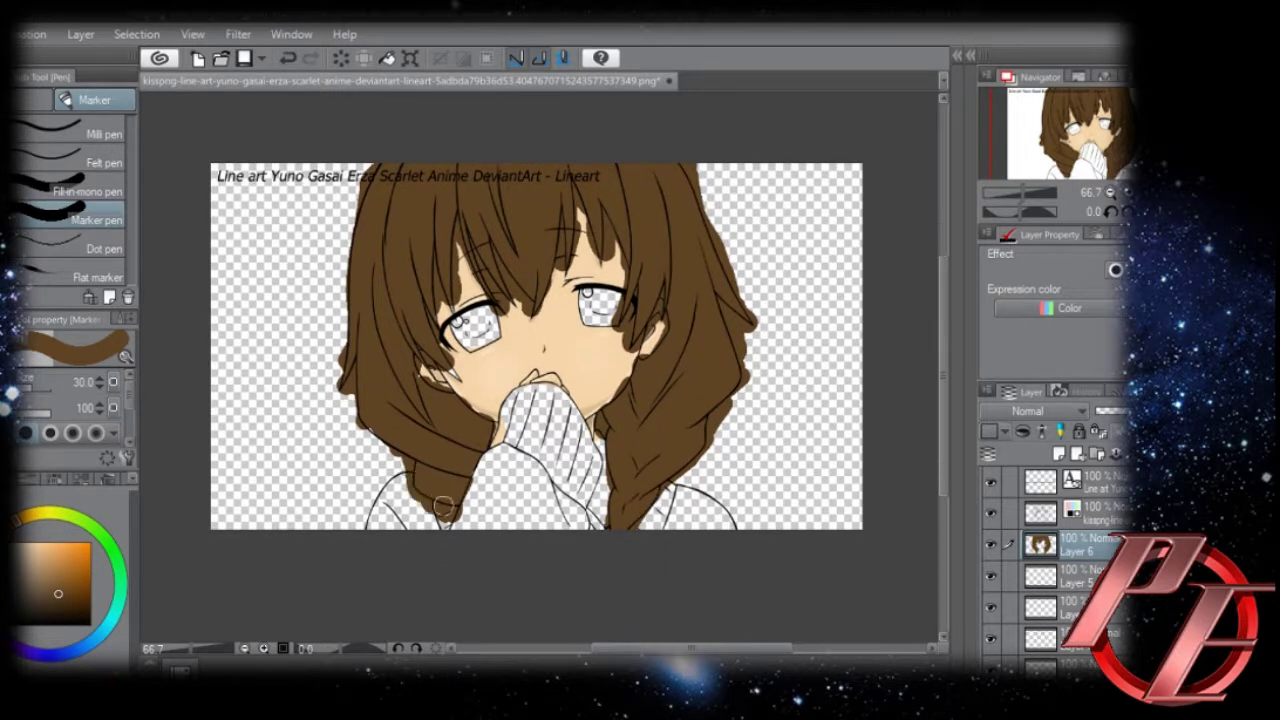
pyautogui.scroll(1, 427, 413)
pyautogui.click(1070, 513)
pyautogui.press('w')
pyautogui.click(815, 365)
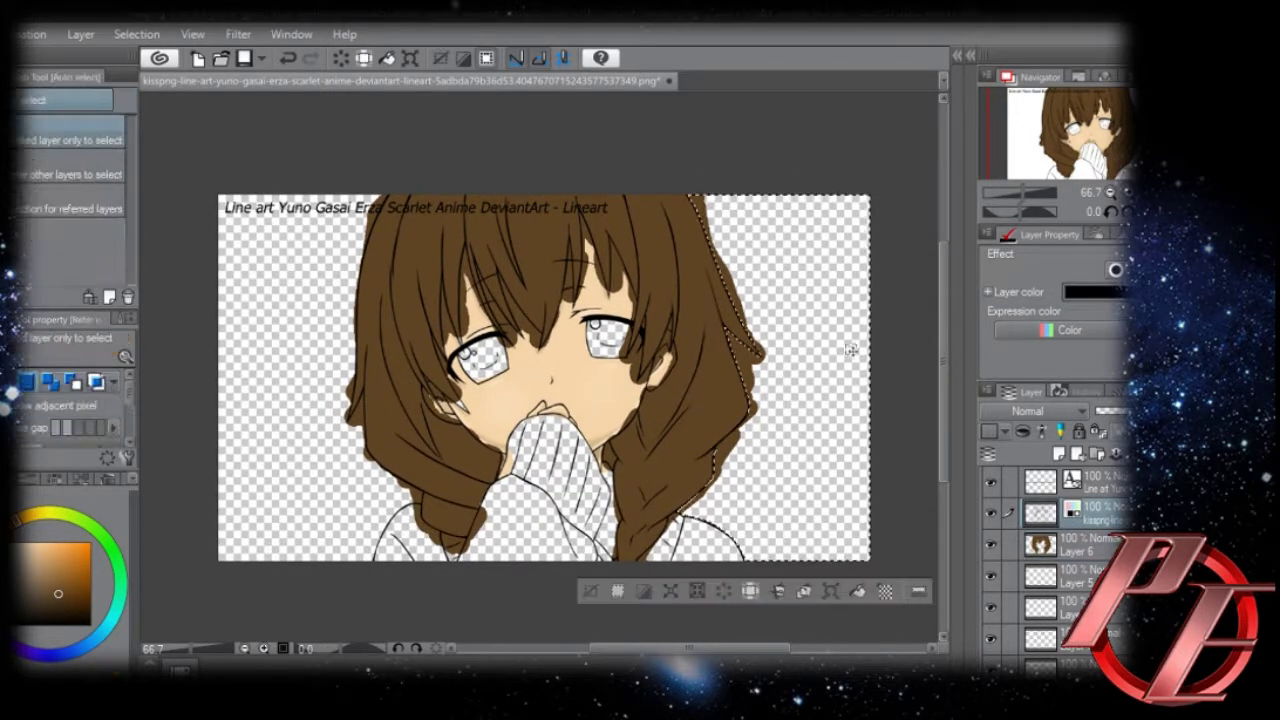
pyautogui.keyDown('shift'); pyautogui.click(285, 350); pyautogui.keyUp('shift')
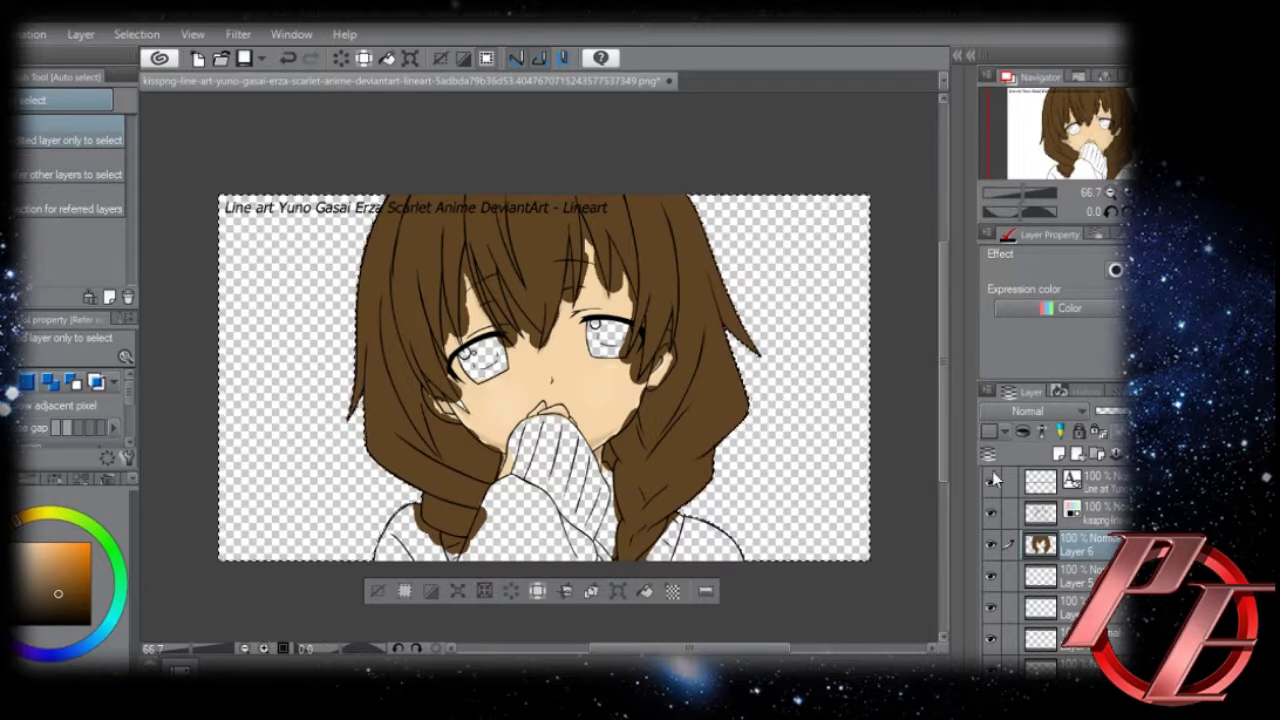
# Auto-select the face and the forehead gaps between the bangs on the line art layer, and clear their brown paint from Layer 6.
pyautogui.click(604, 257)
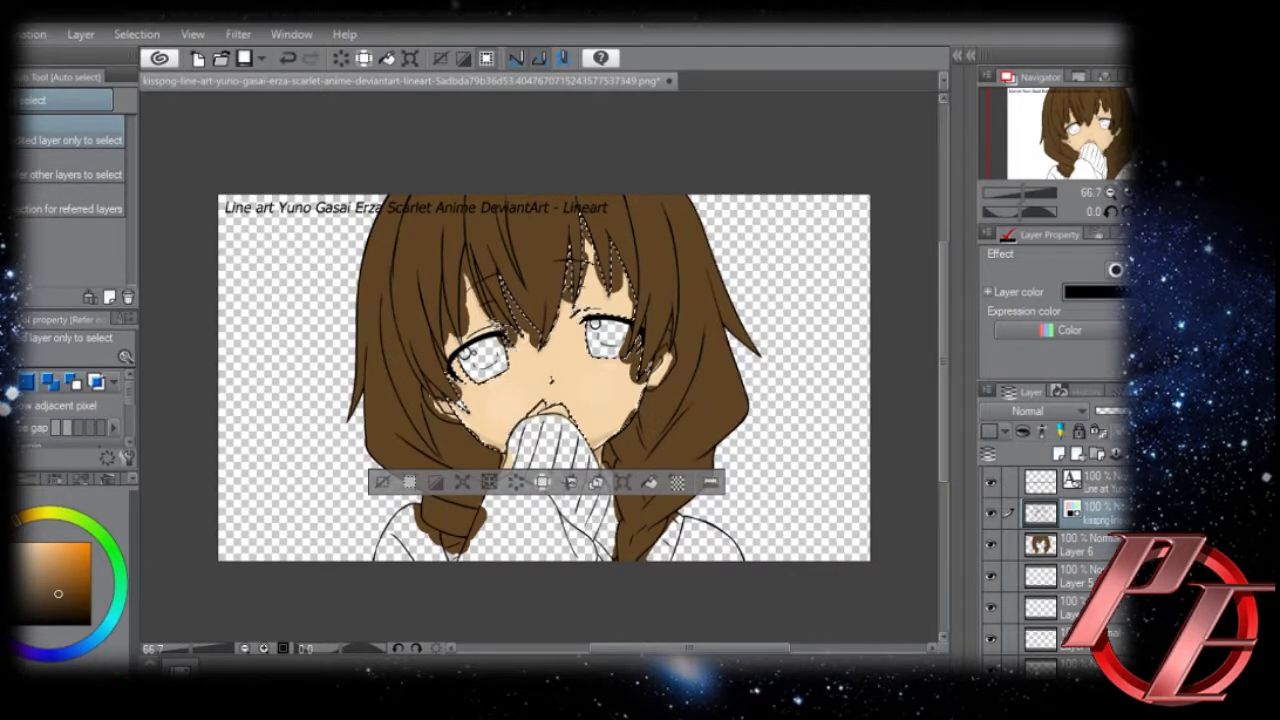
pyautogui.keyDown('shift'); pyautogui.click(452, 322); pyautogui.keyUp('shift')
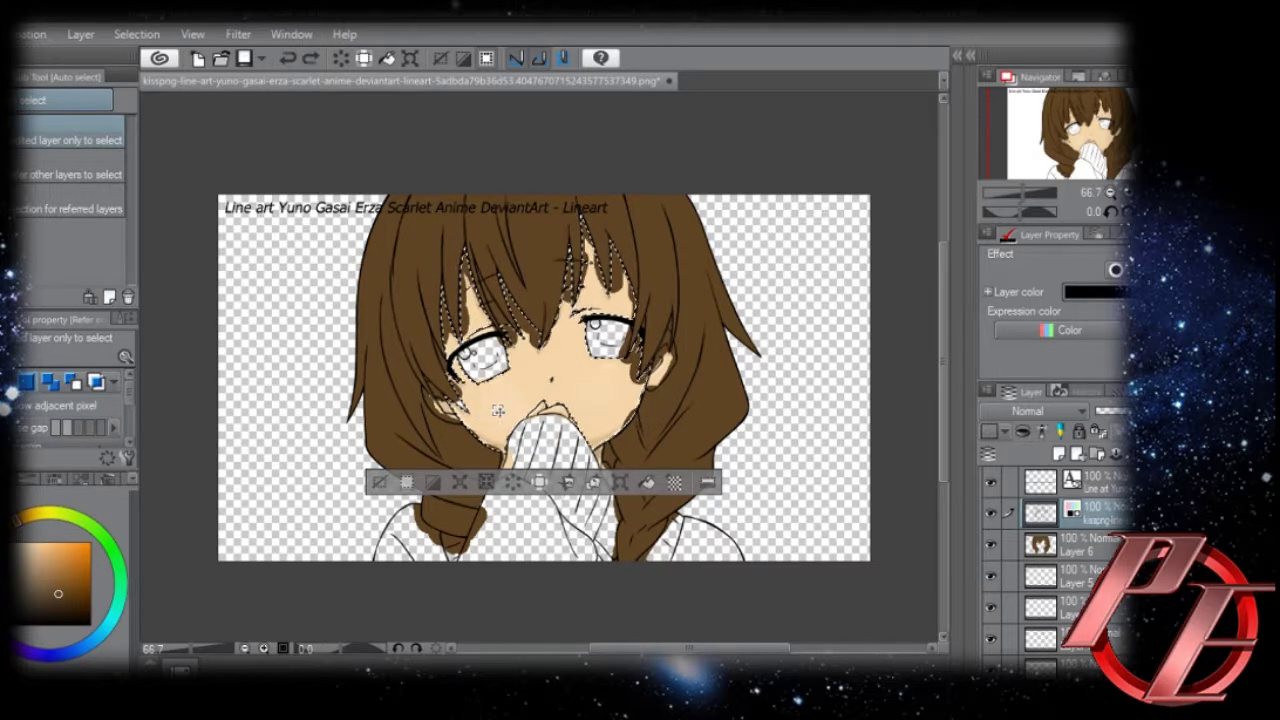
pyautogui.click(1040, 545)
# Auto-select both ears, the sleeve and the shoulder areas on the line art layer, clear their brown from Layer 6, and deselect.
pyautogui.click(1072, 518)
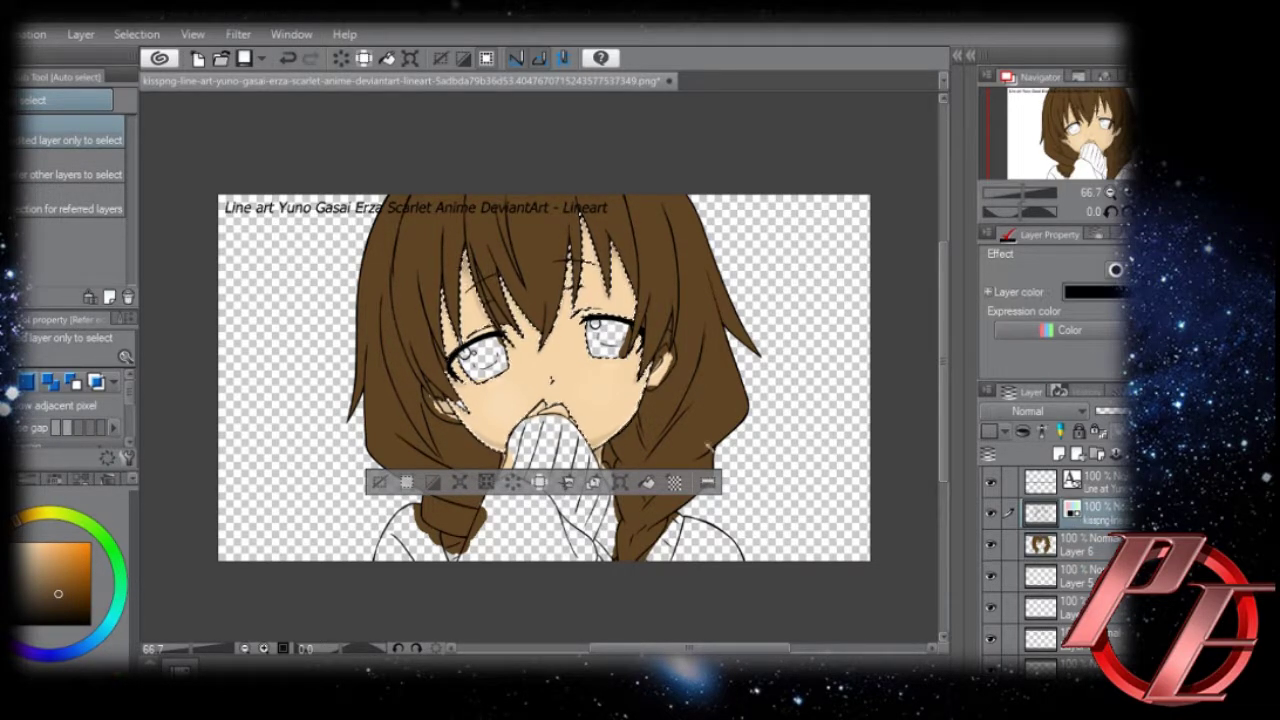
pyautogui.keyDown('shift'); pyautogui.click(456, 414); pyautogui.keyUp('shift')
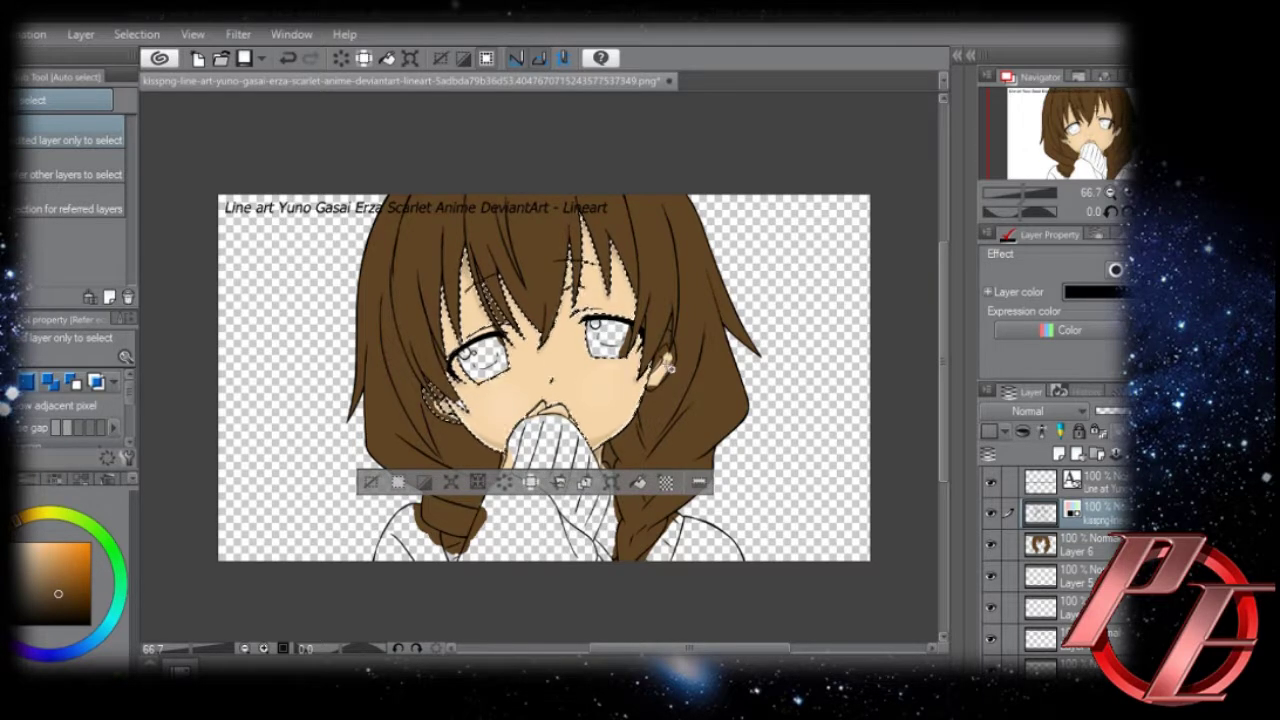
pyautogui.keyDown('shift'); pyautogui.click(668, 366); pyautogui.keyUp('shift')
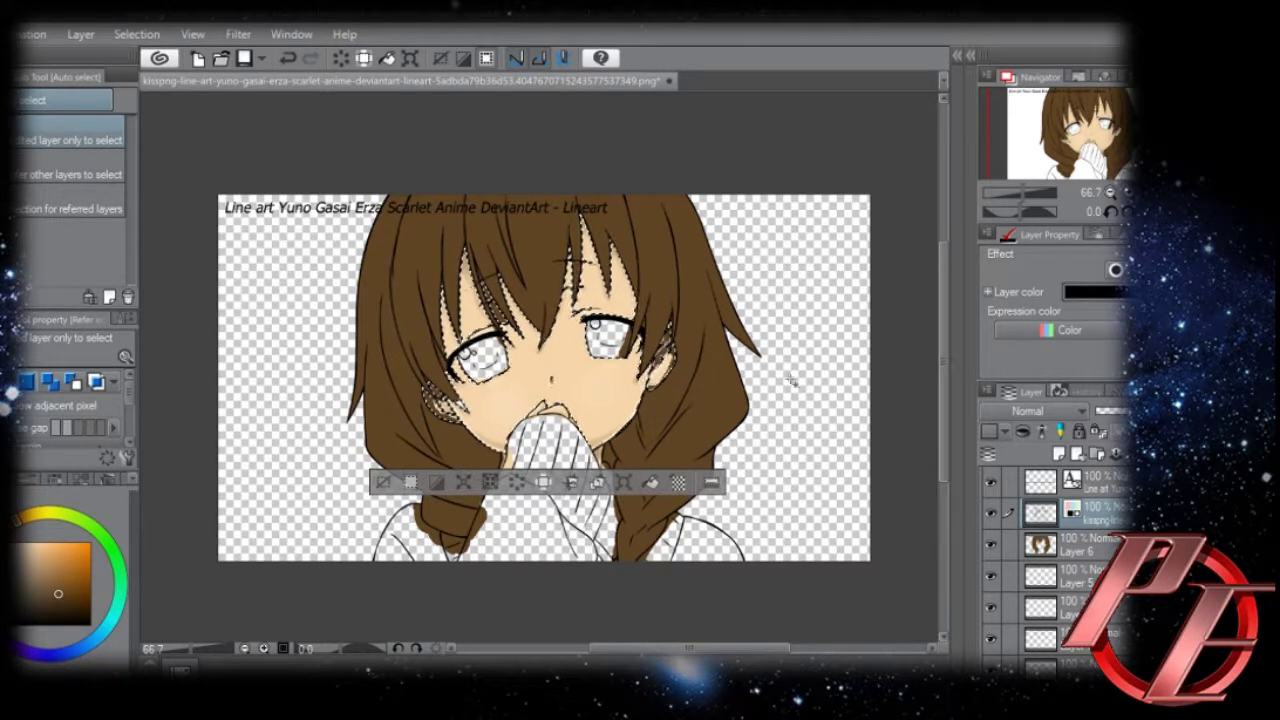
pyautogui.keyDown('shift'); pyautogui.click(493, 537); pyautogui.keyUp('shift')
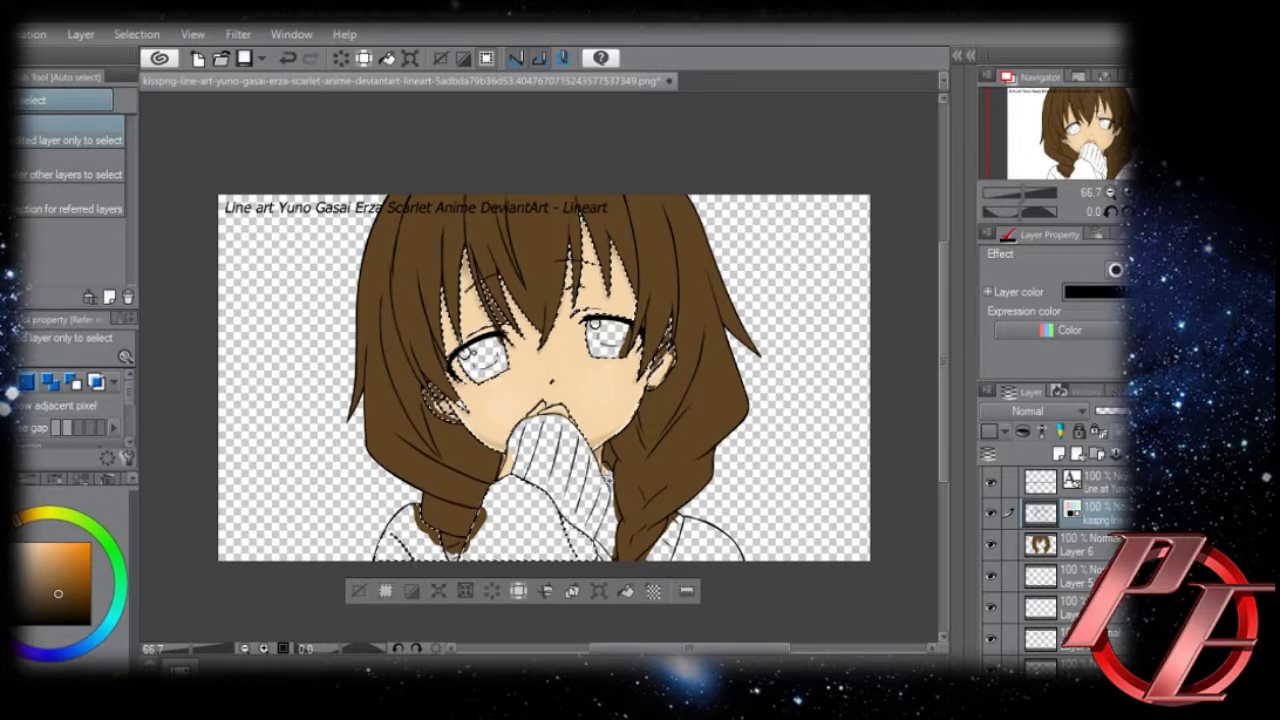
pyautogui.keyDown('shift'); pyautogui.click(662, 545); pyautogui.keyUp('shift')
pyautogui.click(1041, 545)
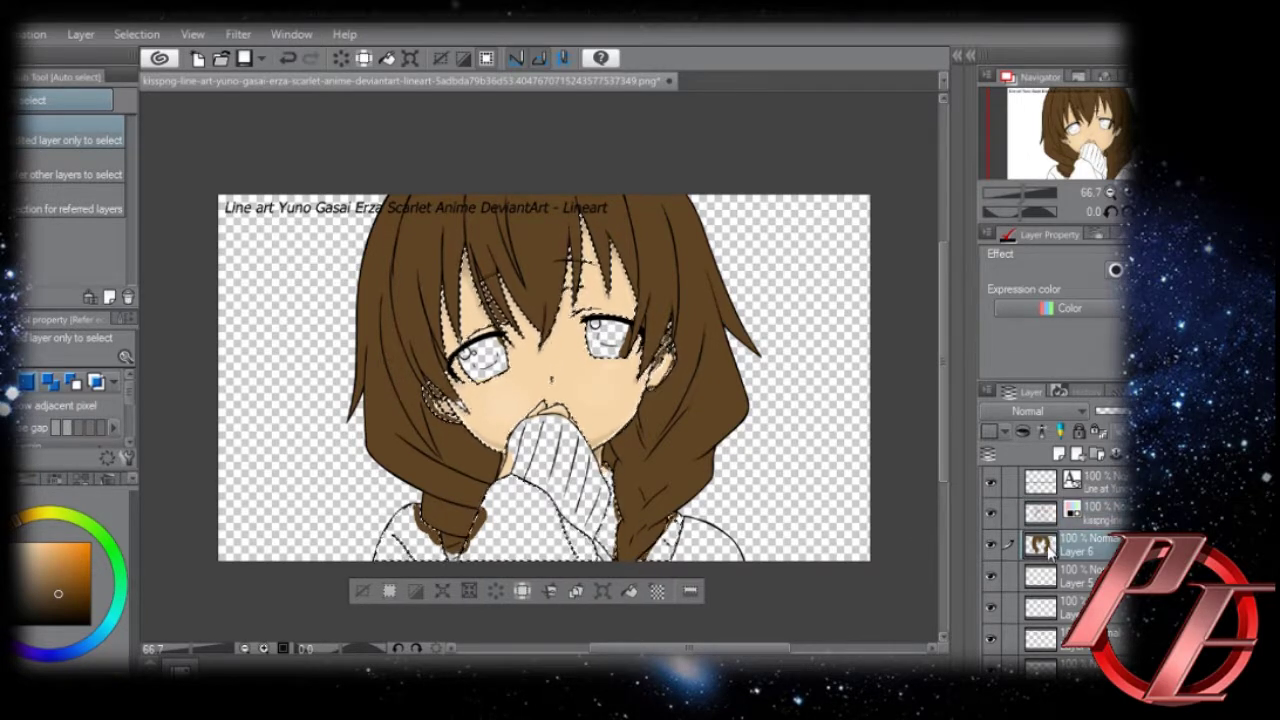
pyautogui.press('Delete')
pyautogui.hotkey('ctrl', 'd')
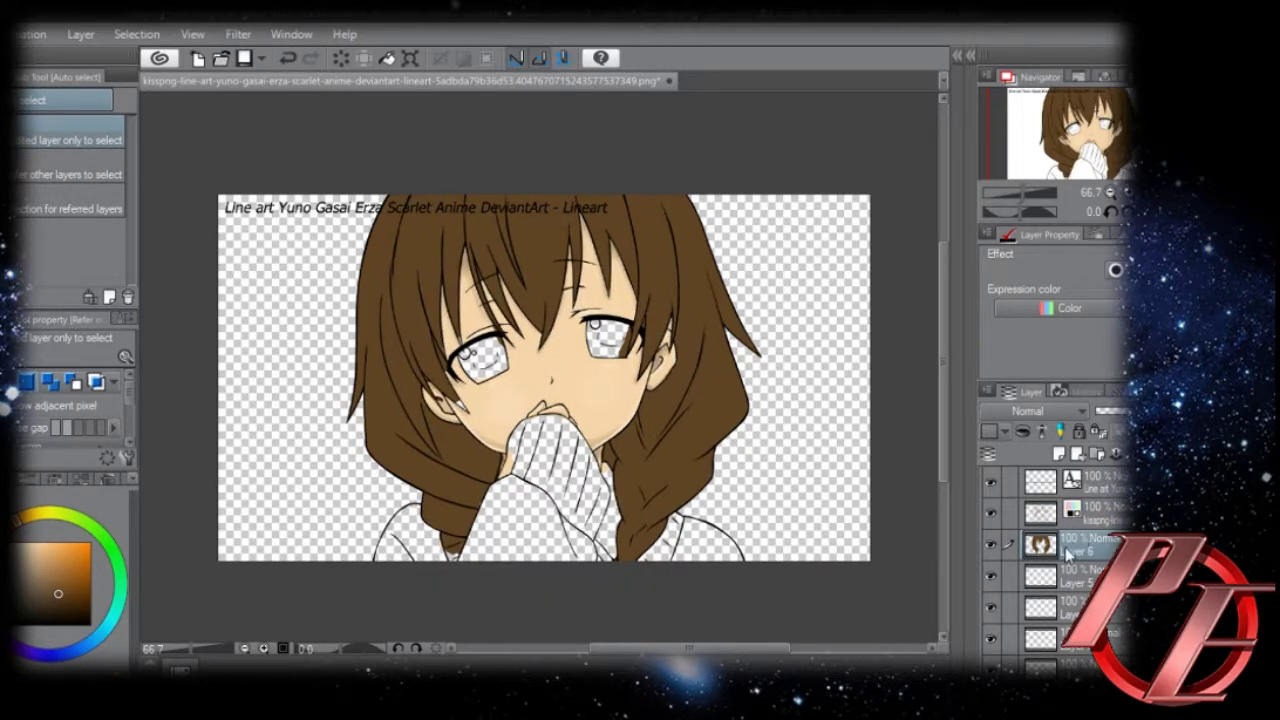
# Fill the unpainted hair tip beside the left ear with brown and clear the spill over the adjacent face and ear.
pyautogui.press('p')
pyautogui.click(1075, 518)
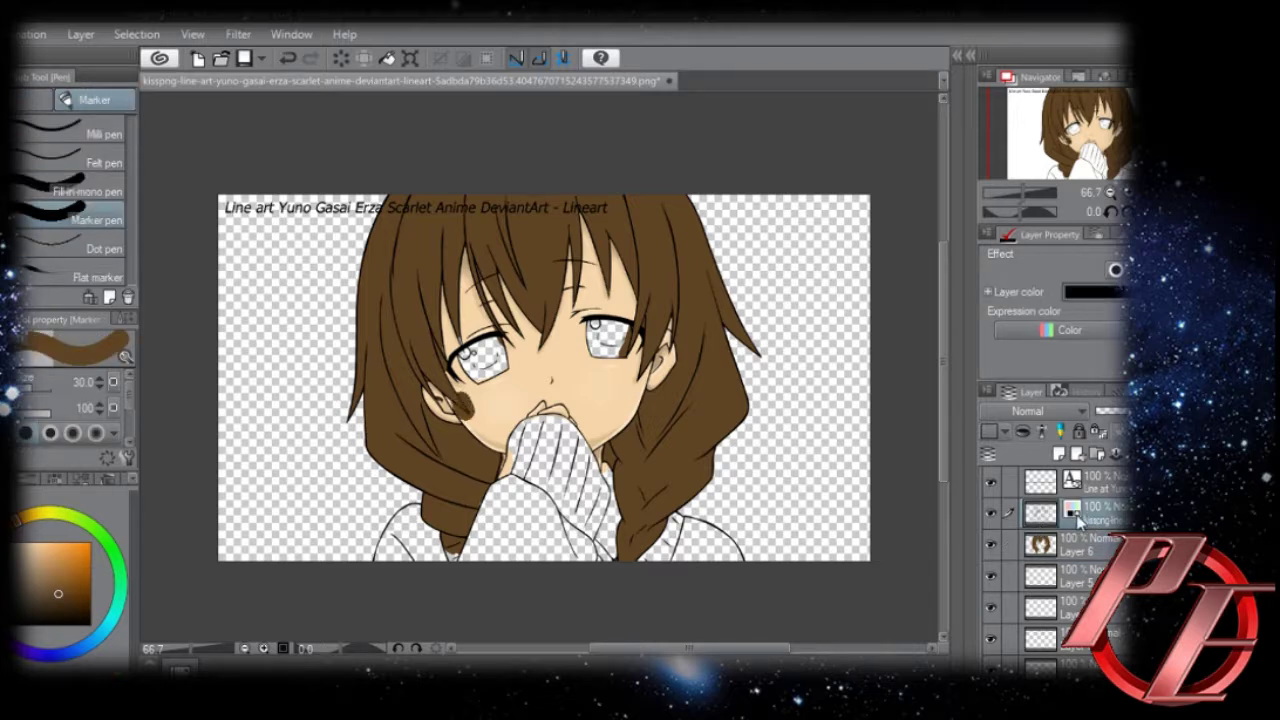
pyautogui.press('w')
pyautogui.click(515, 403)
pyautogui.click(458, 408)
pyautogui.click(443, 418)
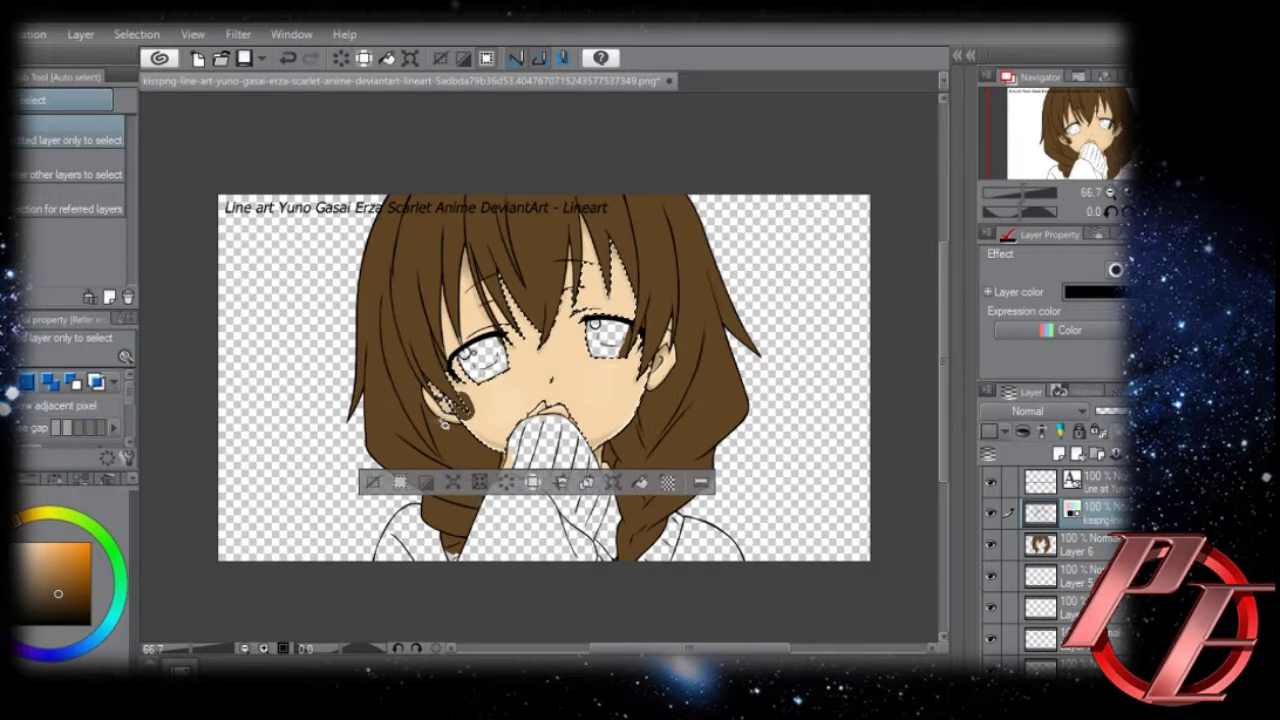
pyautogui.click(1108, 538)
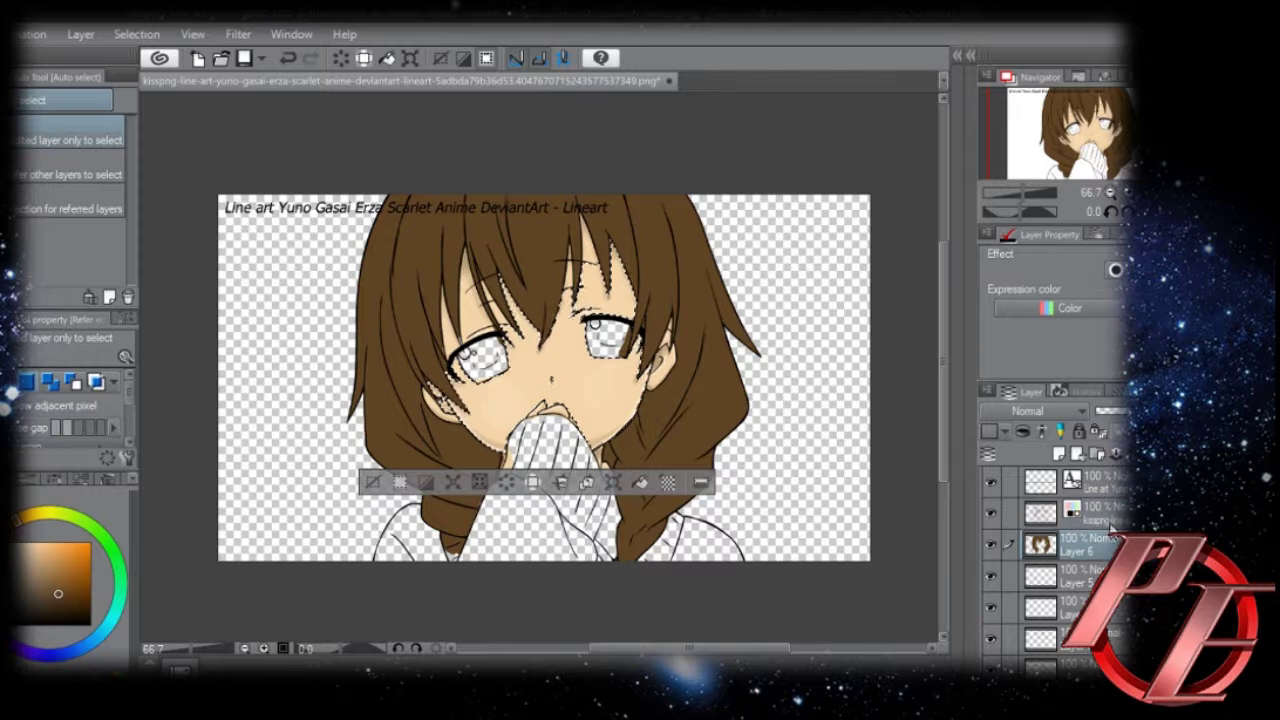
pyautogui.hotkey('ctrl', 'd')
# Auto-select the small neck area beside the left braid on the line art layer, clear its brown from Layer 6, and deselect.
pyautogui.click(1082, 513)
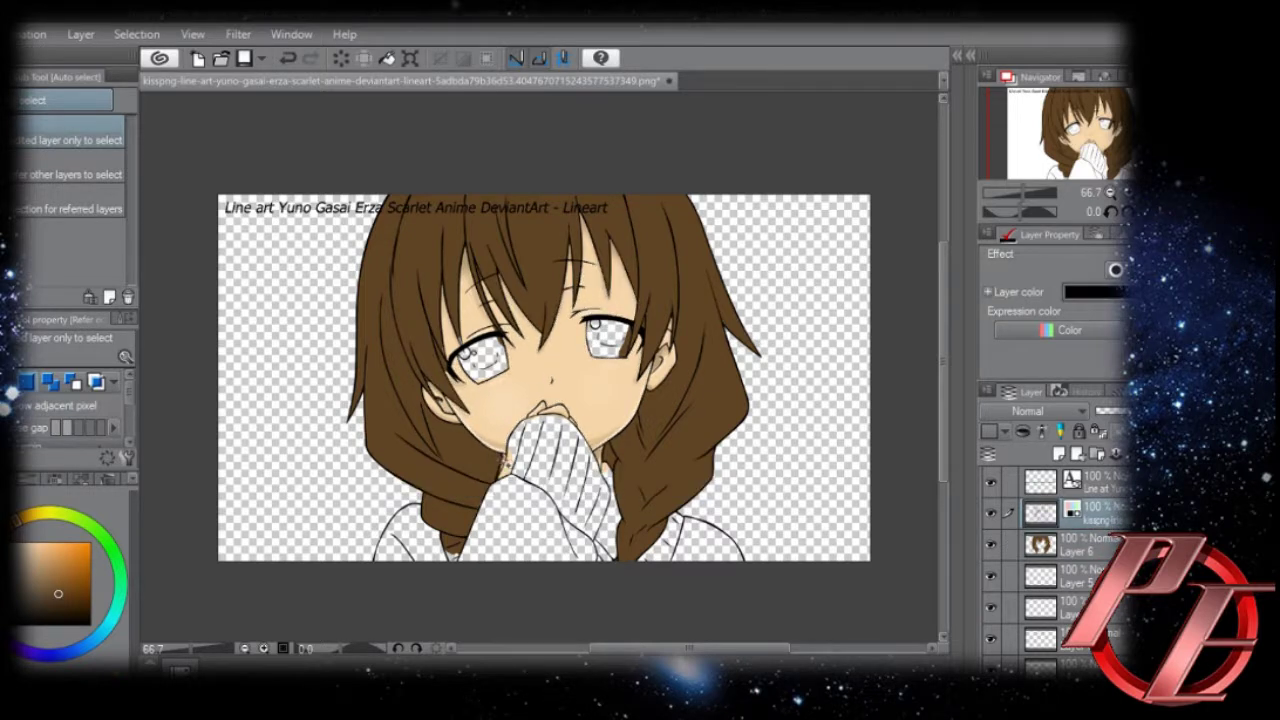
pyautogui.click(497, 474)
pyautogui.click(1091, 547)
pyautogui.hotkey('alt', 'Delete')
pyautogui.hotkey('ctrl', 'd')
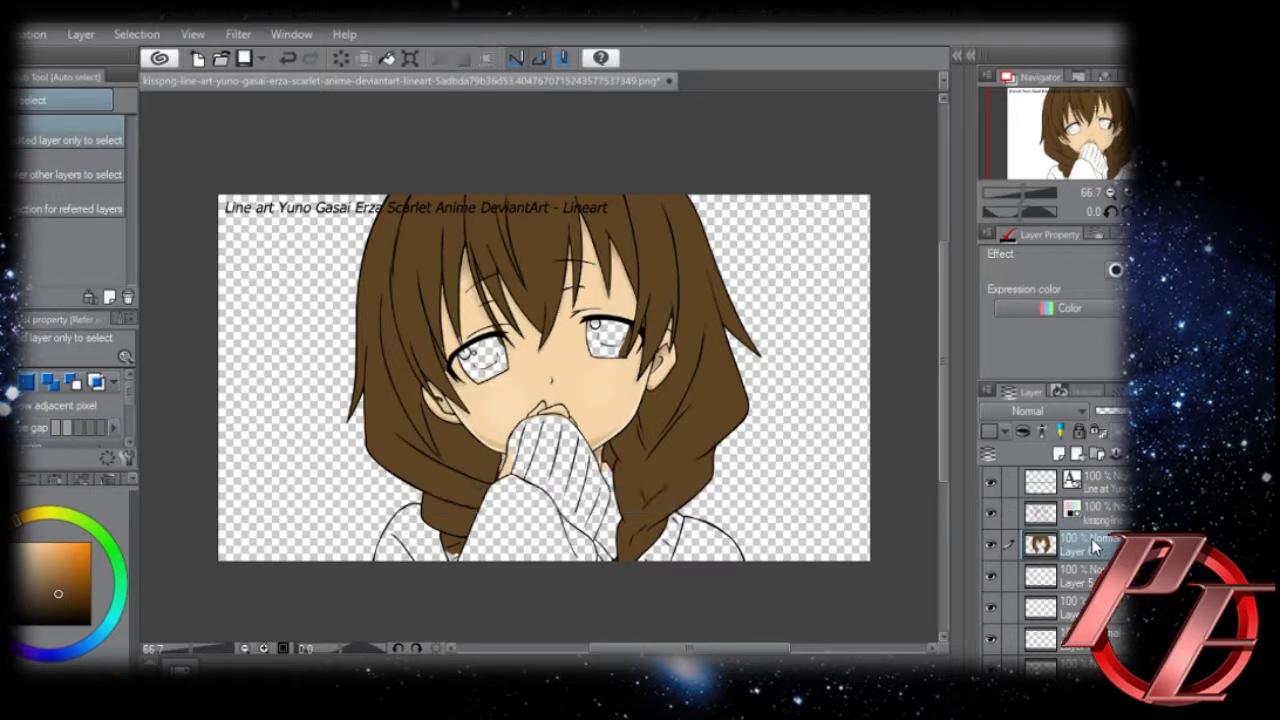
pyautogui.click(658, 261)
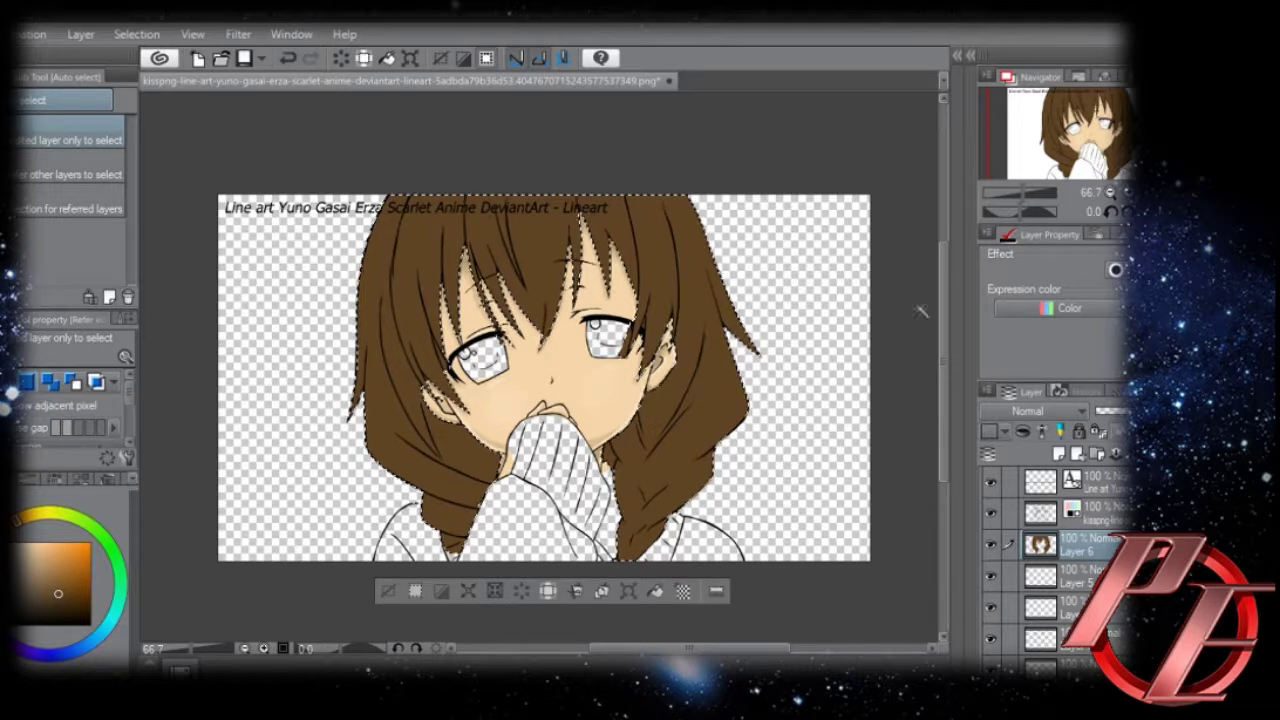
pyautogui.hotkey('ctrl', 'd')
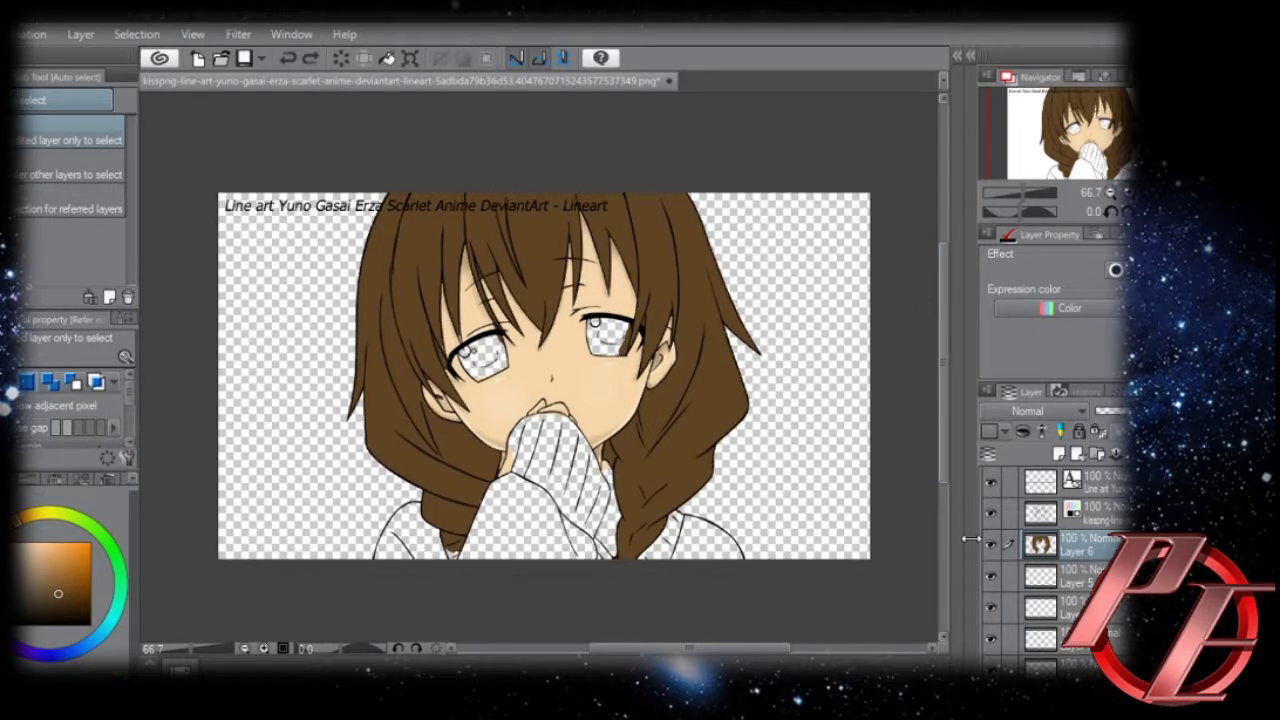
pyautogui.hotkey('ctrl', 'z')
pyautogui.hotkey('ctrl', 'd')
pyautogui.hotkey('ctrl', 'z')
pyautogui.hotkey('ctrl', 'd')
# Fill the small unpainted gaps in the hair strands around the left eye on Layer 6 using the Marker pen at size 5.
pyautogui.click(1085, 520)
pyautogui.doubleClick(265, 649)
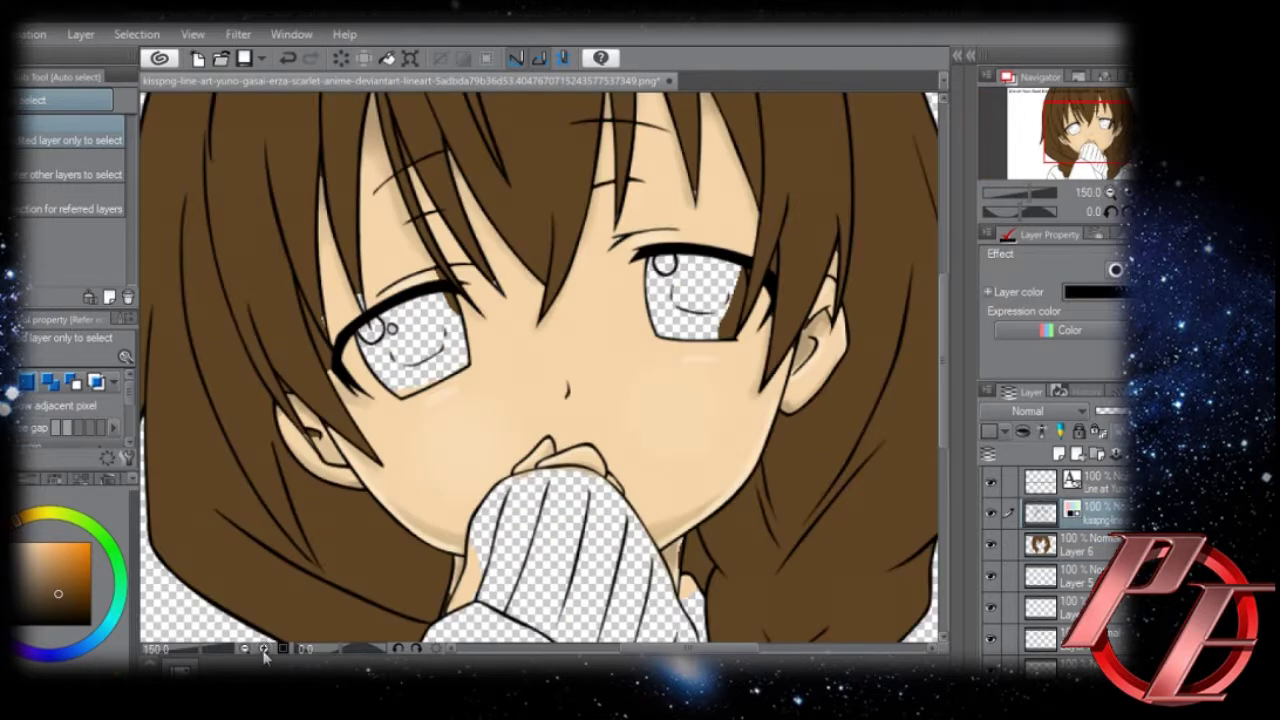
pyautogui.hotkey('ctrl', 'z')
pyautogui.hotkey('ctrl', 'z')
pyautogui.tripleClick(265, 649)
pyautogui.moveTo(337, 250); pyautogui.dragTo(681, 415)
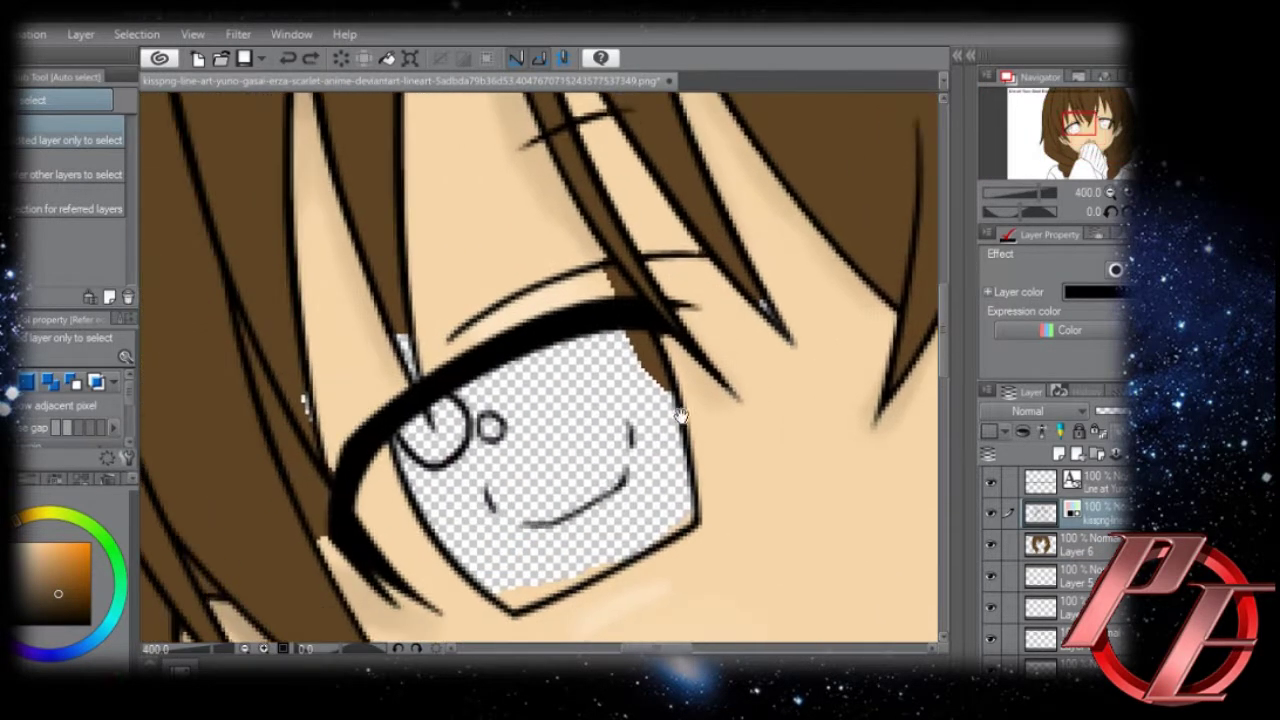
pyautogui.press('b')
pyautogui.press('p')
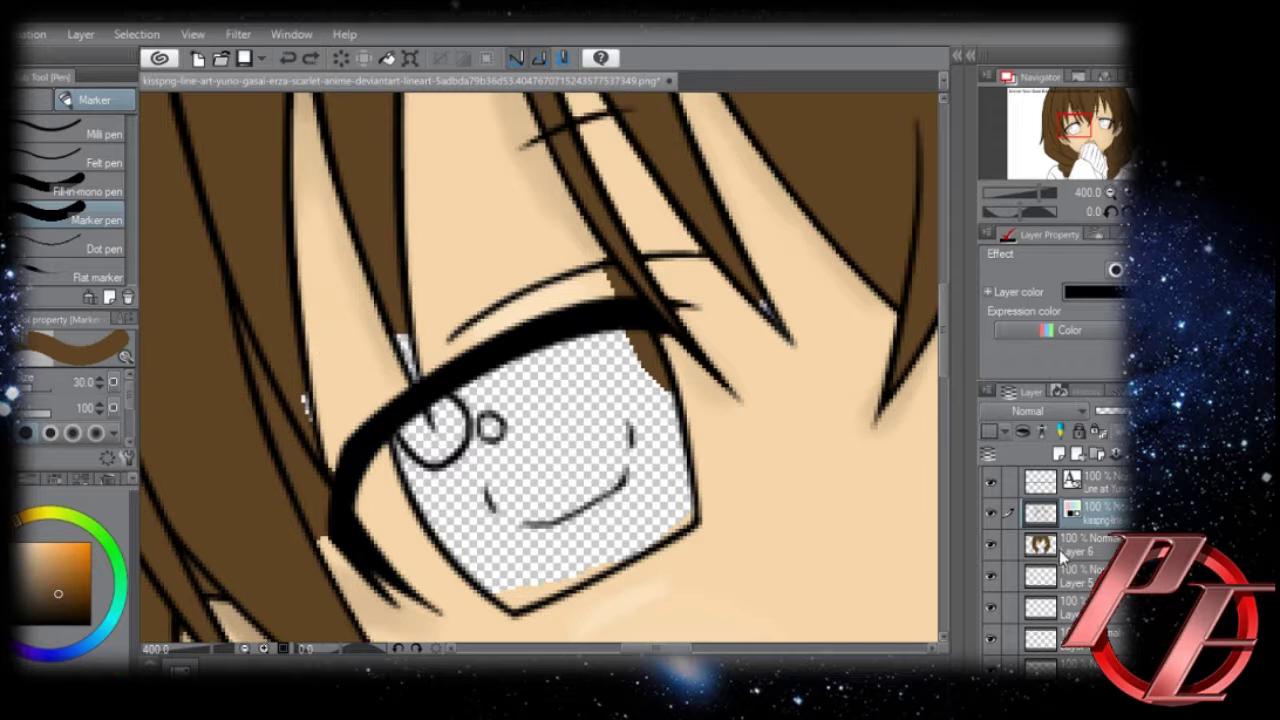
pyautogui.click(1058, 549)
pyautogui.press('[')
pyautogui.press('[')
pyautogui.press('[')
pyautogui.press('[')
pyautogui.press('[')
pyautogui.press('[')
pyautogui.press('[')
pyautogui.press('[')
pyautogui.press('[')
pyautogui.press('[')
pyautogui.moveTo(404, 338); pyautogui.dragTo(412, 371)
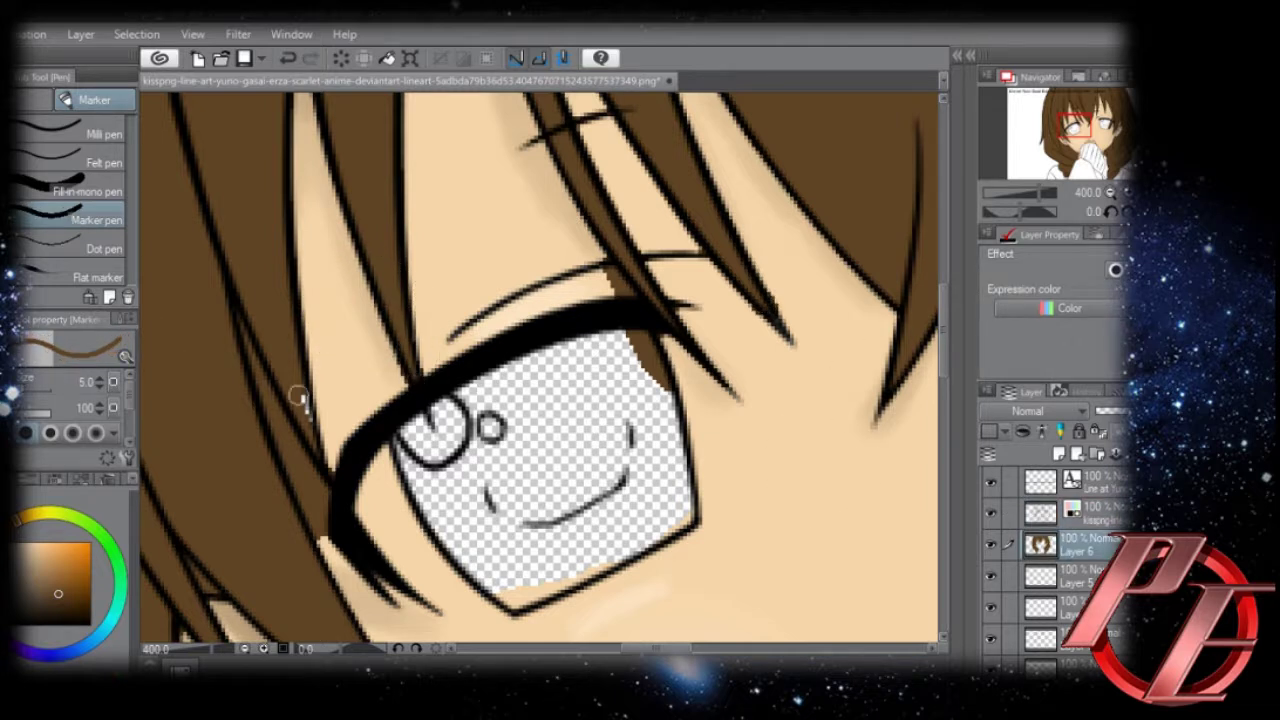
# Auto-select the areas below the left braid, beside the sleeve, on the neck and beside the left eye, clear their brown from Layer 6, and deselect.
pyautogui.moveTo(942, 373); pyautogui.dragTo(942, 530)
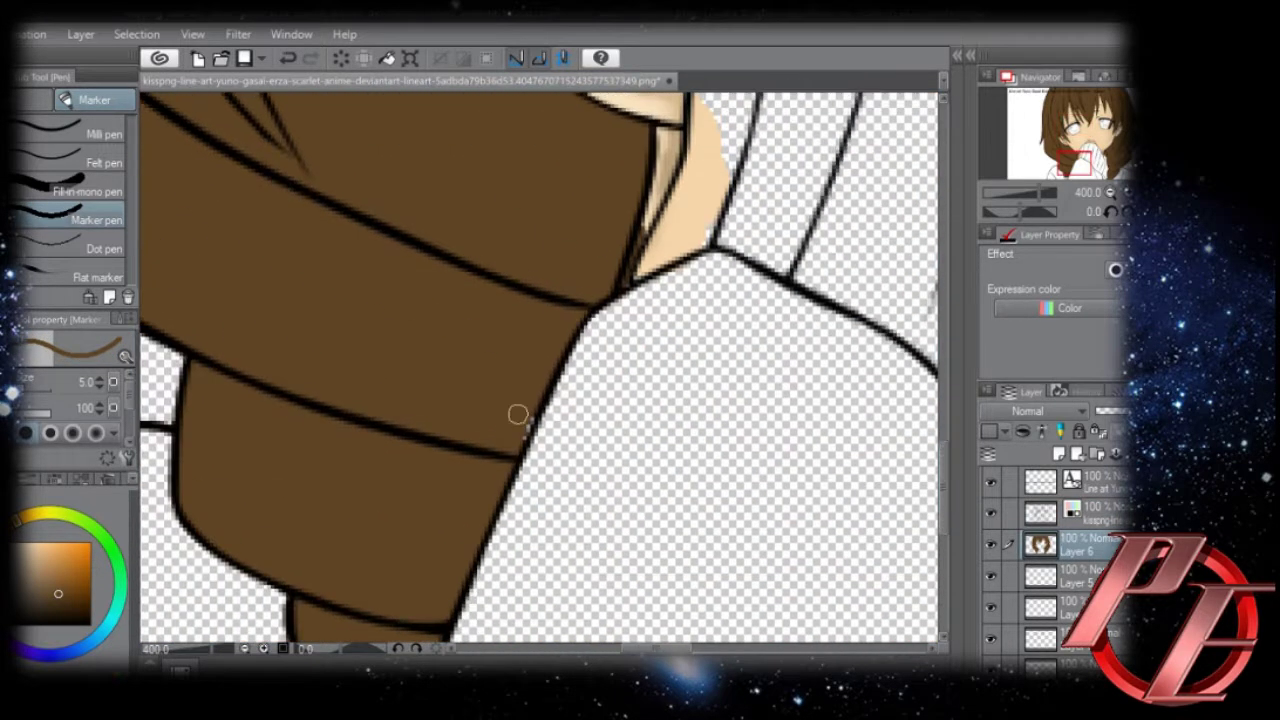
pyautogui.click(247, 650)
pyautogui.click(247, 650)
pyautogui.click(247, 650)
pyautogui.press('w')
pyautogui.click(1075, 513)
pyautogui.click(487, 478)
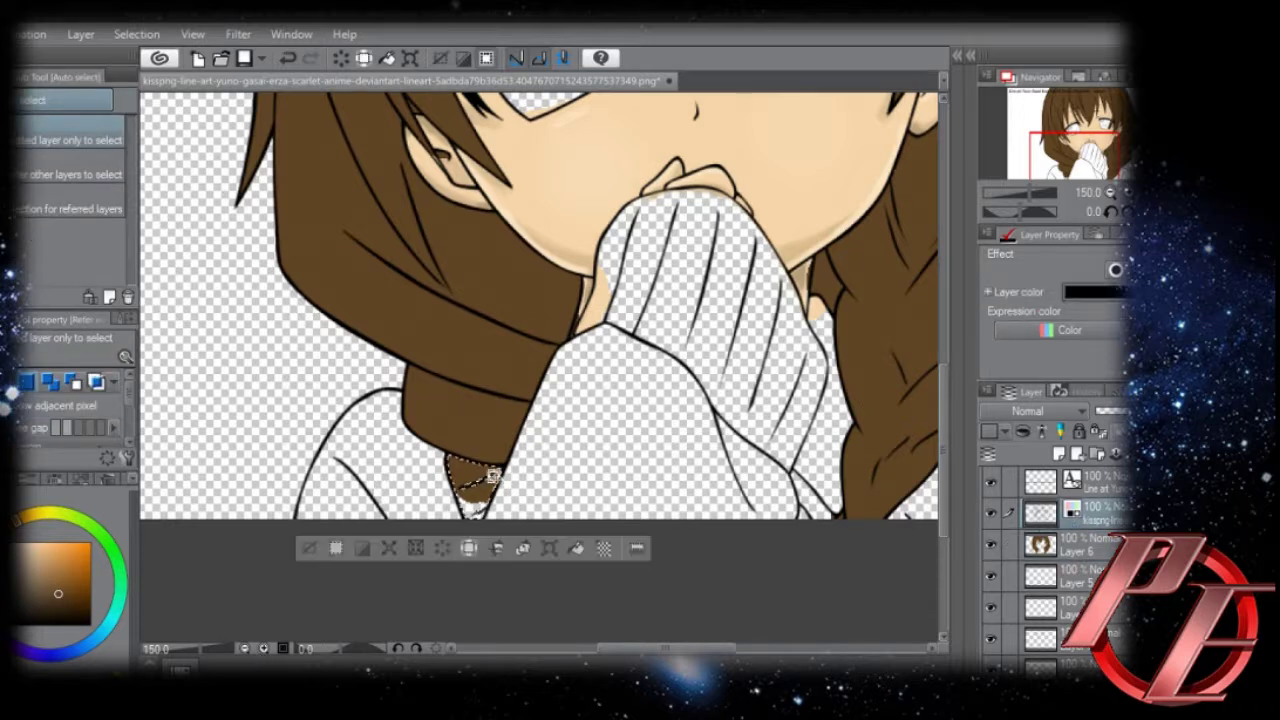
pyautogui.moveTo(822, 499); pyautogui.dragTo(642, 438)
pyautogui.keyDown('shift'); pyautogui.click(636, 441); pyautogui.keyUp('shift')
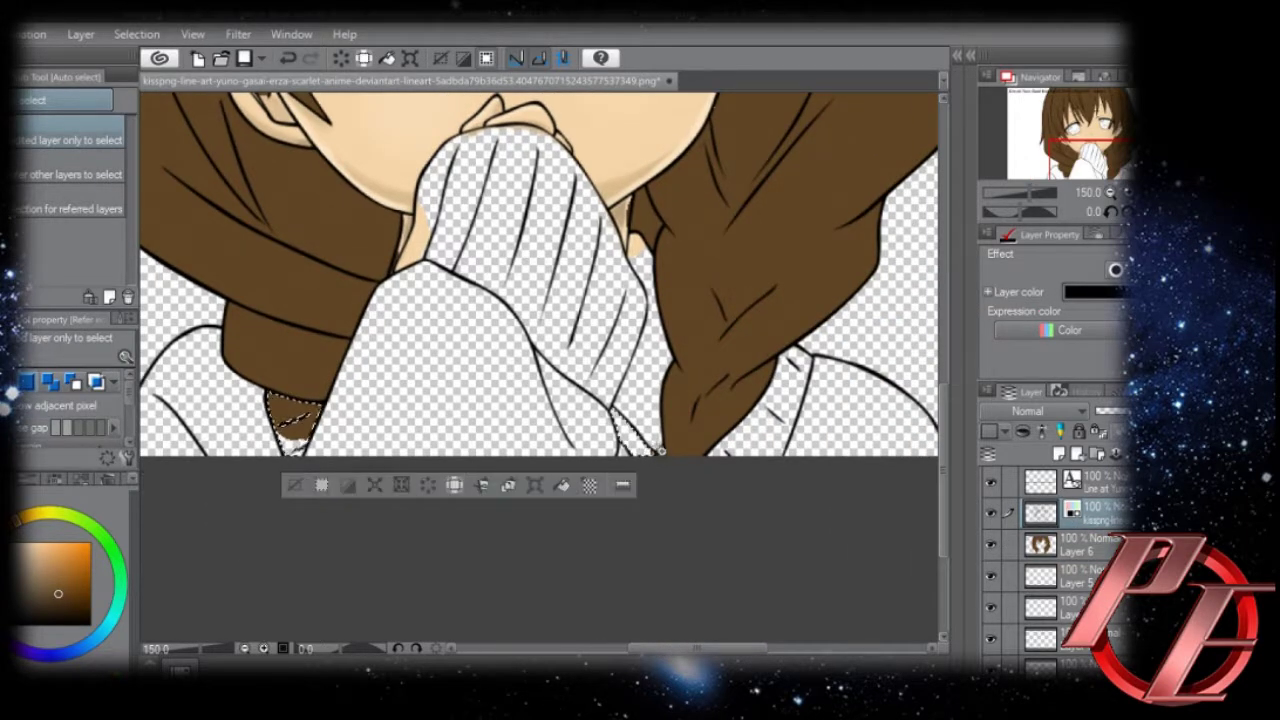
pyautogui.keyDown('shift'); pyautogui.click(623, 217); pyautogui.keyUp('shift')
pyautogui.keyDown('shift'); pyautogui.click(408, 238); pyautogui.keyUp('shift')
pyautogui.moveTo(347, 115); pyautogui.dragTo(474, 448)
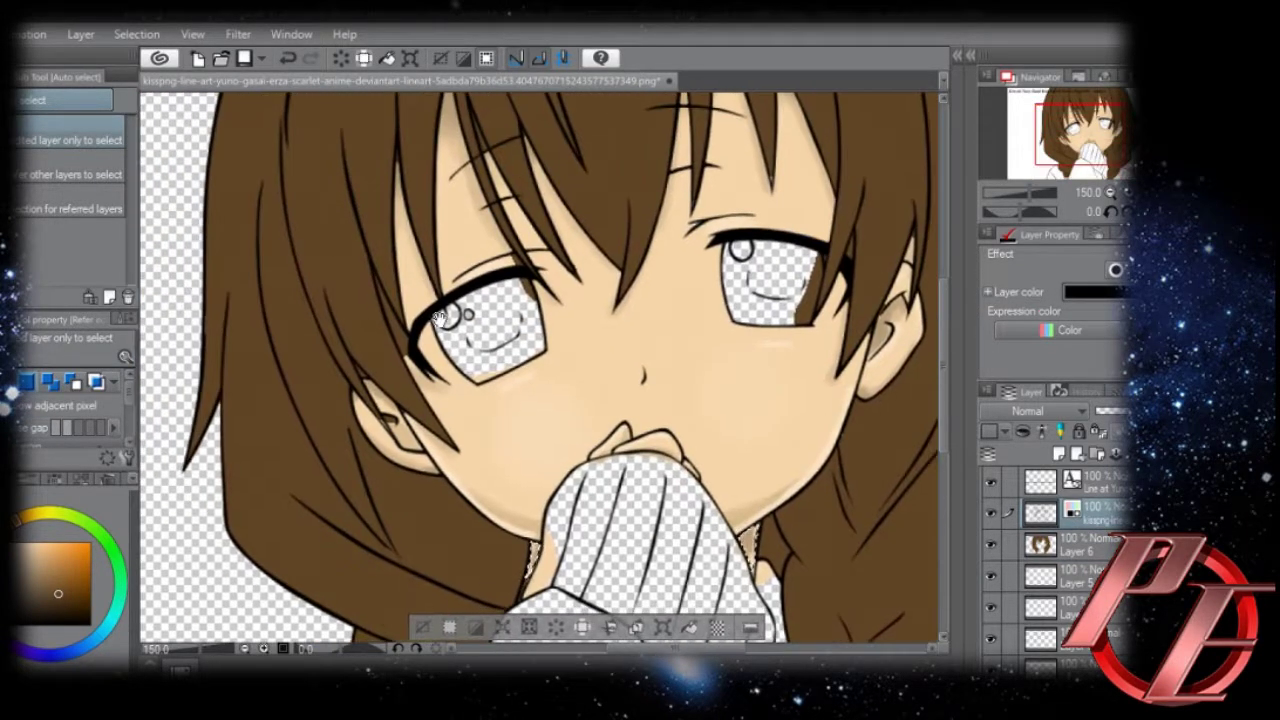
pyautogui.keyDown('shift'); pyautogui.click(404, 349); pyautogui.keyUp('shift')
pyautogui.click(1075, 545)
pyautogui.press('Delete')
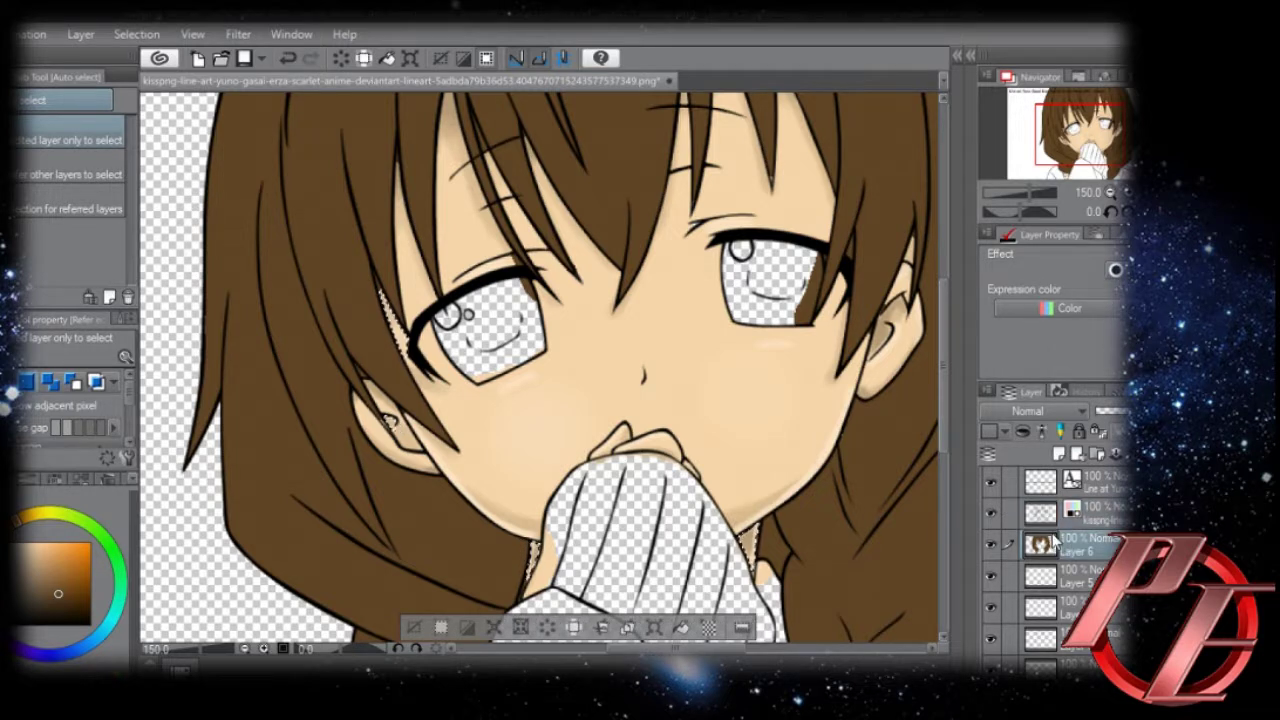
pyautogui.hotkey('ctrl', 'd')
pyautogui.moveTo(710, 199); pyautogui.dragTo(686, 349)
pyautogui.click(1112, 514)
pyautogui.click(632, 195)
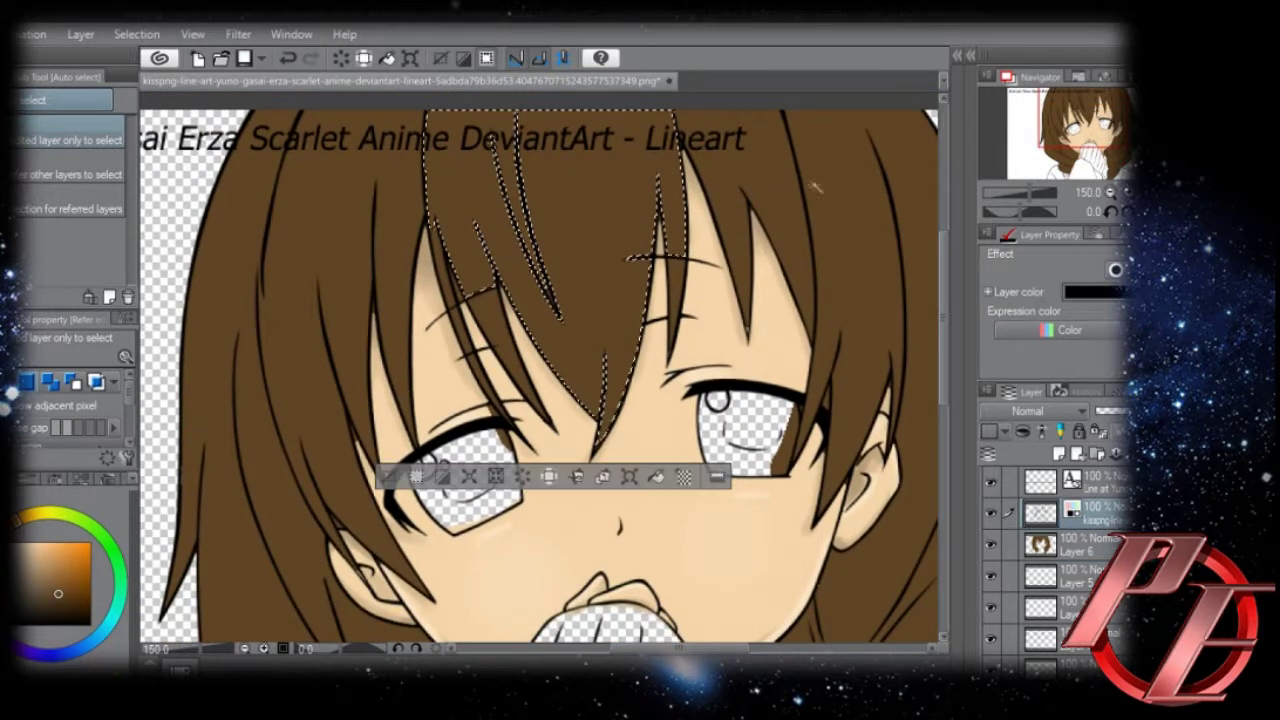
pyautogui.click(765, 196)
pyautogui.keyDown('shift'); pyautogui.click(571, 213); pyautogui.keyUp('shift')
pyautogui.keyDown('shift'); pyautogui.click(397, 208); pyautogui.keyUp('shift')
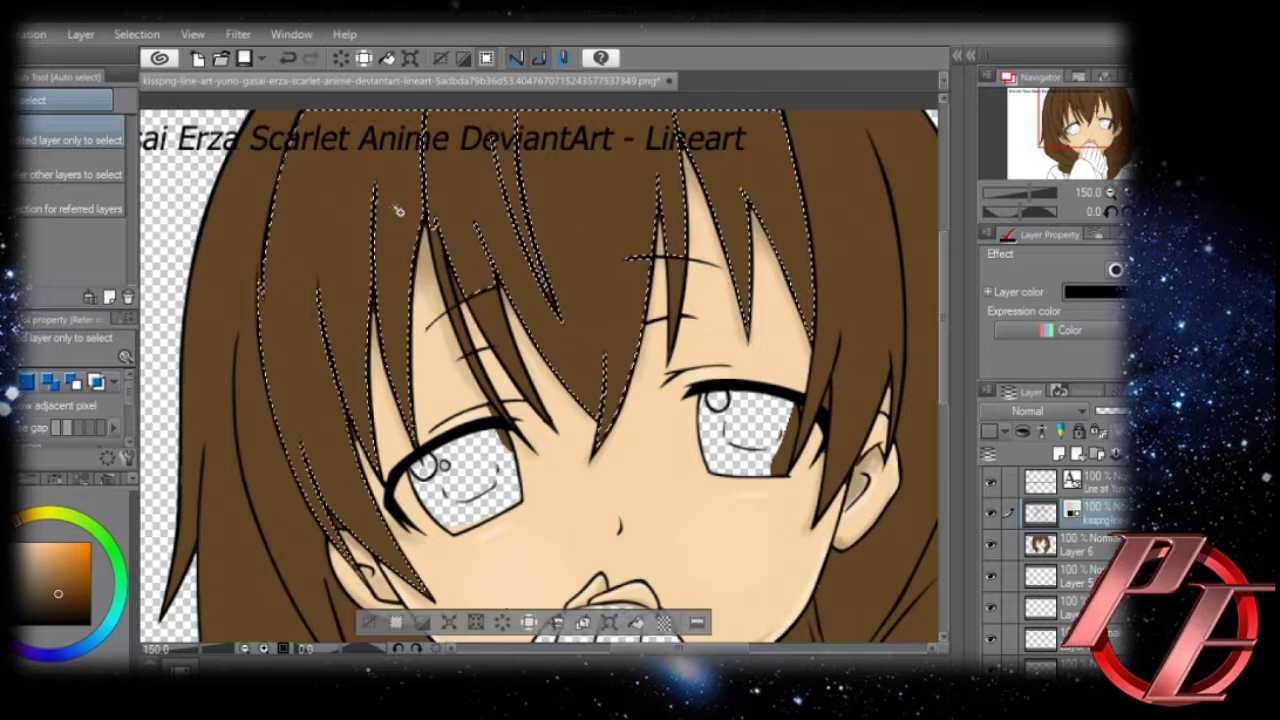
pyautogui.keyDown('shift'); pyautogui.click(231, 351); pyautogui.keyUp('shift')
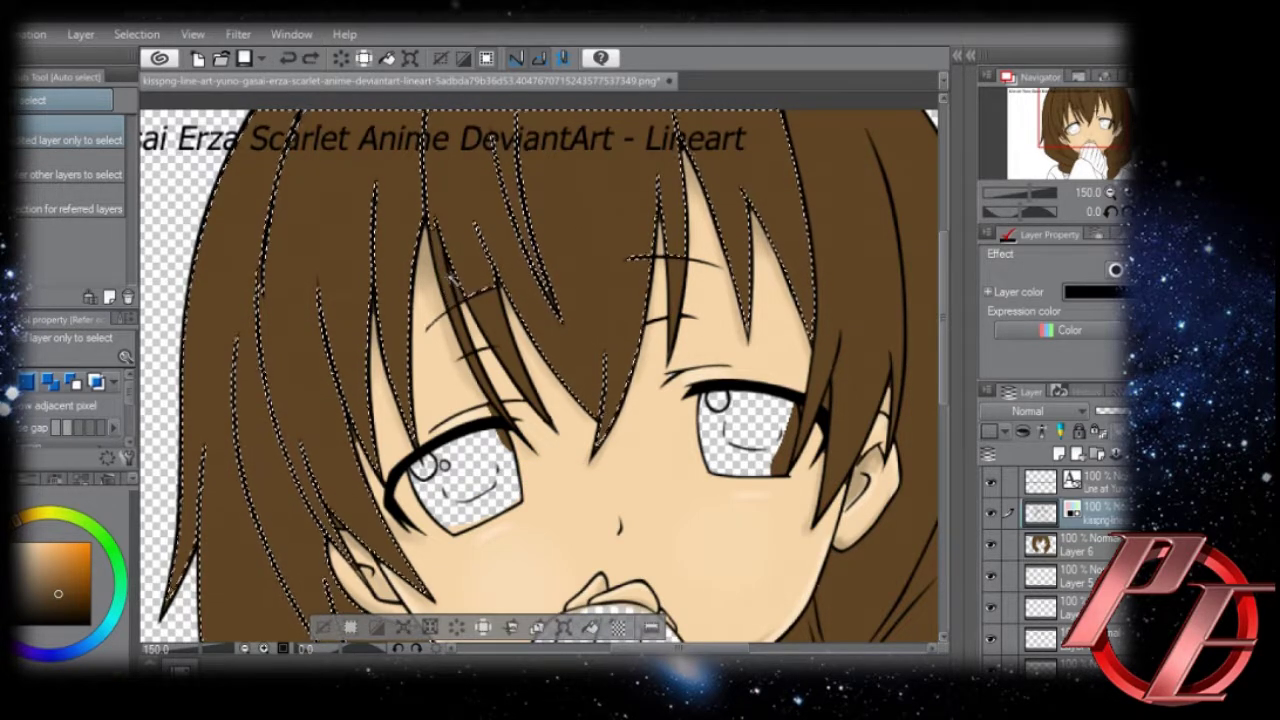
pyautogui.hotkey('ctrl', 'd')
# Add a new layer above Layer 6 and shade the forehead bangs in darker brown with the Emphasizing texture brush at size 10.
pyautogui.click(1062, 540)
pyautogui.press('b')
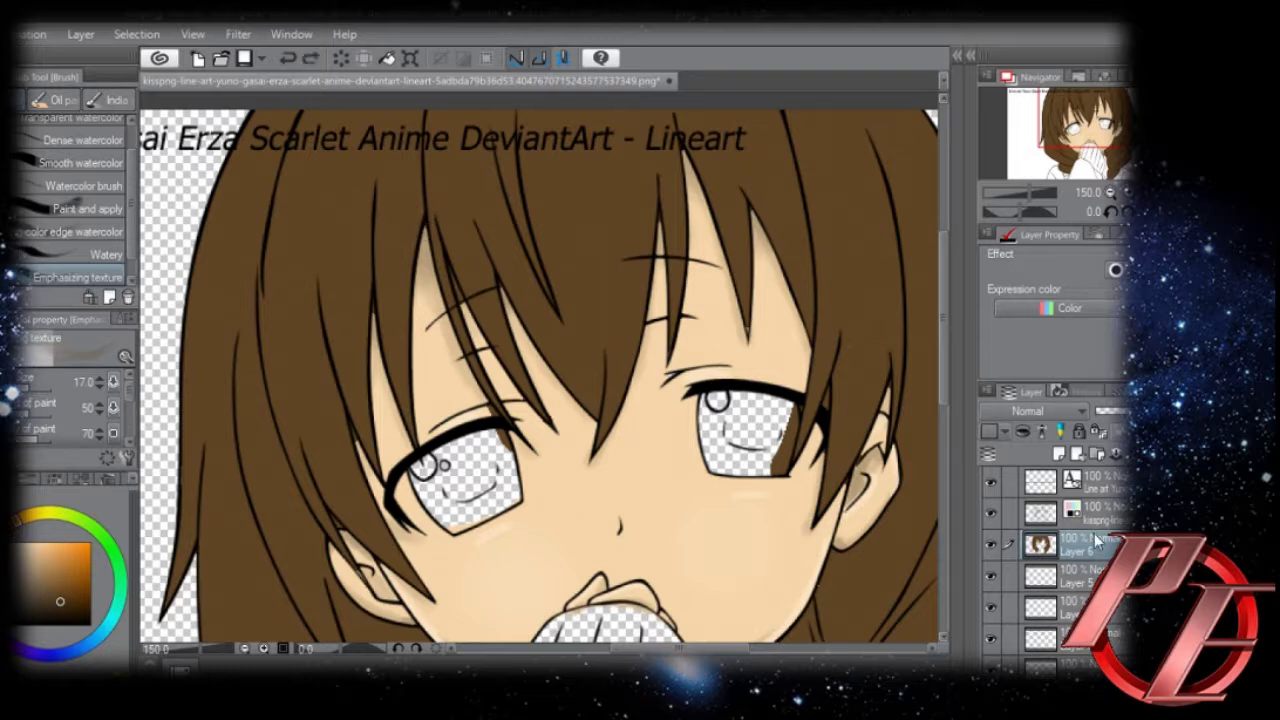
pyautogui.hotkey('ctrl', 'shift', 'n')
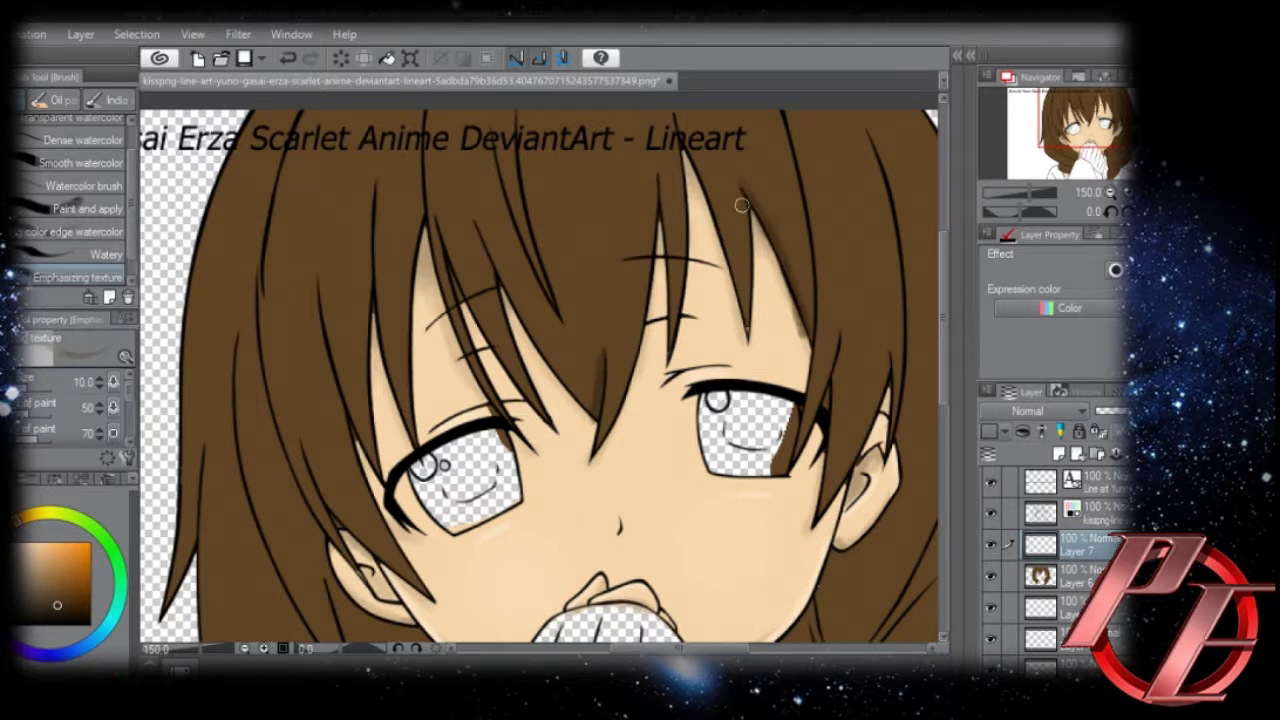
pyautogui.scroll(2, 655, 275)
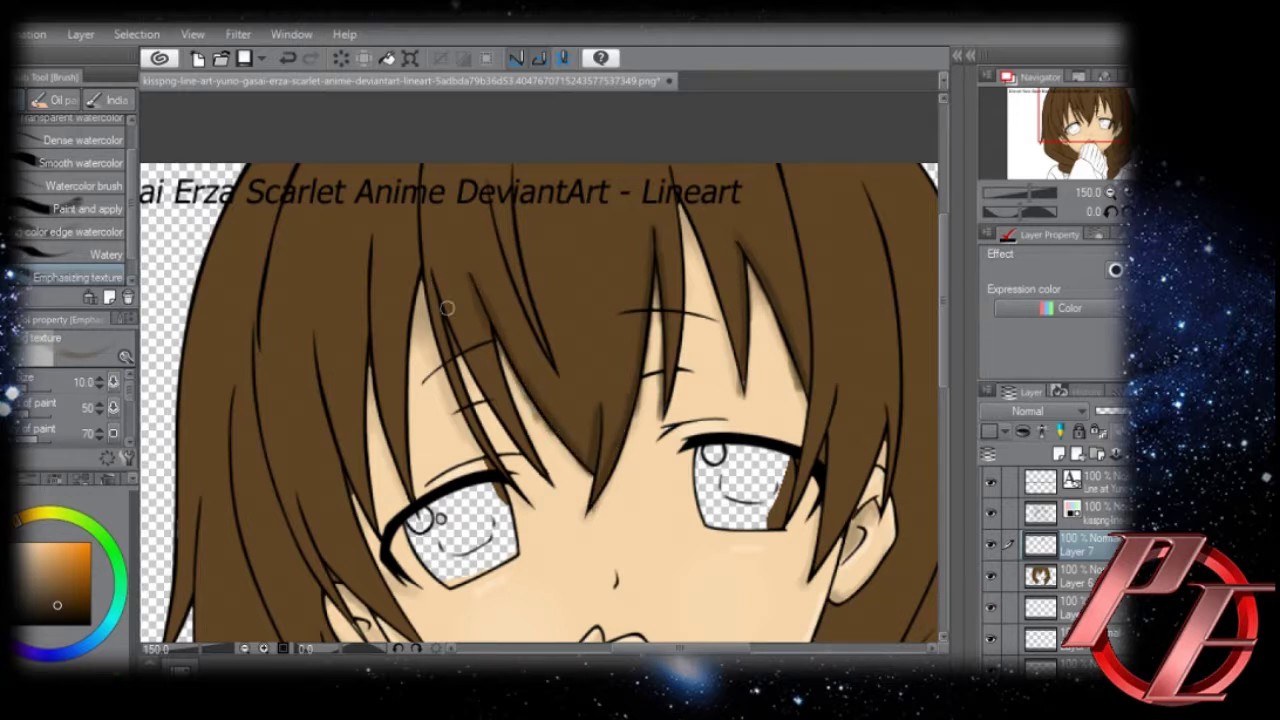
pyautogui.moveTo(487, 402); pyautogui.dragTo(497, 409)
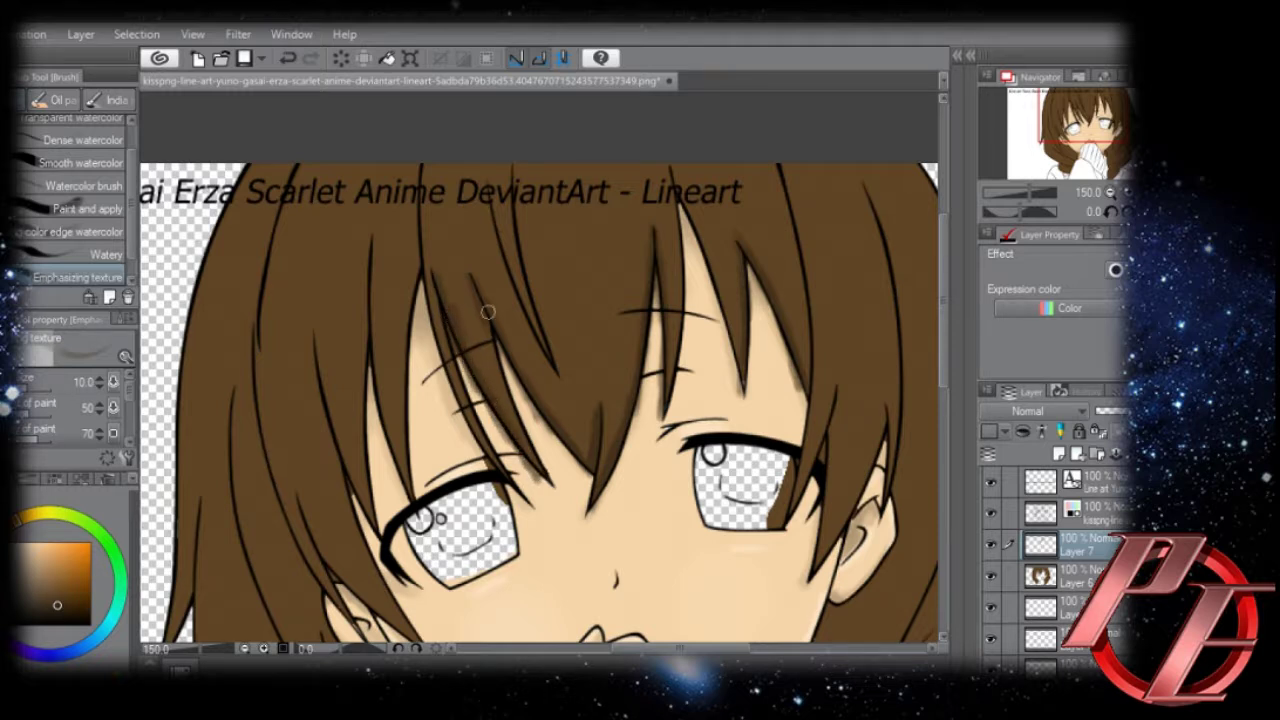
pyautogui.moveTo(416, 273); pyautogui.dragTo(402, 414)
pyautogui.moveTo(407, 347); pyautogui.dragTo(407, 466)
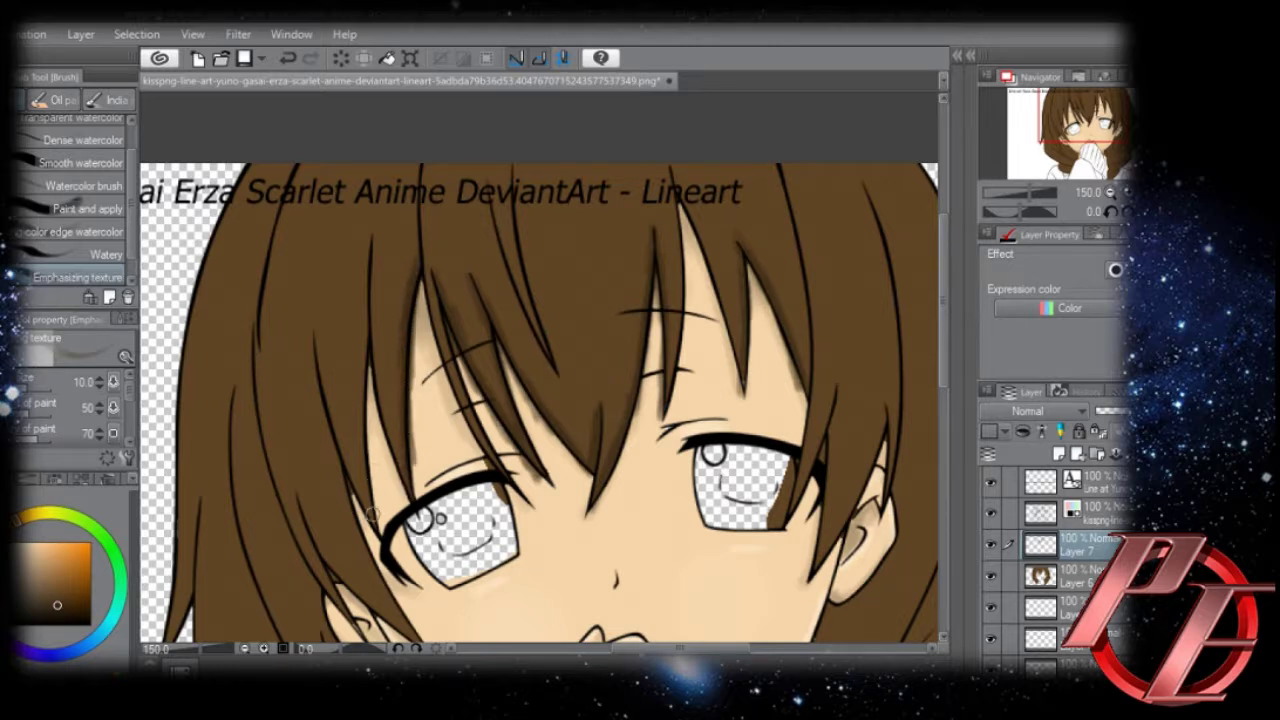
# Paint darker brown shading along the hair strands beside the left eye and above the left ear.
pyautogui.moveTo(372, 513)
pyautogui.mouseDown()
pyautogui.moveTo(364, 350)
pyautogui.moveTo(393, 276)
pyautogui.moveTo(371, 240)
pyautogui.moveTo(361, 323)
pyautogui.moveTo(360, 311)
pyautogui.moveTo(323, 392)
pyautogui.mouseUp()
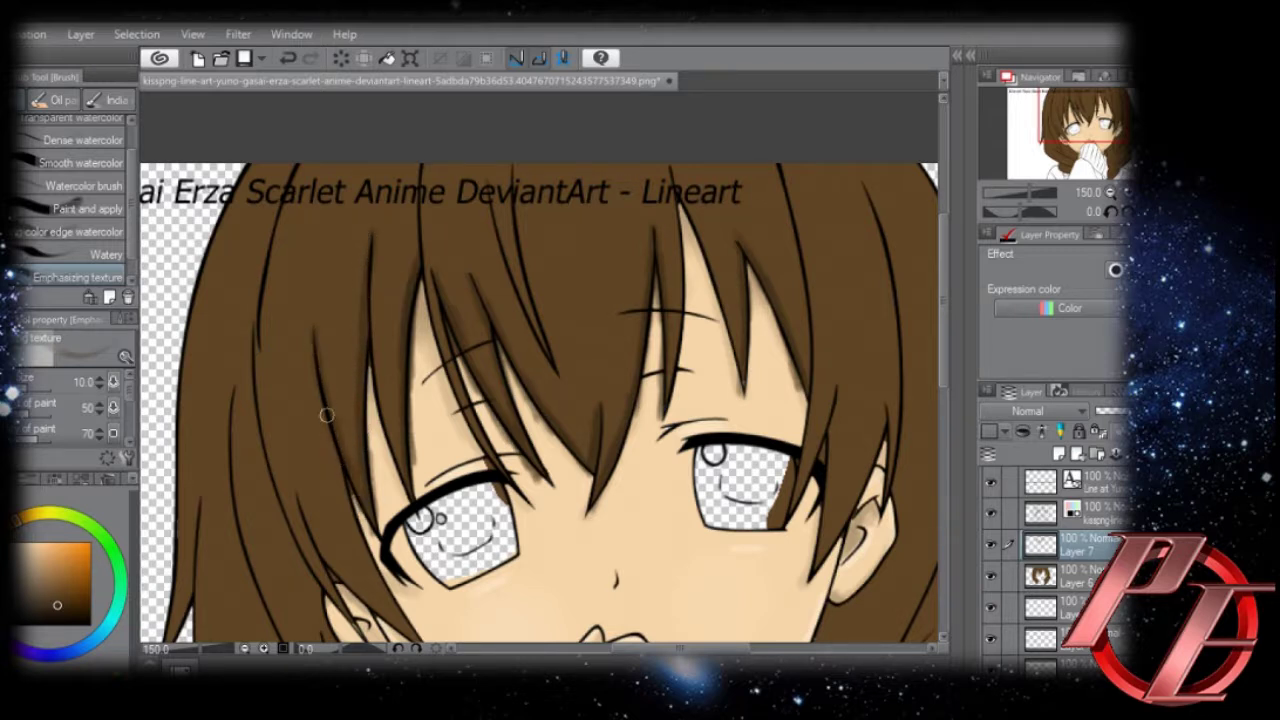
pyautogui.moveTo(349, 457); pyautogui.dragTo(333, 390)
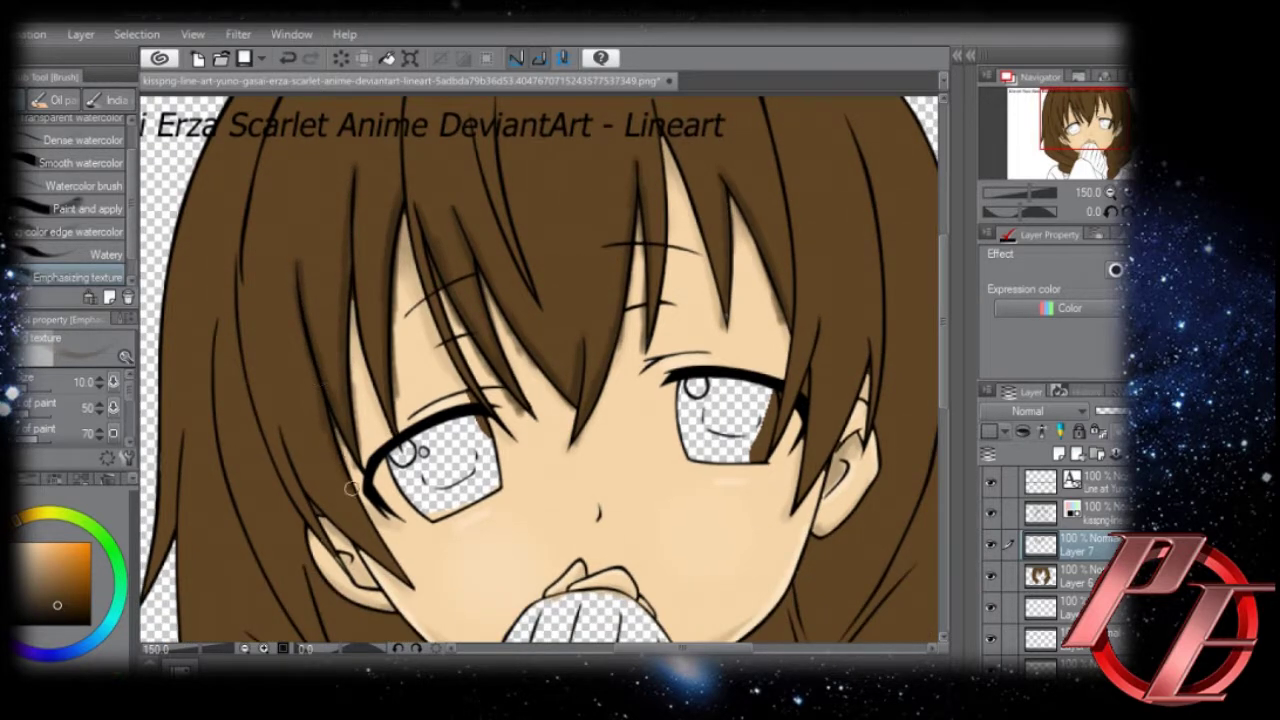
pyautogui.moveTo(364, 512); pyautogui.dragTo(396, 560)
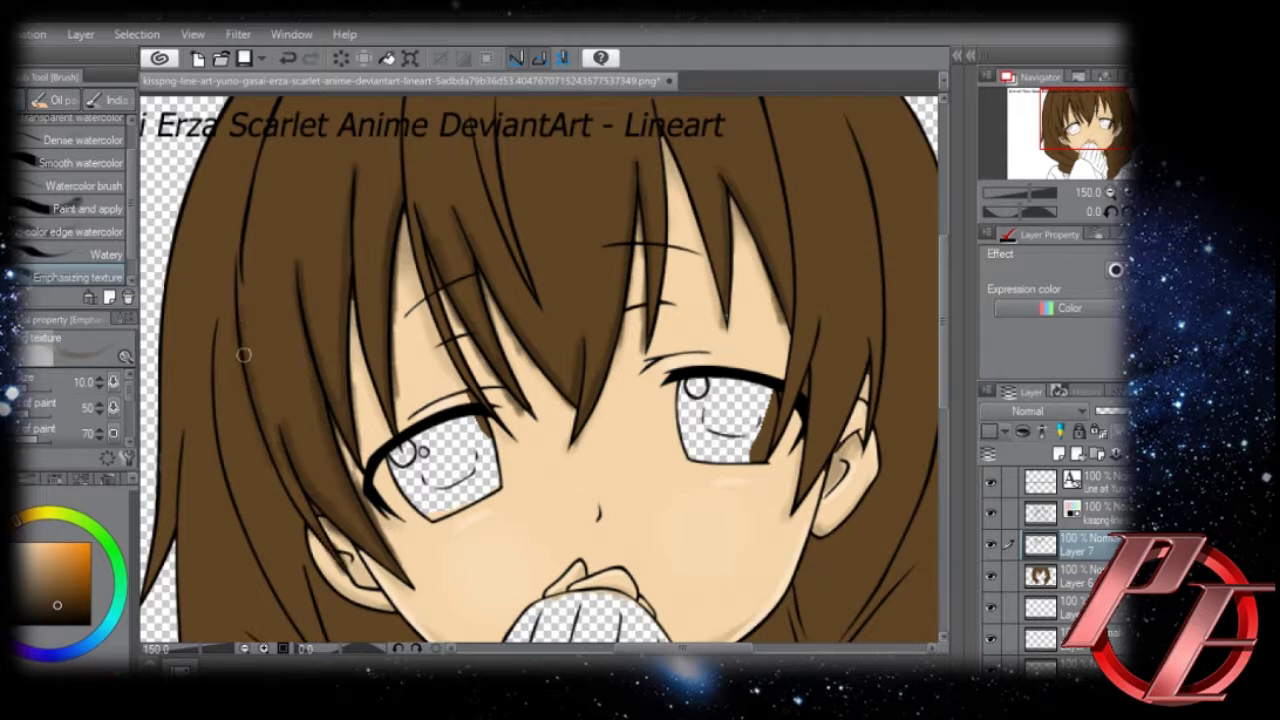
# Shade the edges of the hair strands framing the right eye and right ear in darker brown.
pyautogui.scroll(2, 236, 362)
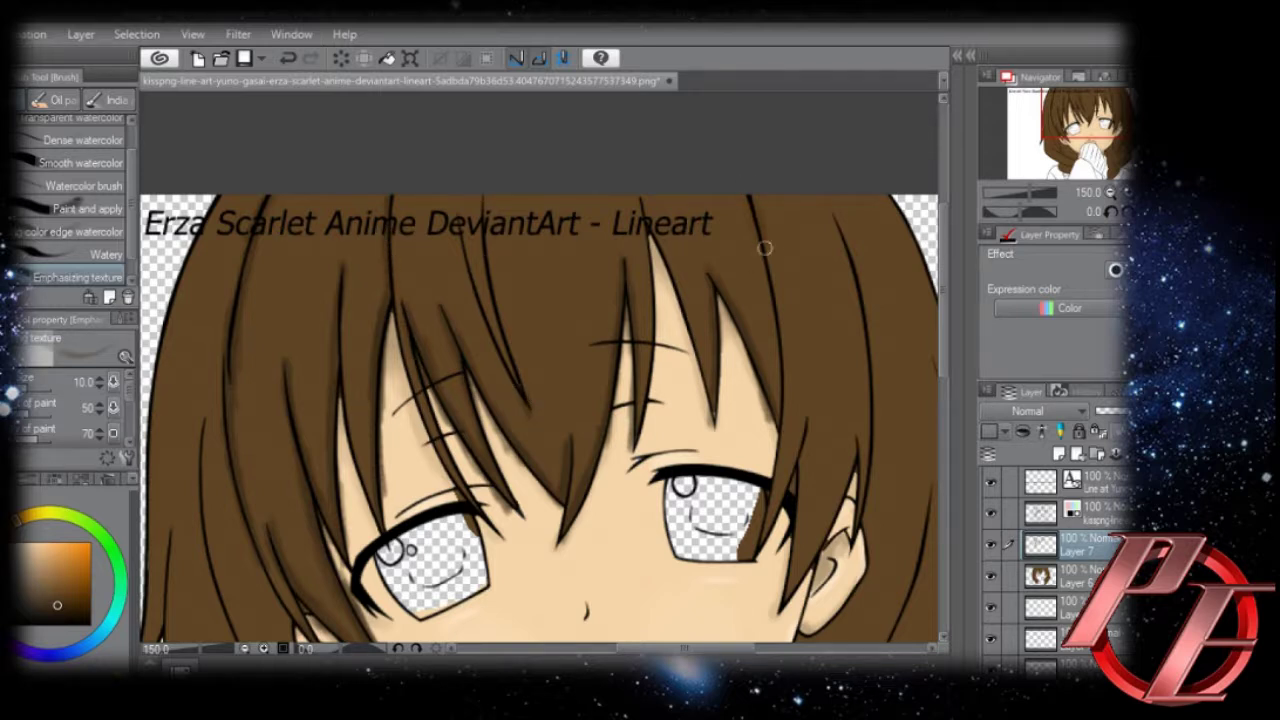
pyautogui.moveTo(764, 248)
pyautogui.mouseDown()
pyautogui.moveTo(786, 419)
pyautogui.moveTo(771, 481)
pyautogui.mouseUp()
pyautogui.moveTo(806, 416); pyautogui.dragTo(788, 577)
pyautogui.moveTo(796, 520)
pyautogui.mouseDown()
pyautogui.moveTo(781, 604)
pyautogui.moveTo(797, 537)
pyautogui.mouseUp()
pyautogui.moveTo(640, 261); pyautogui.dragTo(514, 145)
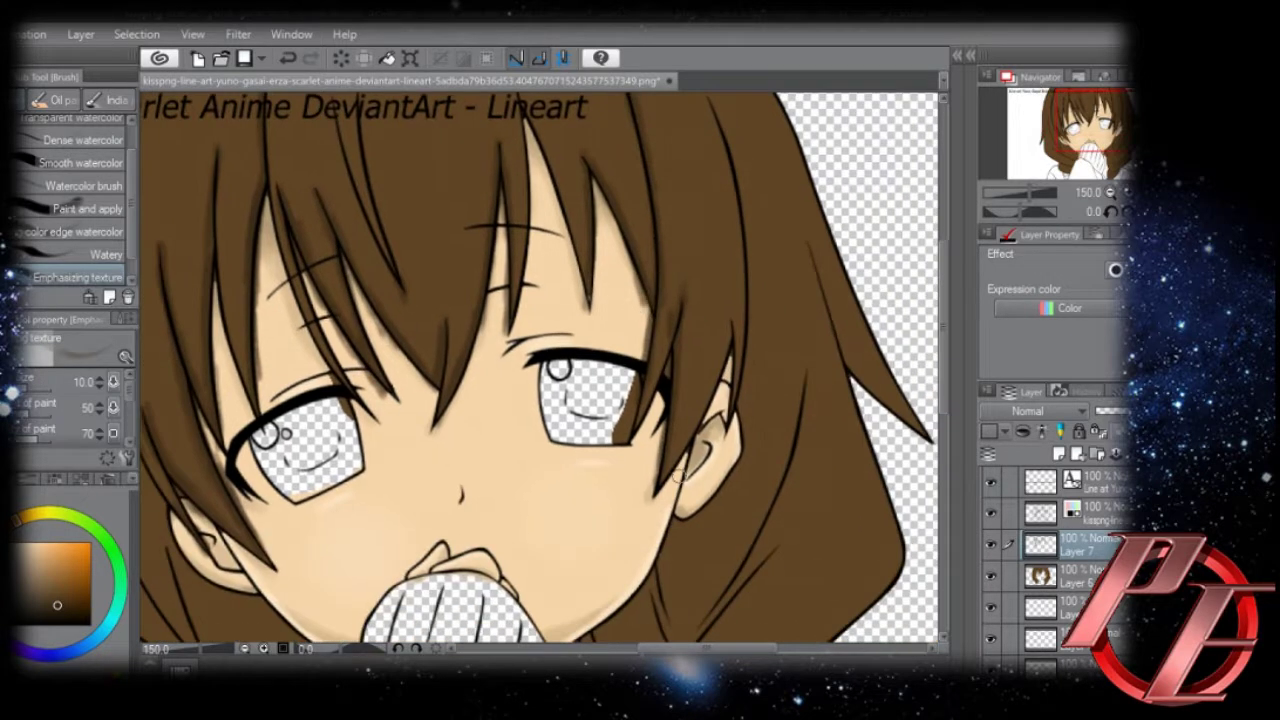
pyautogui.moveTo(680, 474)
pyautogui.mouseDown()
pyautogui.moveTo(728, 324)
pyautogui.moveTo(680, 436)
pyautogui.mouseUp()
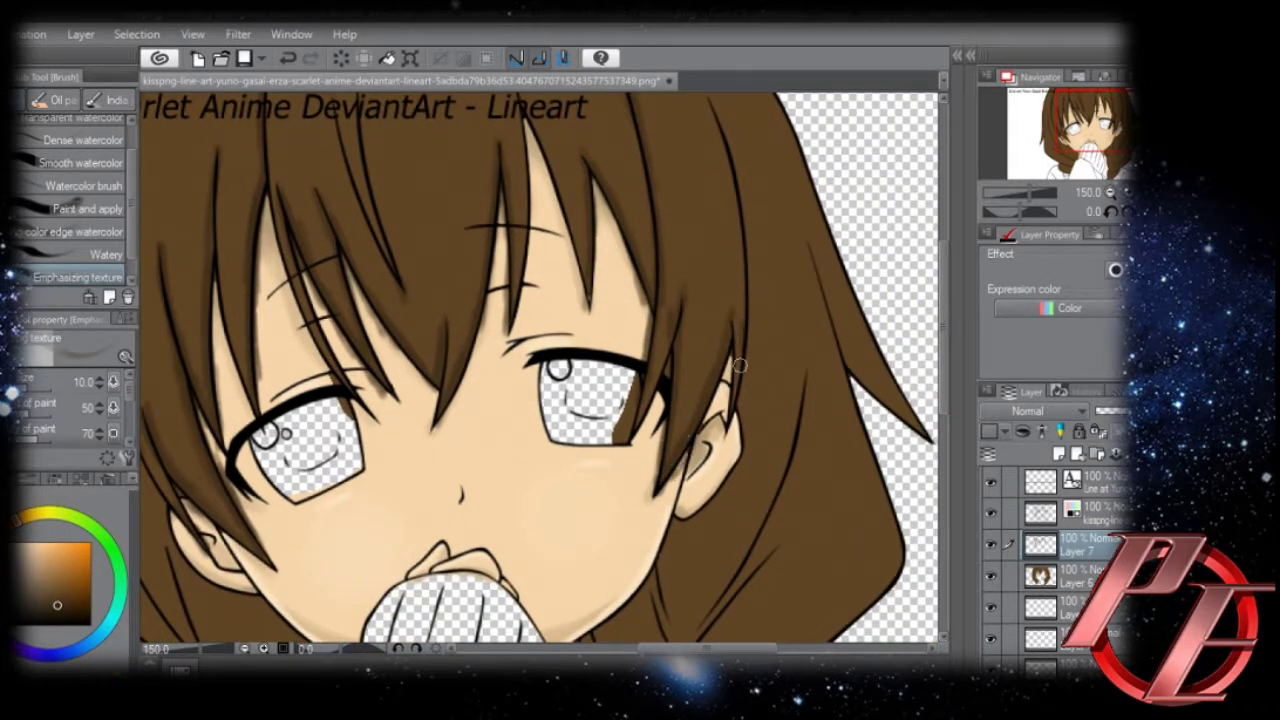
# Shade the hair behind the right ear and the upper folds and edges of the right braid in darker brown.
pyautogui.moveTo(669, 565); pyautogui.dragTo(659, 513)
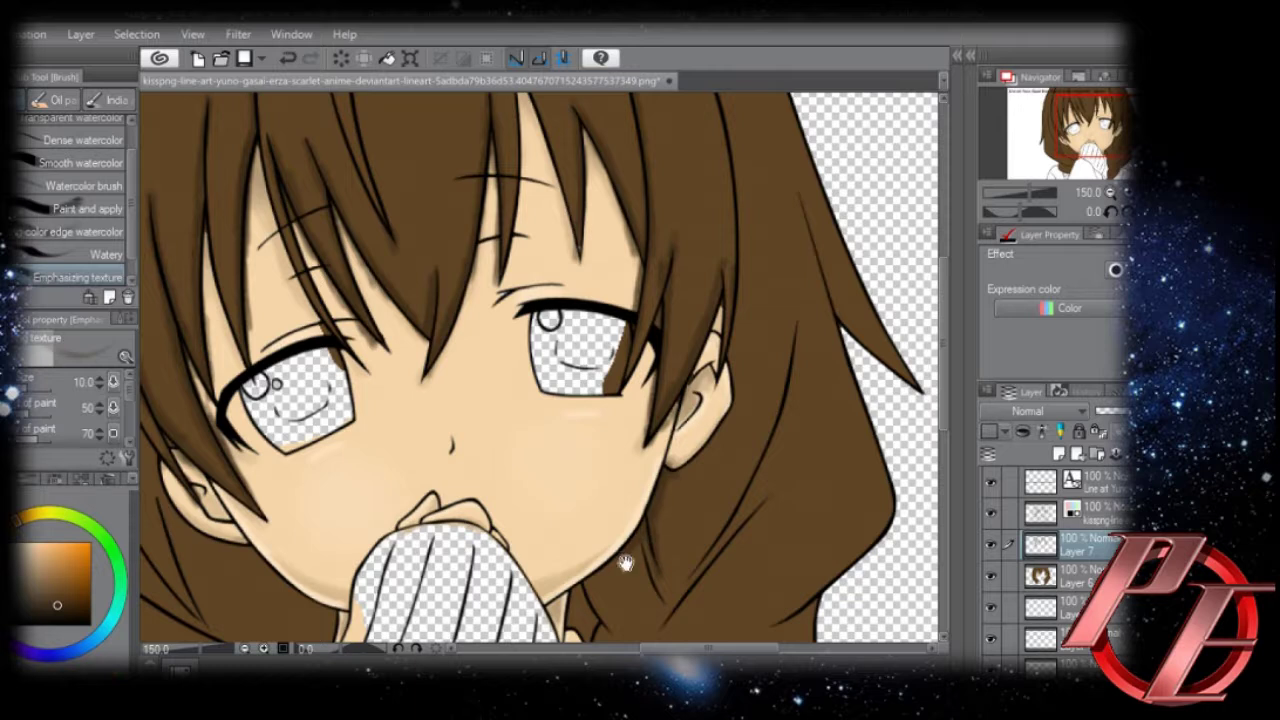
pyautogui.moveTo(625, 563); pyautogui.dragTo(659, 459)
pyautogui.moveTo(718, 523)
pyautogui.mouseDown()
pyautogui.moveTo(686, 565)
pyautogui.moveTo(757, 436)
pyautogui.moveTo(803, 288)
pyautogui.moveTo(762, 429)
pyautogui.mouseUp()
pyautogui.moveTo(709, 168)
pyautogui.mouseDown()
pyautogui.moveTo(745, 403)
pyautogui.moveTo(733, 472)
pyautogui.mouseUp()
pyautogui.moveTo(804, 320); pyautogui.dragTo(867, 518)
pyautogui.moveTo(832, 476); pyautogui.dragTo(793, 325)
pyautogui.moveTo(748, 463); pyautogui.dragTo(708, 488)
pyautogui.moveTo(786, 430)
pyautogui.mouseDown()
pyautogui.moveTo(744, 462)
pyautogui.moveTo(824, 390)
pyautogui.mouseUp()
pyautogui.moveTo(734, 440); pyautogui.dragTo(765, 312)
pyautogui.moveTo(632, 459); pyautogui.dragTo(684, 418)
pyautogui.moveTo(622, 421)
pyautogui.mouseDown()
pyautogui.moveTo(634, 454)
pyautogui.moveTo(670, 430)
pyautogui.mouseUp()
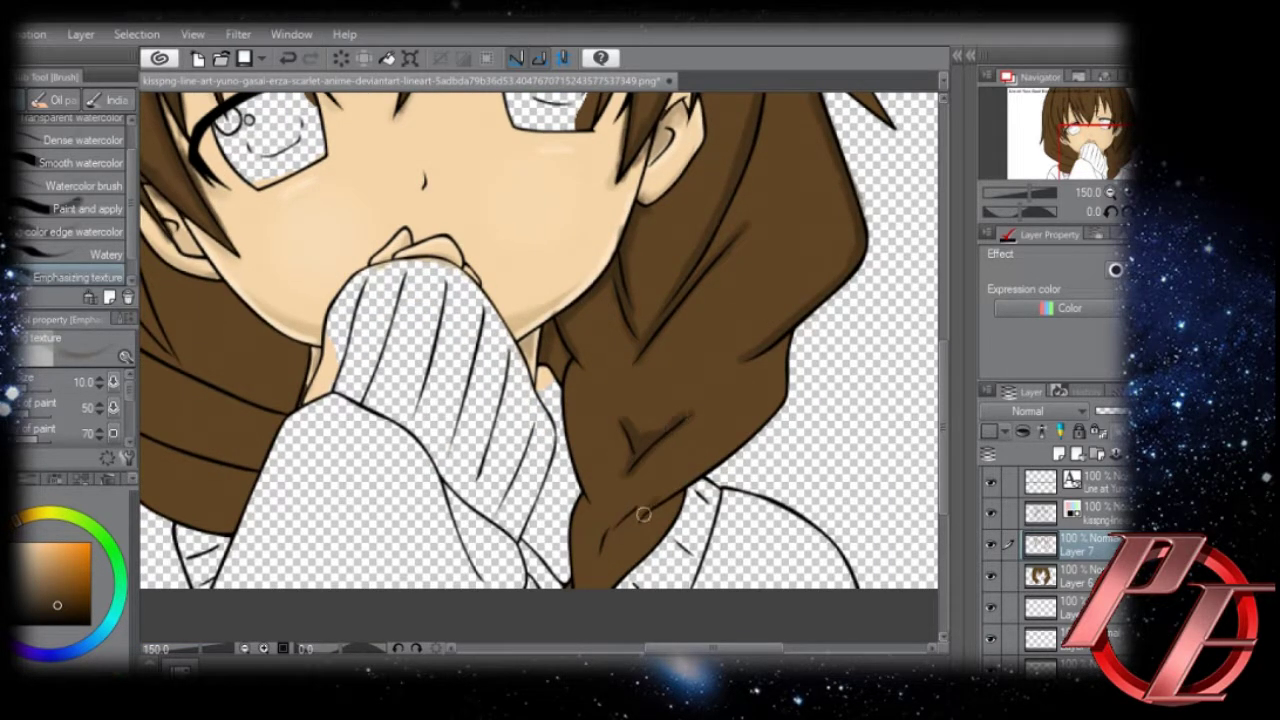
# Shade the lower folds and both edges of the right braid down to its tip.
pyautogui.moveTo(643, 514)
pyautogui.mouseDown()
pyautogui.moveTo(775, 403)
pyautogui.moveTo(784, 367)
pyautogui.moveTo(753, 358)
pyautogui.mouseUp()
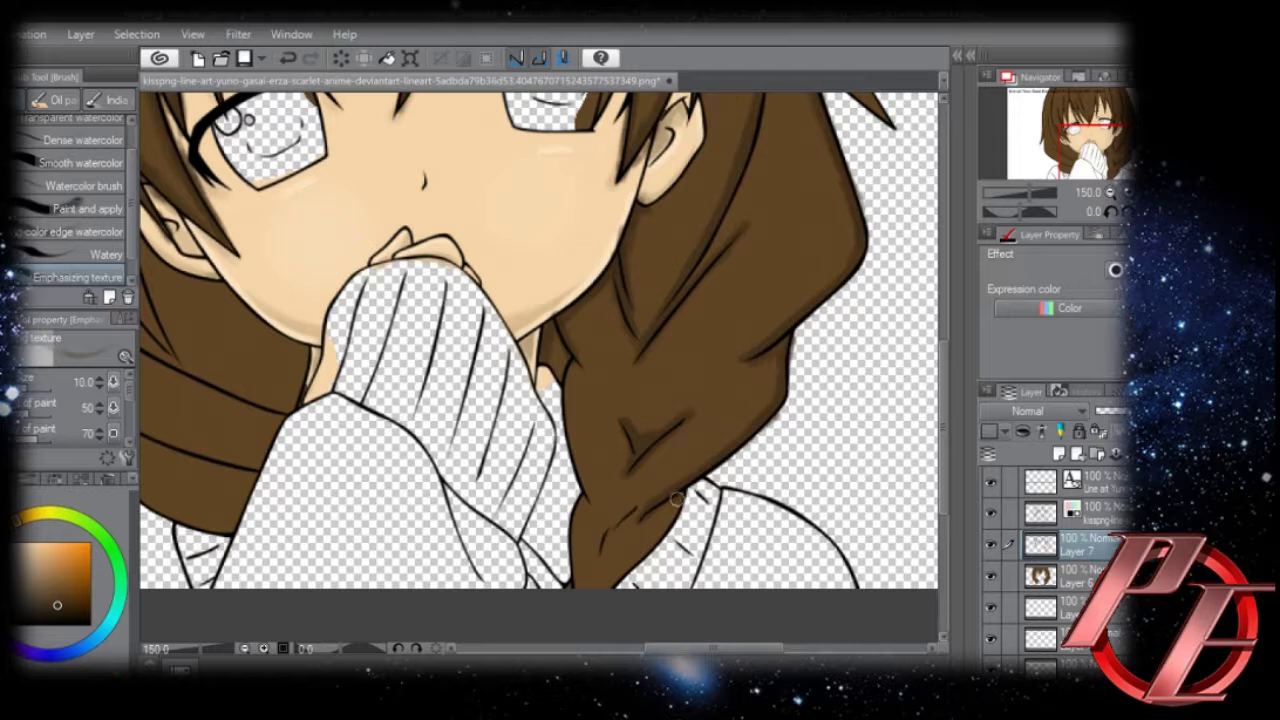
pyautogui.moveTo(677, 499); pyautogui.dragTo(689, 431)
pyautogui.moveTo(612, 478)
pyautogui.mouseDown()
pyautogui.moveTo(645, 444)
pyautogui.moveTo(680, 467)
pyautogui.moveTo(627, 512)
pyautogui.moveTo(590, 478)
pyautogui.moveTo(597, 449)
pyautogui.mouseUp()
pyautogui.moveTo(583, 310)
pyautogui.mouseDown()
pyautogui.moveTo(578, 382)
pyautogui.moveTo(601, 425)
pyautogui.mouseUp()
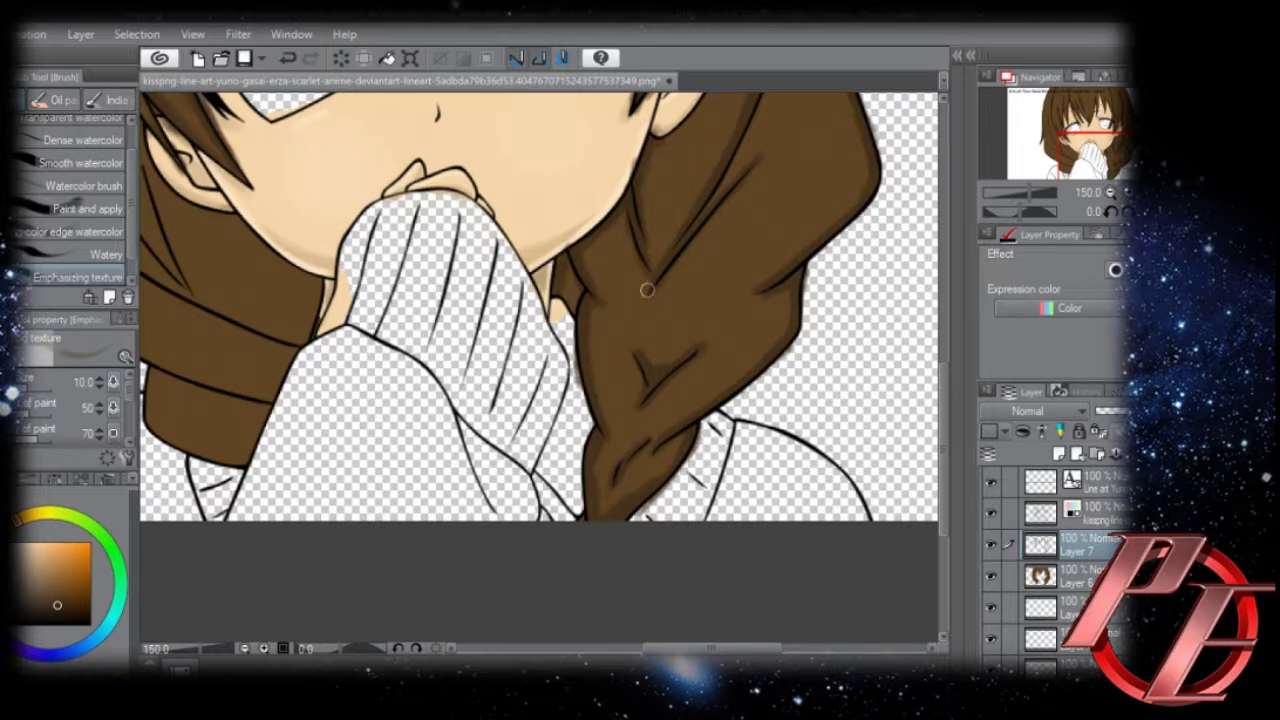
# Shade the strand lines of the left hair section below the left ear in darker brown.
pyautogui.moveTo(622, 257)
pyautogui.mouseDown()
pyautogui.moveTo(606, 337)
pyautogui.moveTo(790, 207)
pyautogui.moveTo(740, 247)
pyautogui.moveTo(732, 220)
pyautogui.mouseUp()
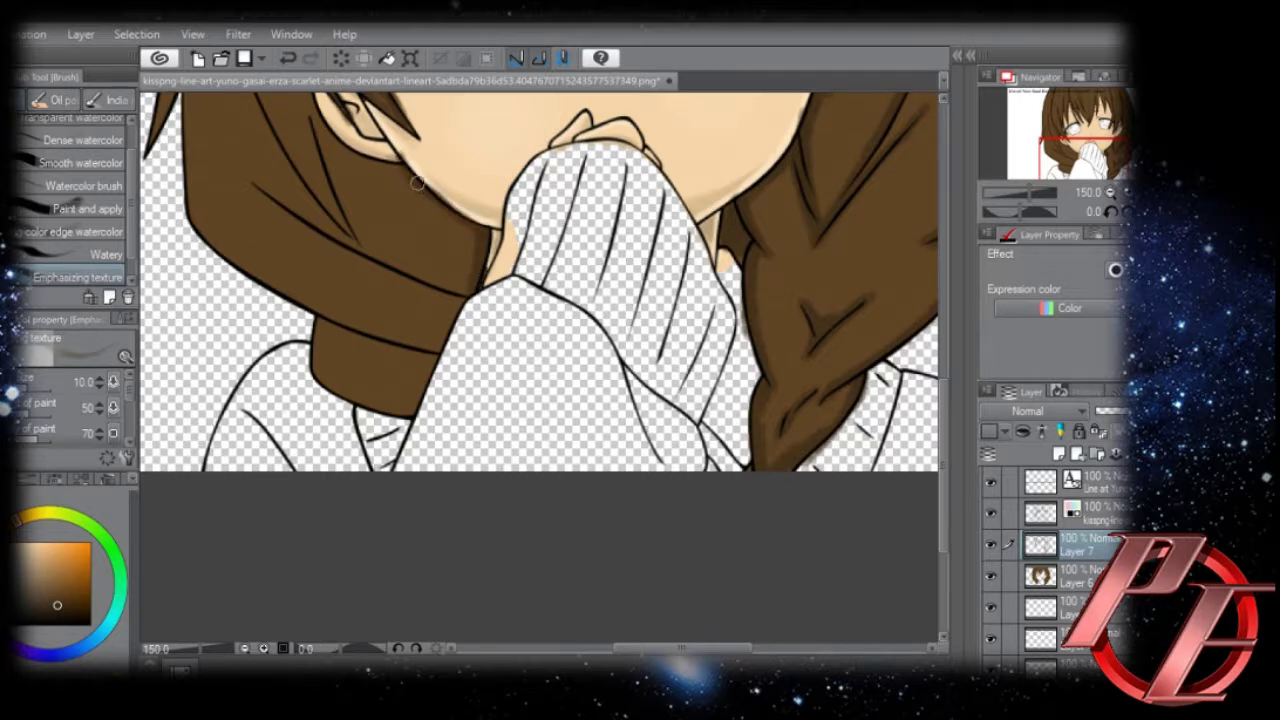
pyautogui.moveTo(311, 110)
pyautogui.mouseDown()
pyautogui.moveTo(353, 229)
pyautogui.moveTo(343, 220)
pyautogui.mouseUp()
pyautogui.moveTo(306, 160); pyautogui.dragTo(325, 207)
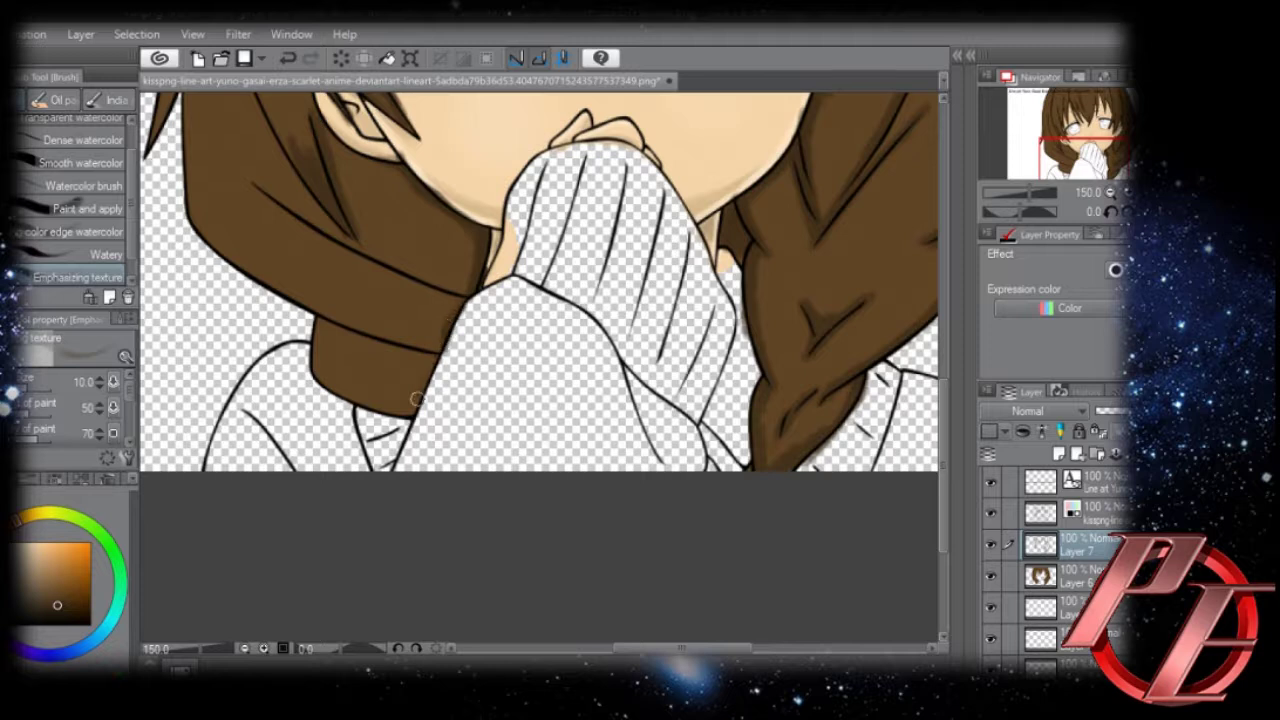
# Shade the edges and strand line of the lowest section of the left braid beside the sleeve.
pyautogui.press('^')
pyautogui.press('^')
pyautogui.press('^')
pyautogui.press('^')
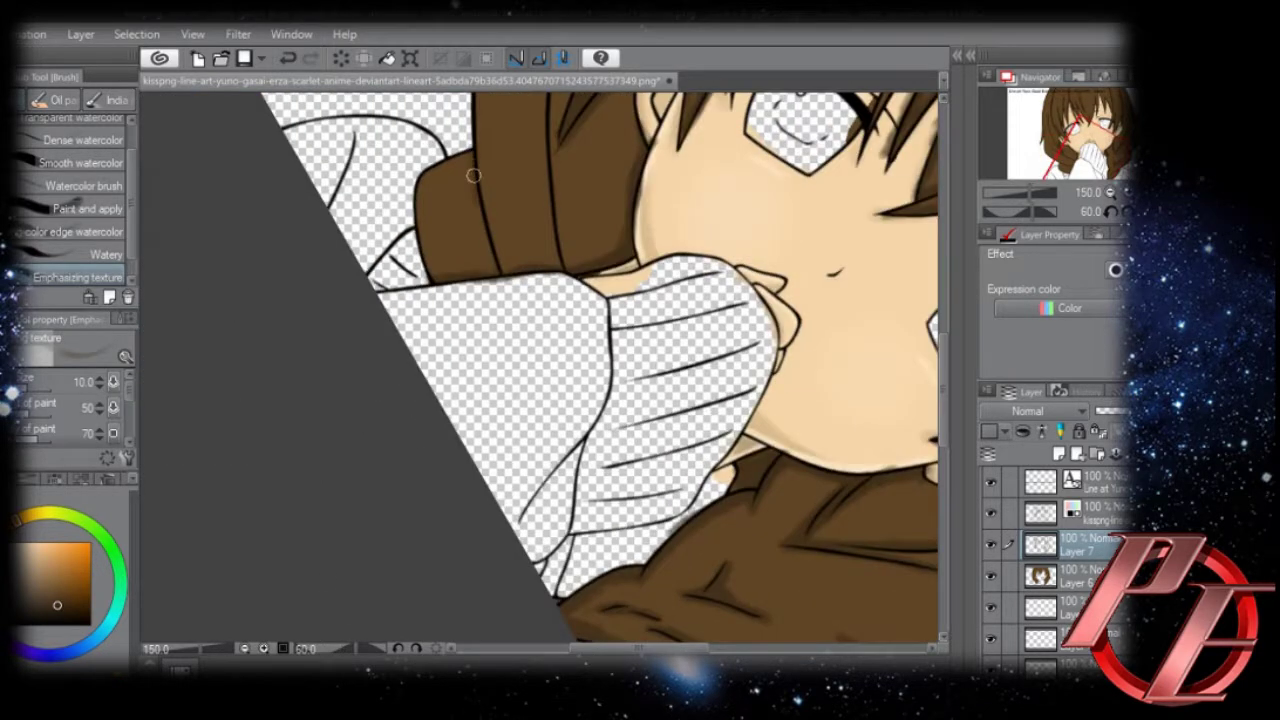
pyautogui.moveTo(474, 175)
pyautogui.mouseDown()
pyautogui.moveTo(494, 257)
pyautogui.moveTo(471, 196)
pyautogui.mouseUp()
pyautogui.moveTo(439, 284)
pyautogui.mouseDown()
pyautogui.moveTo(420, 226)
pyautogui.moveTo(450, 158)
pyautogui.mouseUp()
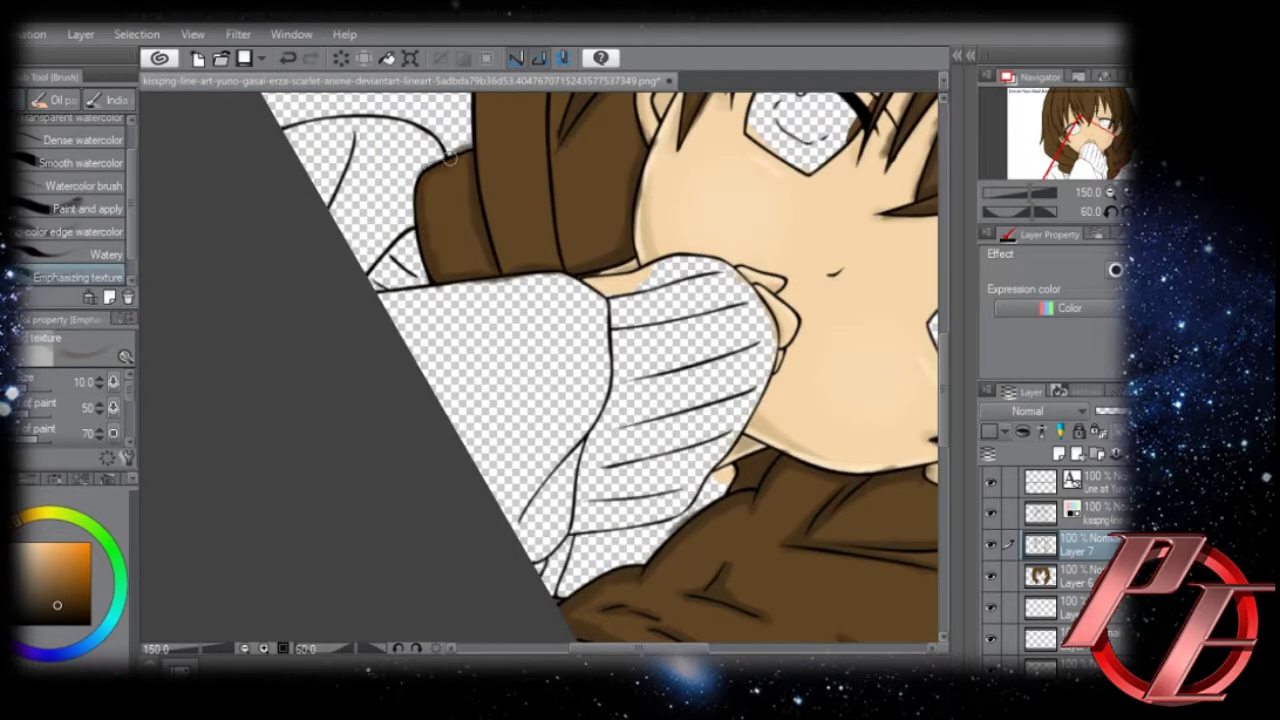
pyautogui.moveTo(461, 278); pyautogui.dragTo(470, 177)
pyautogui.moveTo(510, 270)
pyautogui.mouseDown()
pyautogui.moveTo(485, 155)
pyautogui.moveTo(518, 298)
pyautogui.mouseUp()
pyautogui.moveTo(496, 142)
pyautogui.mouseDown()
pyautogui.moveTo(497, 257)
pyautogui.moveTo(495, 144)
pyautogui.mouseUp()
# Shade the outer edge and long strand lines of the left braid, including the hair beneath the left ear.
pyautogui.scroll(3, 494, 142)
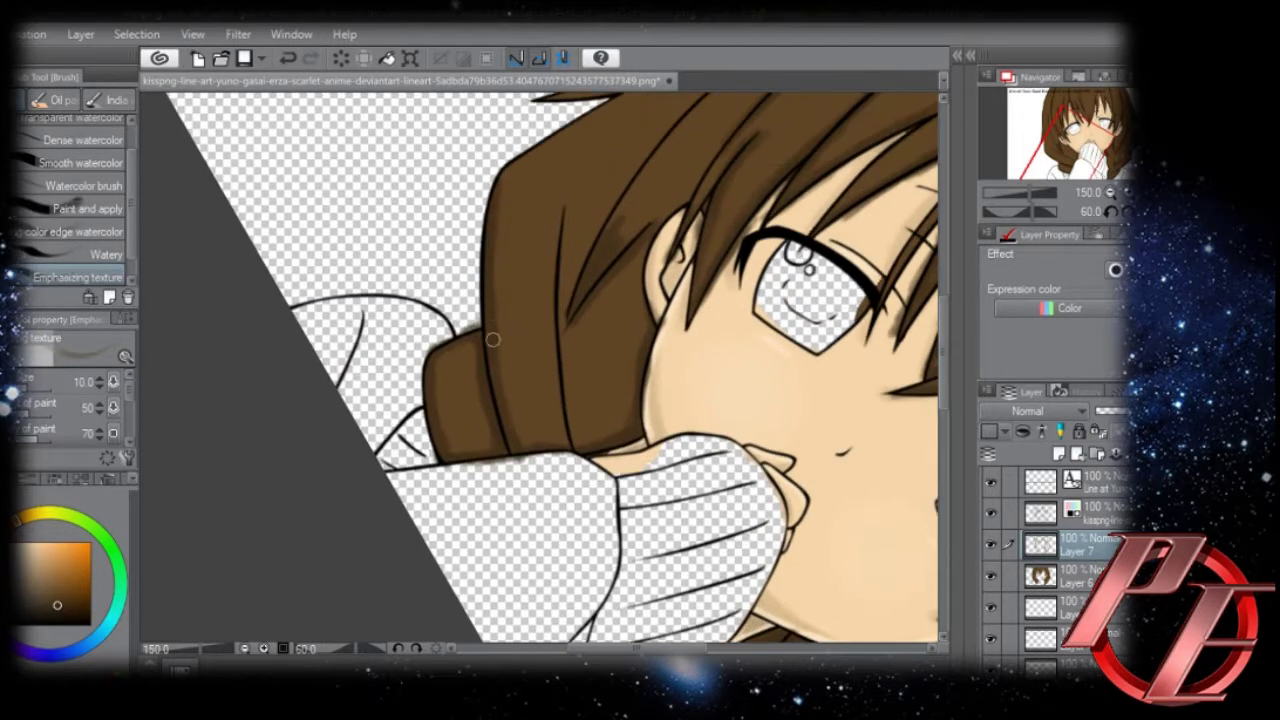
pyautogui.moveTo(500, 256); pyautogui.dragTo(502, 392)
pyautogui.moveTo(563, 200); pyautogui.dragTo(564, 430)
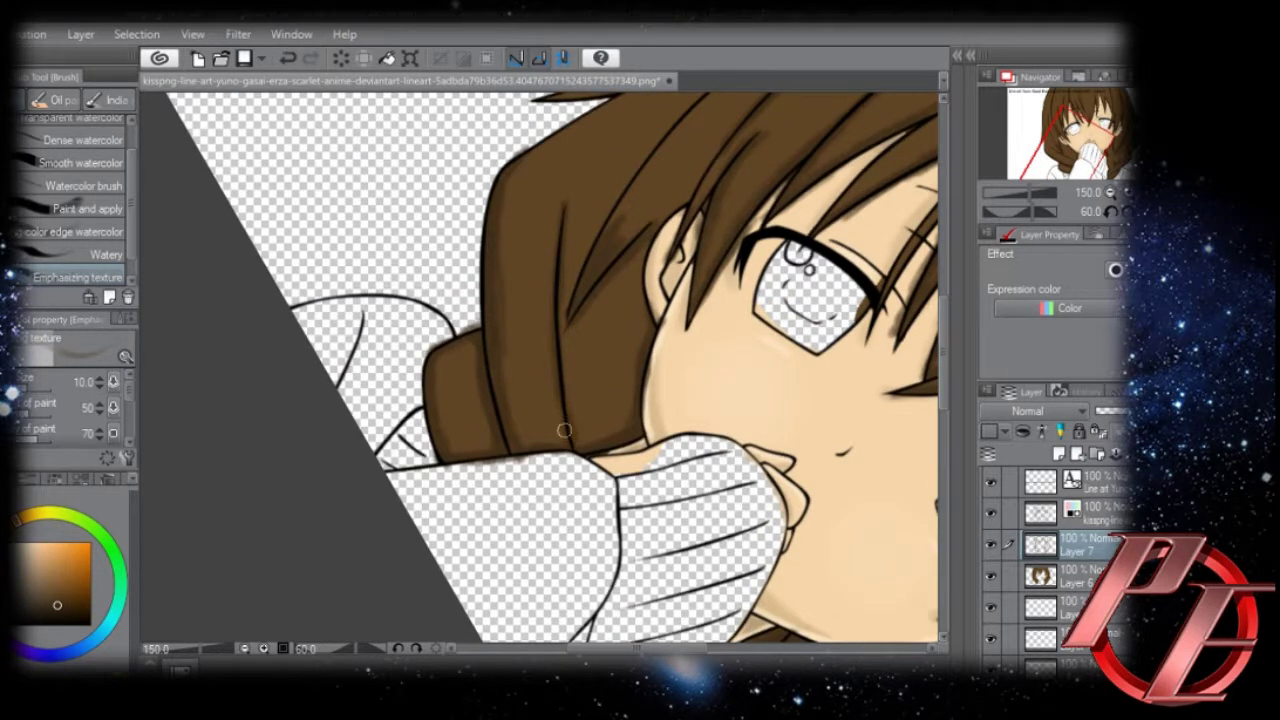
pyautogui.moveTo(552, 312); pyautogui.dragTo(553, 259)
pyautogui.moveTo(657, 230); pyautogui.dragTo(646, 308)
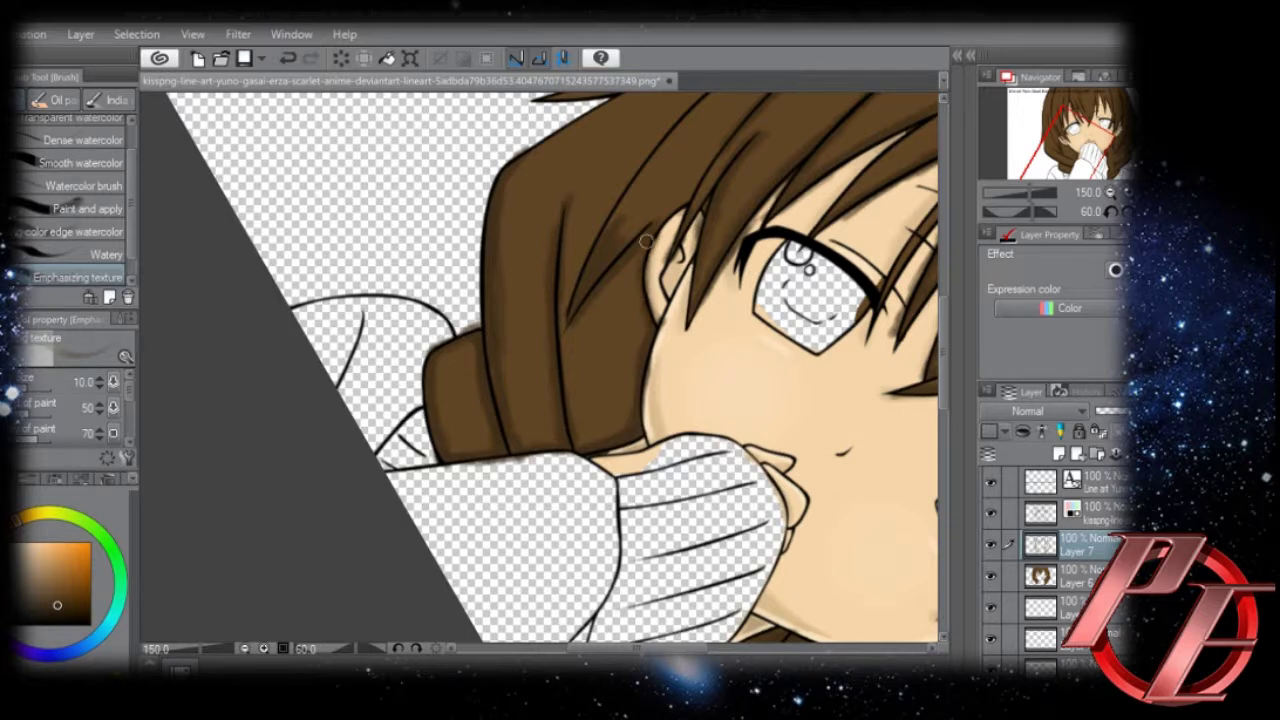
pyautogui.moveTo(563, 378); pyautogui.dragTo(566, 331)
pyautogui.moveTo(654, 273); pyautogui.dragTo(604, 353)
# Shade the outer contour of the left hair, from the braid's bend past the pointed side strand up to the crown.
pyautogui.scroll(1, 603, 355)
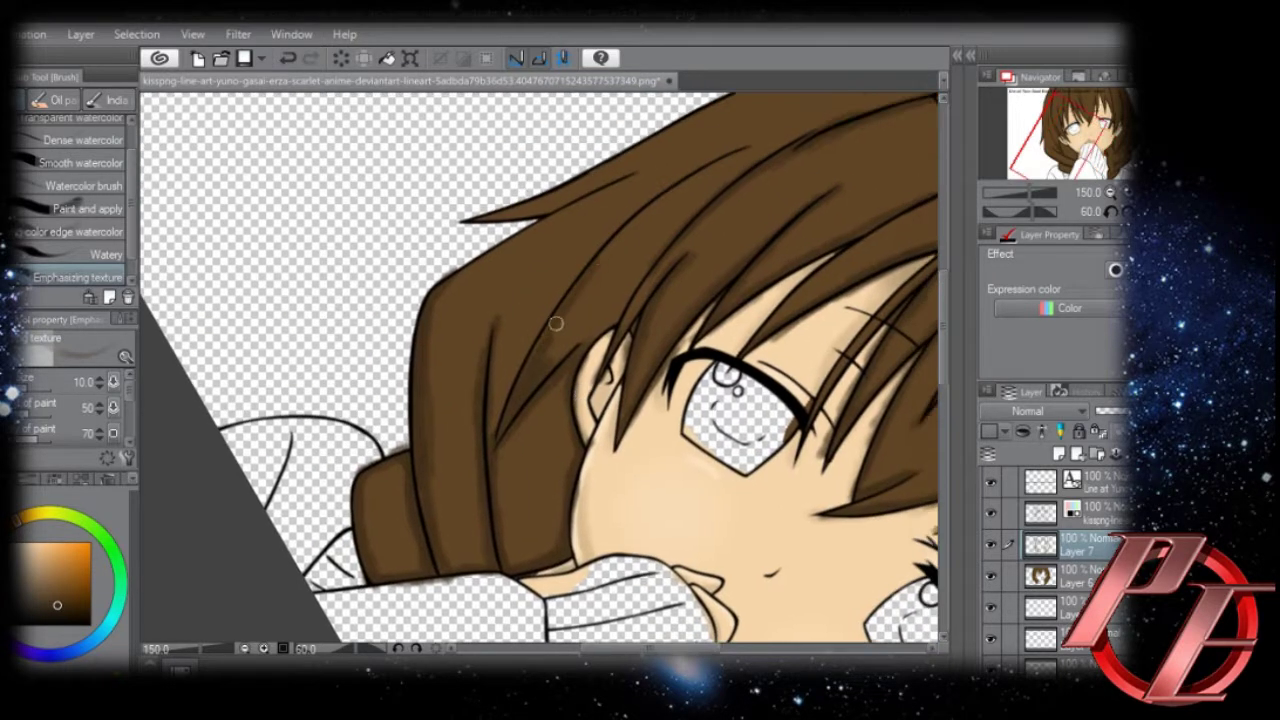
pyautogui.moveTo(486, 254); pyautogui.dragTo(441, 311)
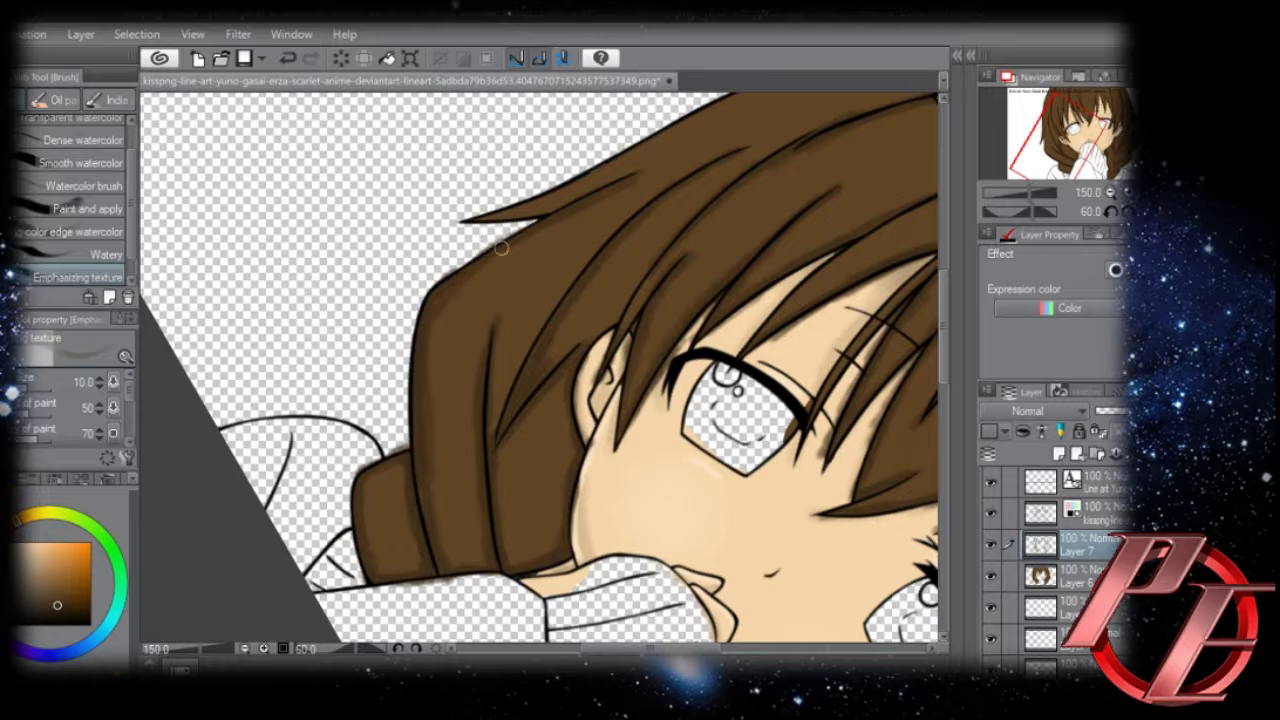
pyautogui.moveTo(621, 179); pyautogui.dragTo(508, 214)
pyautogui.moveTo(364, 249)
pyautogui.mouseDown()
pyautogui.moveTo(576, 150)
pyautogui.moveTo(526, 164)
pyautogui.mouseUp()
pyautogui.moveTo(528, 153); pyautogui.dragTo(750, 110)
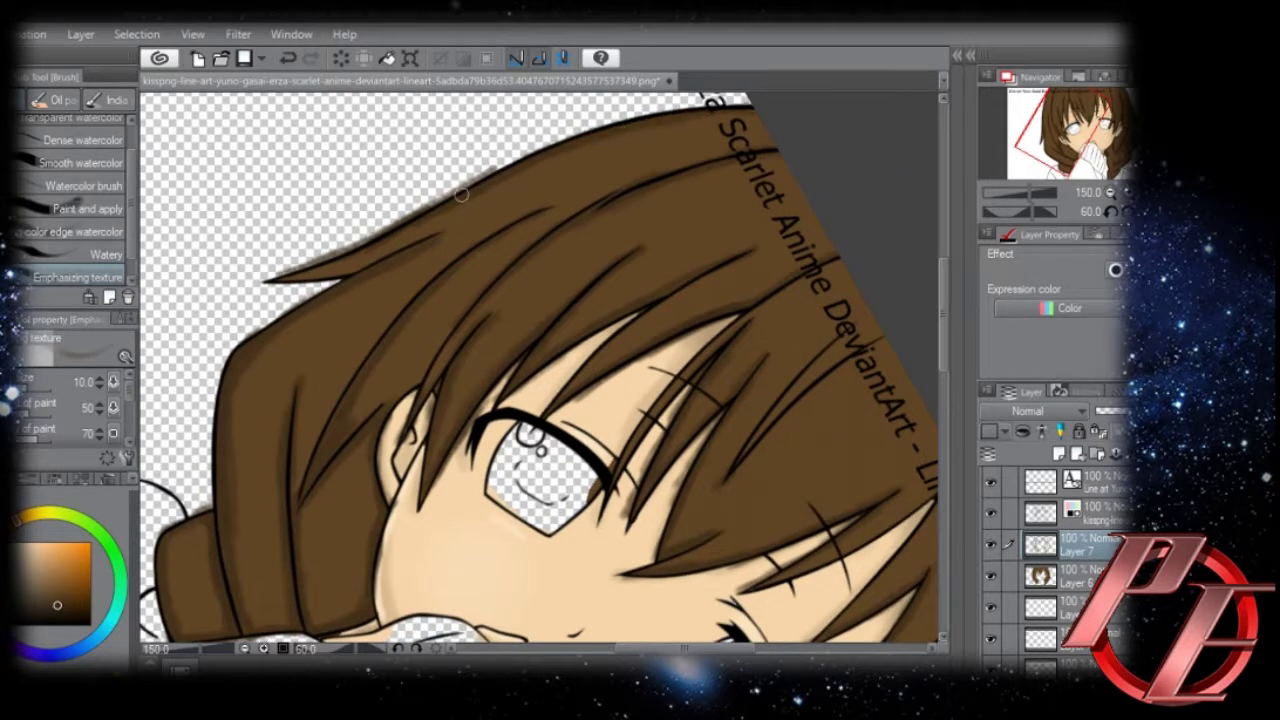
pyautogui.moveTo(502, 170)
pyautogui.mouseDown()
pyautogui.moveTo(283, 277)
pyautogui.moveTo(339, 276)
pyautogui.moveTo(265, 283)
pyautogui.mouseUp()
pyautogui.click(398, 648)
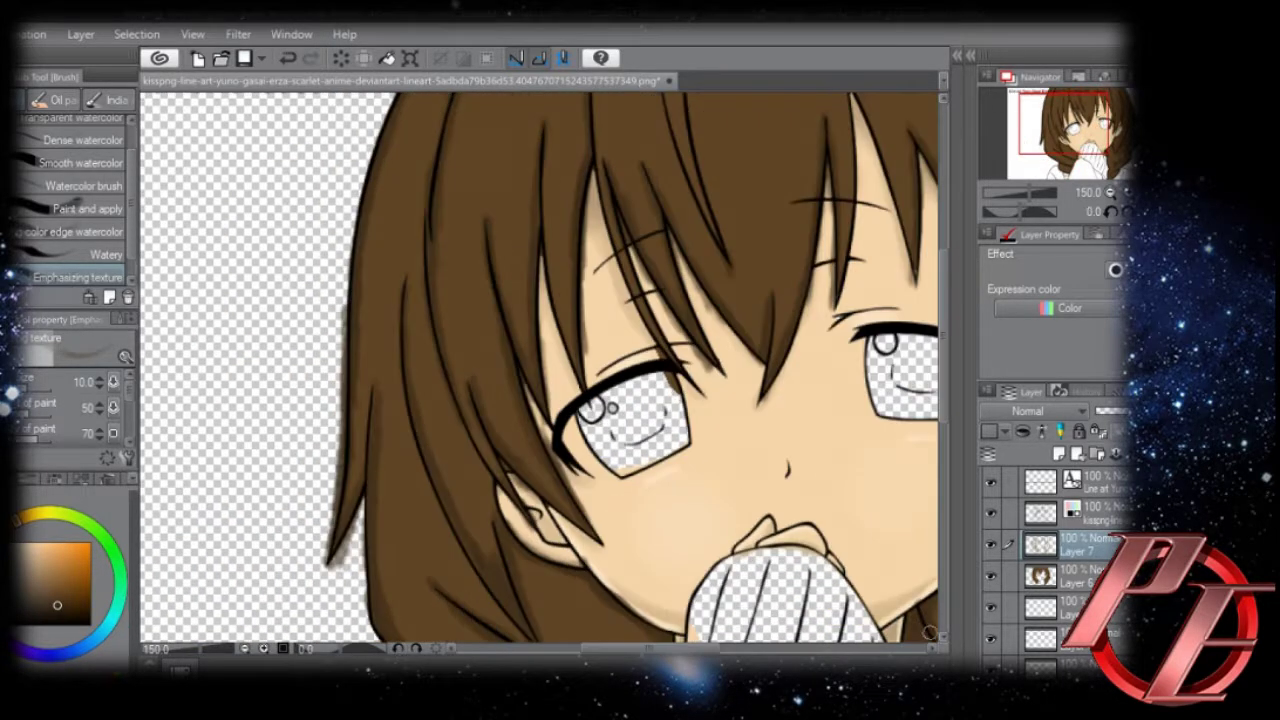
pyautogui.click(245, 648)
pyautogui.click(245, 648)
pyautogui.click(245, 648)
pyautogui.click(265, 648)
pyautogui.click(265, 648)
pyautogui.click(265, 648)
pyautogui.click(265, 648)
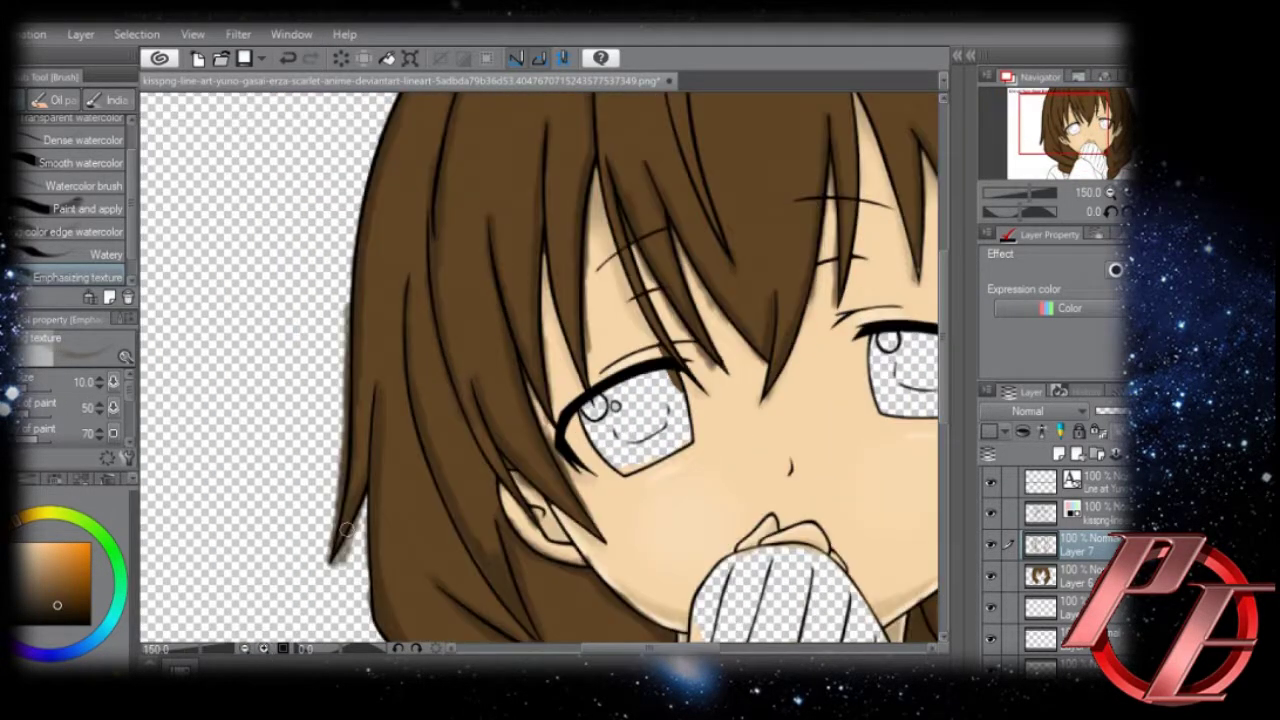
# Clean up the dark brown shading along the left hair and left braid with the Soft eraser at size 12.
pyautogui.moveTo(460, 312)
pyautogui.mouseDown()
pyautogui.moveTo(421, 419)
pyautogui.moveTo(410, 408)
pyautogui.mouseUp()
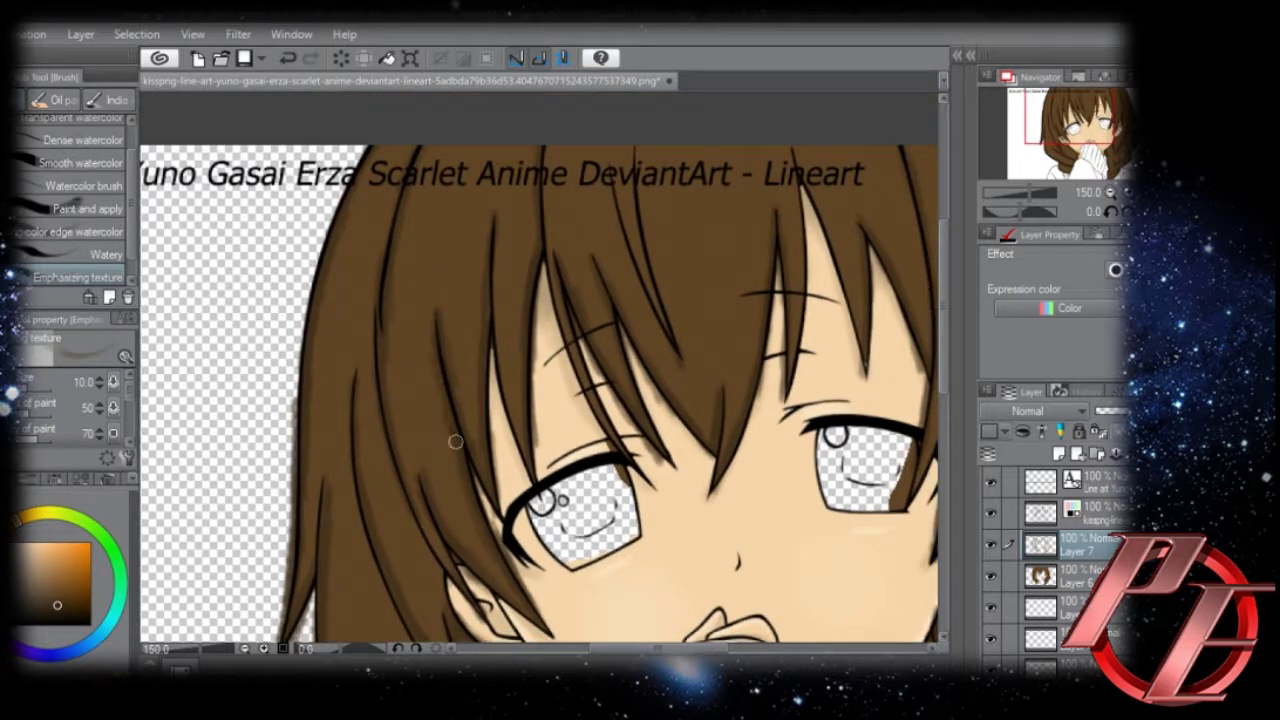
pyautogui.press('e')
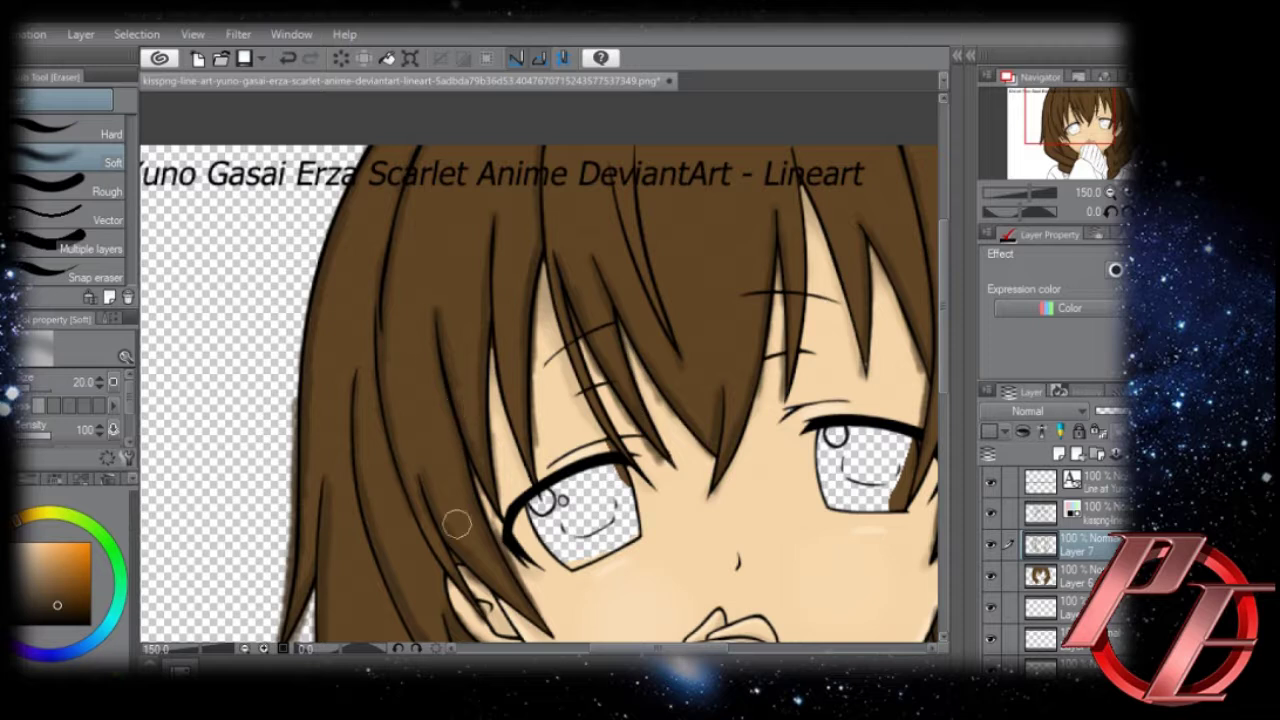
pyautogui.press('[')
pyautogui.press('[')
pyautogui.press('[')
pyautogui.scroll(-3, 334, 395)
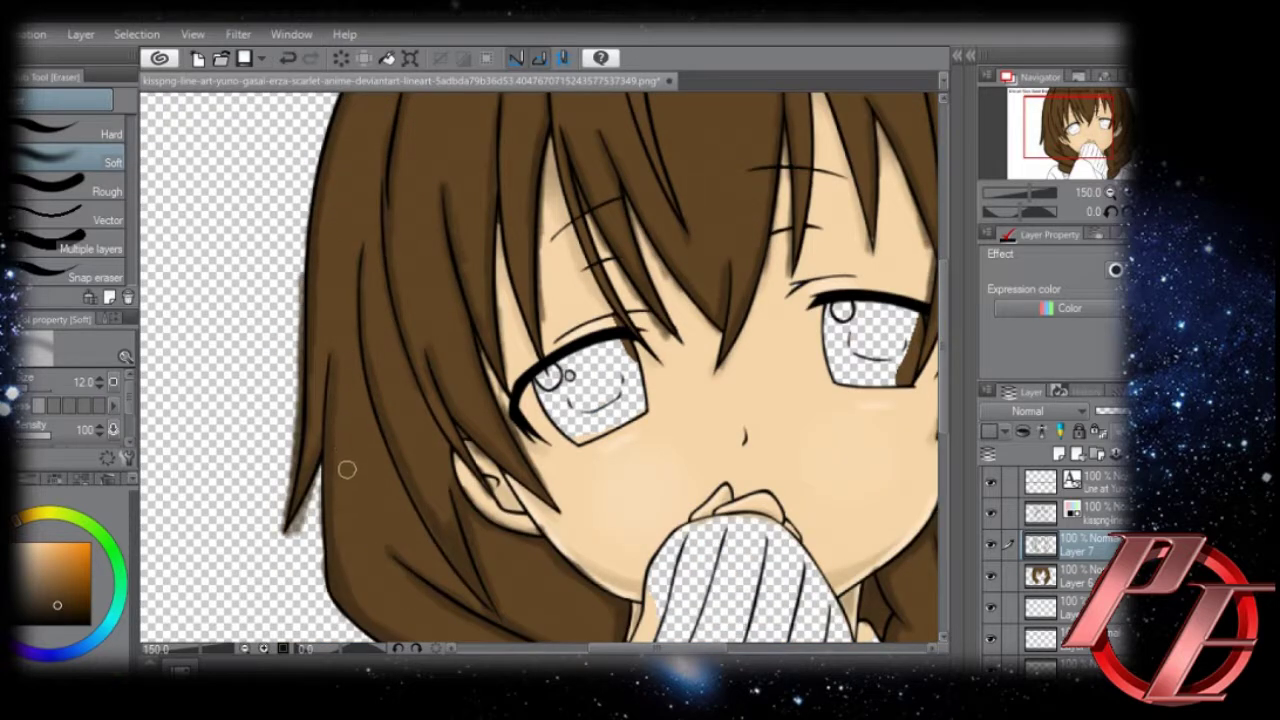
pyautogui.scroll(-2, 346, 469)
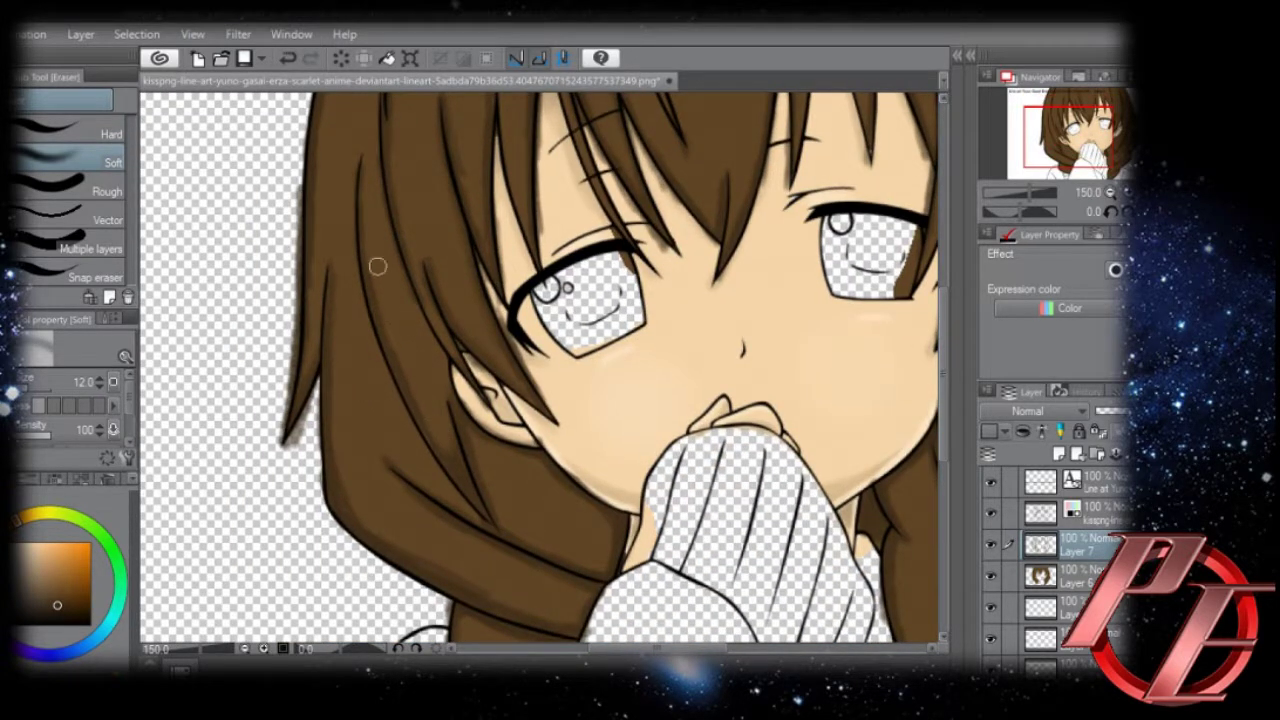
pyautogui.moveTo(380, 289); pyautogui.dragTo(326, 181)
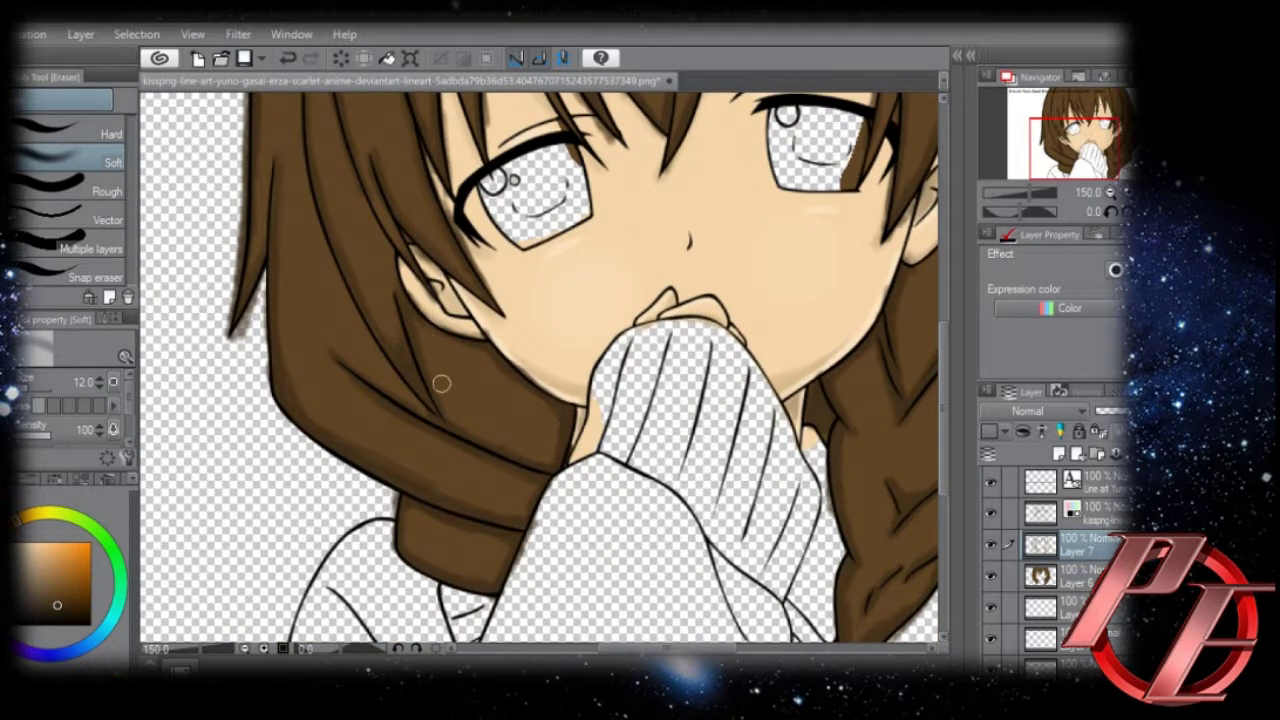
pyautogui.moveTo(440, 473); pyautogui.dragTo(407, 402)
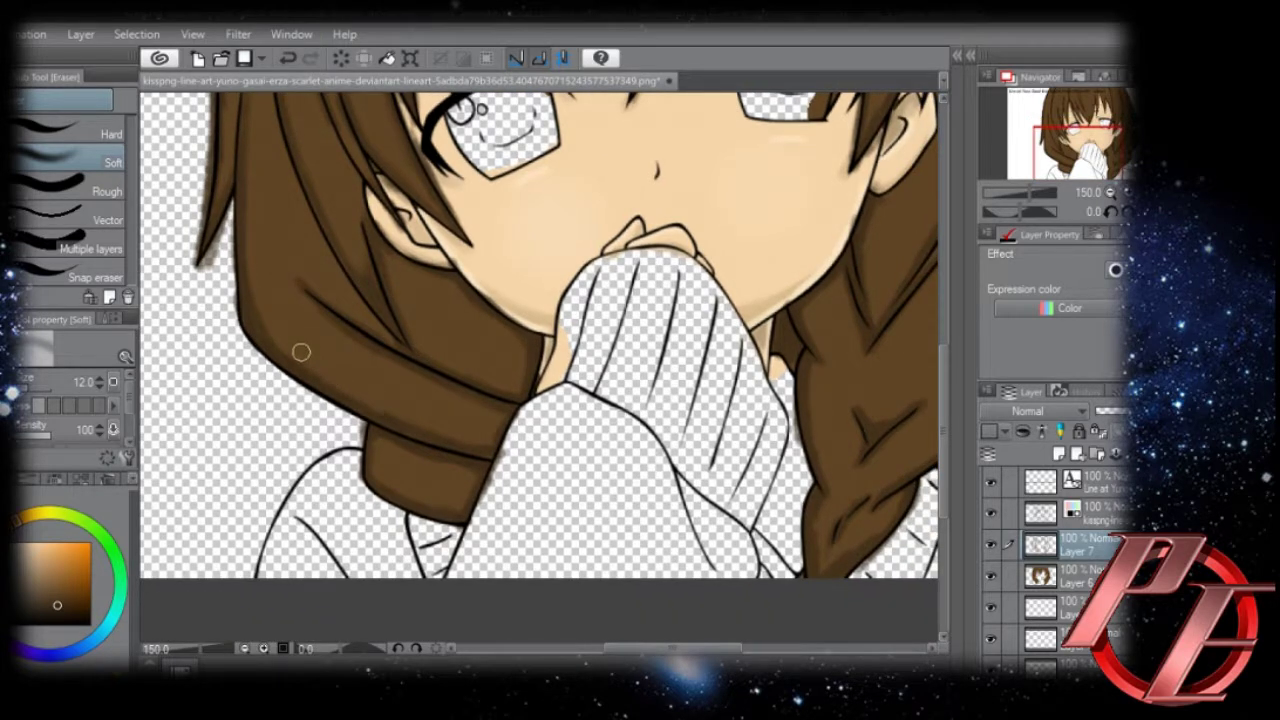
pyautogui.scroll(-2, 418, 308)
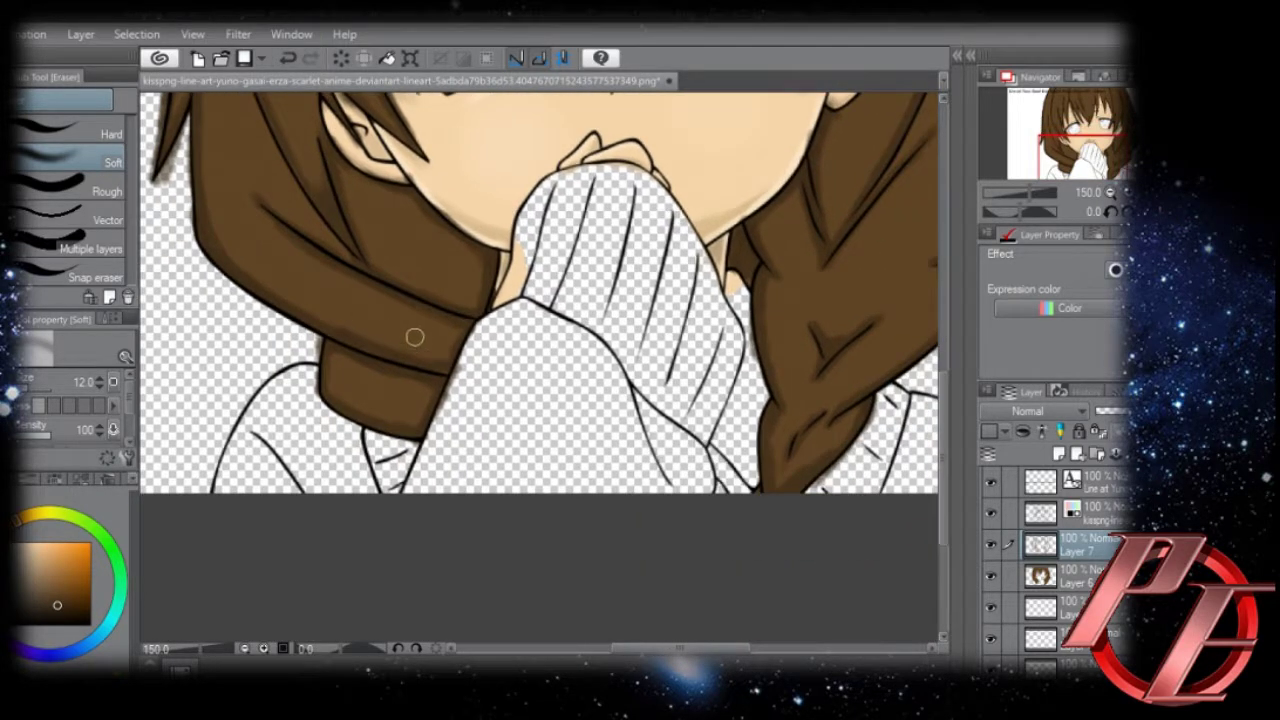
# Clean up the shading on the right braid and the right outer hair up to the crown with the same eraser.
pyautogui.scroll(-2, 415, 337)
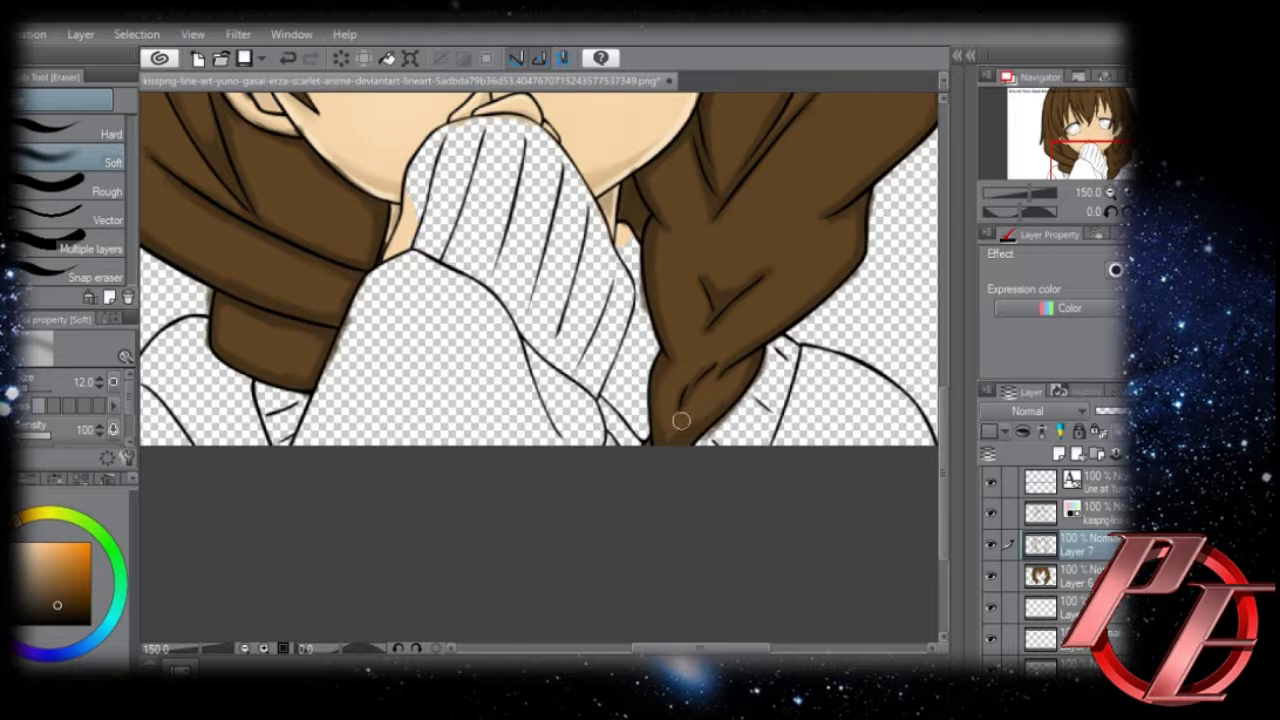
pyautogui.scroll(4, 680, 421)
pyautogui.scroll(3, 700, 247)
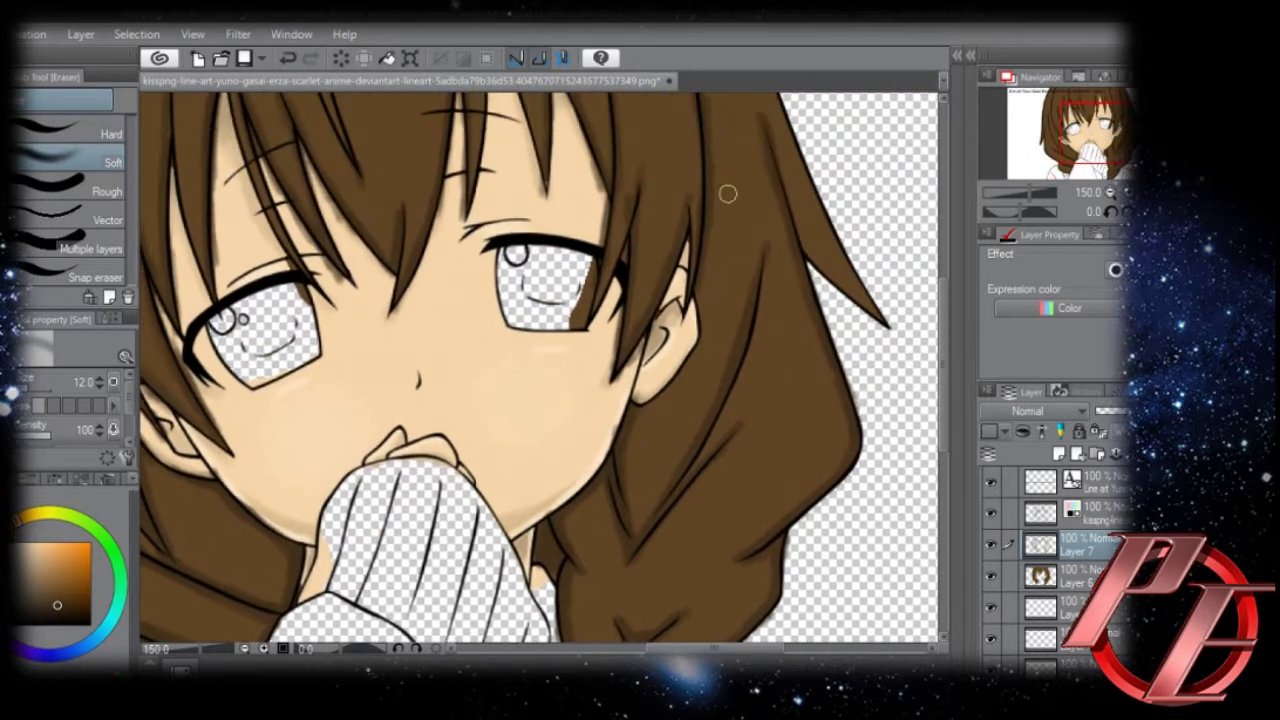
pyautogui.scroll(1, 711, 195)
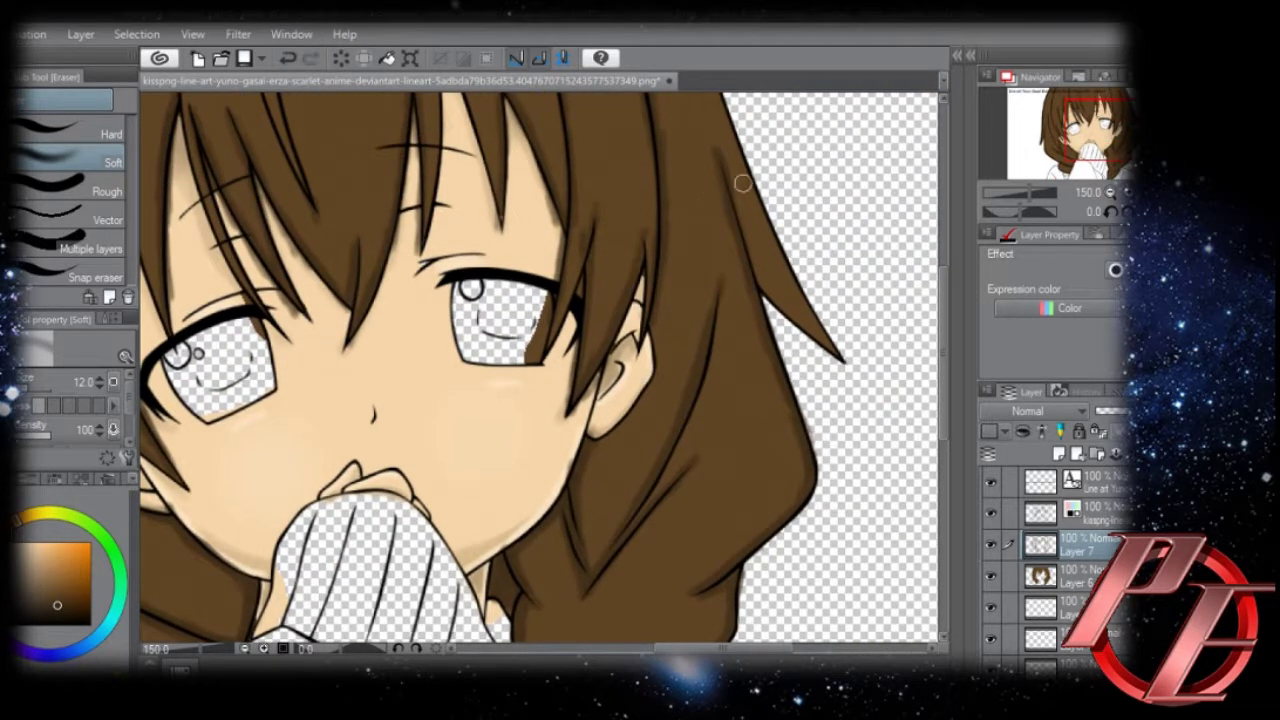
pyautogui.scroll(3, 735, 200)
pyautogui.scroll(1, 734, 214)
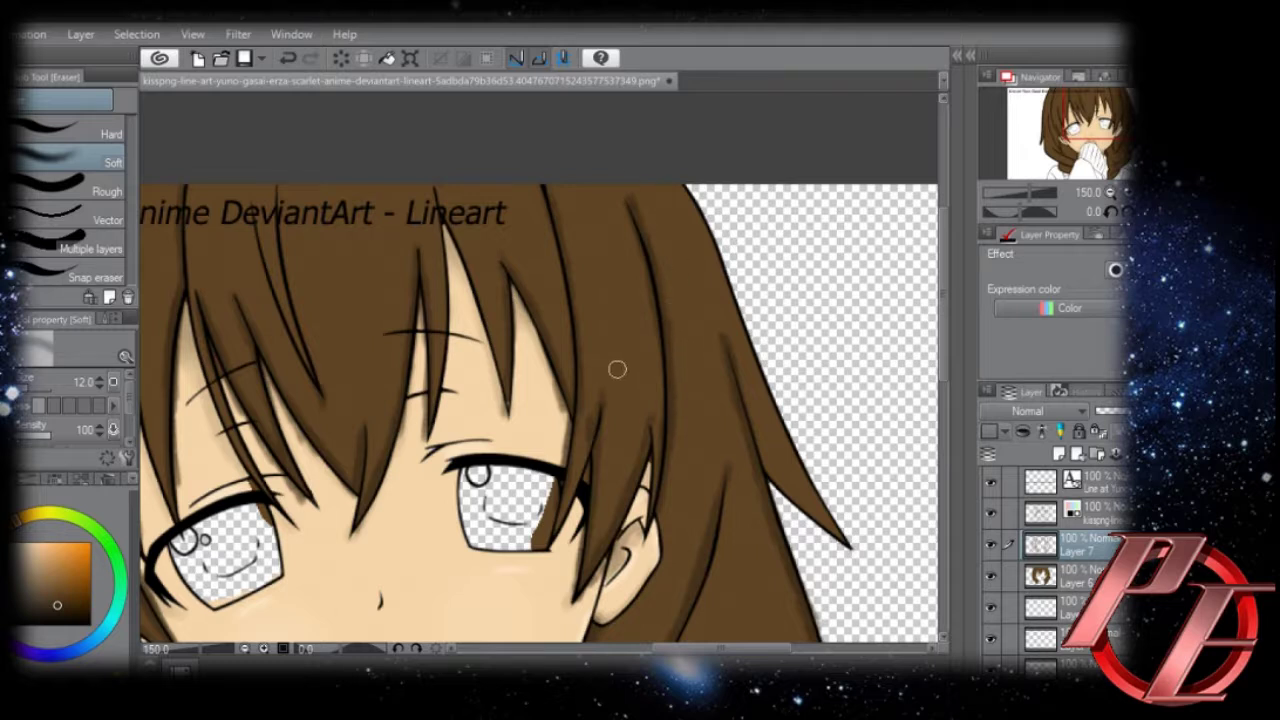
# Refine the shading along the narrow strands of the bangs and both hair sides with the Soft eraser at size 6.
pyautogui.press('[')
pyautogui.press('[')
pyautogui.press('[')
pyautogui.press('[')
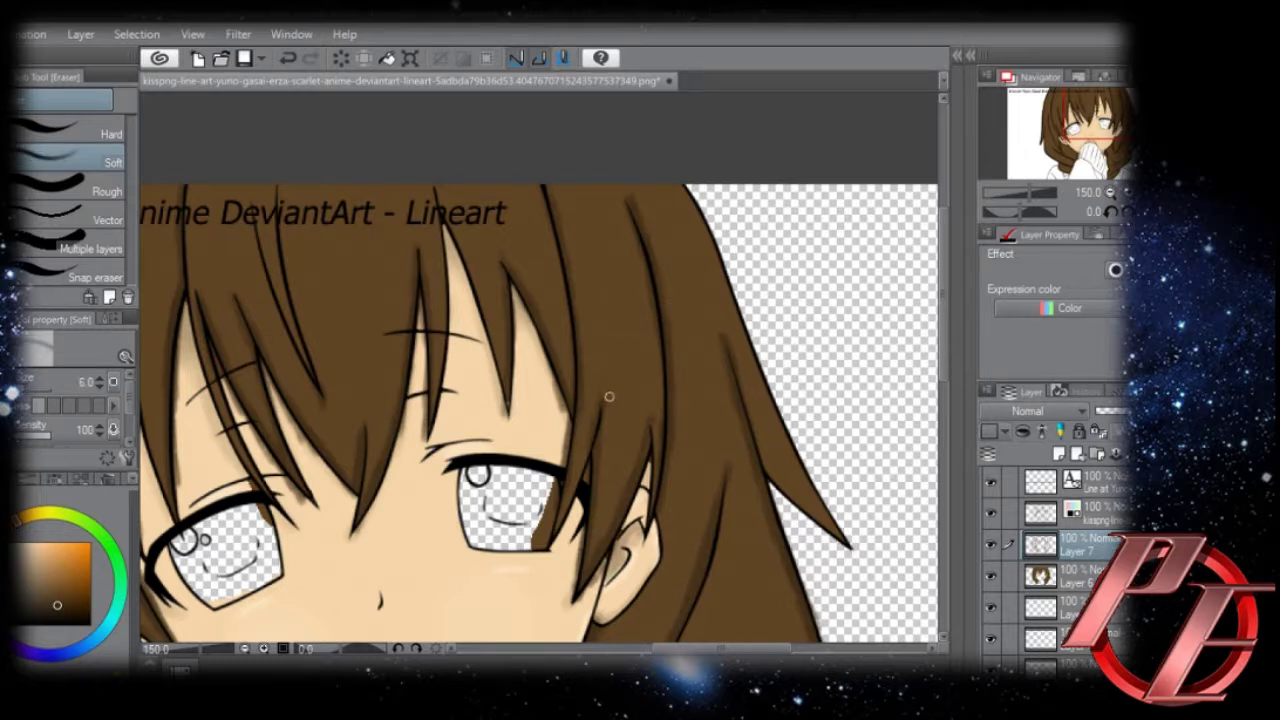
pyautogui.moveTo(654, 172); pyautogui.dragTo(684, 184)
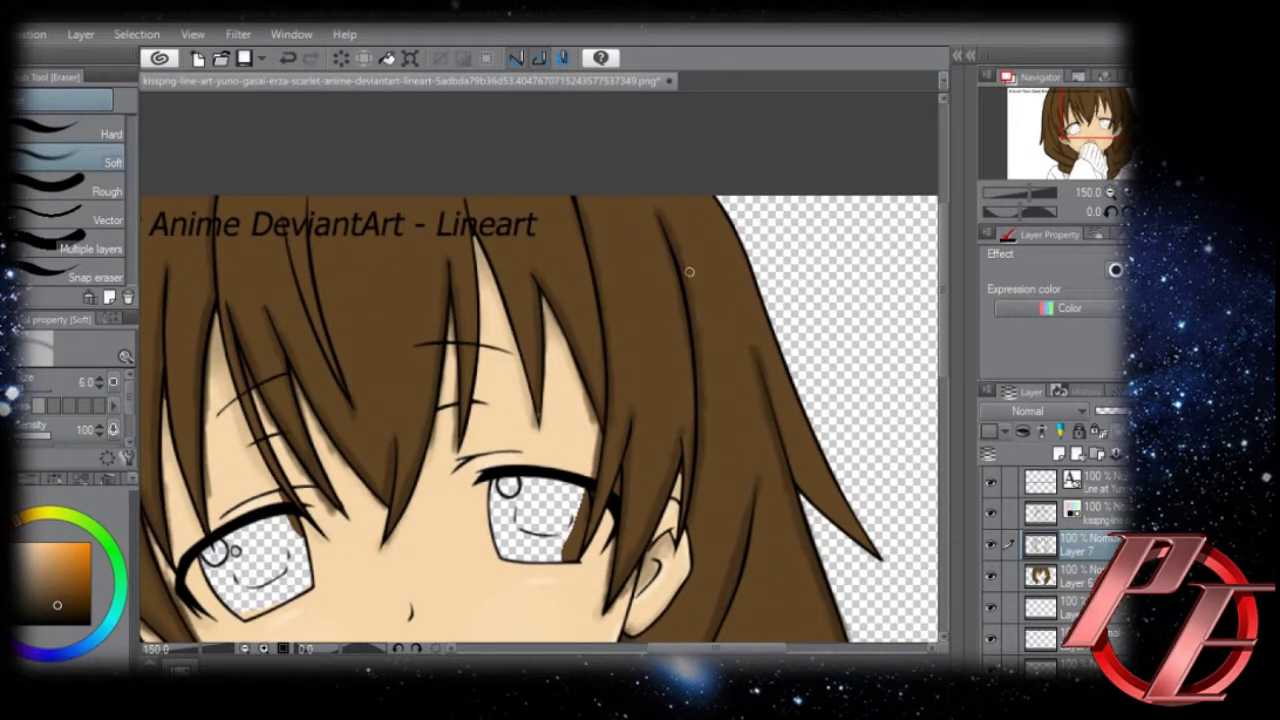
pyautogui.moveTo(437, 346); pyautogui.dragTo(625, 215)
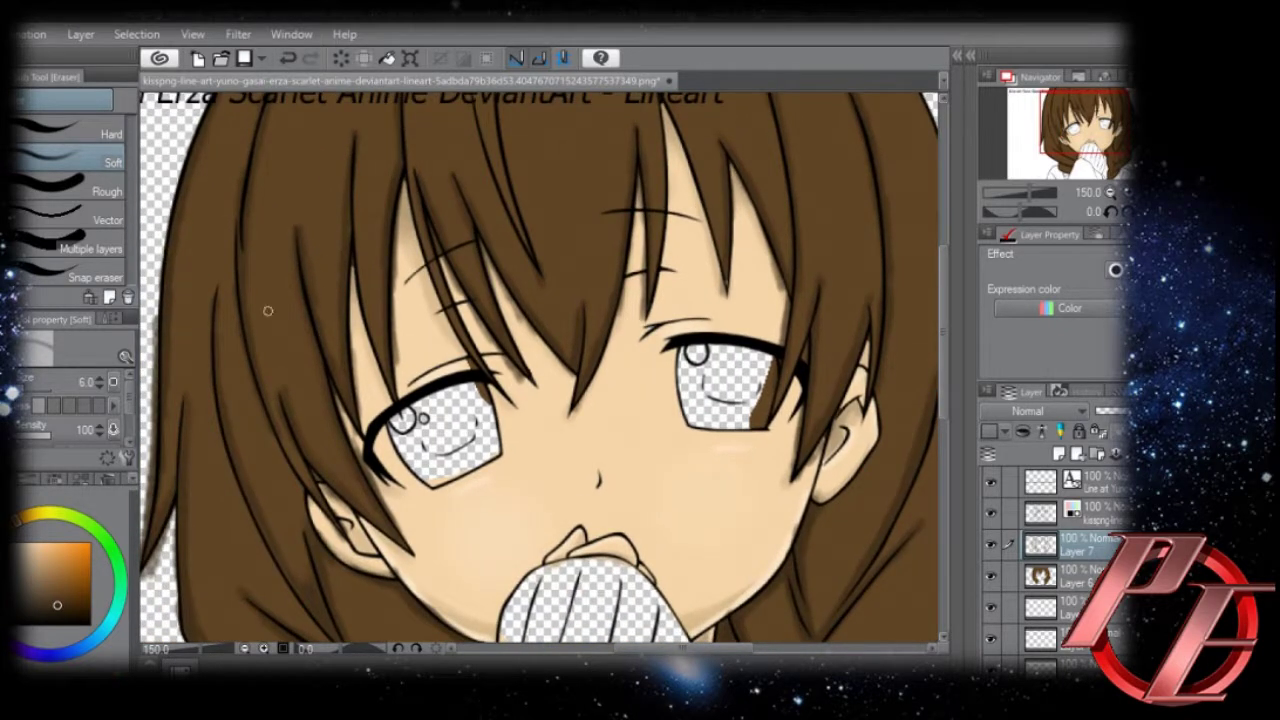
pyautogui.scroll(-4, 231, 304)
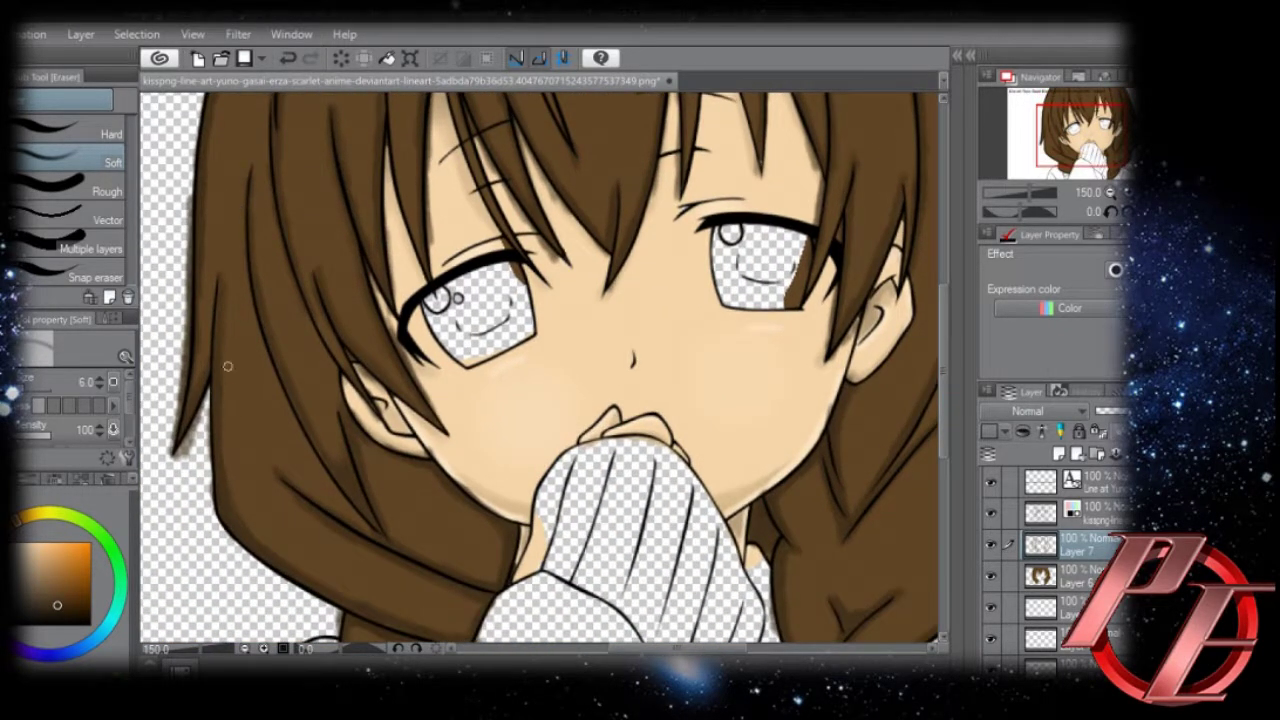
pyautogui.moveTo(868, 538); pyautogui.dragTo(526, 489)
pyautogui.moveTo(548, 311); pyautogui.dragTo(596, 488)
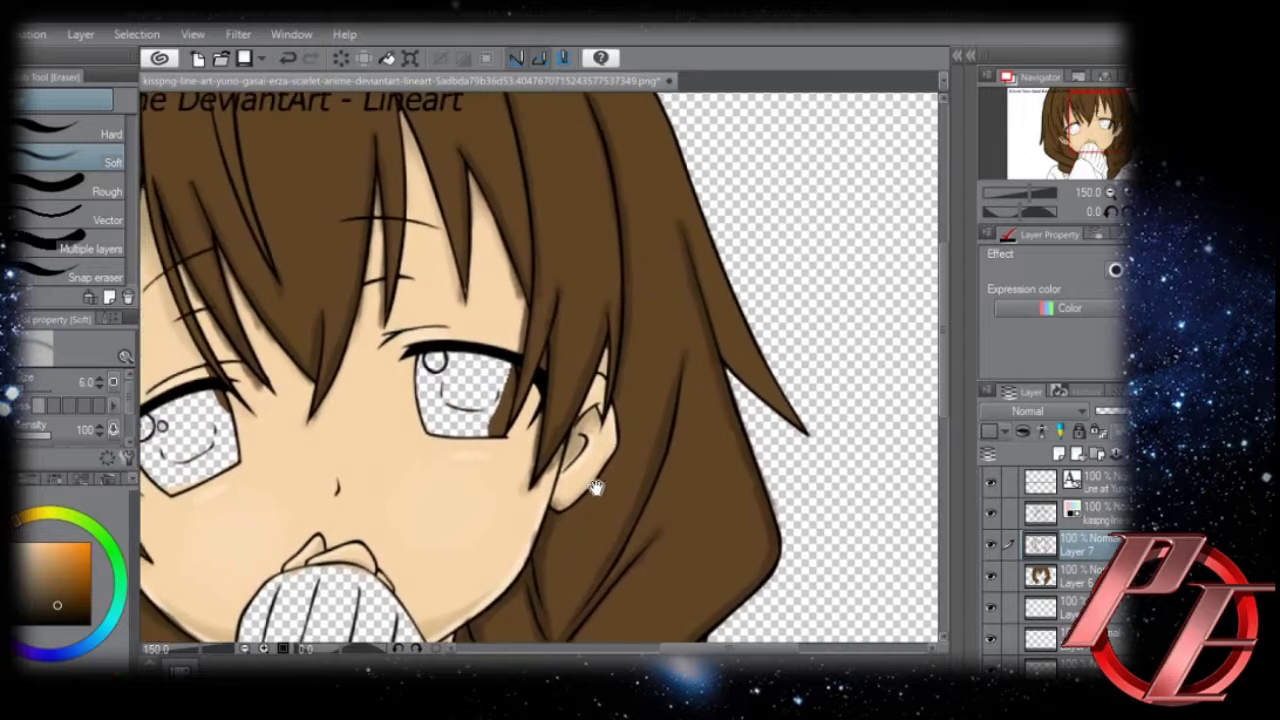
# View the whole drawing and add a new layer above the hair shading, with a lighter brown as the drawing colour.
pyautogui.click(245, 648)
pyautogui.click(245, 648)
pyautogui.click(245, 648)
pyautogui.click(264, 648)
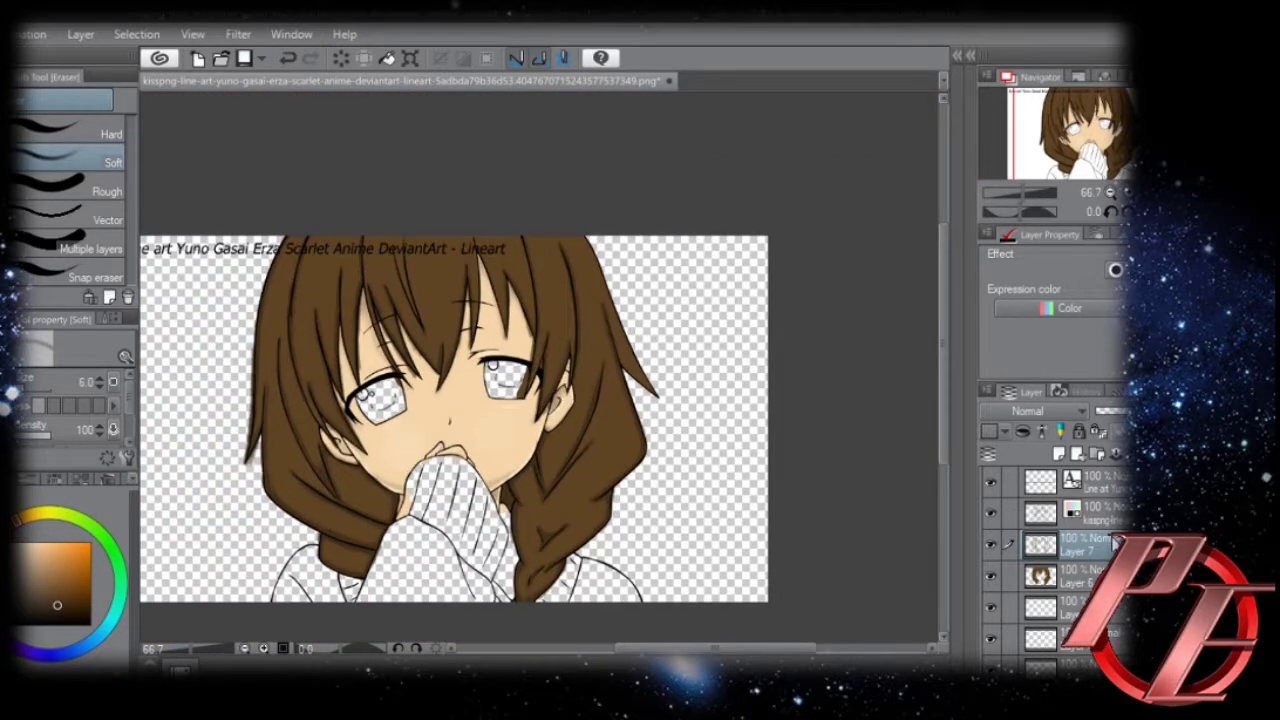
pyautogui.click(1060, 455)
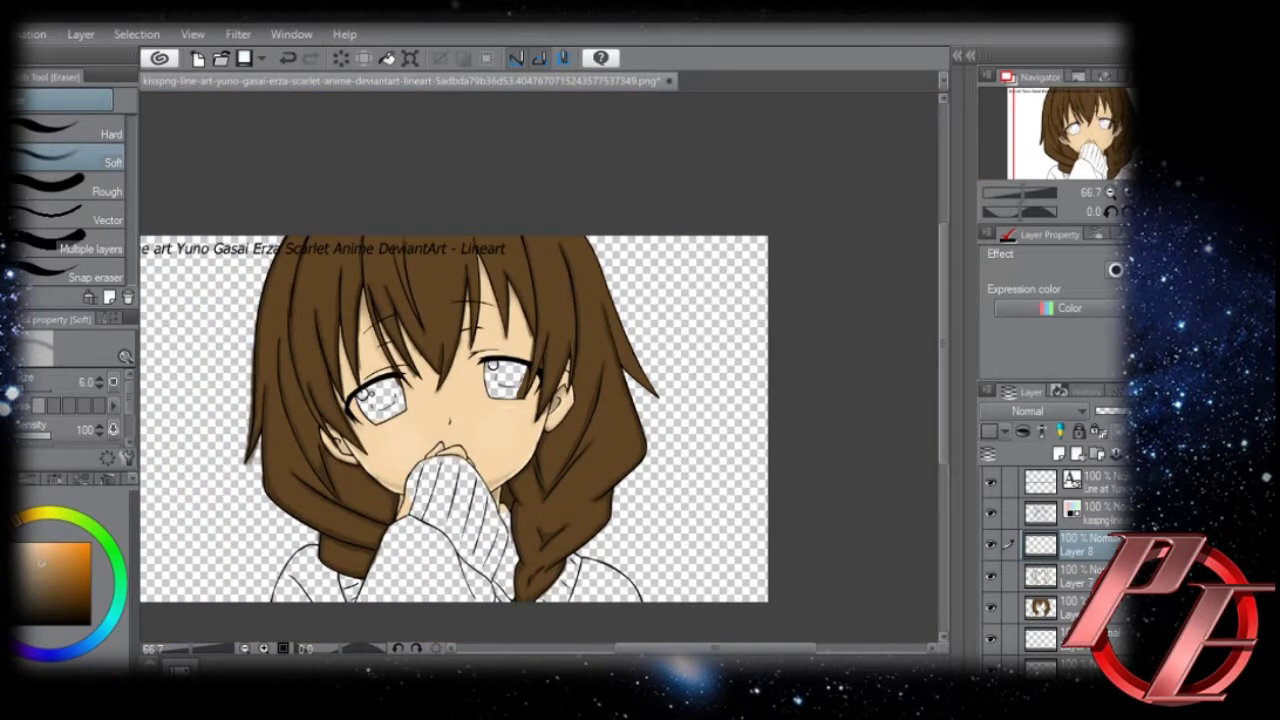
pyautogui.press('b')
pyautogui.press(']')
pyautogui.press(']')
pyautogui.press(']')
pyautogui.press(']')
pyautogui.press(']')
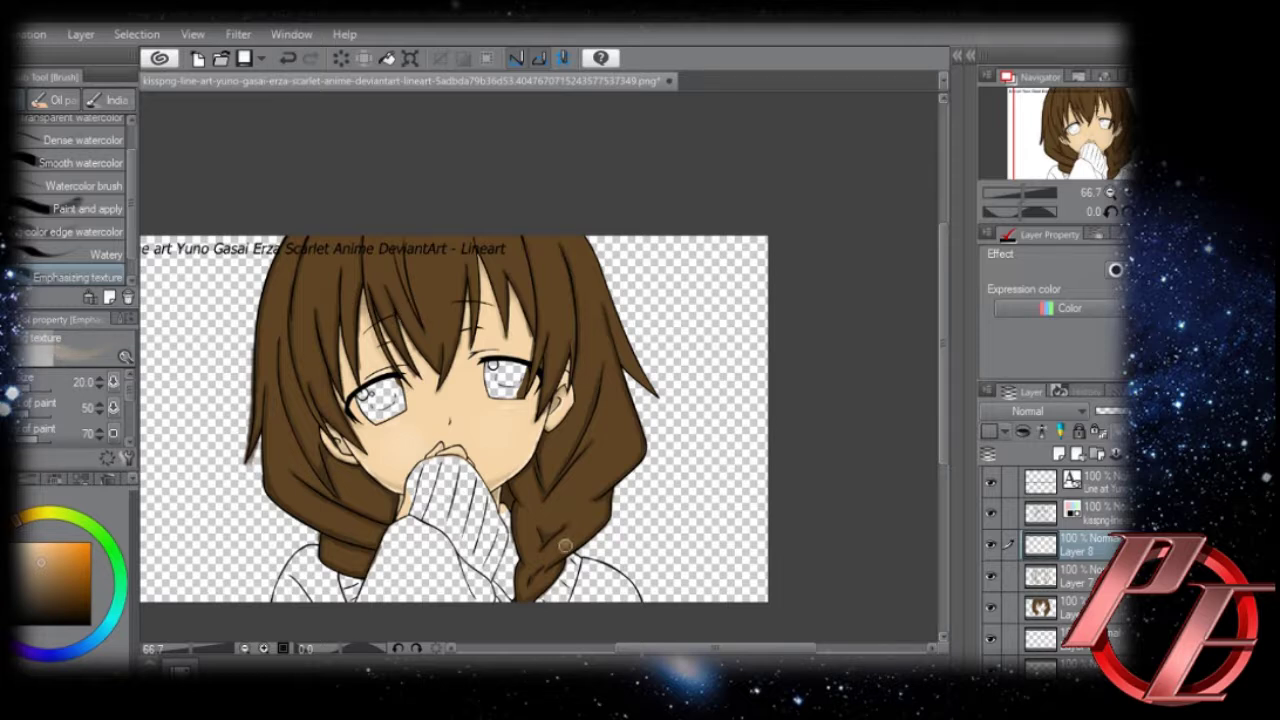
pyautogui.hotkey('ctrl', 'z')
pyautogui.click(264, 648)
pyautogui.click(264, 648)
pyautogui.click(80, 163)
pyautogui.press('[')
pyautogui.press('[')
pyautogui.press('[')
pyautogui.press('[')
pyautogui.press('[')
pyautogui.press('[')
pyautogui.press('[')
pyautogui.press('[')
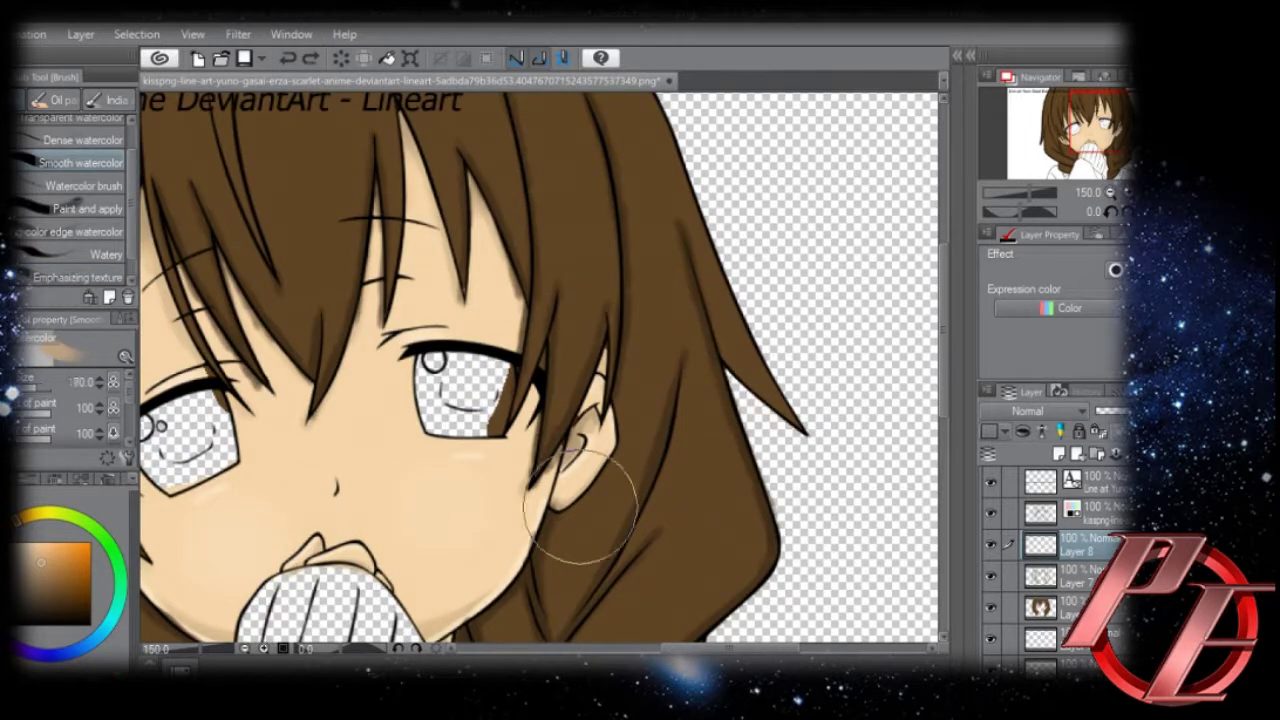
# Paint light brown highlights on the two lowest sections of the right braid with the Watery brush at size 17.
pyautogui.scroll(-5, 580, 505)
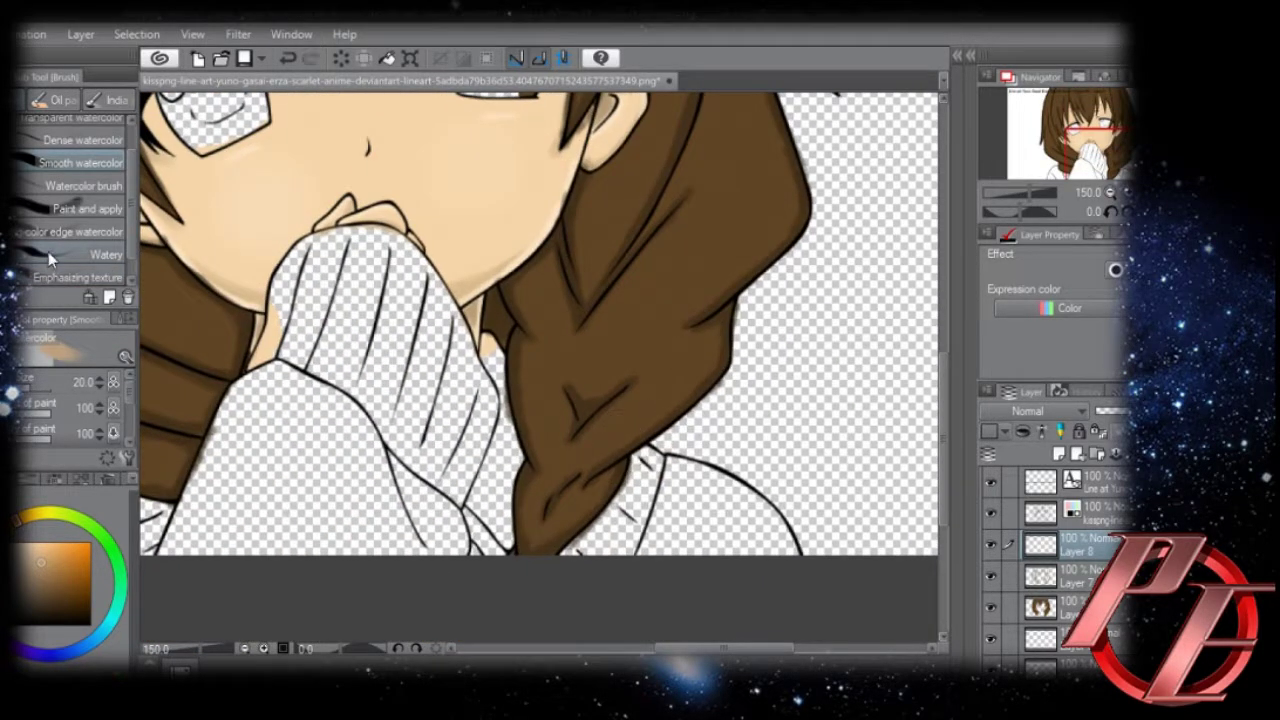
pyautogui.click(48, 258)
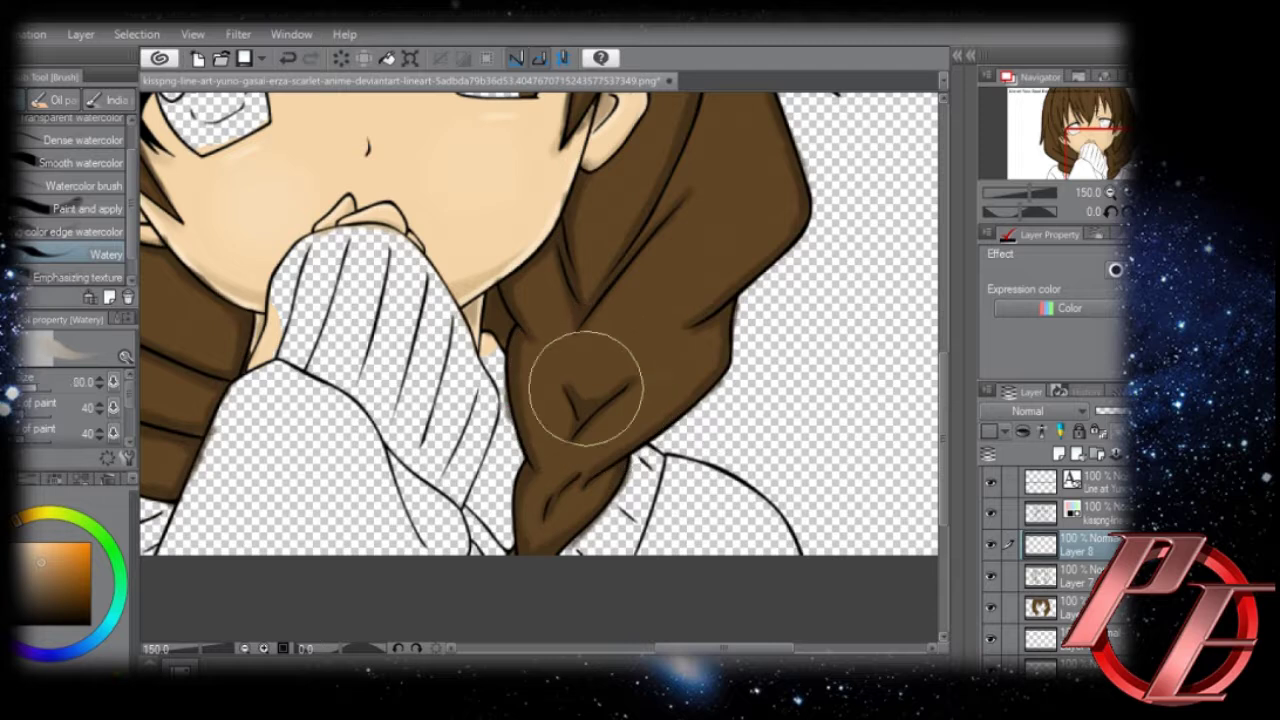
pyautogui.click(616, 425)
pyautogui.moveTo(531, 417)
pyautogui.mouseDown()
pyautogui.moveTo(558, 405)
pyautogui.moveTo(631, 434)
pyautogui.mouseUp()
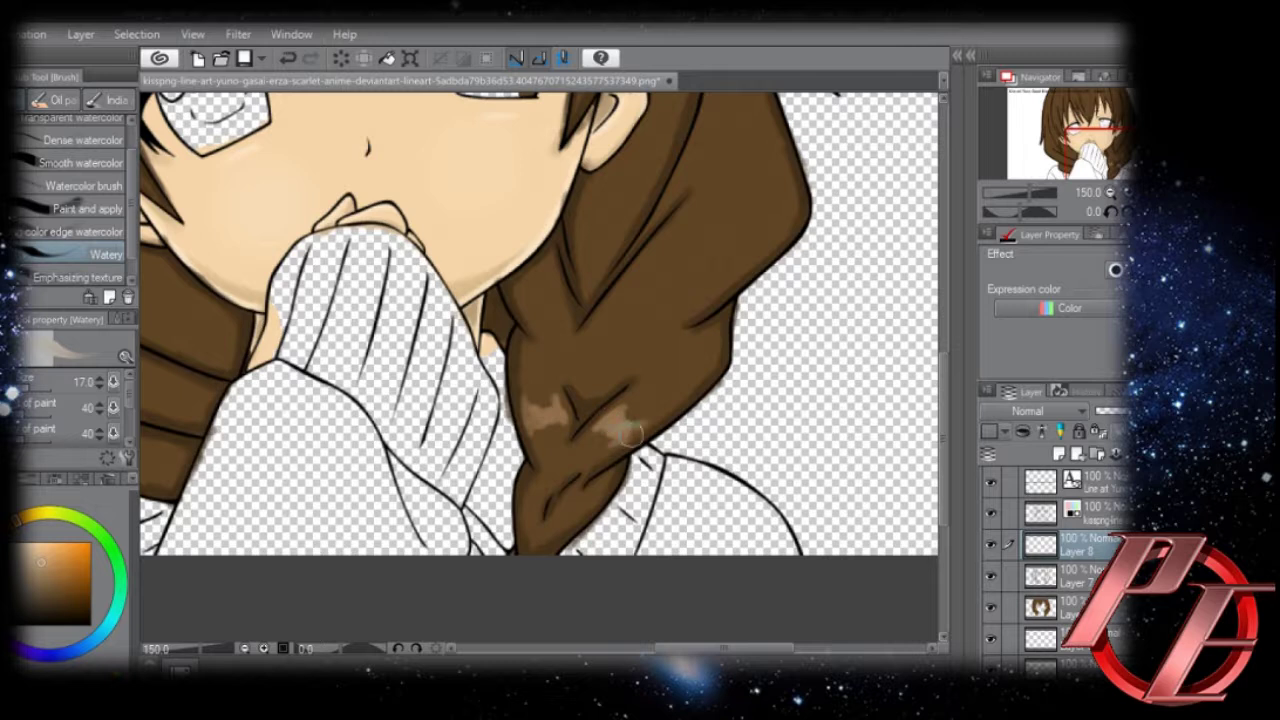
pyautogui.moveTo(576, 494)
pyautogui.mouseDown()
pyautogui.moveTo(589, 510)
pyautogui.moveTo(529, 505)
pyautogui.mouseUp()
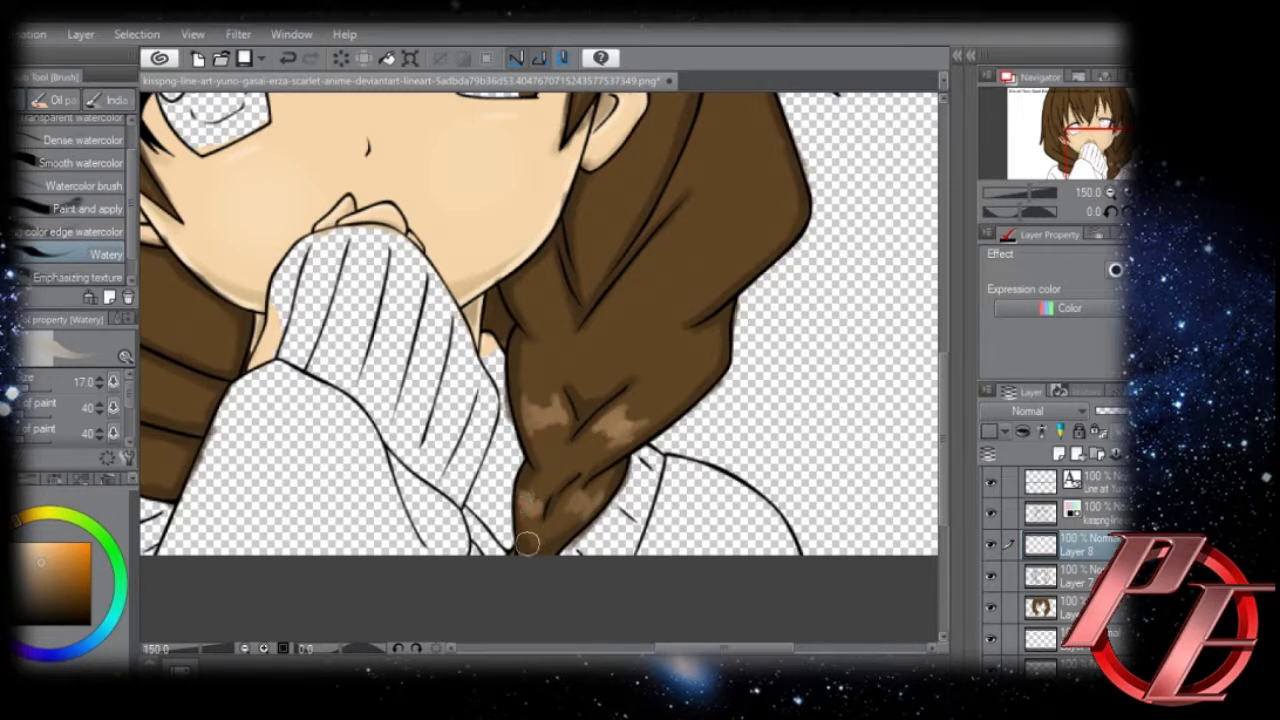
# Paint light brown highlights on the upper right braid section and on the hair beneath the right ear.
pyautogui.moveTo(690, 232); pyautogui.dragTo(671, 268)
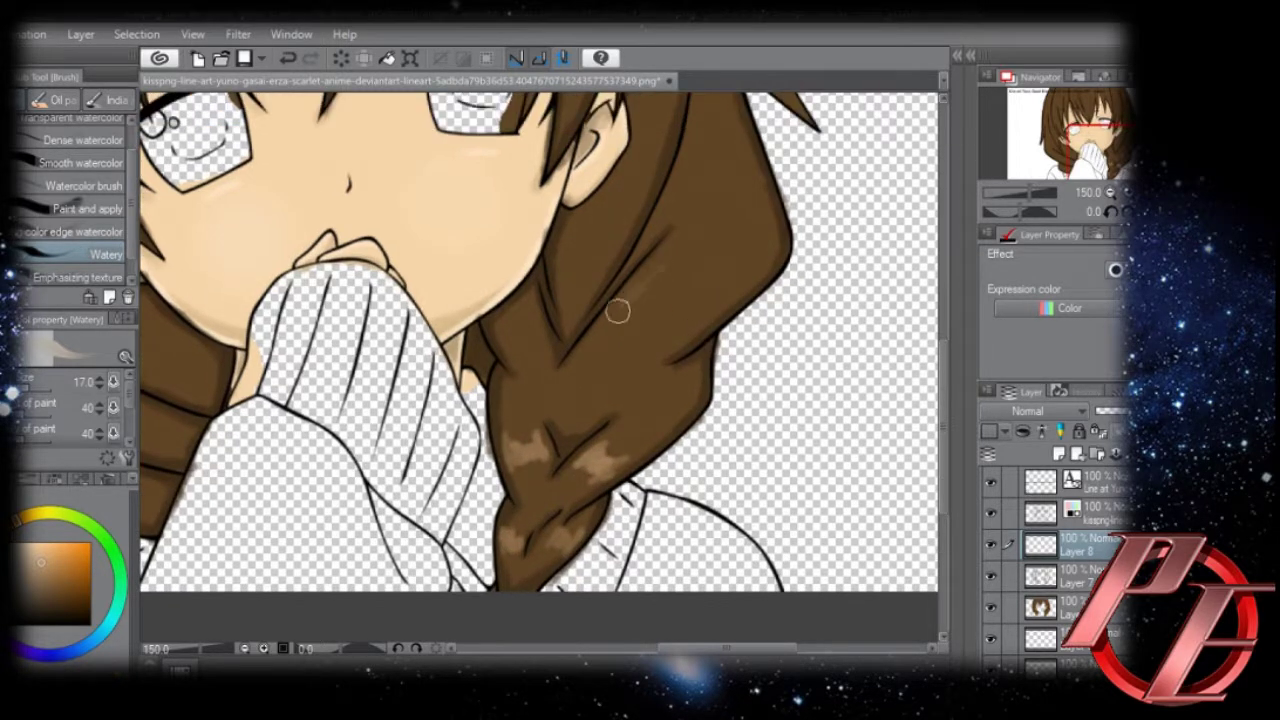
pyautogui.moveTo(618, 309)
pyautogui.mouseDown()
pyautogui.moveTo(690, 305)
pyautogui.moveTo(705, 318)
pyautogui.mouseUp()
pyautogui.moveTo(502, 336)
pyautogui.mouseDown()
pyautogui.moveTo(523, 346)
pyautogui.moveTo(498, 332)
pyautogui.mouseUp()
pyautogui.moveTo(562, 237)
pyautogui.mouseDown()
pyautogui.moveTo(520, 365)
pyautogui.moveTo(575, 361)
pyautogui.moveTo(690, 565)
pyautogui.mouseUp()
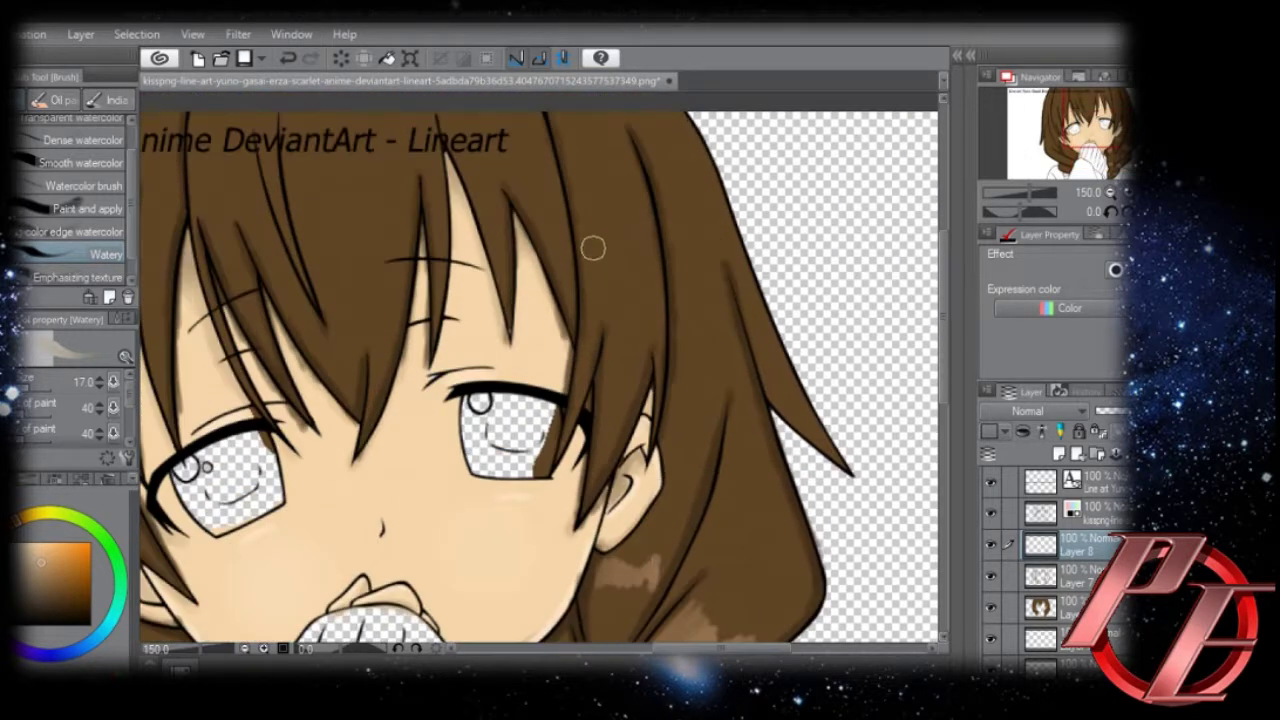
# Paint light brown highlights on the right bangs strands above the right eye and ear.
pyautogui.moveTo(594, 249); pyautogui.dragTo(635, 270)
pyautogui.moveTo(608, 266); pyautogui.dragTo(664, 328)
pyautogui.moveTo(539, 267)
pyautogui.mouseDown()
pyautogui.moveTo(557, 257)
pyautogui.moveTo(728, 288)
pyautogui.mouseUp()
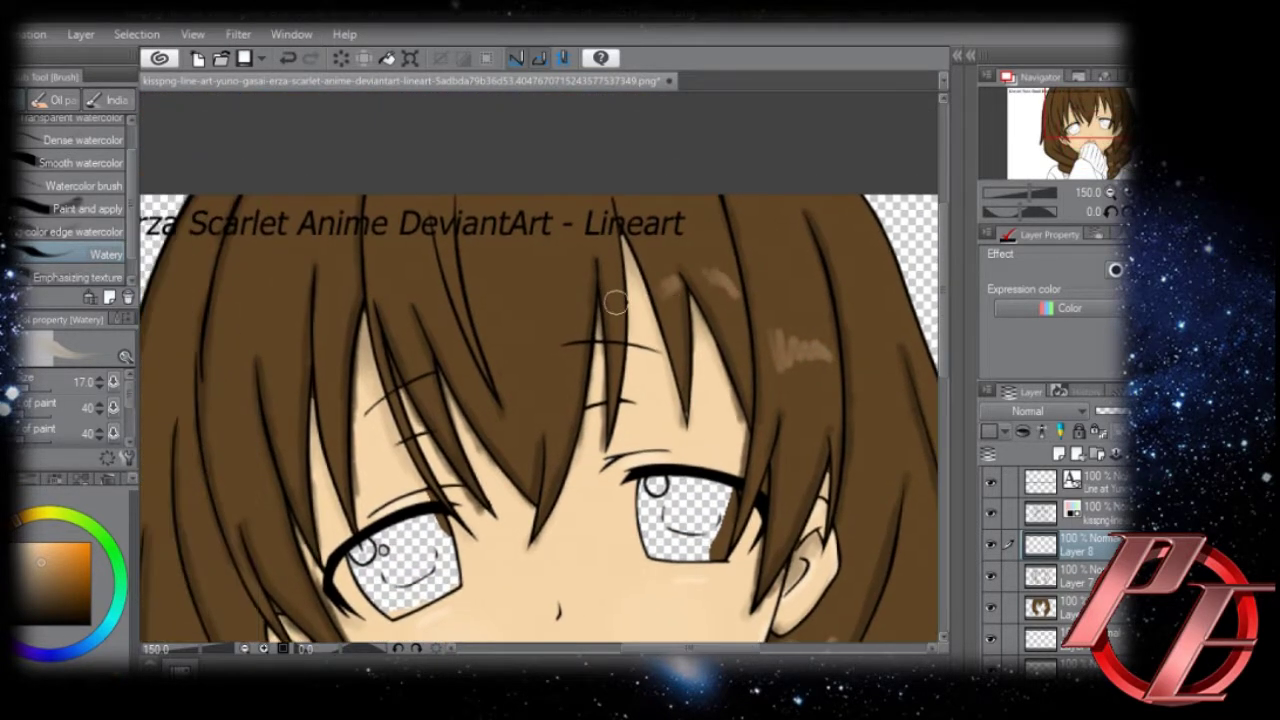
# Extend the band of light brown highlights across the central bangs and the strands above the left eye.
pyautogui.click(614, 300)
pyautogui.moveTo(570, 308)
pyautogui.mouseDown()
pyautogui.moveTo(563, 283)
pyautogui.moveTo(491, 337)
pyautogui.mouseUp()
pyautogui.moveTo(413, 377); pyautogui.dragTo(427, 369)
pyautogui.moveTo(455, 353); pyautogui.dragTo(618, 269)
pyautogui.moveTo(392, 400)
pyautogui.mouseDown()
pyautogui.moveTo(446, 318)
pyautogui.moveTo(492, 282)
pyautogui.mouseUp()
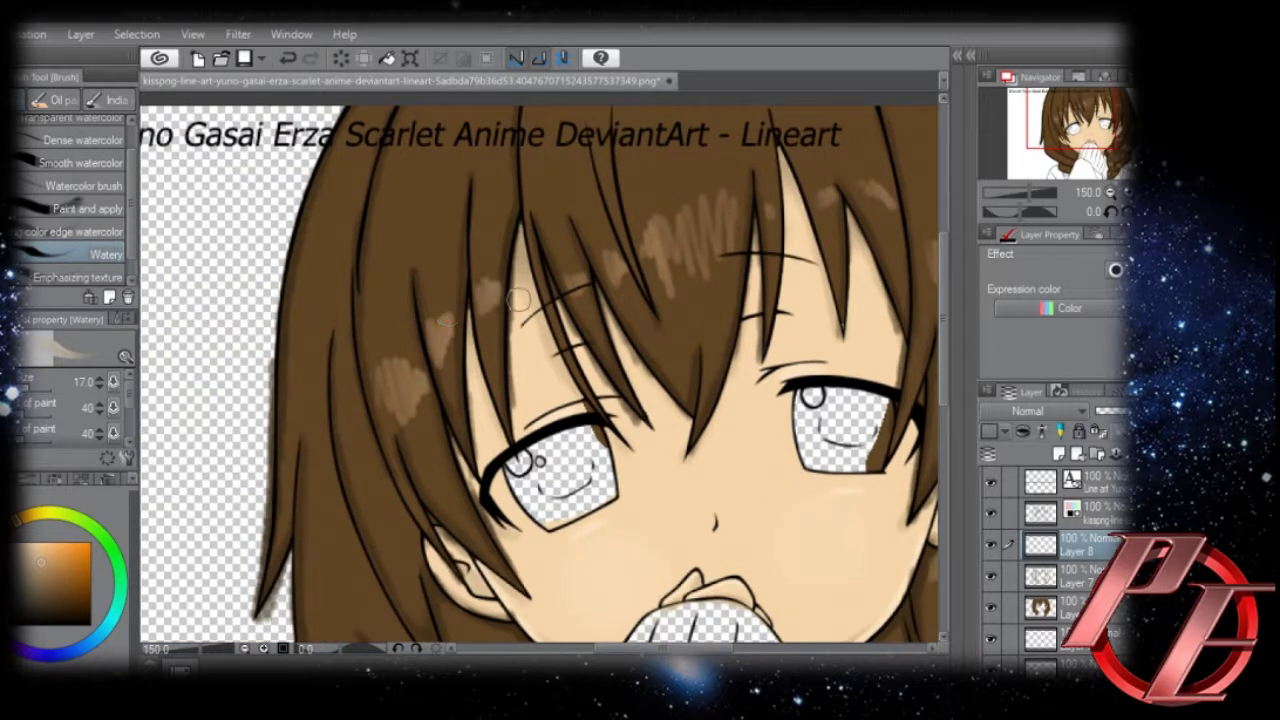
# Paint light brown highlights on the left braid sections, the hair beneath the left ear and the outer left hair.
pyautogui.scroll(-8, 474, 402)
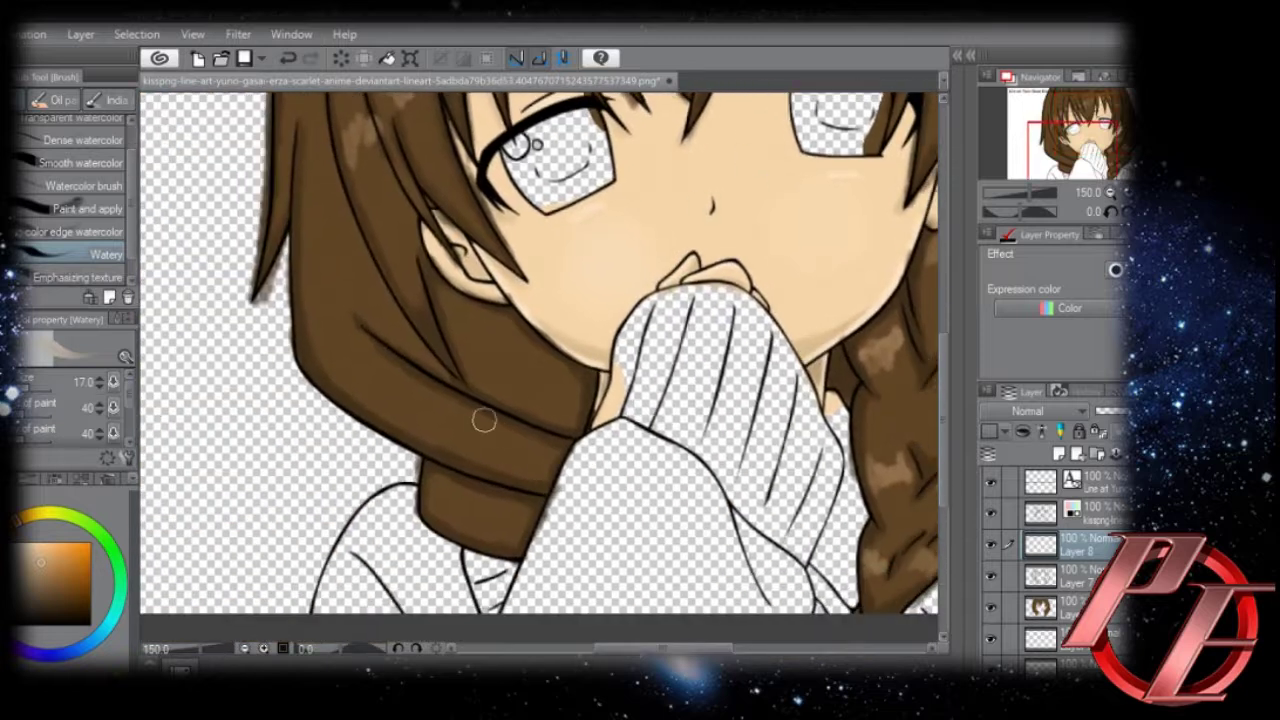
pyautogui.moveTo(480, 414); pyautogui.dragTo(500, 457)
pyautogui.moveTo(500, 367)
pyautogui.mouseDown()
pyautogui.moveTo(523, 391)
pyautogui.moveTo(523, 359)
pyautogui.mouseUp()
pyautogui.moveTo(486, 512); pyautogui.dragTo(453, 534)
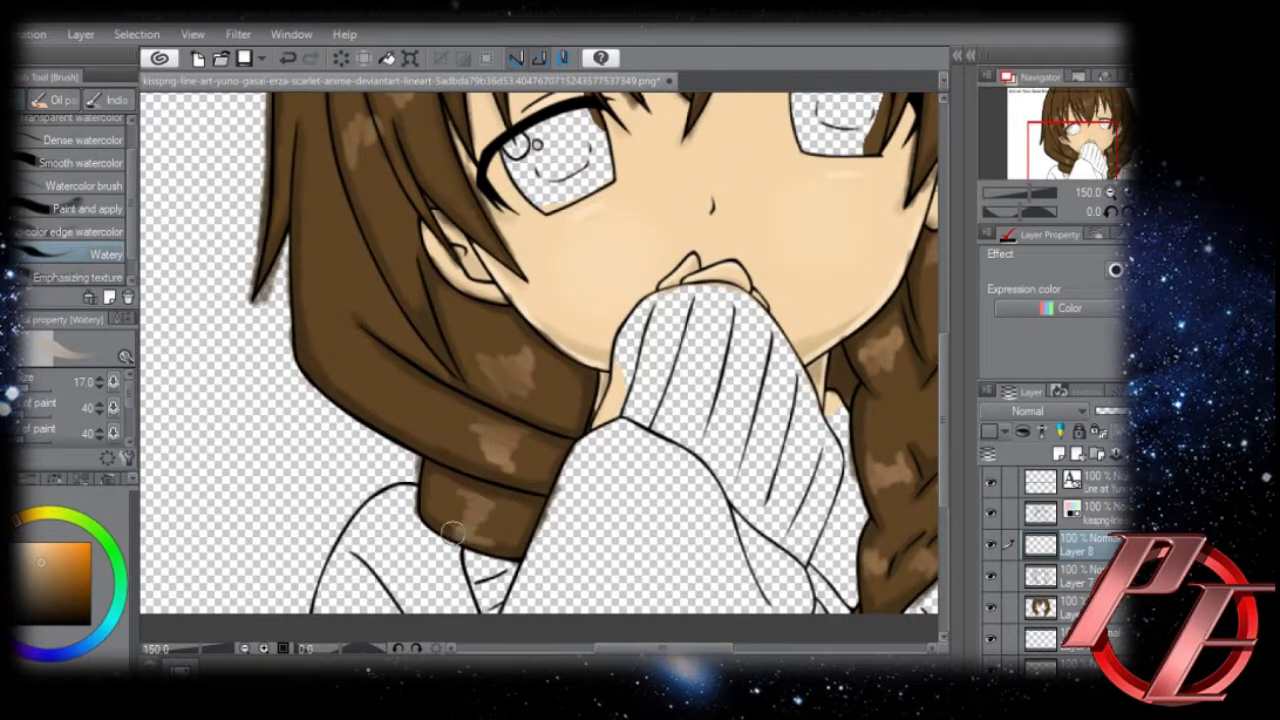
pyautogui.moveTo(498, 443)
pyautogui.mouseDown()
pyautogui.moveTo(382, 447)
pyautogui.moveTo(399, 489)
pyautogui.mouseUp()
pyautogui.moveTo(303, 259); pyautogui.dragTo(287, 284)
# Auto-select the left bangs strands beside the left eye, using the line art layer.
pyautogui.click(1072, 511)
pyautogui.press('w')
pyautogui.click(245, 322)
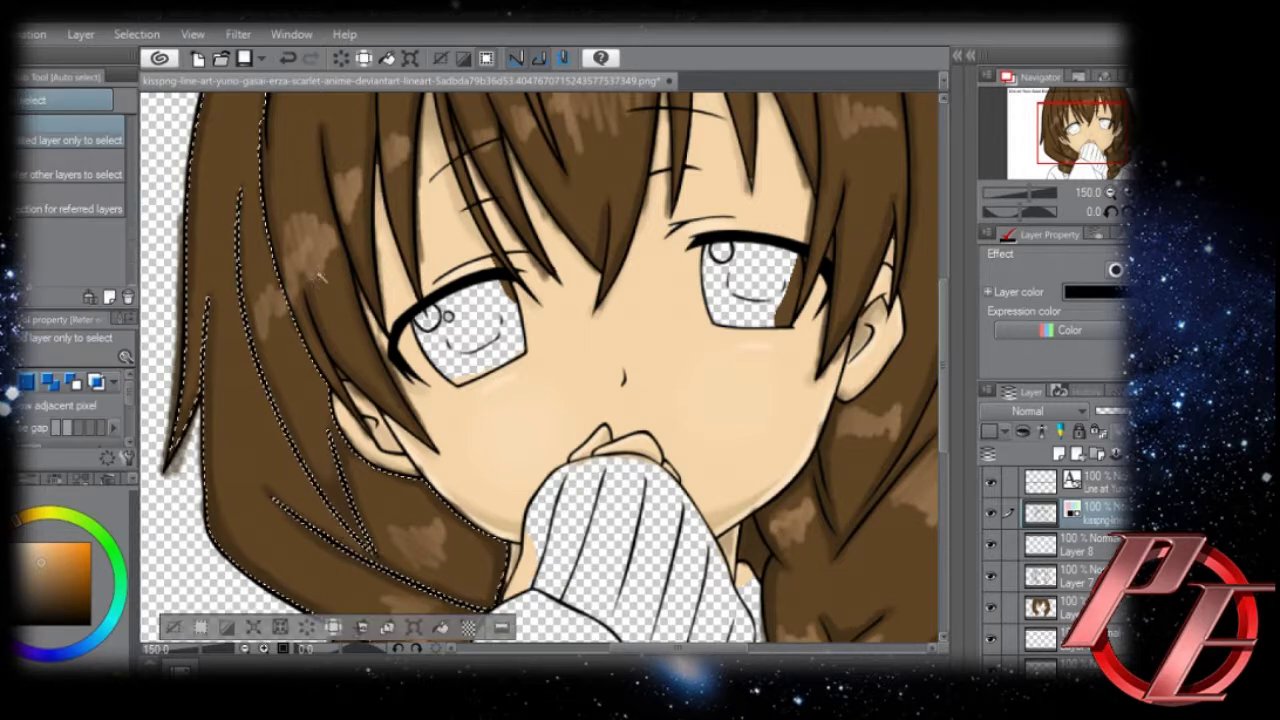
pyautogui.click(403, 231)
pyautogui.hotkey('ctrl', 'z')
# Make Layer 8 the active layer and switch to the brush tool for painting inside the left bangs selection.
pyautogui.click(995, 572)
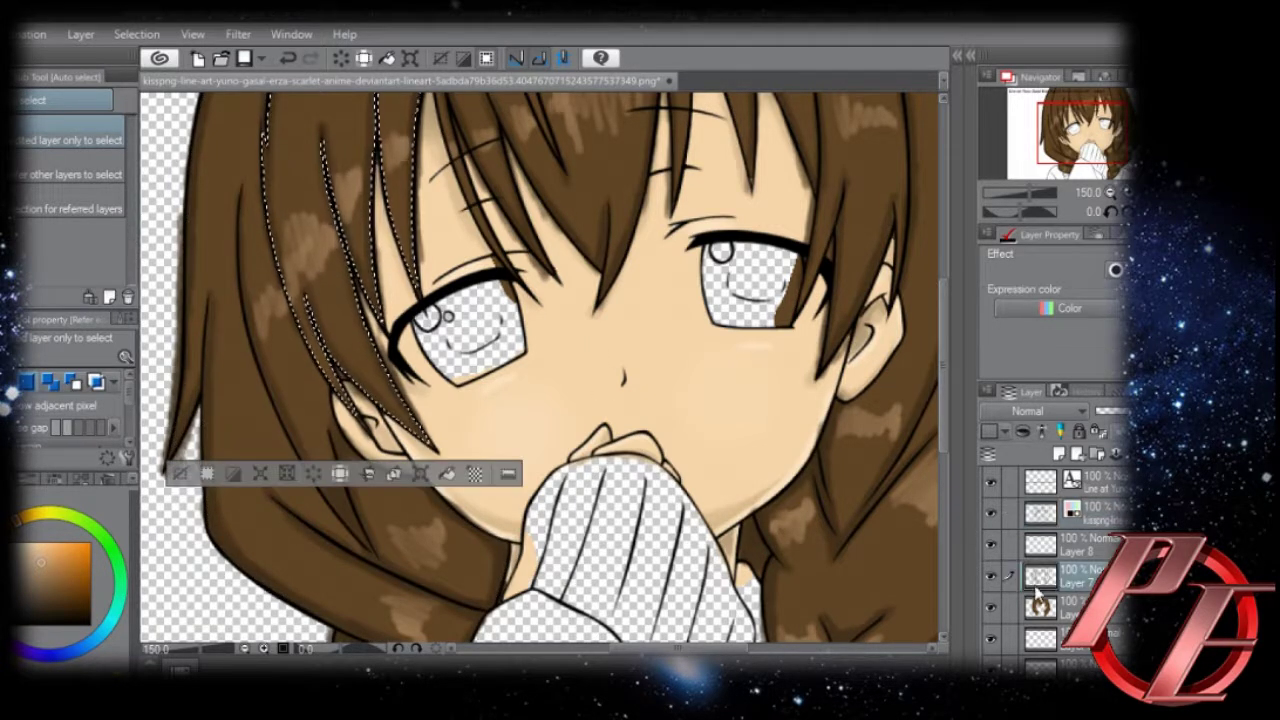
pyautogui.click(992, 543)
pyautogui.press('b')
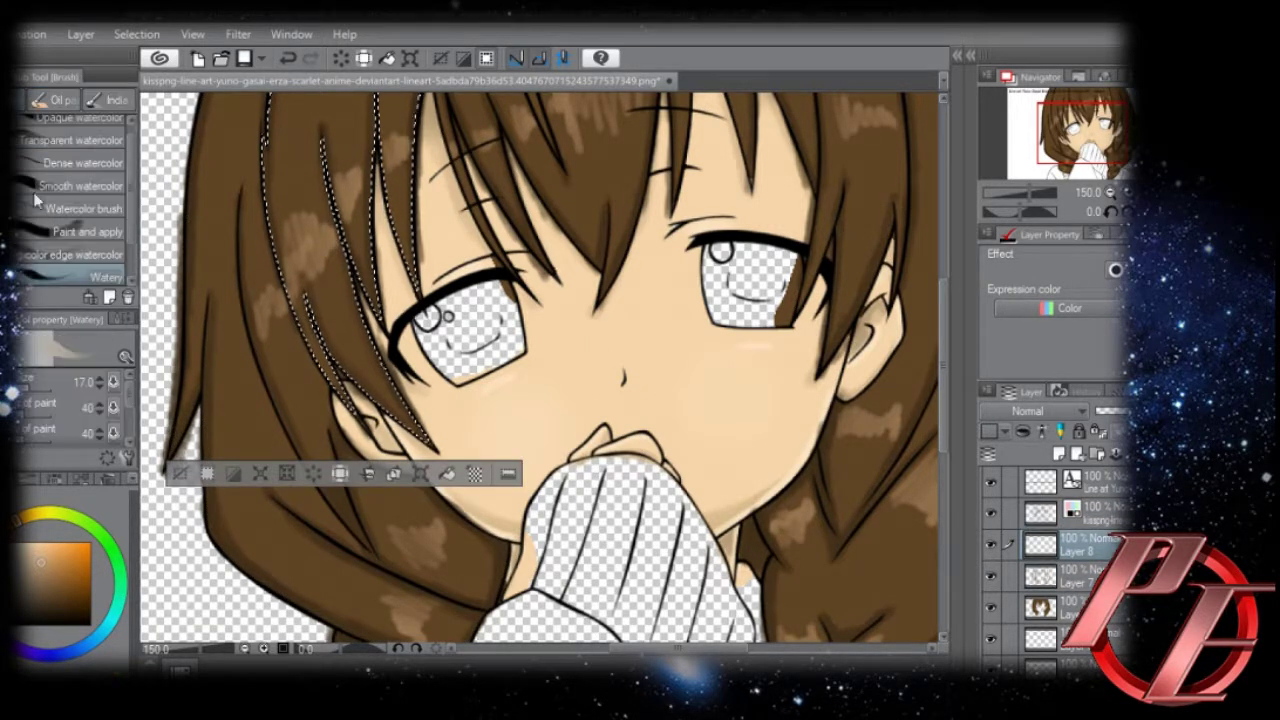
# Try the Emphasizing texture and Watery brushes for light brown highlights across the selected left bangs, and undo the strokes.
pyautogui.scroll(-1, 100, 250)
pyautogui.click(80, 254)
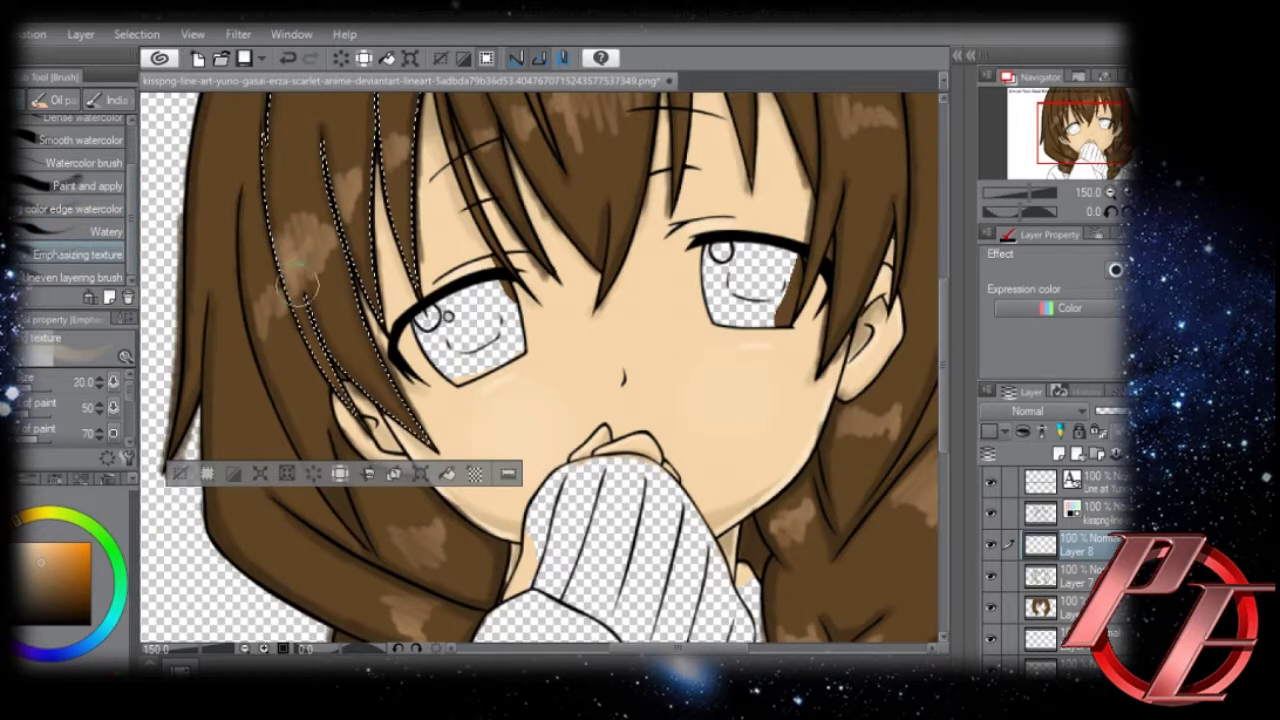
pyautogui.scroll(3, 400, 200)
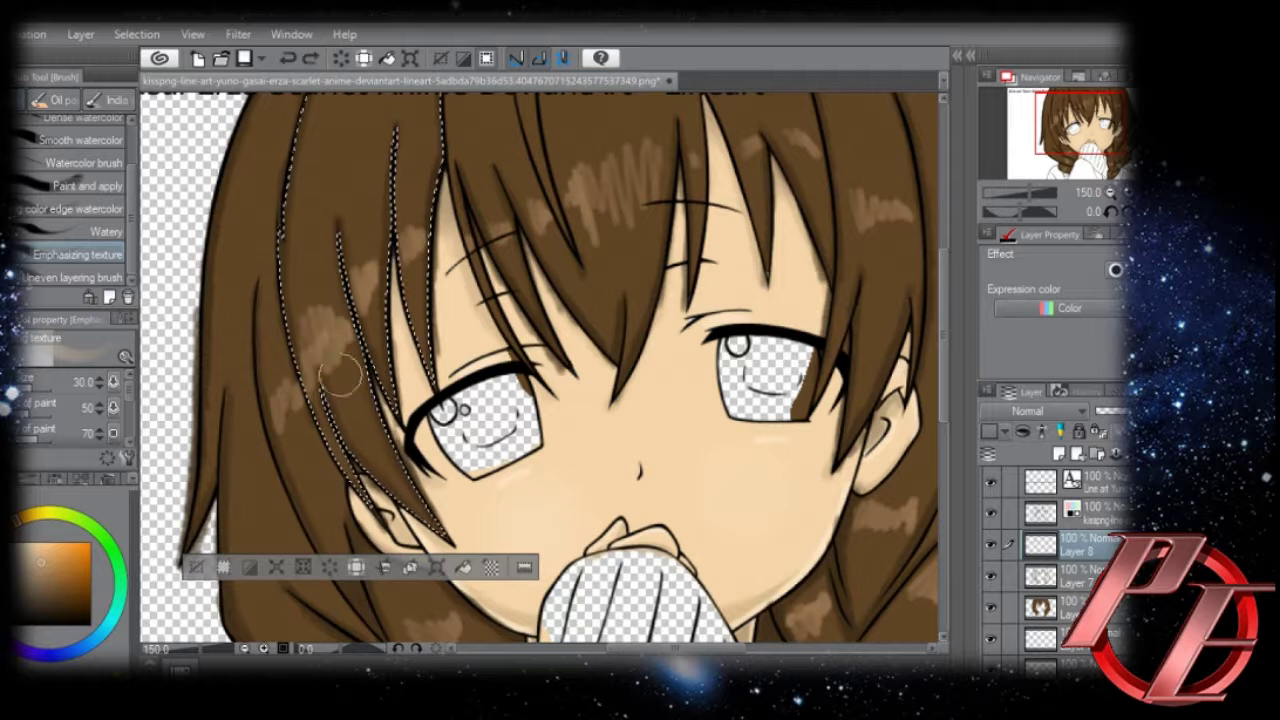
pyautogui.click(109, 231)
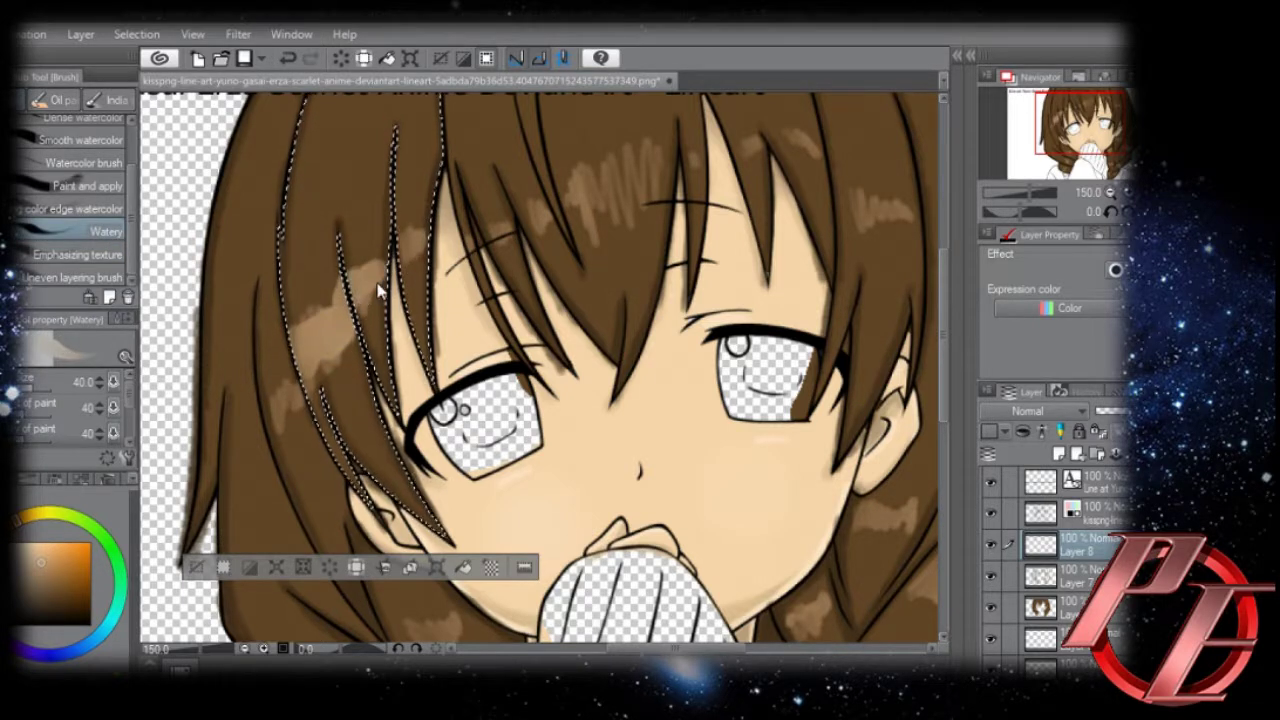
pyautogui.press(']')
pyautogui.press(']')
pyautogui.moveTo(300, 362); pyautogui.dragTo(432, 232)
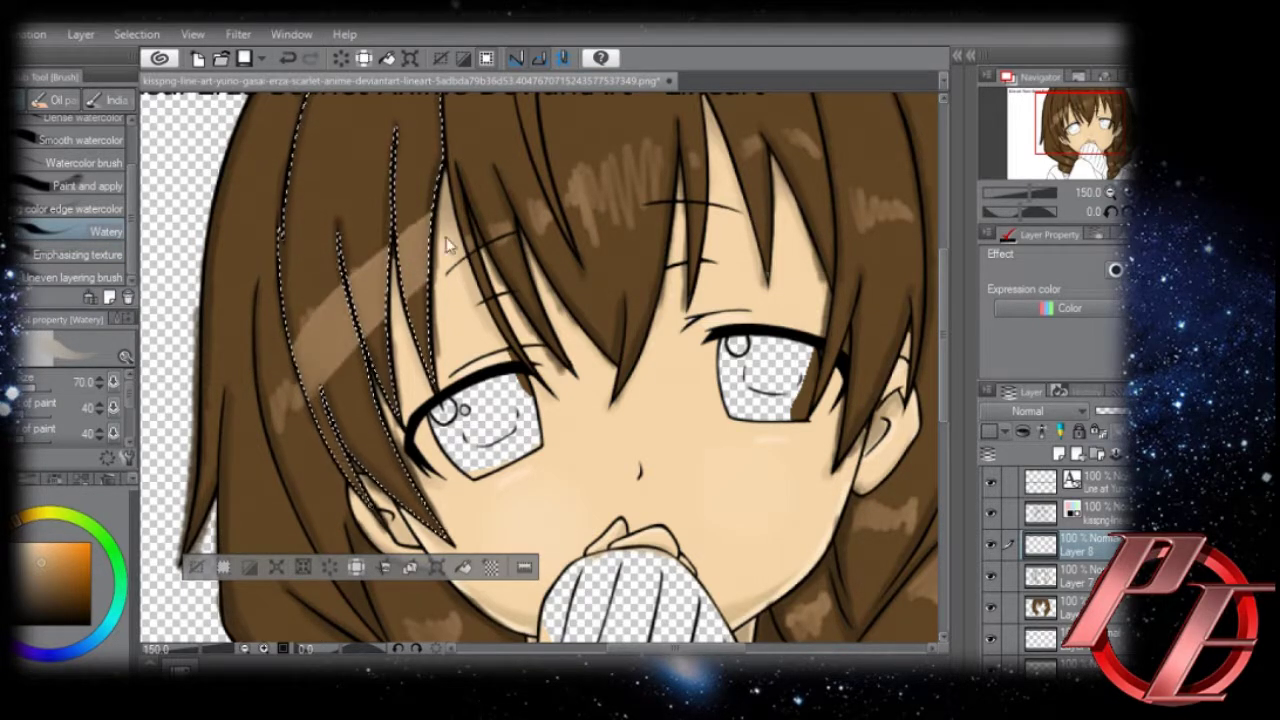
pyautogui.hotkey('ctrl', 'z')
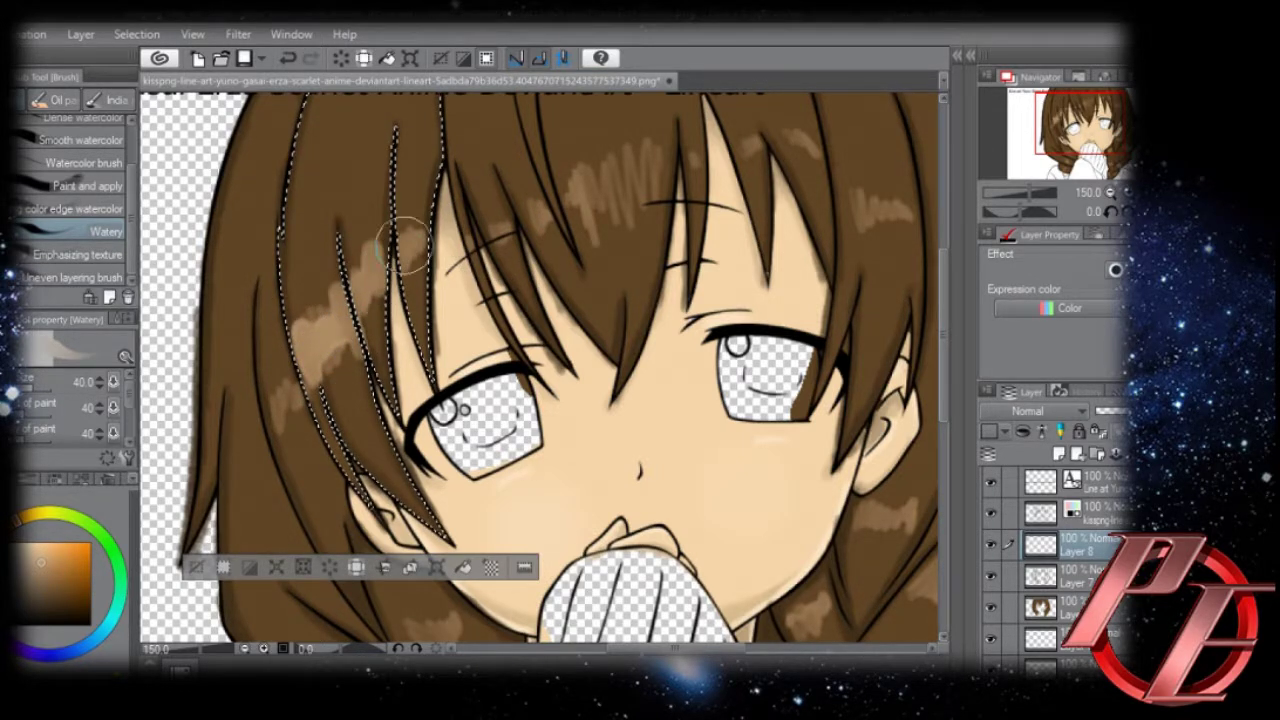
pyautogui.hotkey('ctrl', 'z')
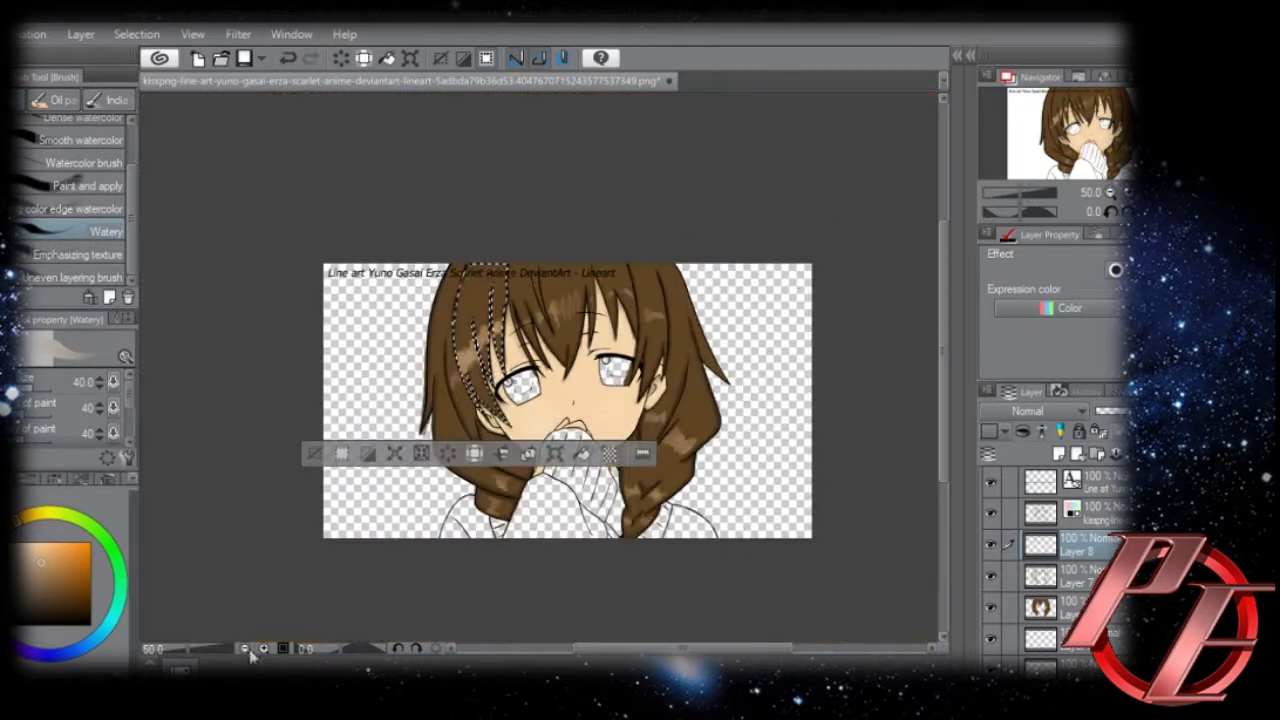
# Paint a light brown highlight band across the selected left bangs strands using the Watercolor brush at size 17.
pyautogui.click(60, 254)
pyautogui.click(82, 162)
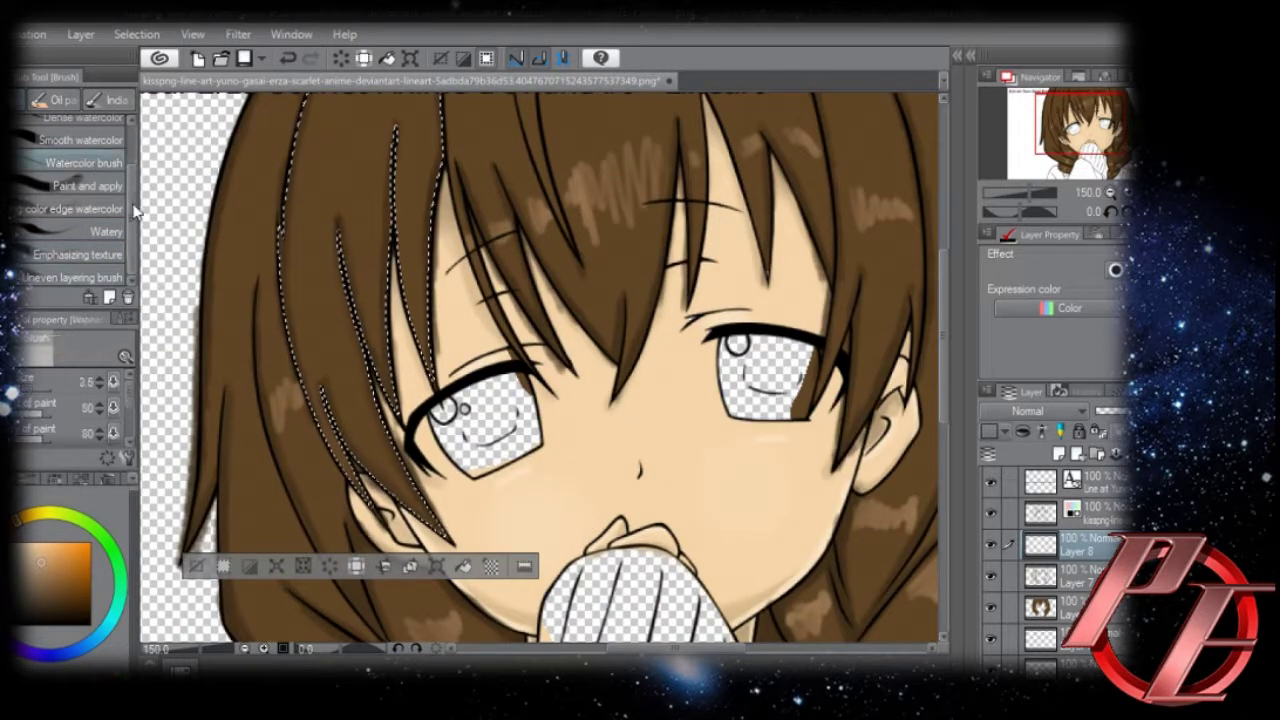
pyautogui.press(']')
pyautogui.press(']')
pyautogui.press(']')
pyautogui.press(']')
pyautogui.press(']')
pyautogui.press(']')
pyautogui.press(']')
pyautogui.press(']')
pyautogui.press(']')
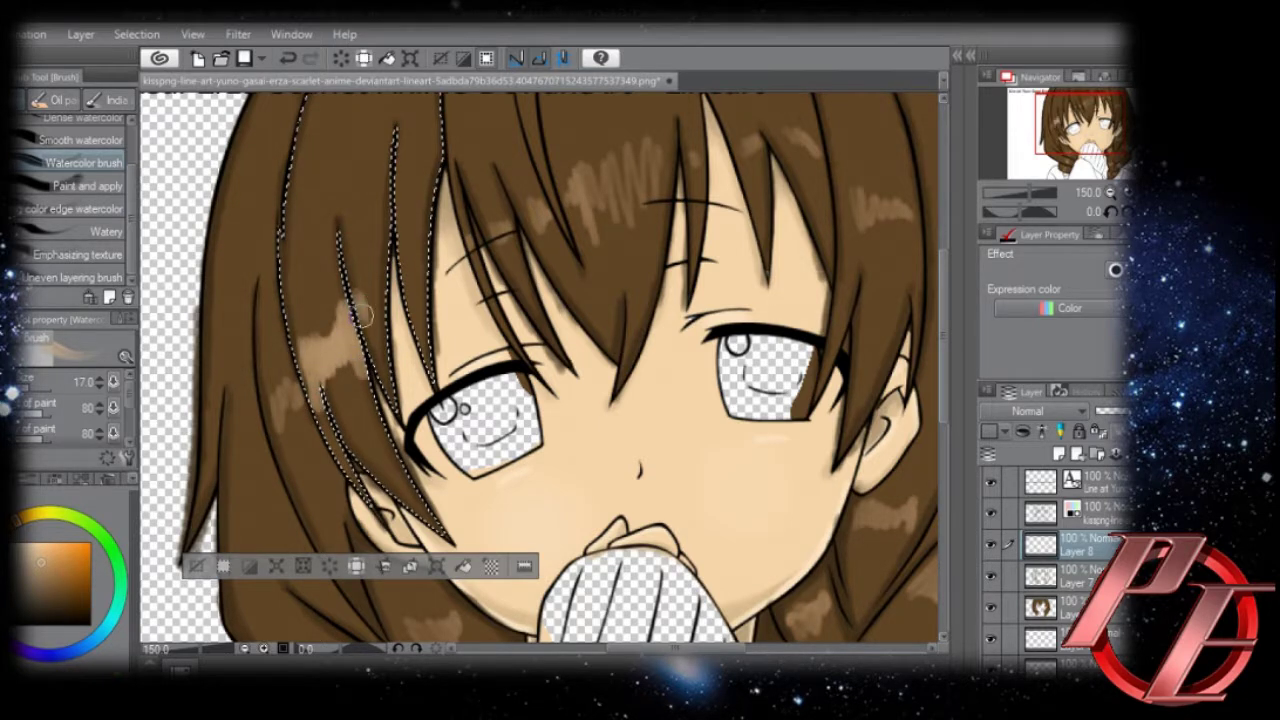
pyautogui.moveTo(379, 308); pyautogui.dragTo(422, 232)
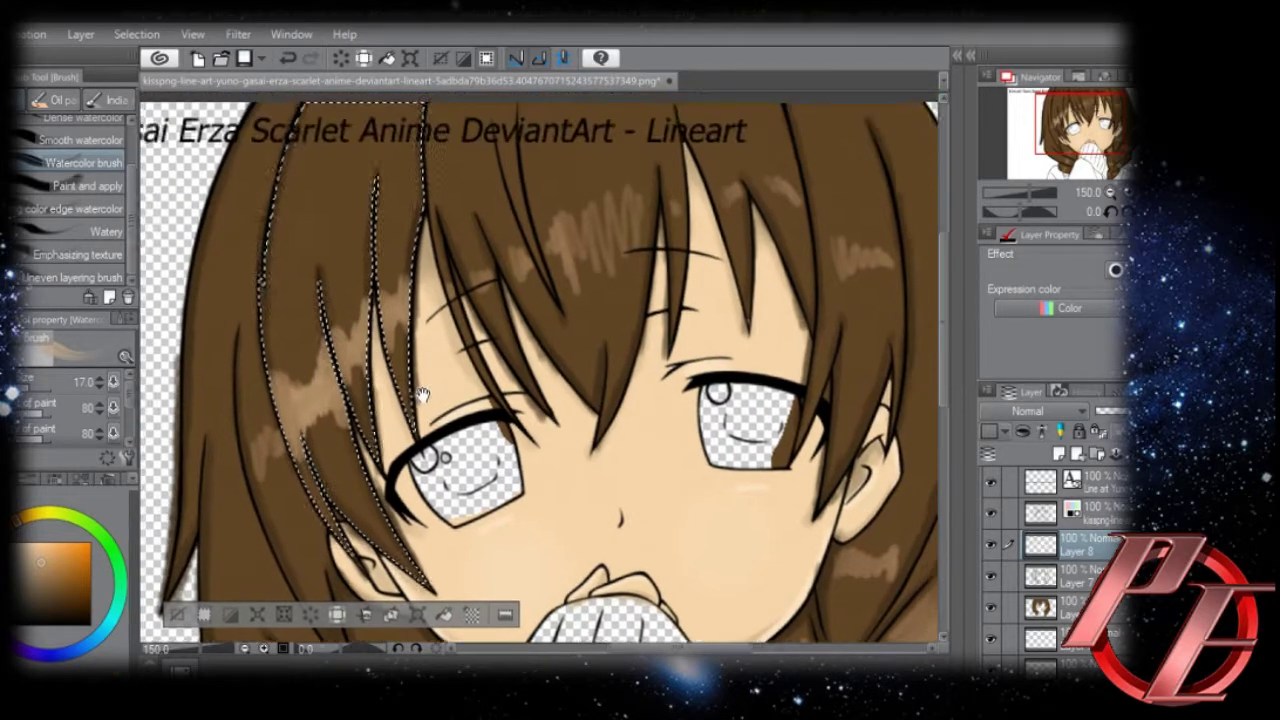
# Auto-select the central bangs on the line art layer and paint a light brown highlight band across them on Layer 8, brush size 40.
pyautogui.click(615, 357)
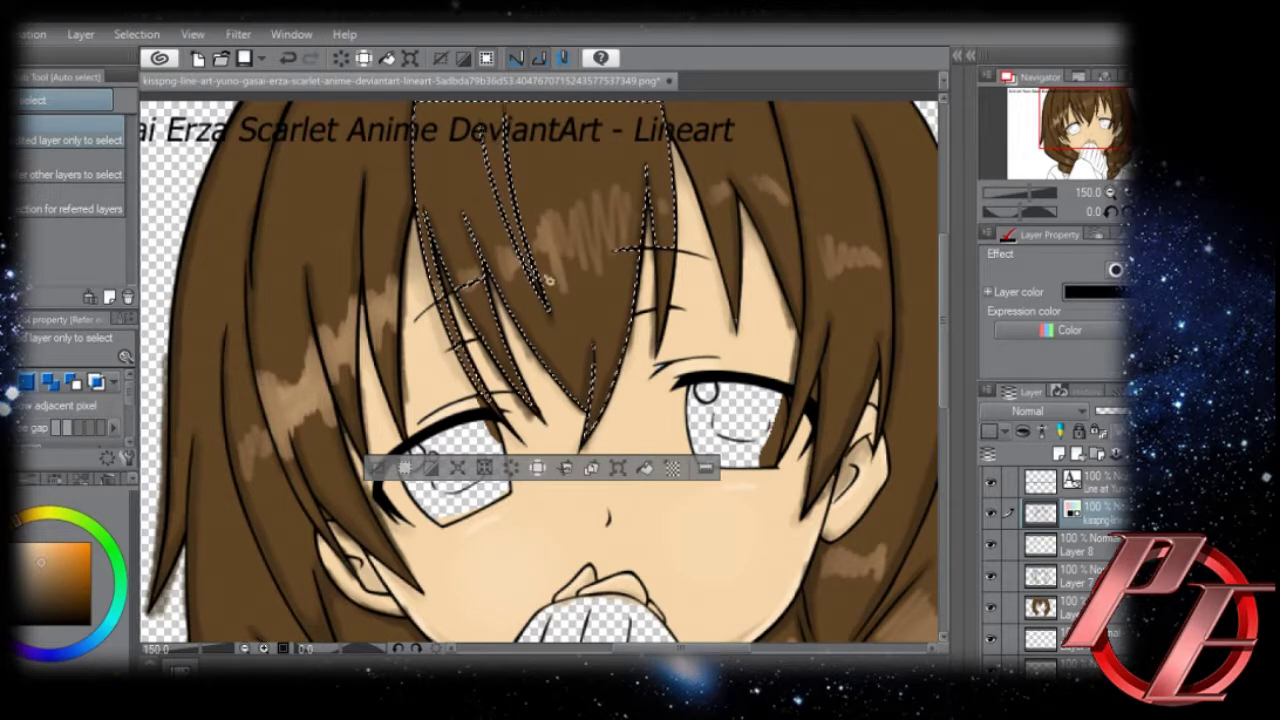
pyautogui.click(1072, 550)
pyautogui.press('b')
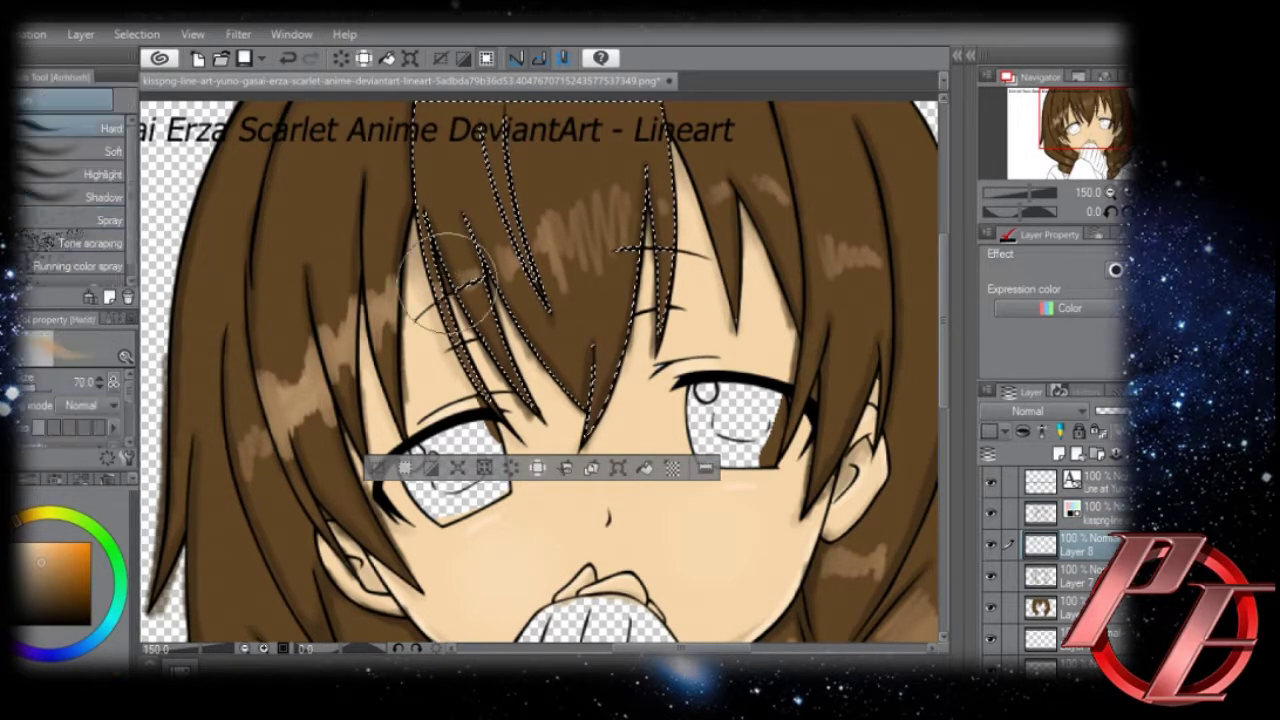
pyautogui.press('b')
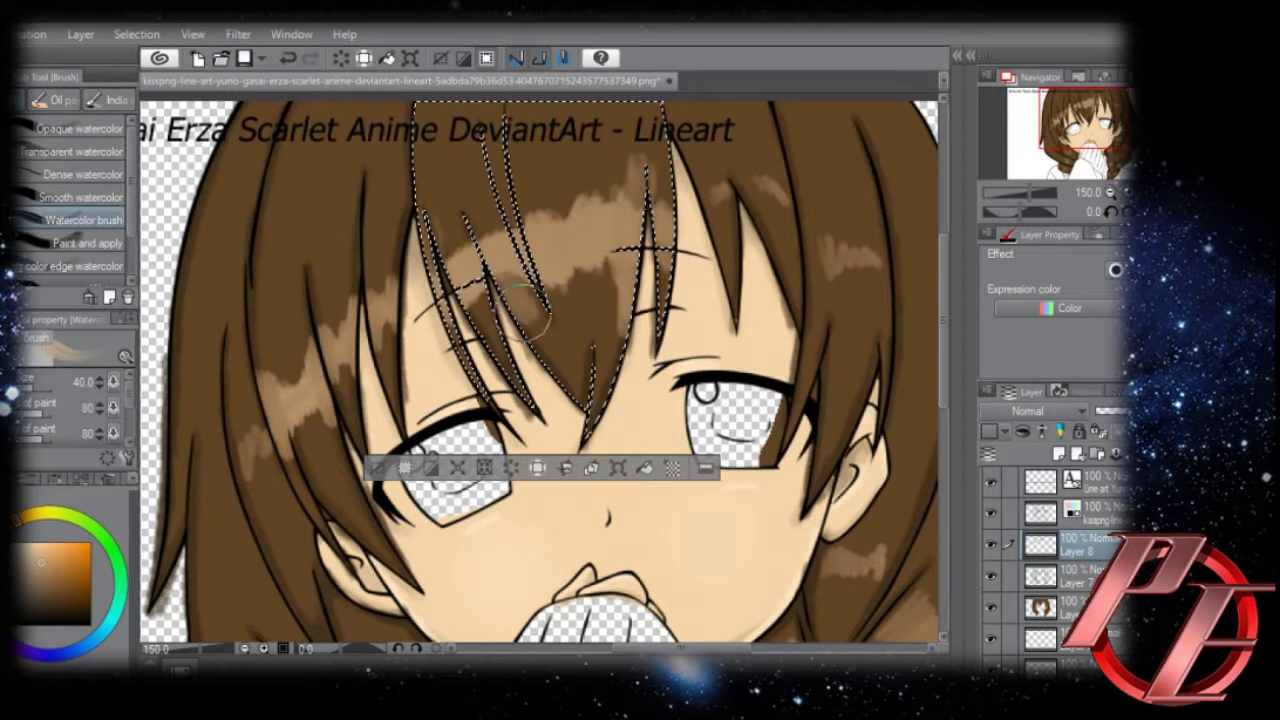
pyautogui.scroll(2, 421, 228)
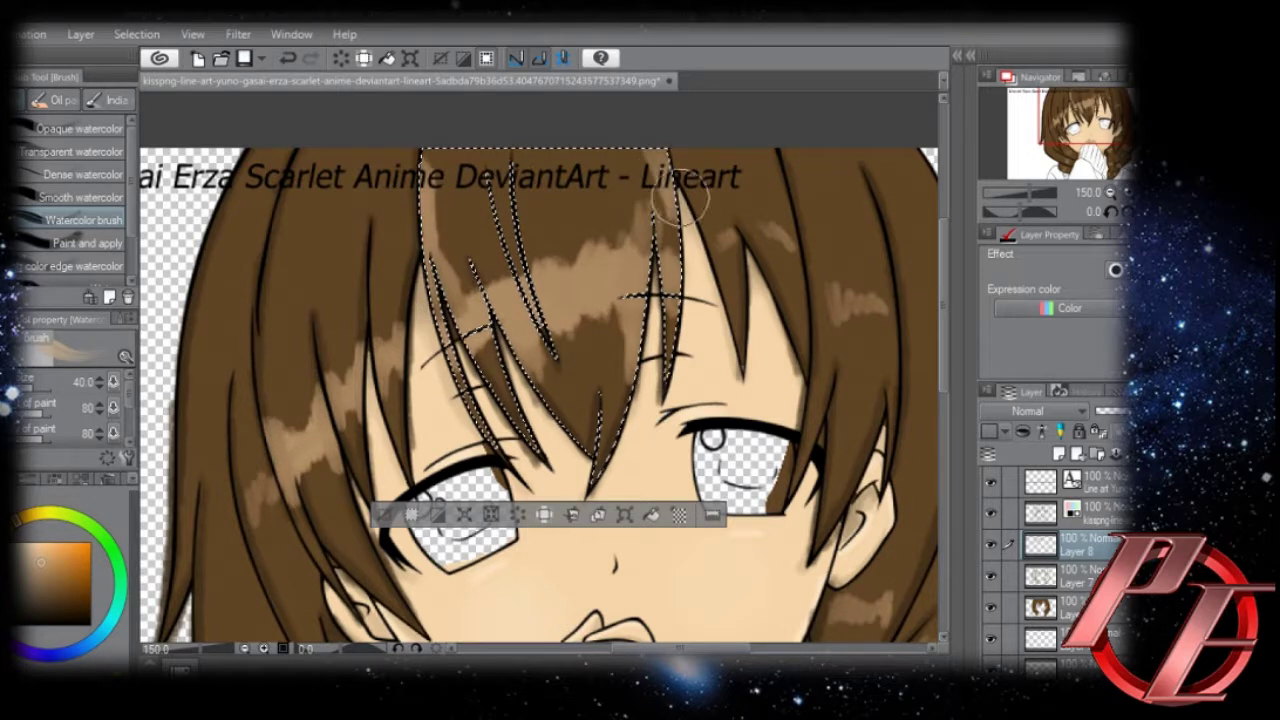
# Auto-select the right bangs strands on the line art layer and paint light brown highlights across them on Layer 8.
pyautogui.click(1095, 513)
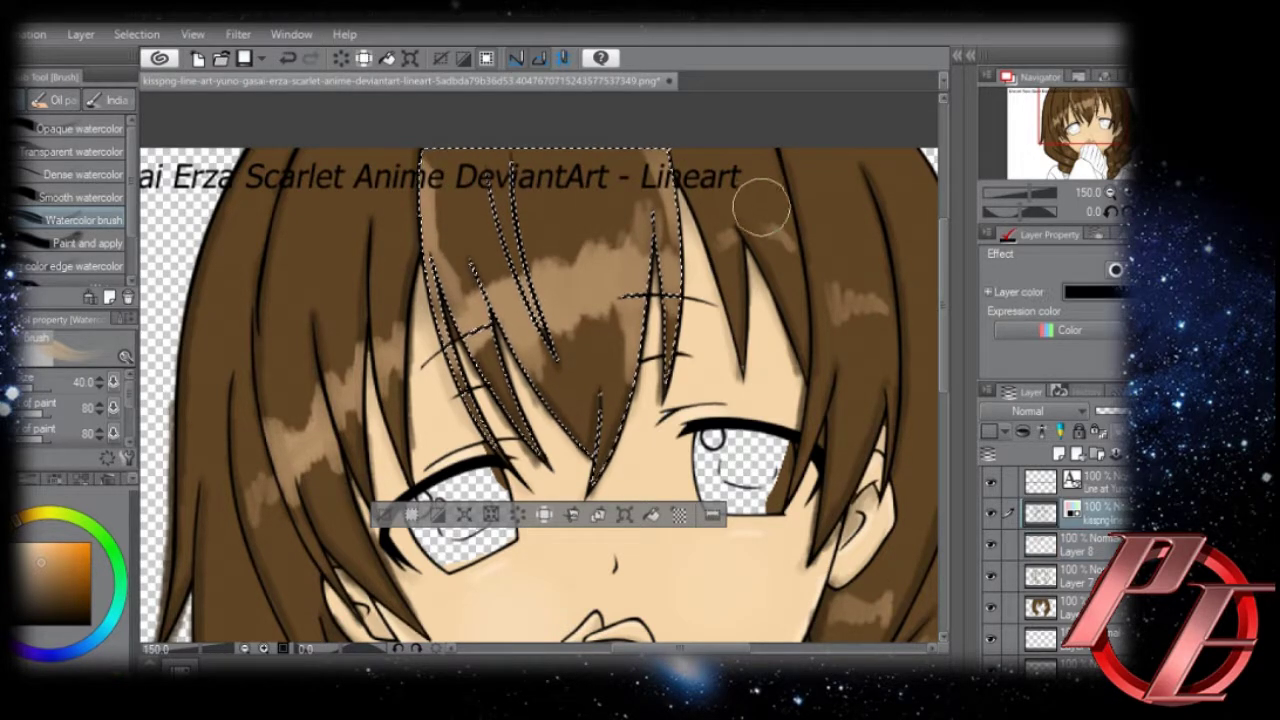
pyautogui.press('w')
pyautogui.click(773, 207)
pyautogui.keyDown('shift'); pyautogui.click(842, 254); pyautogui.keyUp('shift')
pyautogui.click(1094, 540)
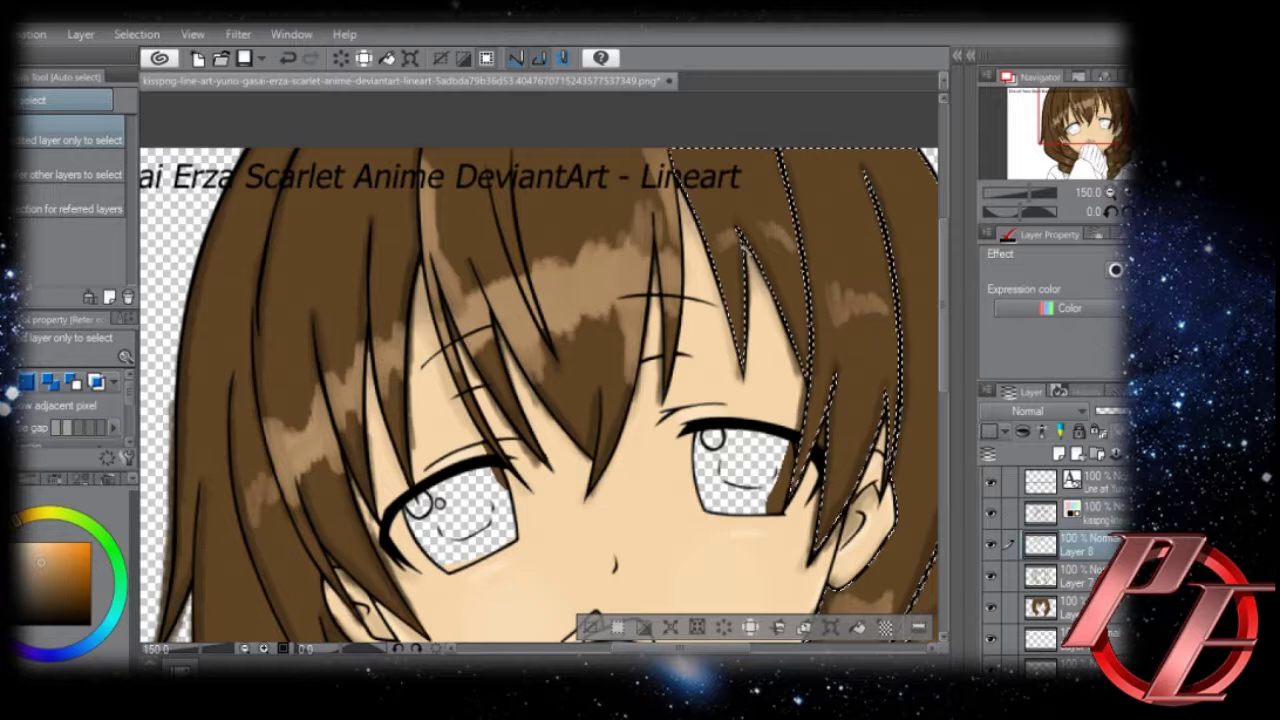
pyautogui.press('b')
pyautogui.moveTo(722, 223)
pyautogui.mouseDown()
pyautogui.moveTo(769, 205)
pyautogui.moveTo(782, 218)
pyautogui.moveTo(612, 177)
pyautogui.moveTo(672, 155)
pyautogui.moveTo(715, 240)
pyautogui.moveTo(708, 217)
pyautogui.moveTo(737, 255)
pyautogui.moveTo(764, 242)
pyautogui.moveTo(772, 260)
pyautogui.moveTo(739, 273)
pyautogui.moveTo(716, 245)
pyautogui.moveTo(797, 254)
pyautogui.mouseUp()
# Widen the light brown highlights beneath the right ear and across the upper sections of the right braid.
pyautogui.scroll(-3, 797, 254)
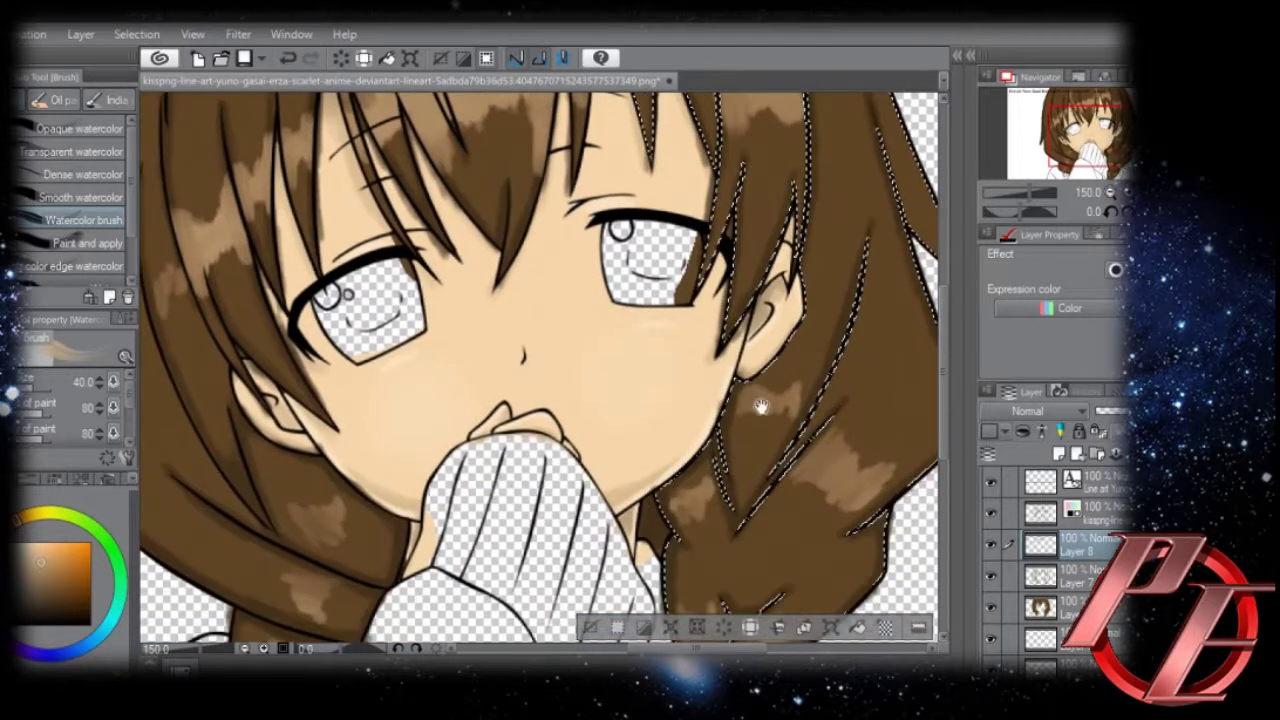
pyautogui.moveTo(720, 430)
pyautogui.mouseDown()
pyautogui.moveTo(791, 395)
pyautogui.moveTo(840, 445)
pyautogui.moveTo(828, 465)
pyautogui.moveTo(890, 490)
pyautogui.mouseUp()
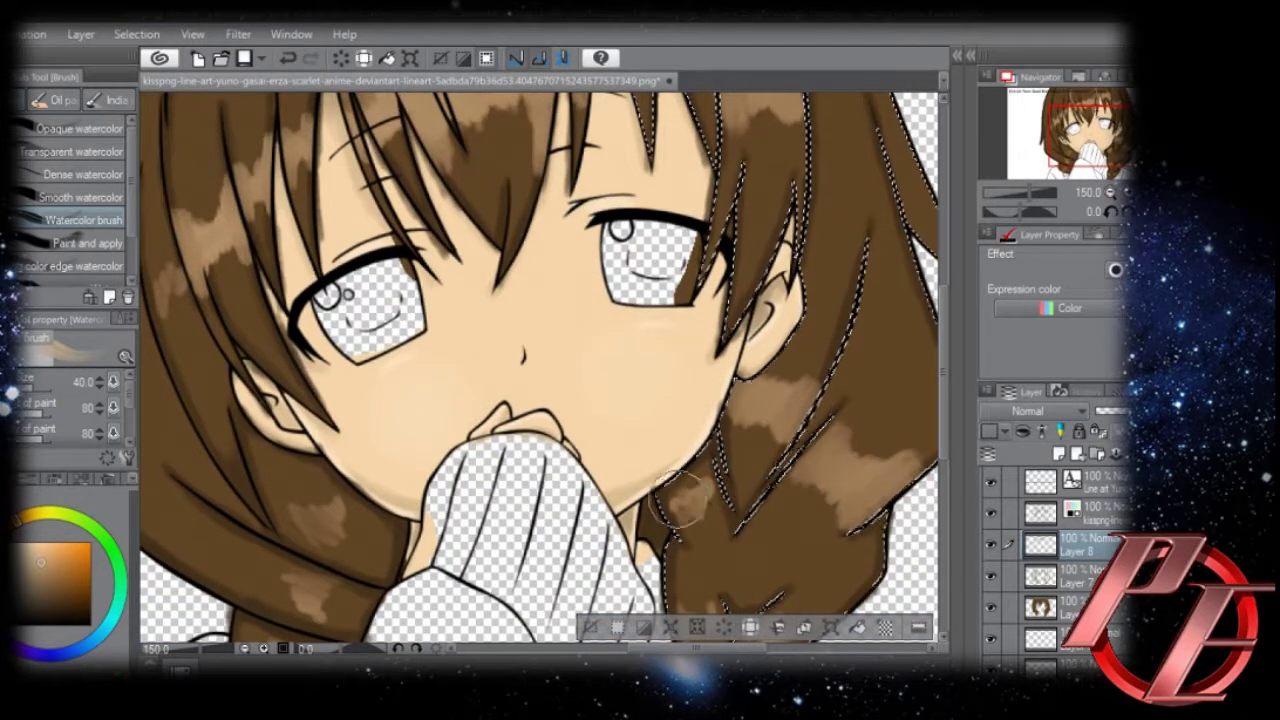
pyautogui.moveTo(665, 493)
pyautogui.mouseDown()
pyautogui.moveTo(720, 492)
pyautogui.moveTo(702, 369)
pyautogui.mouseUp()
pyautogui.moveTo(703, 508)
pyautogui.mouseDown()
pyautogui.moveTo(673, 515)
pyautogui.moveTo(742, 503)
pyautogui.moveTo(775, 513)
pyautogui.moveTo(677, 506)
pyautogui.moveTo(736, 522)
pyautogui.mouseUp()
pyautogui.moveTo(796, 230); pyautogui.dragTo(771, 434)
# Clear the selection and round off the highlight edges on the right bangs strands with the Soft eraser at size 25.
pyautogui.scroll(3, 770, 433)
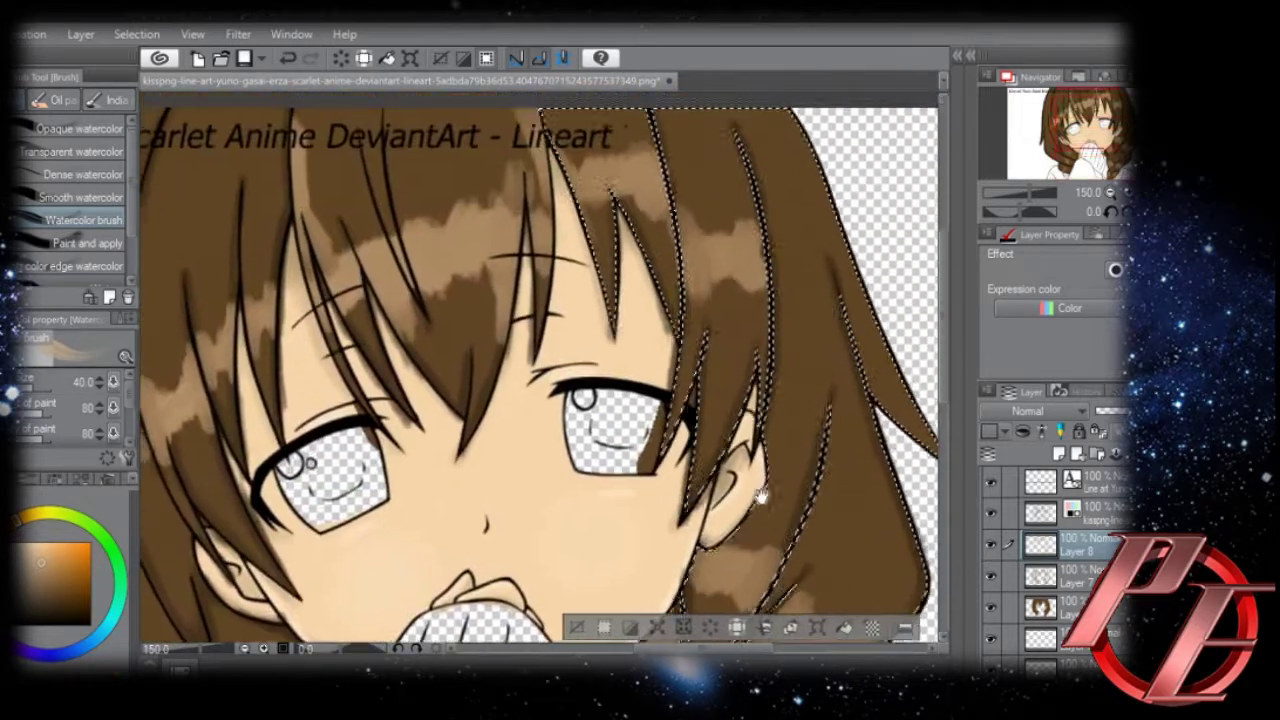
pyautogui.press('e')
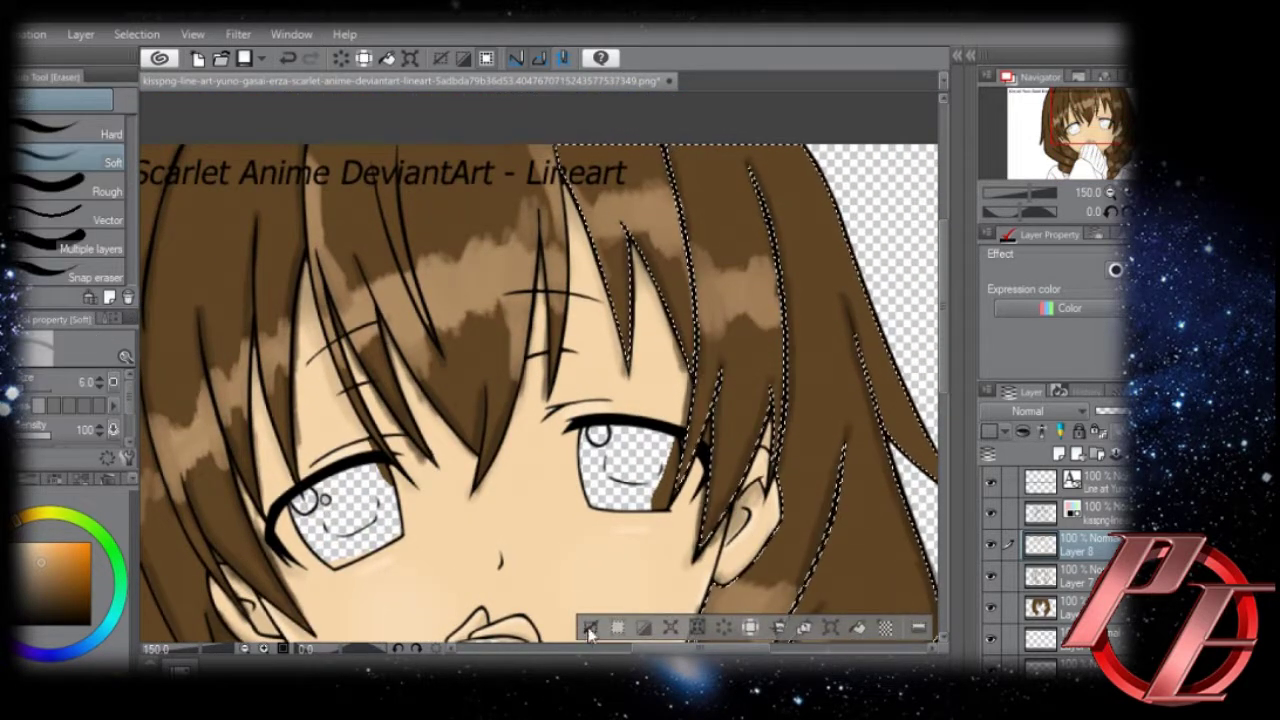
pyautogui.hotkey('ctrl', 'd')
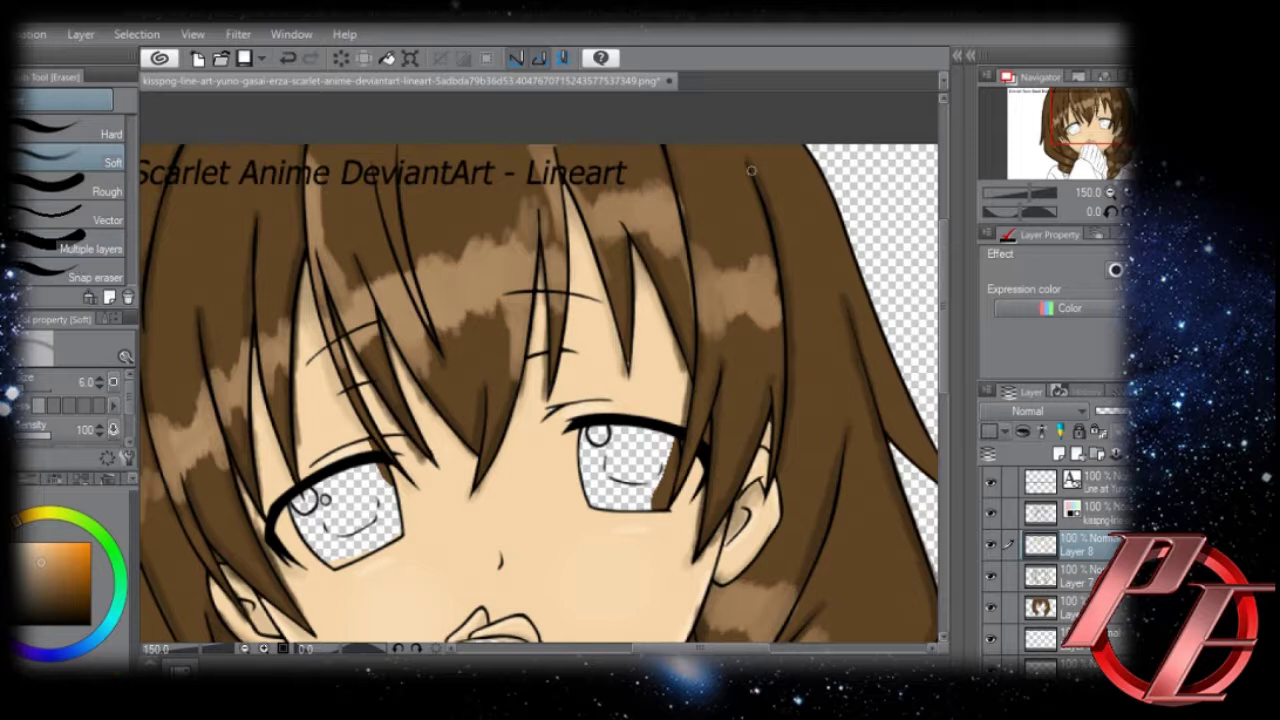
pyautogui.press(']')
pyautogui.press(']')
pyautogui.press(']')
pyautogui.press(']')
pyautogui.press(']')
pyautogui.press(']')
pyautogui.press(']')
pyautogui.press(']')
pyautogui.press(']')
pyautogui.moveTo(715, 244)
pyautogui.mouseDown()
pyautogui.moveTo(726, 257)
pyautogui.moveTo(749, 249)
pyautogui.mouseUp()
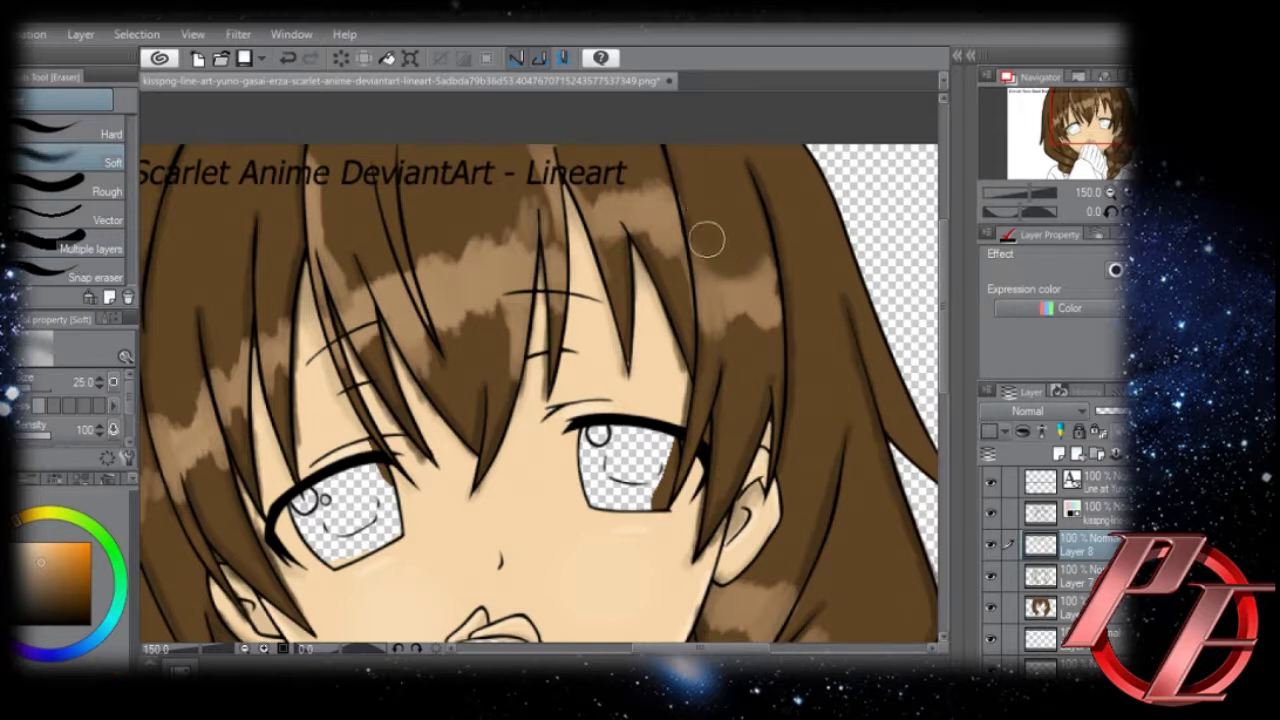
pyautogui.moveTo(737, 344)
pyautogui.mouseDown()
pyautogui.moveTo(752, 331)
pyautogui.moveTo(721, 350)
pyautogui.mouseUp()
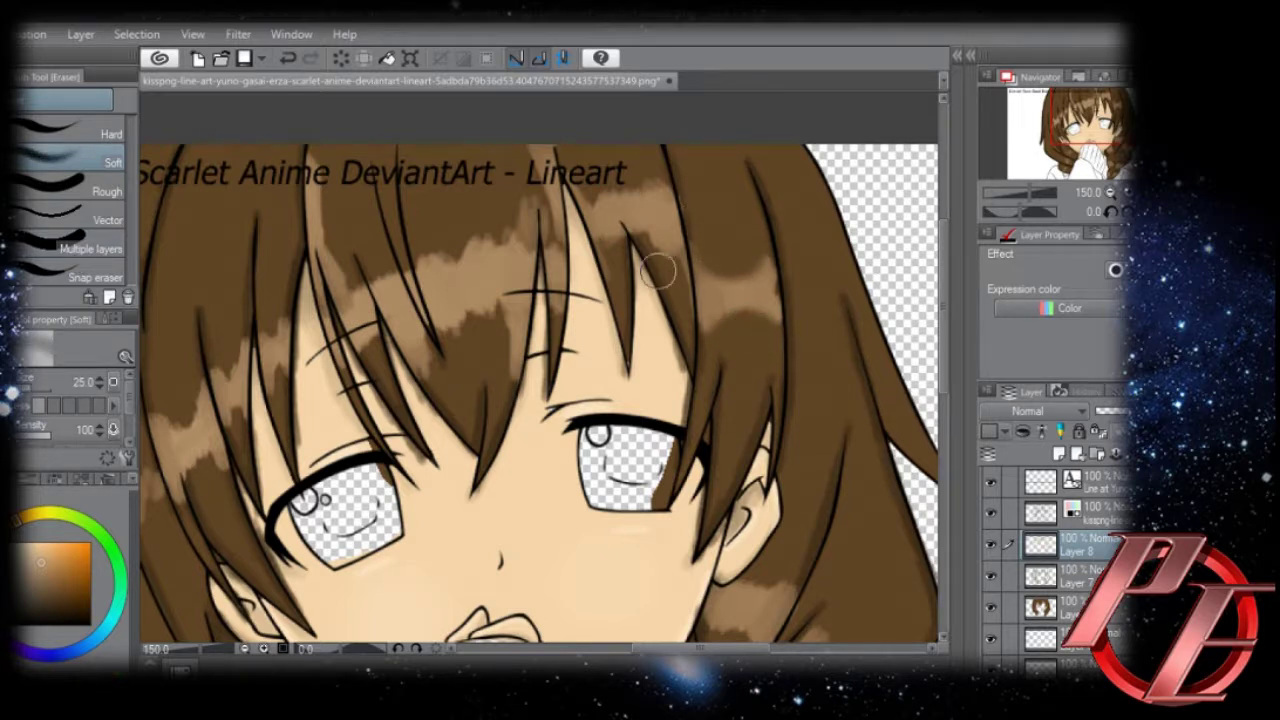
pyautogui.moveTo(660, 252)
pyautogui.mouseDown()
pyautogui.moveTo(637, 243)
pyautogui.moveTo(648, 294)
pyautogui.mouseUp()
pyautogui.moveTo(622, 238); pyautogui.dragTo(655, 238)
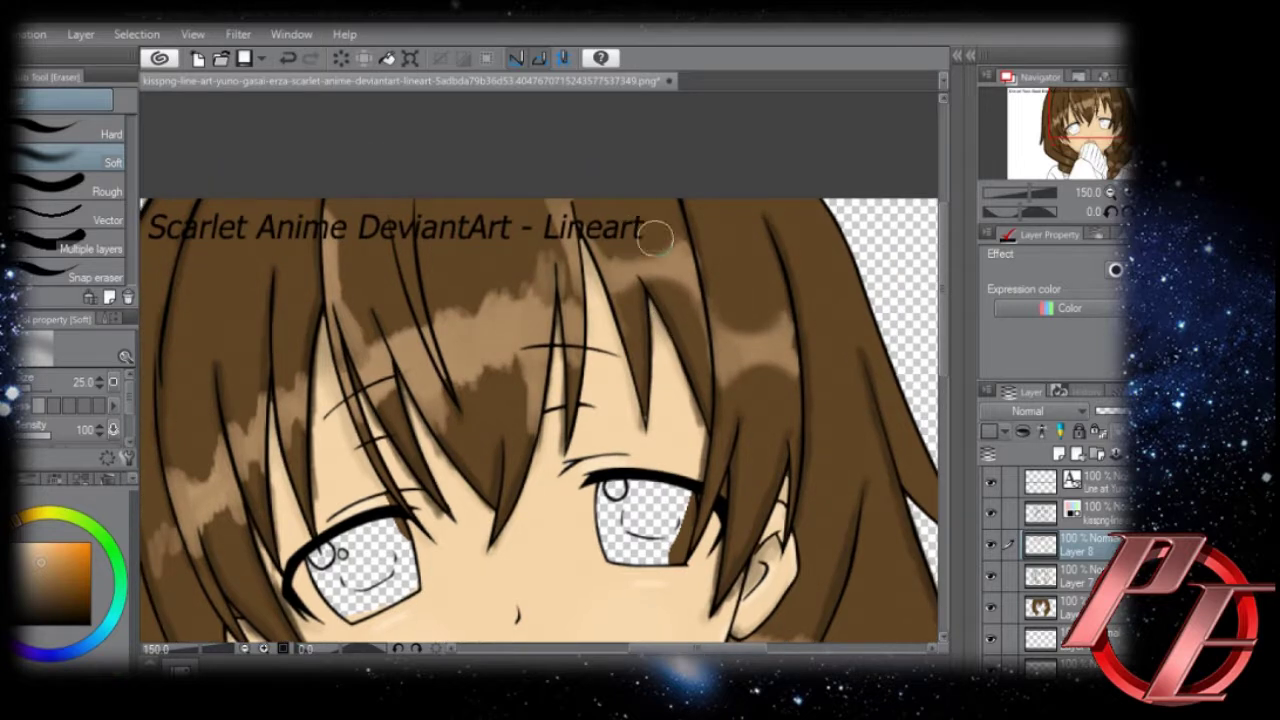
# Erase the ragged highlight edges on the central and left bangs into smooth curves, reducing the Soft eraser to size 15.
pyautogui.hscroll(-1, 600, 220)
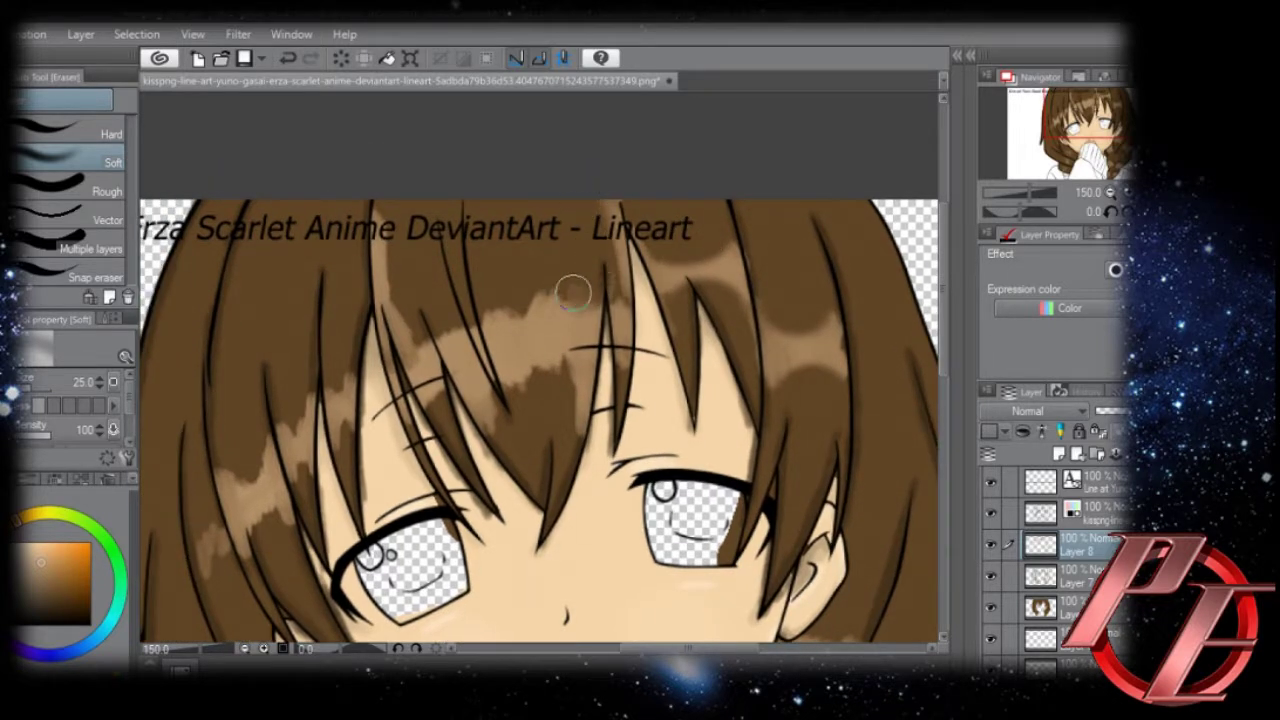
pyautogui.moveTo(573, 292)
pyautogui.mouseDown()
pyautogui.moveTo(516, 287)
pyautogui.moveTo(522, 296)
pyautogui.moveTo(482, 302)
pyautogui.moveTo(539, 309)
pyautogui.moveTo(446, 327)
pyautogui.moveTo(544, 311)
pyautogui.moveTo(534, 386)
pyautogui.moveTo(561, 379)
pyautogui.moveTo(559, 411)
pyautogui.moveTo(520, 395)
pyautogui.mouseUp()
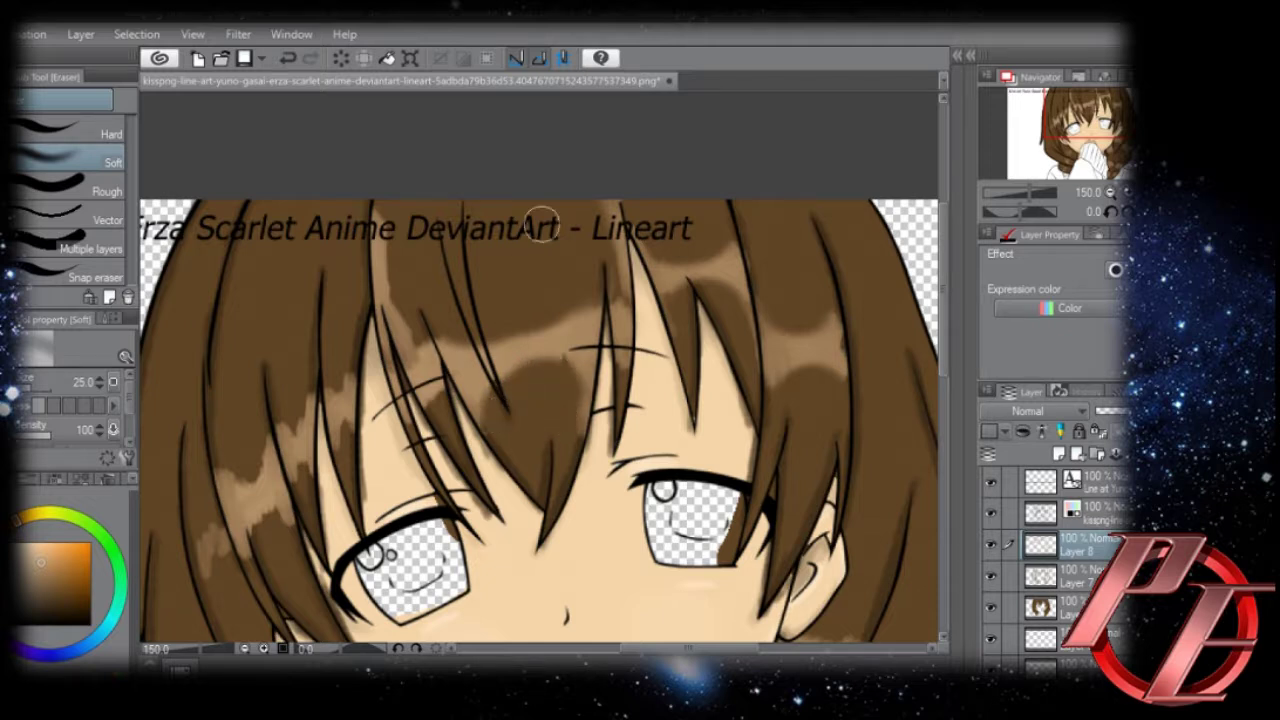
pyautogui.press('[')
pyautogui.press('[')
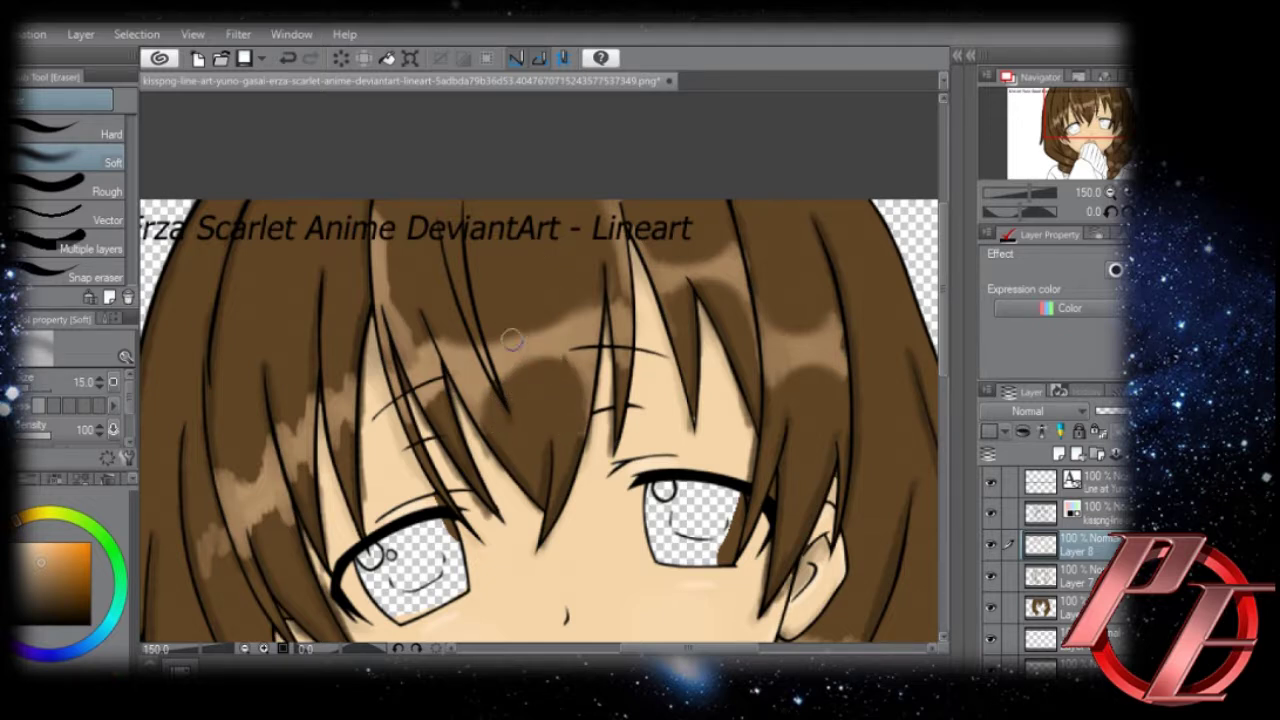
pyautogui.moveTo(398, 229)
pyautogui.mouseDown()
pyautogui.moveTo(395, 270)
pyautogui.moveTo(390, 206)
pyautogui.moveTo(411, 314)
pyautogui.mouseUp()
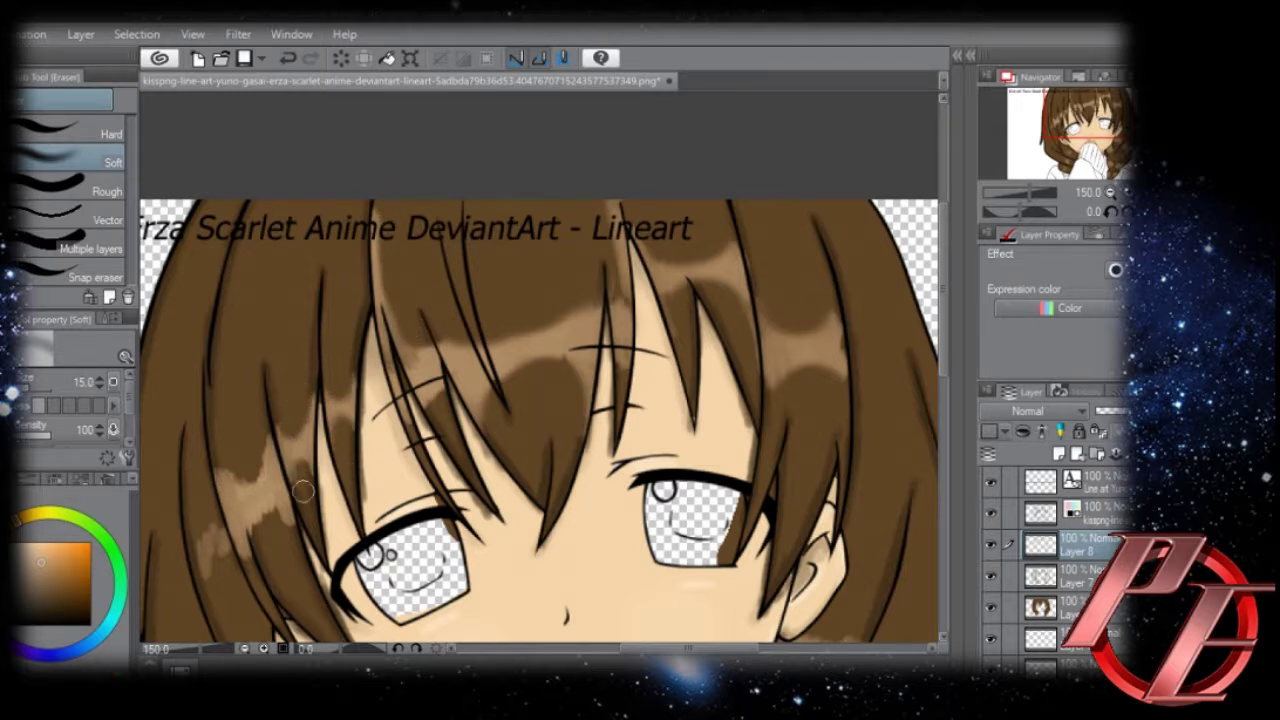
pyautogui.moveTo(230, 471); pyautogui.dragTo(257, 452)
pyautogui.moveTo(270, 516)
pyautogui.mouseDown()
pyautogui.moveTo(251, 434)
pyautogui.moveTo(242, 440)
pyautogui.mouseUp()
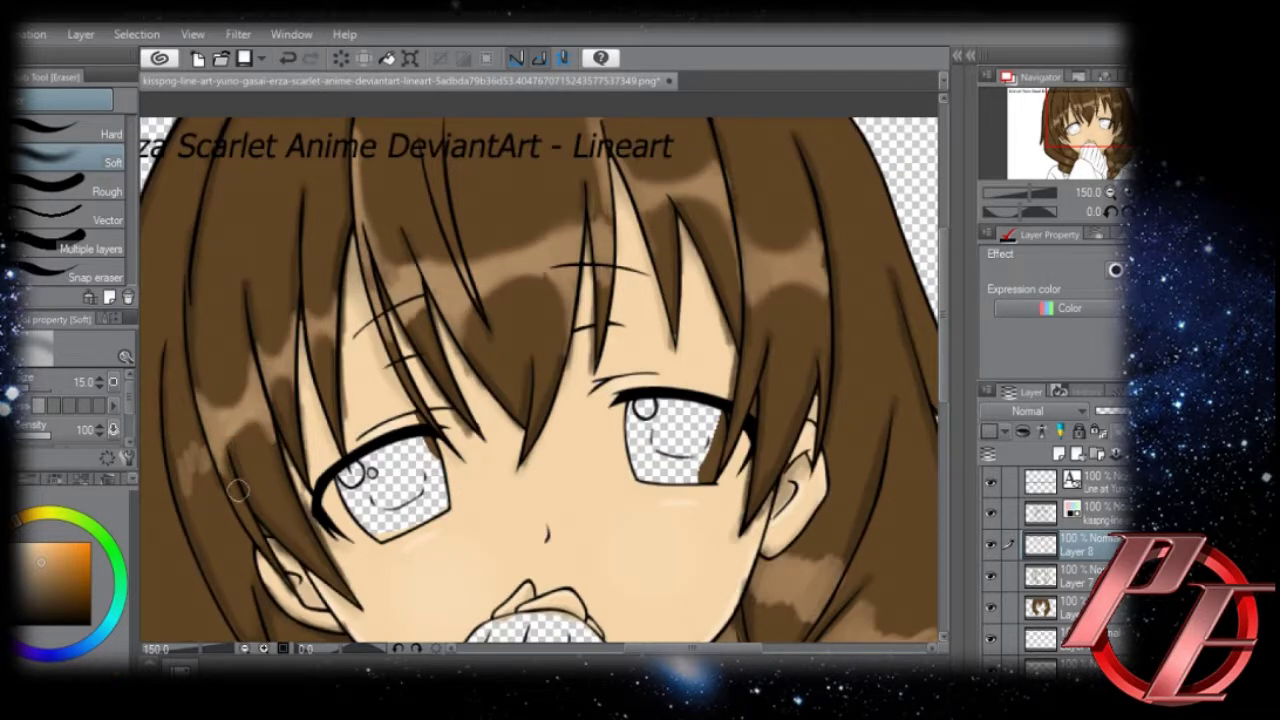
# Round off the highlight edges beneath the right ear and down the right braid sections with the Soft eraser.
pyautogui.moveTo(870, 610)
pyautogui.mouseDown()
pyautogui.moveTo(725, 414)
pyautogui.moveTo(774, 440)
pyautogui.moveTo(736, 431)
pyautogui.mouseUp()
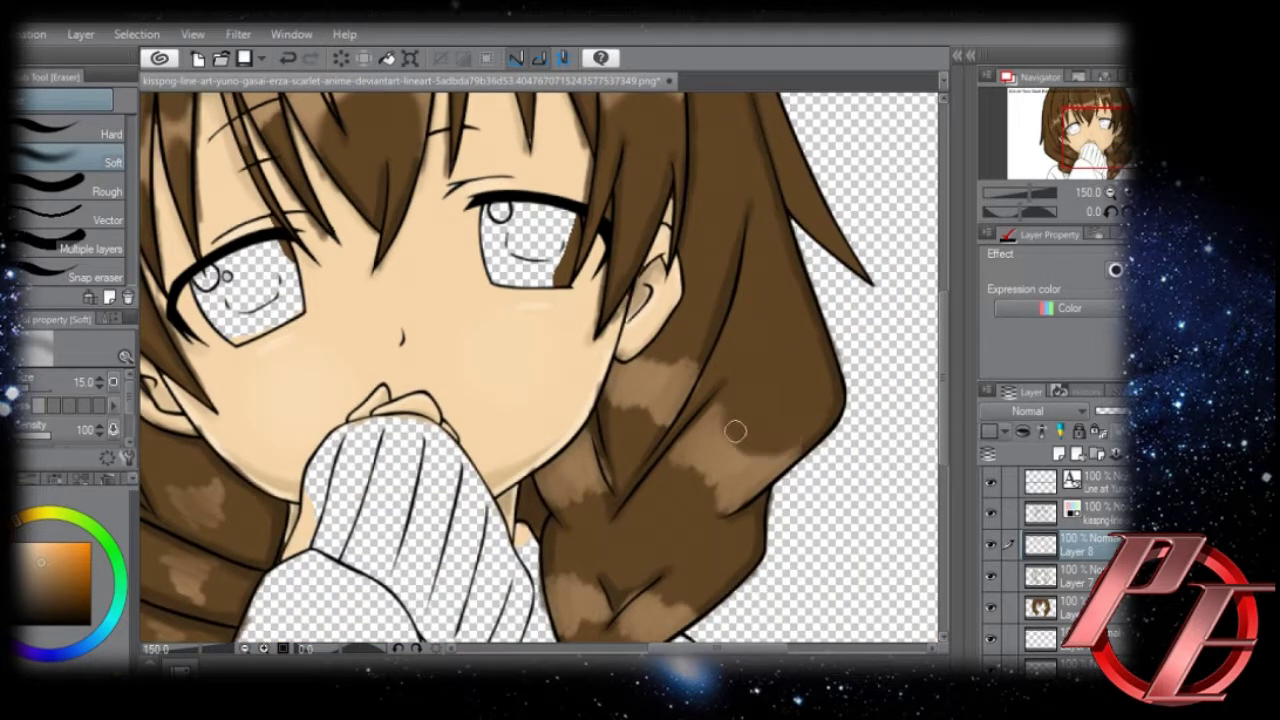
pyautogui.moveTo(745, 474); pyautogui.dragTo(699, 479)
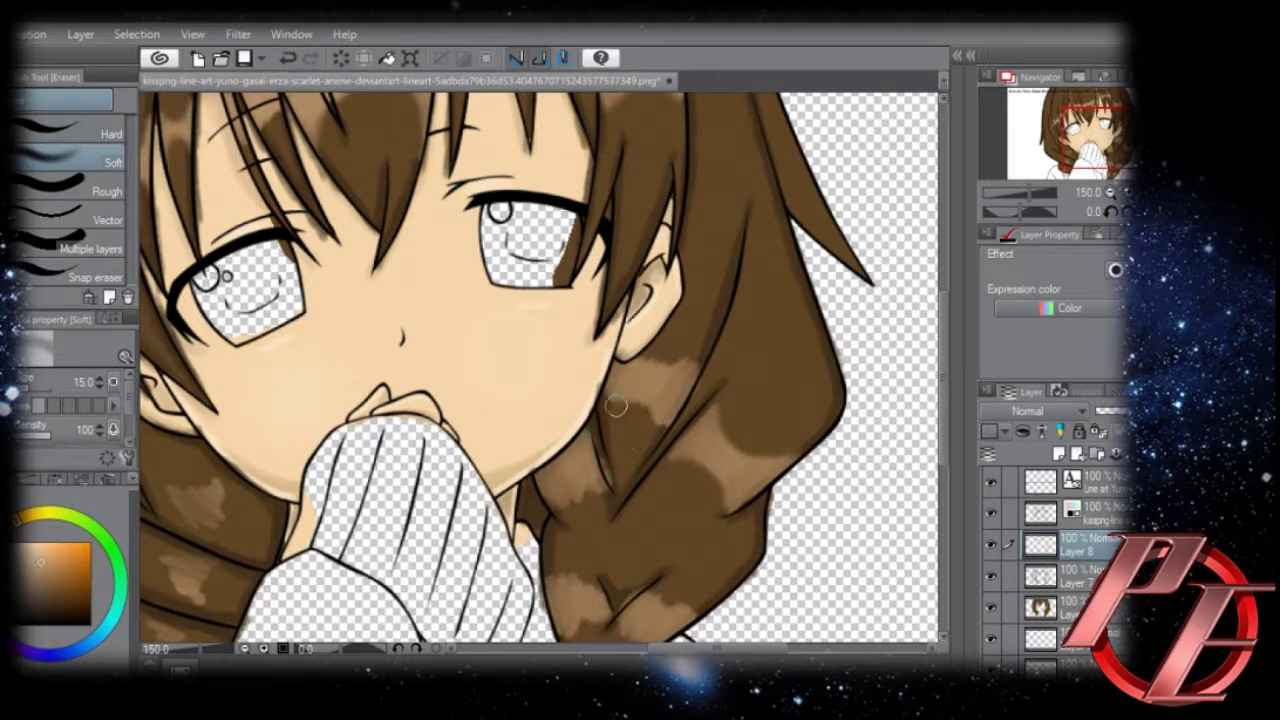
pyautogui.moveTo(616, 406)
pyautogui.mouseDown()
pyautogui.moveTo(683, 354)
pyautogui.moveTo(630, 360)
pyautogui.moveTo(643, 347)
pyautogui.mouseUp()
pyautogui.moveTo(606, 474); pyautogui.dragTo(605, 415)
pyautogui.moveTo(605, 437); pyautogui.dragTo(590, 435)
pyautogui.moveTo(609, 505)
pyautogui.mouseDown()
pyautogui.moveTo(652, 501)
pyautogui.moveTo(683, 465)
pyautogui.moveTo(710, 463)
pyautogui.moveTo(638, 454)
pyautogui.moveTo(658, 425)
pyautogui.moveTo(635, 462)
pyautogui.moveTo(657, 397)
pyautogui.mouseUp()
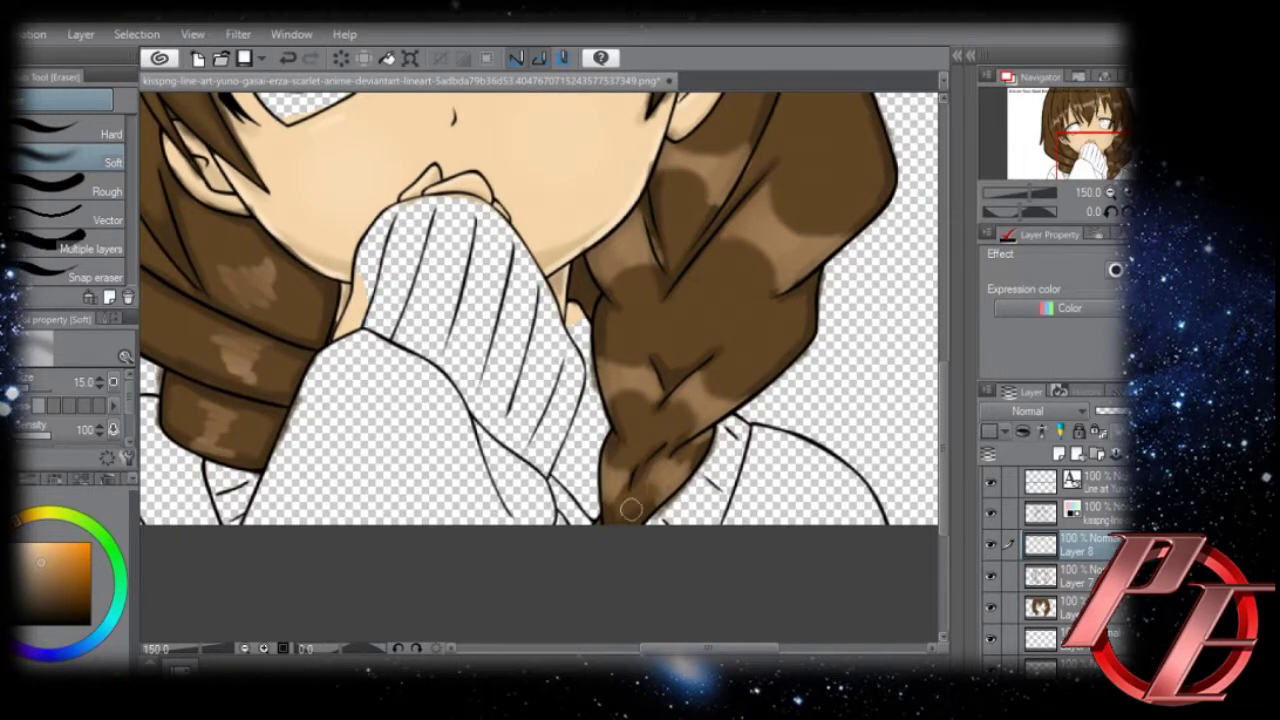
pyautogui.moveTo(695, 327); pyautogui.dragTo(694, 404)
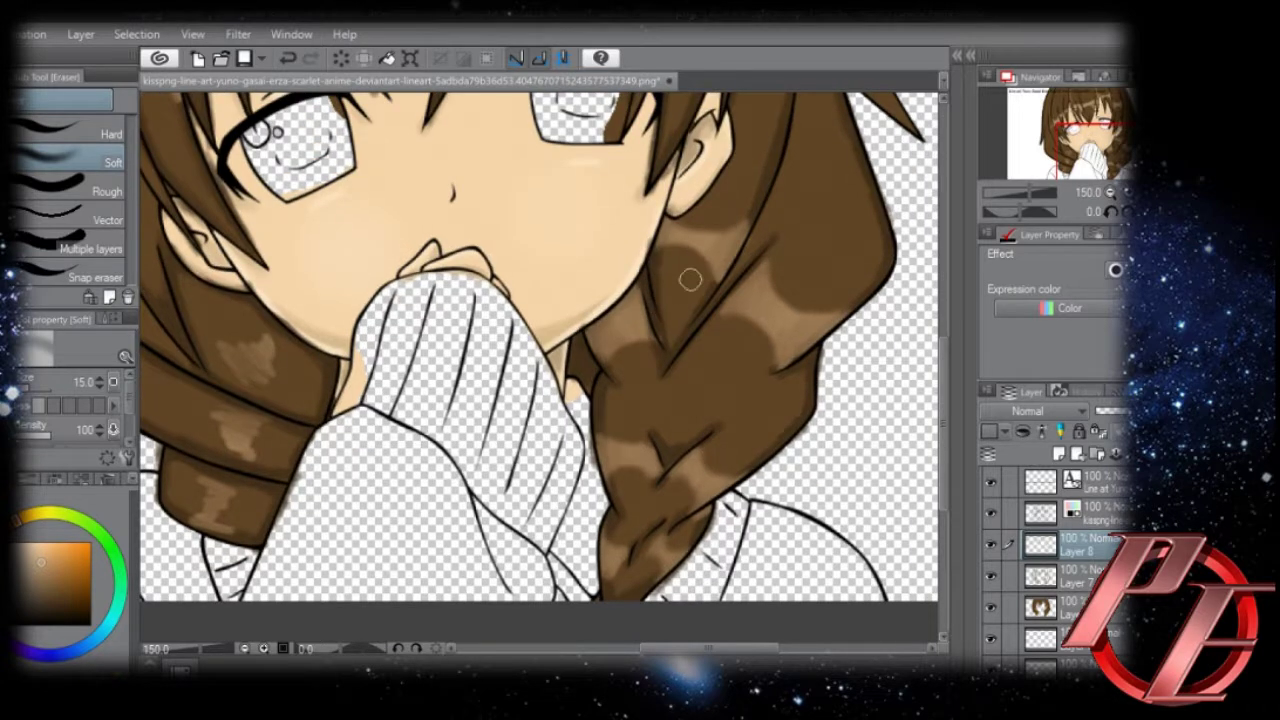
pyautogui.moveTo(721, 210); pyautogui.dragTo(770, 404)
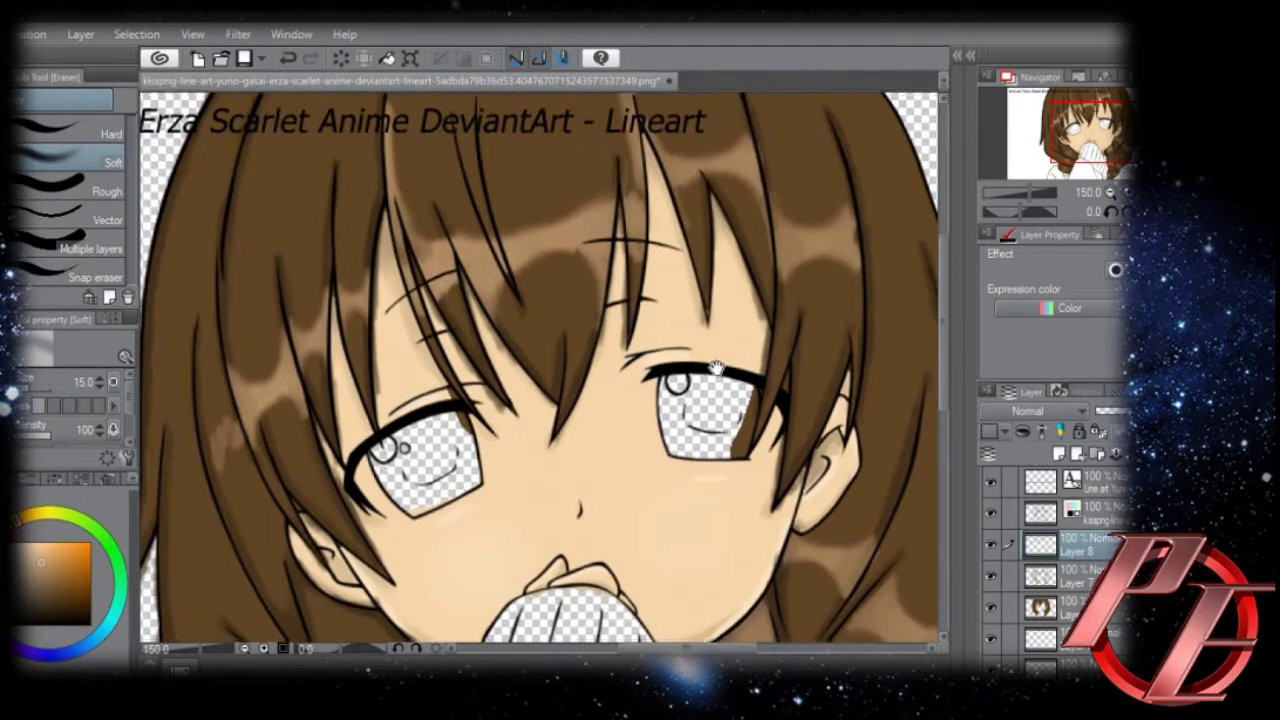
# Select the left side hair and braid areas from the line art and paint light brown highlights across them on Layer 8.
pyautogui.moveTo(740, 305); pyautogui.dragTo(872, 282)
pyautogui.press('b')
pyautogui.click(1034, 521)
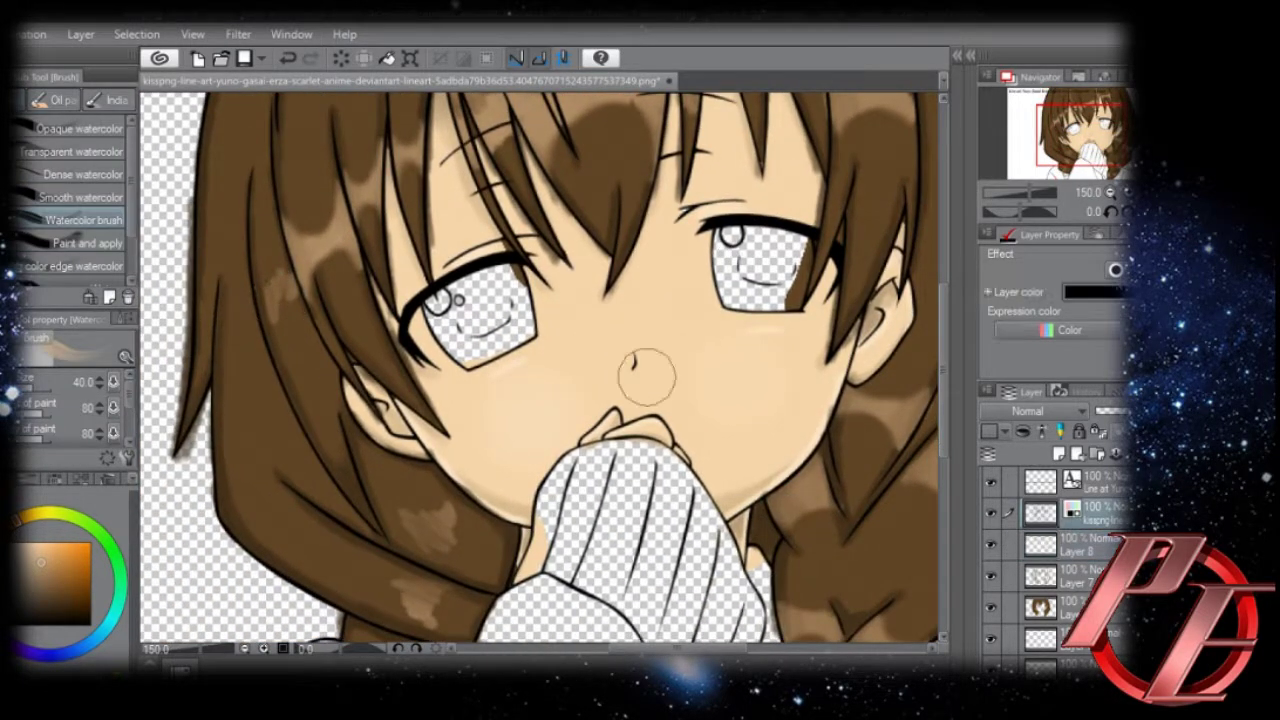
pyautogui.press('w')
pyautogui.click(371, 320)
pyautogui.click(322, 405)
pyautogui.click(1066, 546)
pyautogui.press('b')
pyautogui.moveTo(434, 533)
pyautogui.mouseDown()
pyautogui.moveTo(452, 504)
pyautogui.moveTo(420, 540)
pyautogui.mouseUp()
pyautogui.moveTo(298, 279)
pyautogui.mouseDown()
pyautogui.moveTo(277, 287)
pyautogui.moveTo(294, 302)
pyautogui.moveTo(268, 295)
pyautogui.mouseUp()
pyautogui.moveTo(433, 596)
pyautogui.mouseDown()
pyautogui.moveTo(375, 403)
pyautogui.moveTo(350, 424)
pyautogui.moveTo(354, 413)
pyautogui.moveTo(370, 431)
pyautogui.mouseUp()
# Round off the highlight edges on the left braid and the left side hair with the Soft eraser at size 15.
pyautogui.press('e')
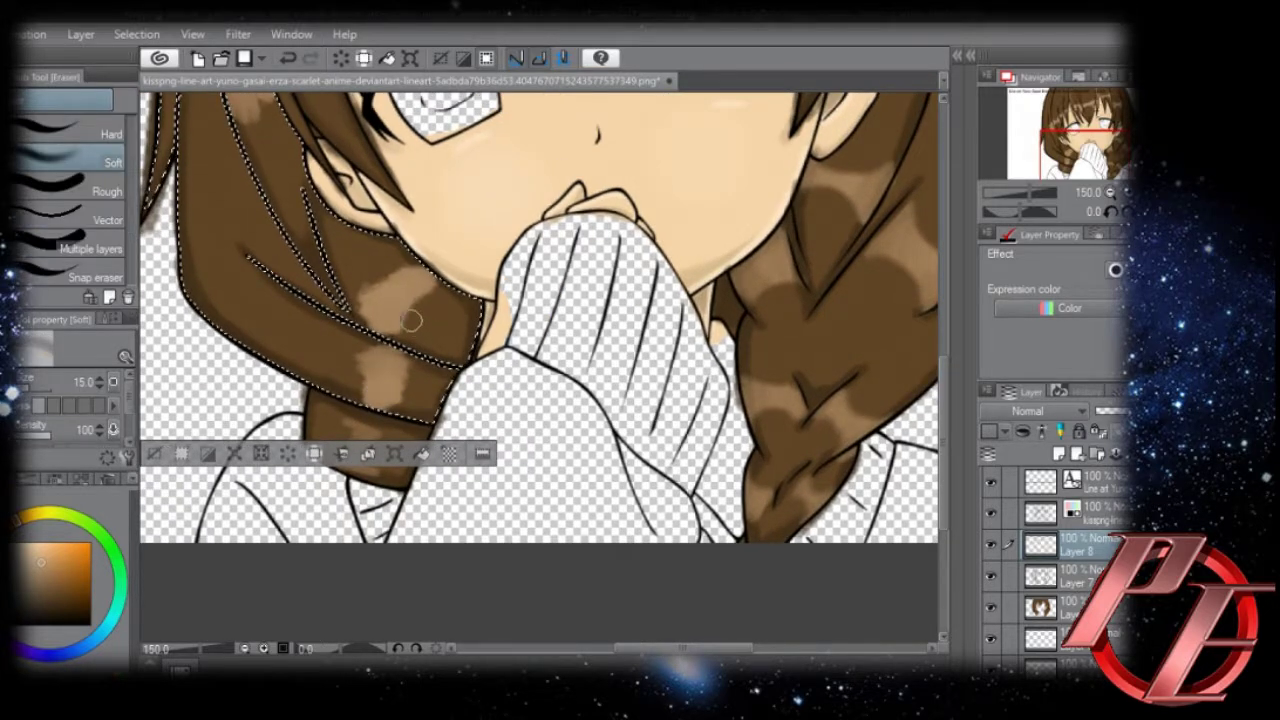
pyautogui.moveTo(411, 320); pyautogui.dragTo(362, 280)
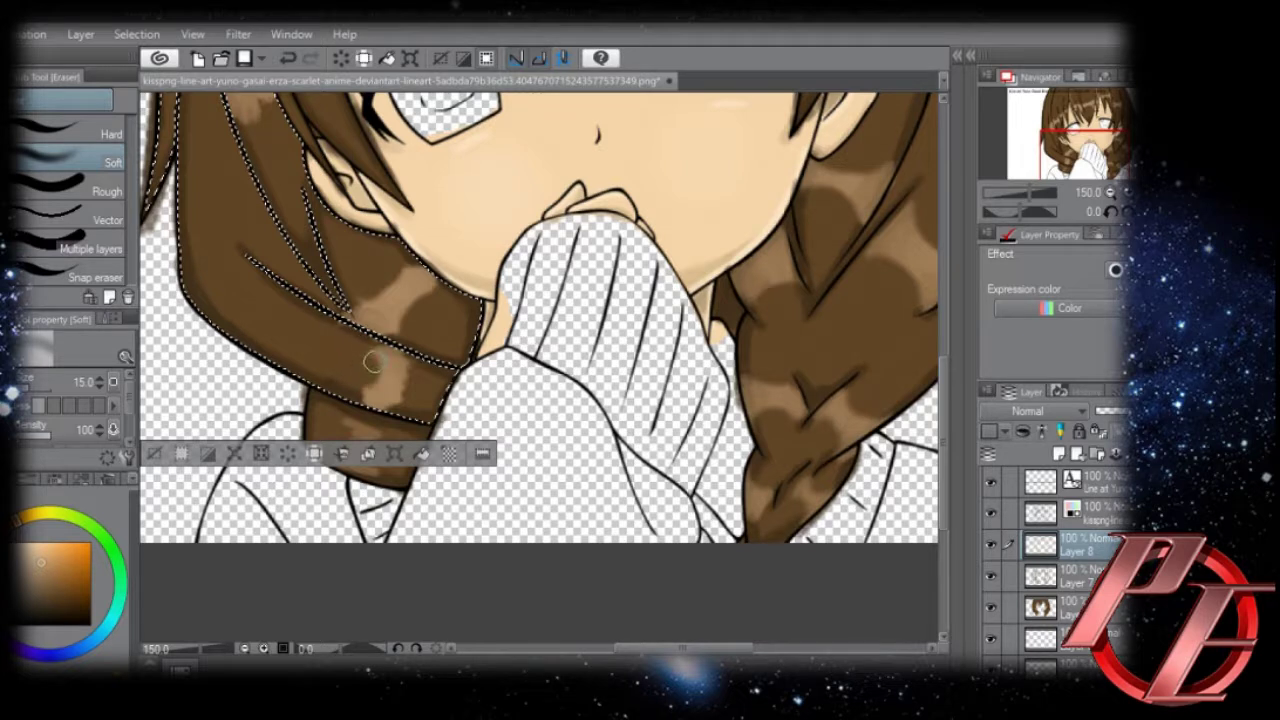
pyautogui.moveTo(362, 385); pyautogui.dragTo(407, 385)
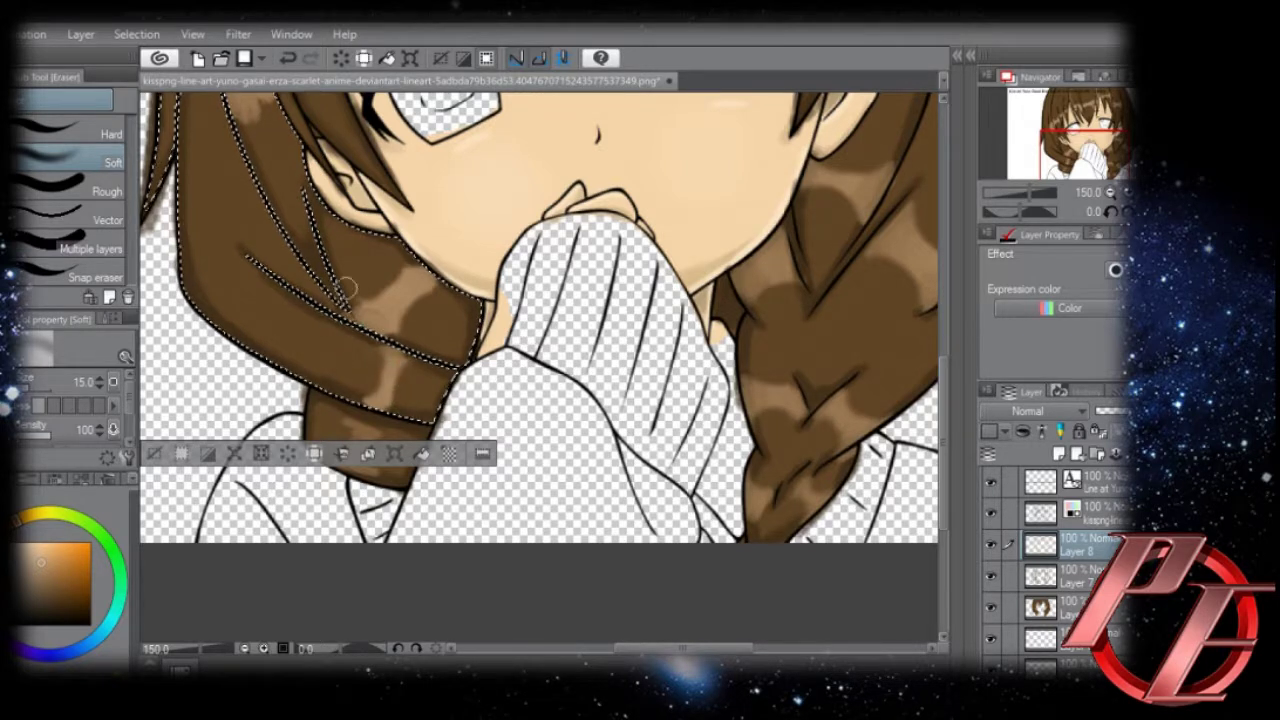
pyautogui.moveTo(258, 178); pyautogui.dragTo(280, 267)
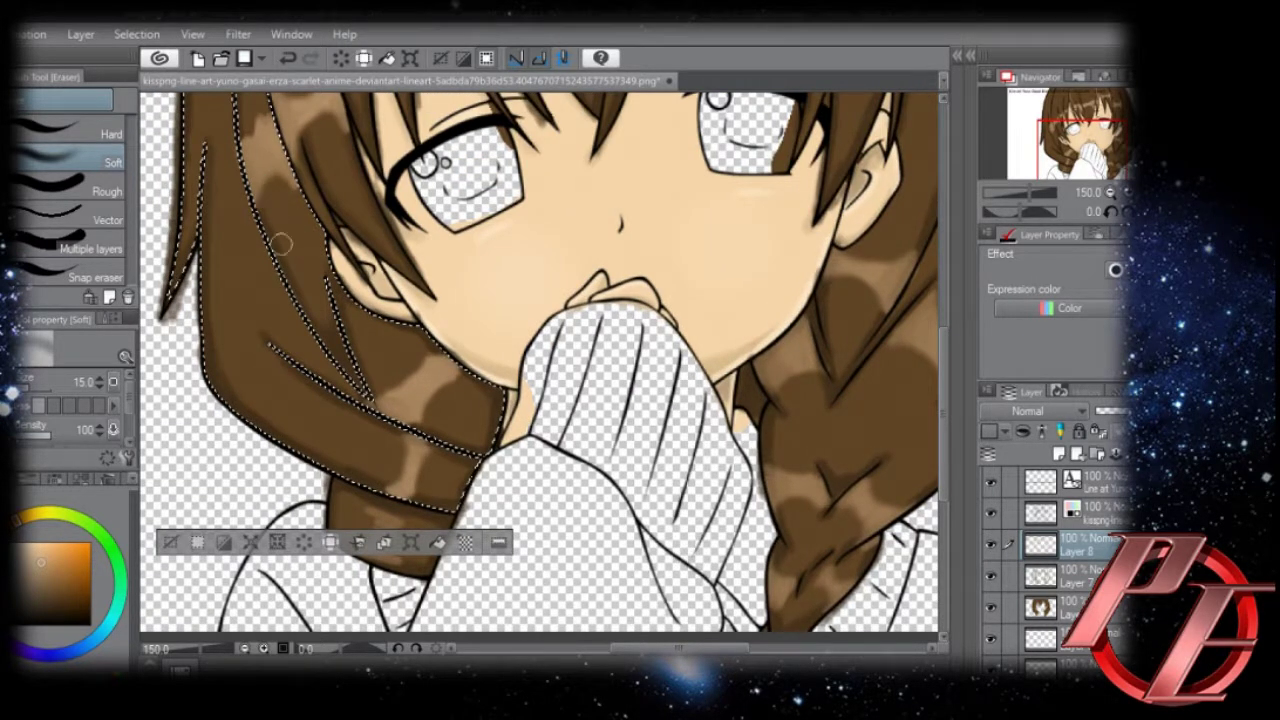
pyautogui.moveTo(250, 110); pyautogui.dragTo(276, 183)
pyautogui.moveTo(262, 120); pyautogui.dragTo(280, 234)
pyautogui.moveTo(311, 132); pyautogui.dragTo(311, 240)
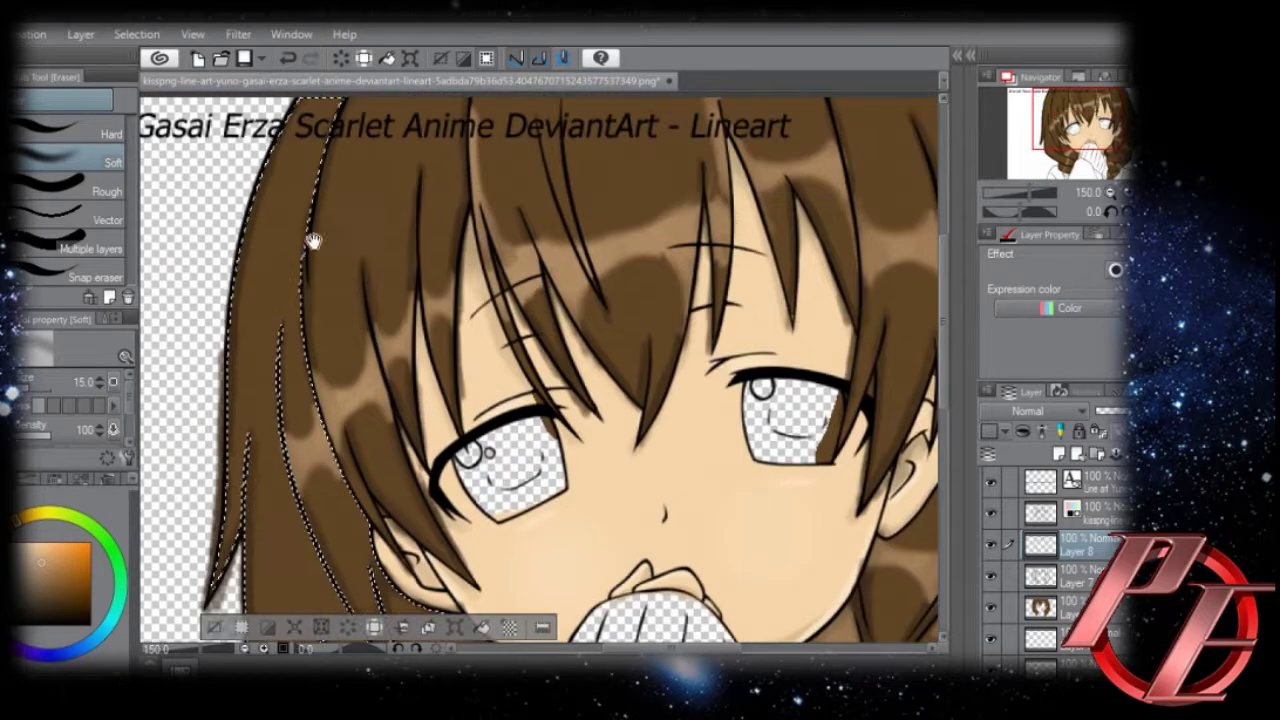
pyautogui.moveTo(330, 470); pyautogui.dragTo(296, 145)
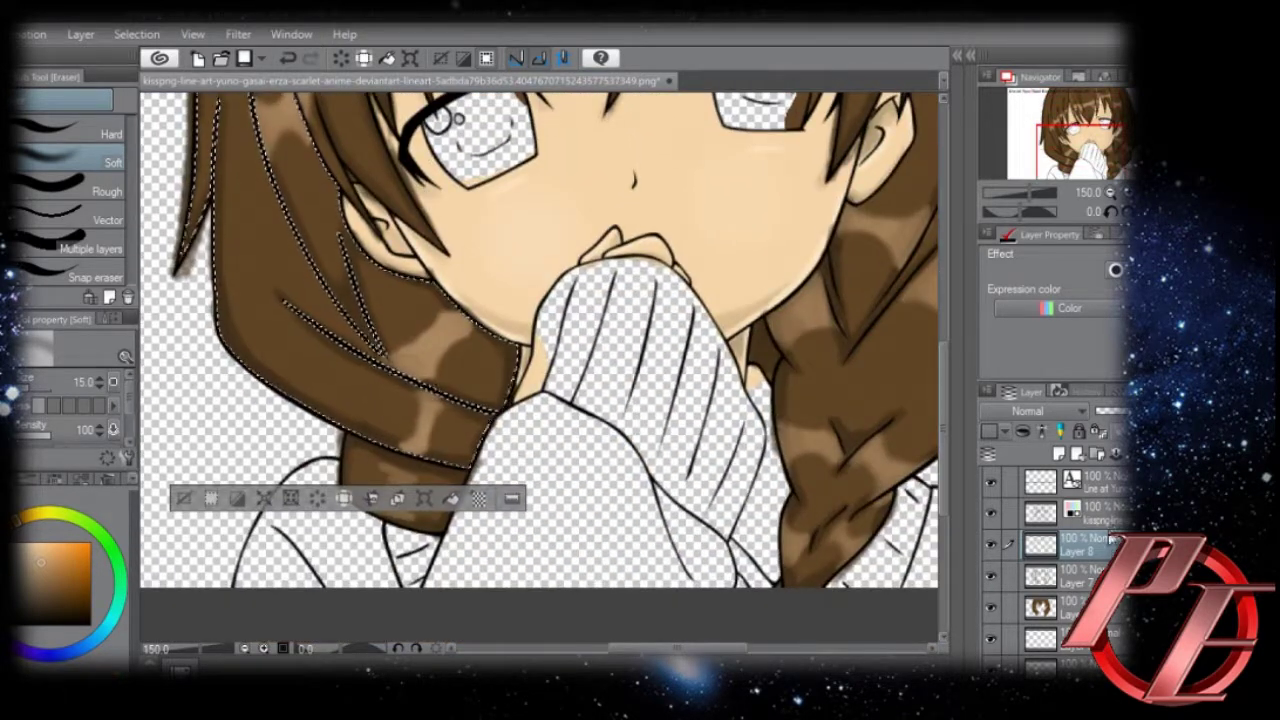
# Clear the selection and look over the hair highlights from the bangs down to both braids.
pyautogui.click(1060, 455)
pyautogui.hotkey('ctrl', 'z')
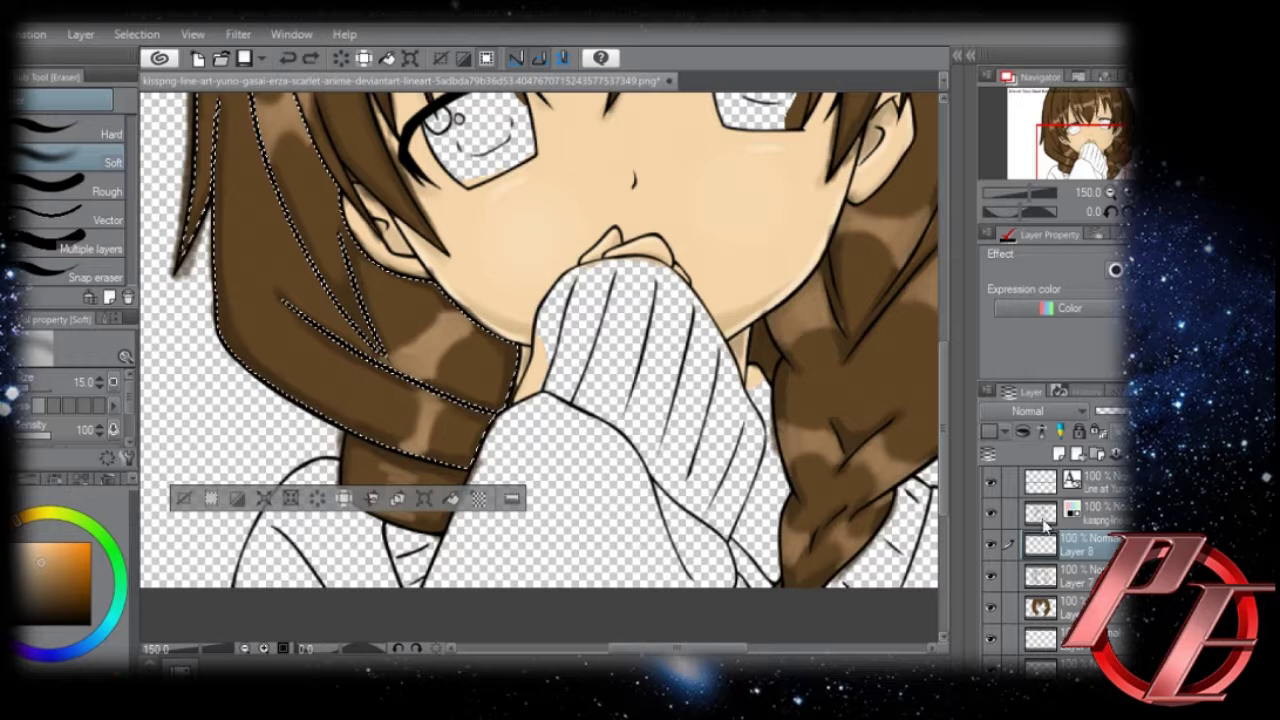
pyautogui.click(184, 499)
pyautogui.moveTo(947, 373); pyautogui.dragTo(961, 272)
pyautogui.click(1028, 566)
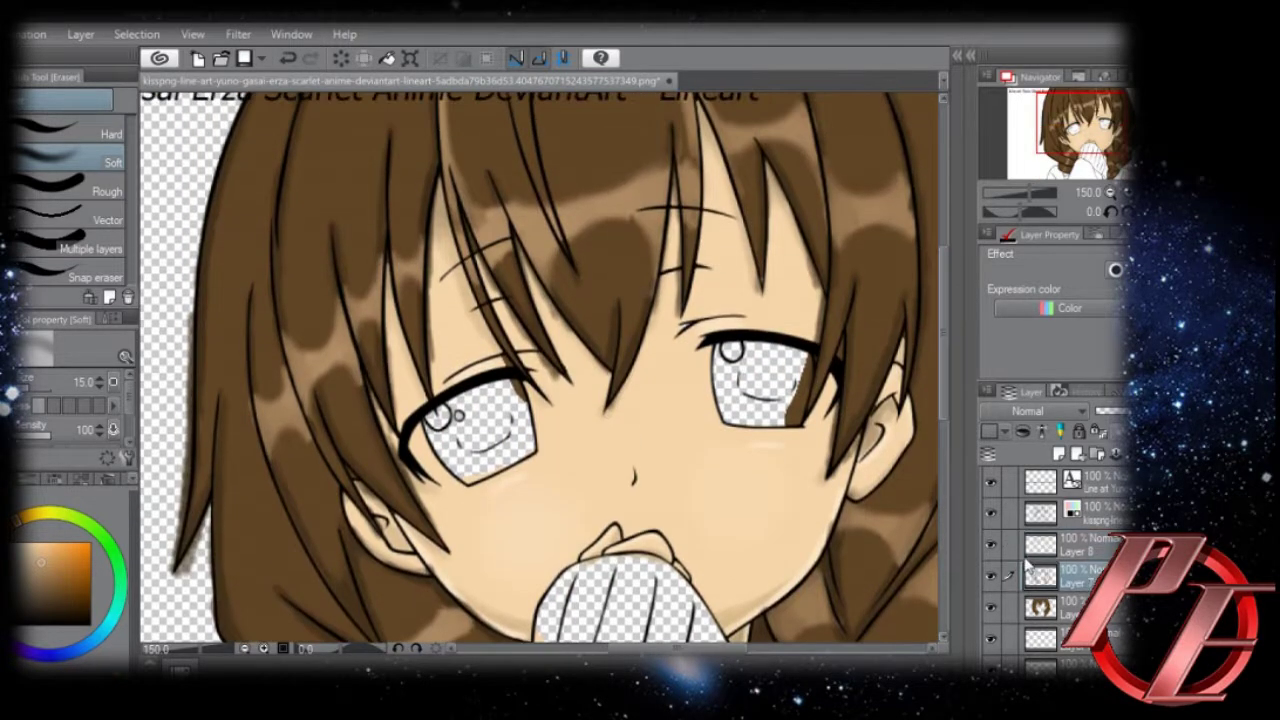
pyautogui.scroll(-3, 256, 220)
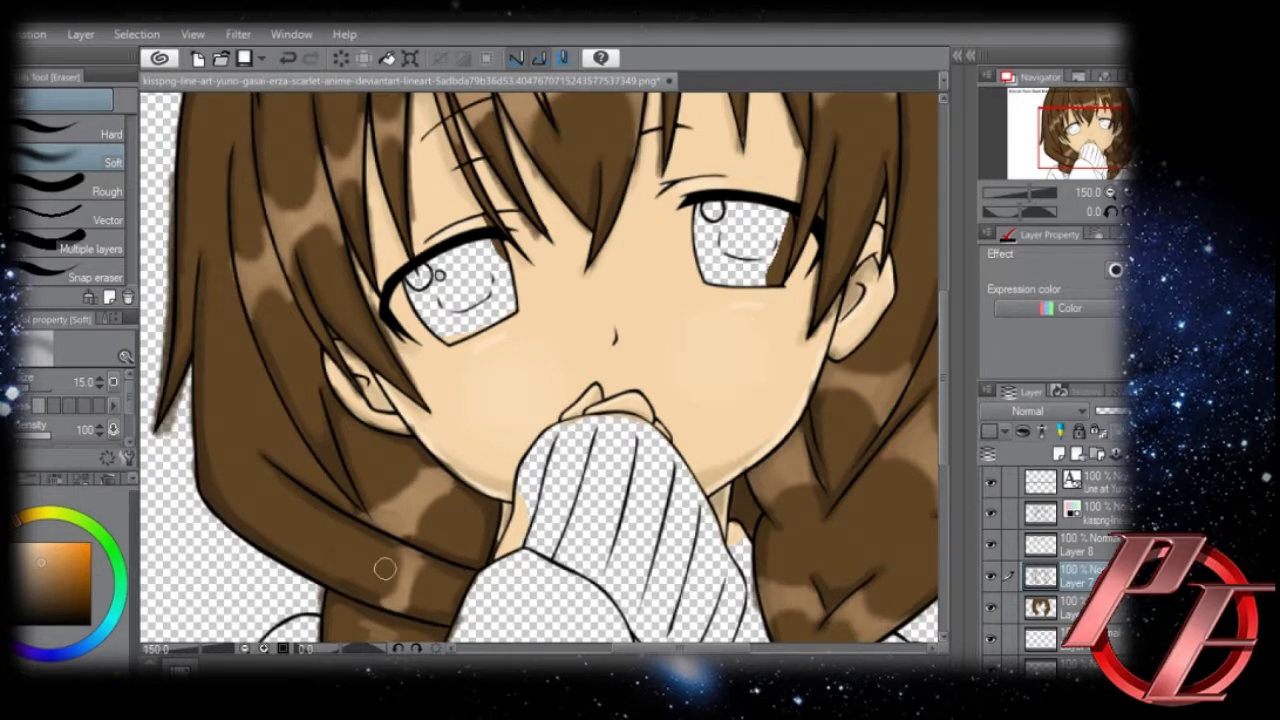
pyautogui.scroll(-2, 385, 560)
pyautogui.scroll(6, 395, 498)
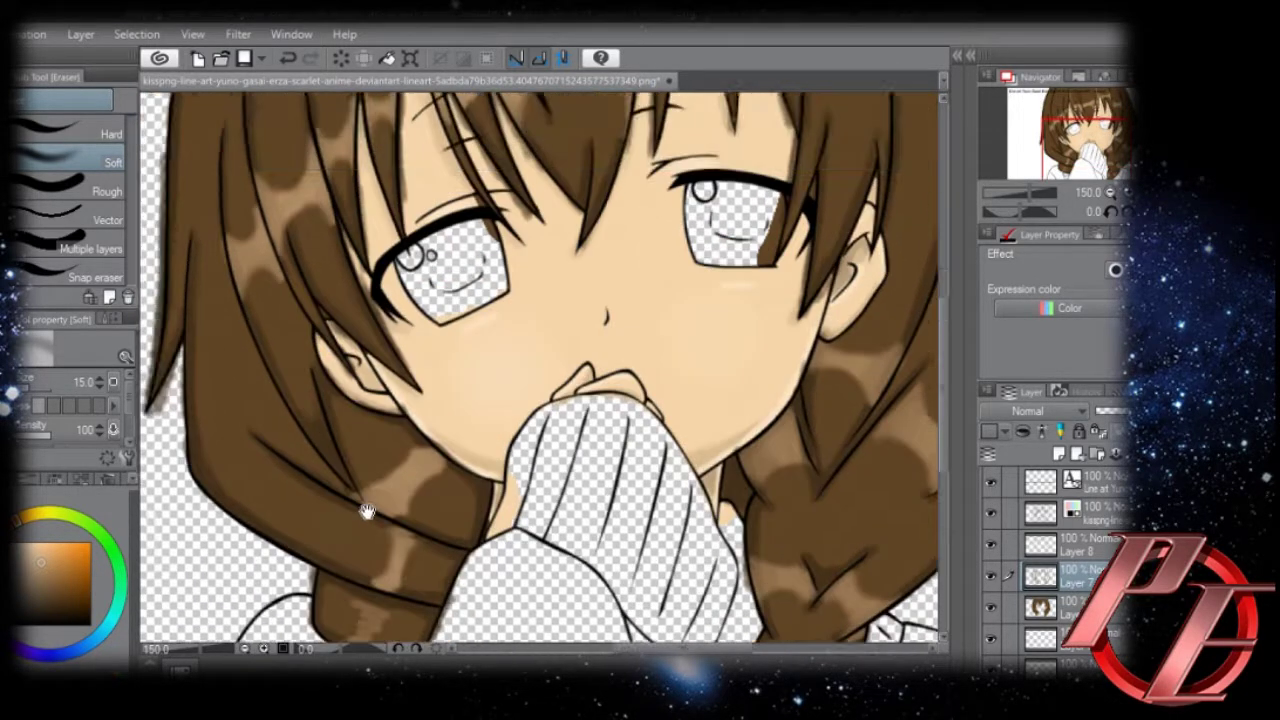
# Auto-select the central bangs and the narrow strands above the left eye on the line art layer, leaving the eye area out.
pyautogui.click(1075, 545)
pyautogui.press('b')
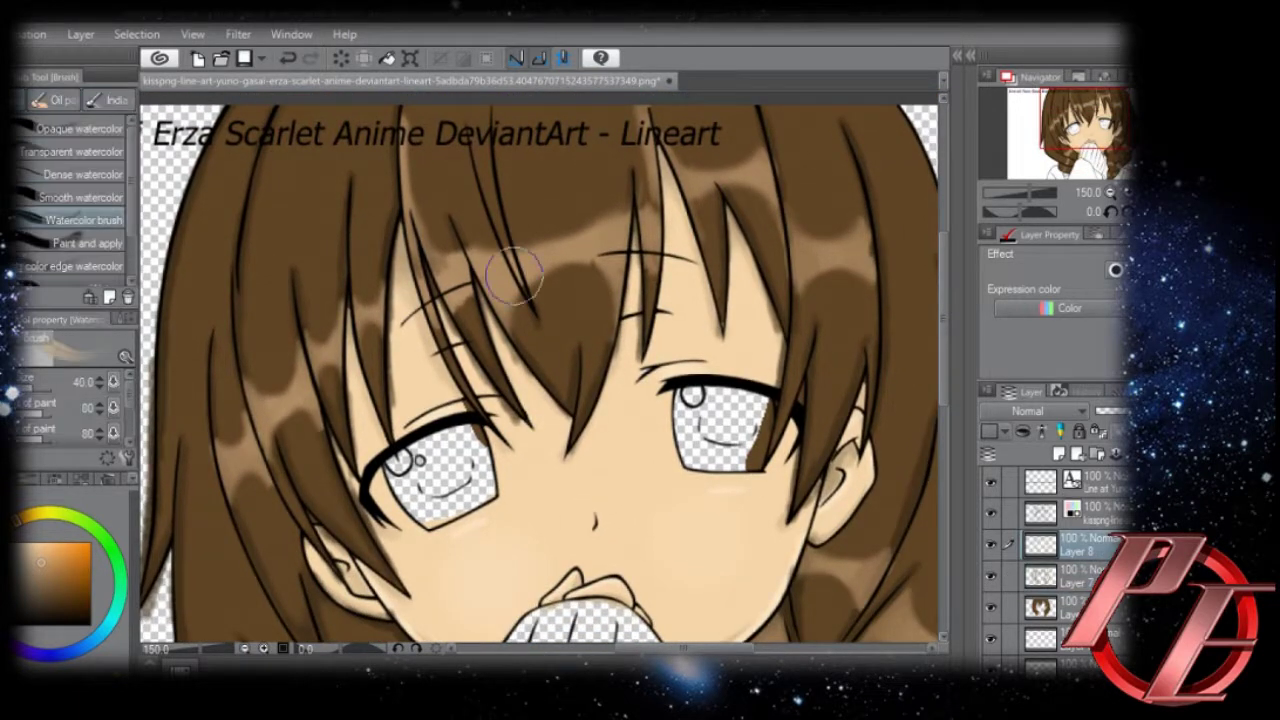
pyautogui.click(1098, 520)
pyautogui.press('w')
pyautogui.click(432, 318)
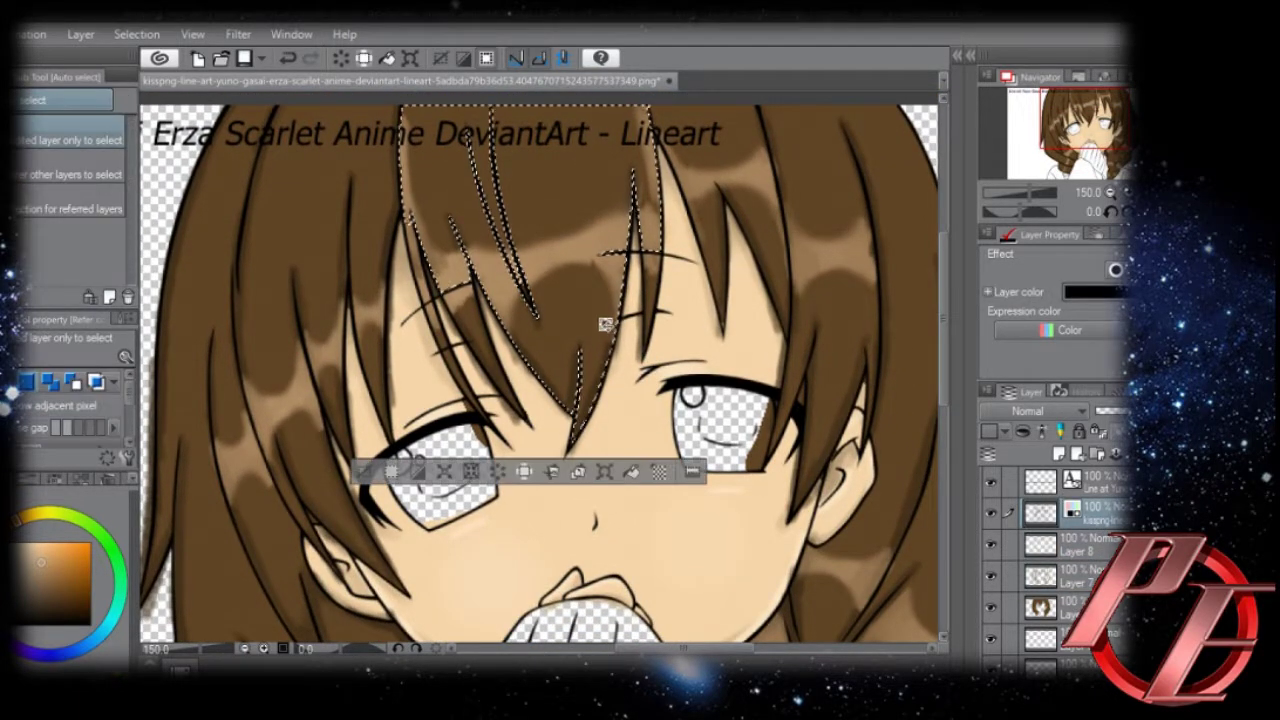
pyautogui.click(434, 321)
pyautogui.click(460, 370)
pyautogui.click(489, 423)
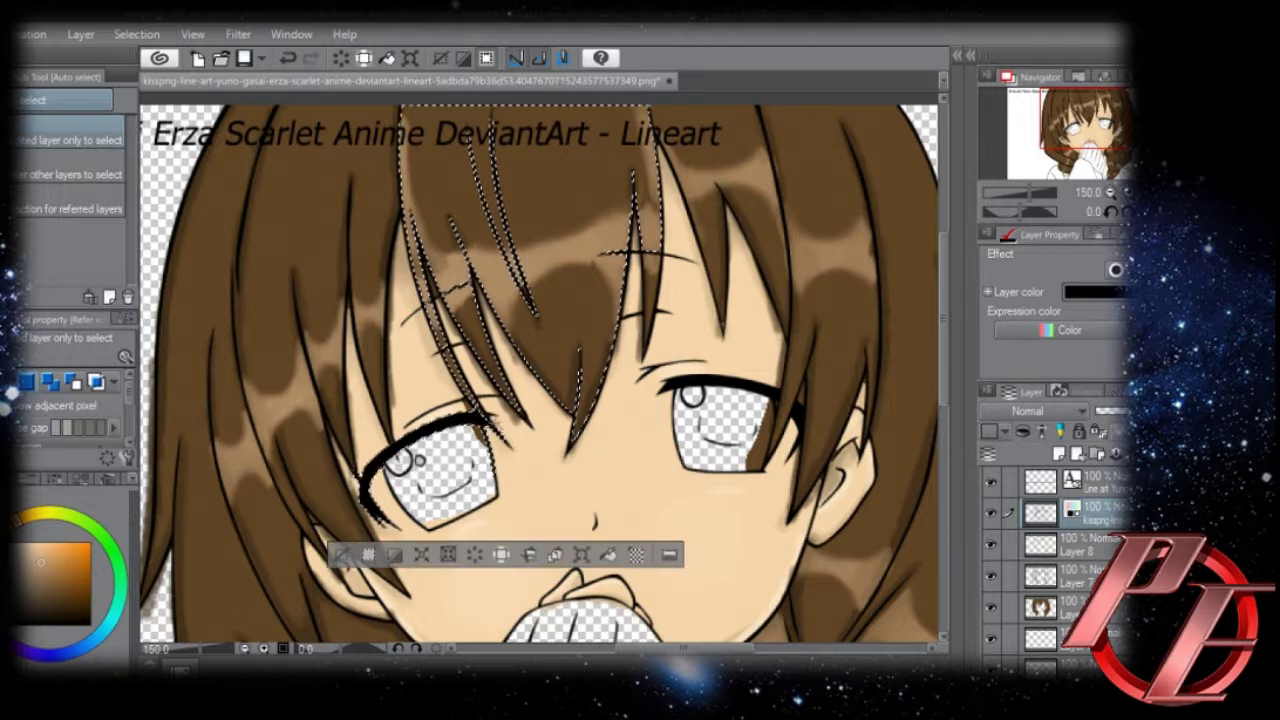
pyautogui.hotkey('ctrl', 'z')
# Extend the selection to the left bangs, the left side hair, the right bangs and the right side hair.
pyautogui.click(366, 217)
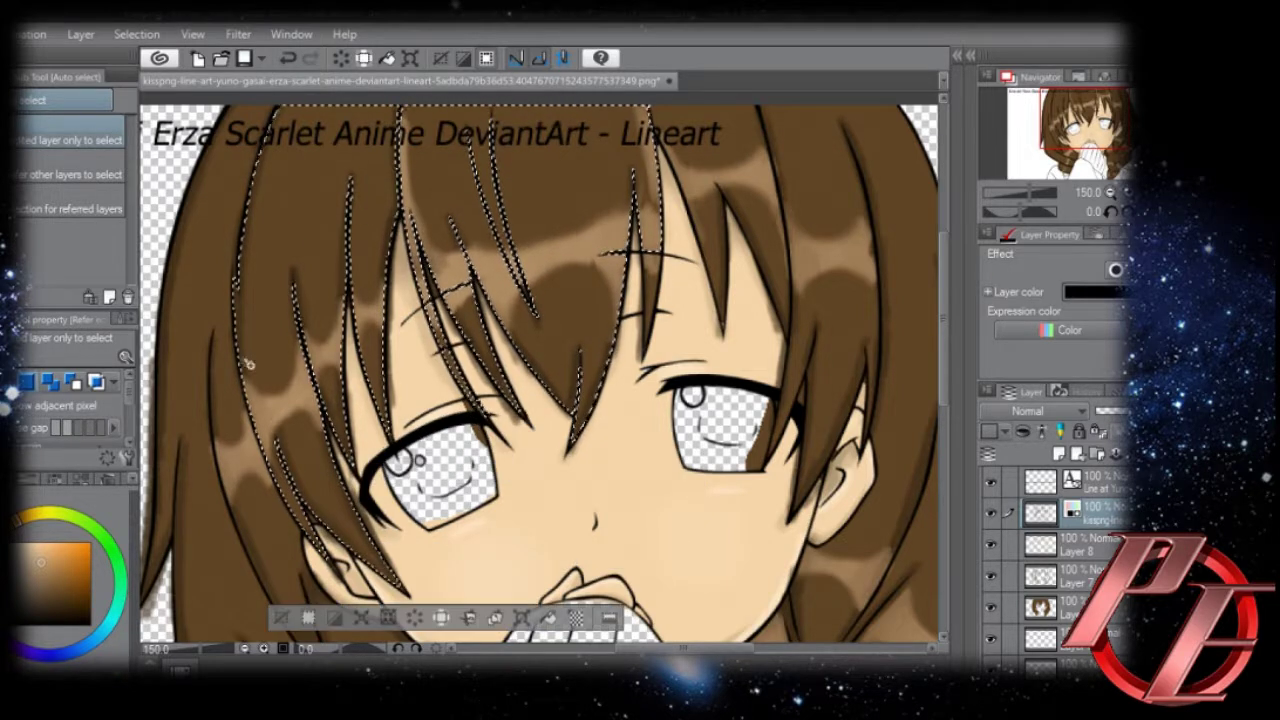
pyautogui.click(234, 364)
pyautogui.click(716, 206)
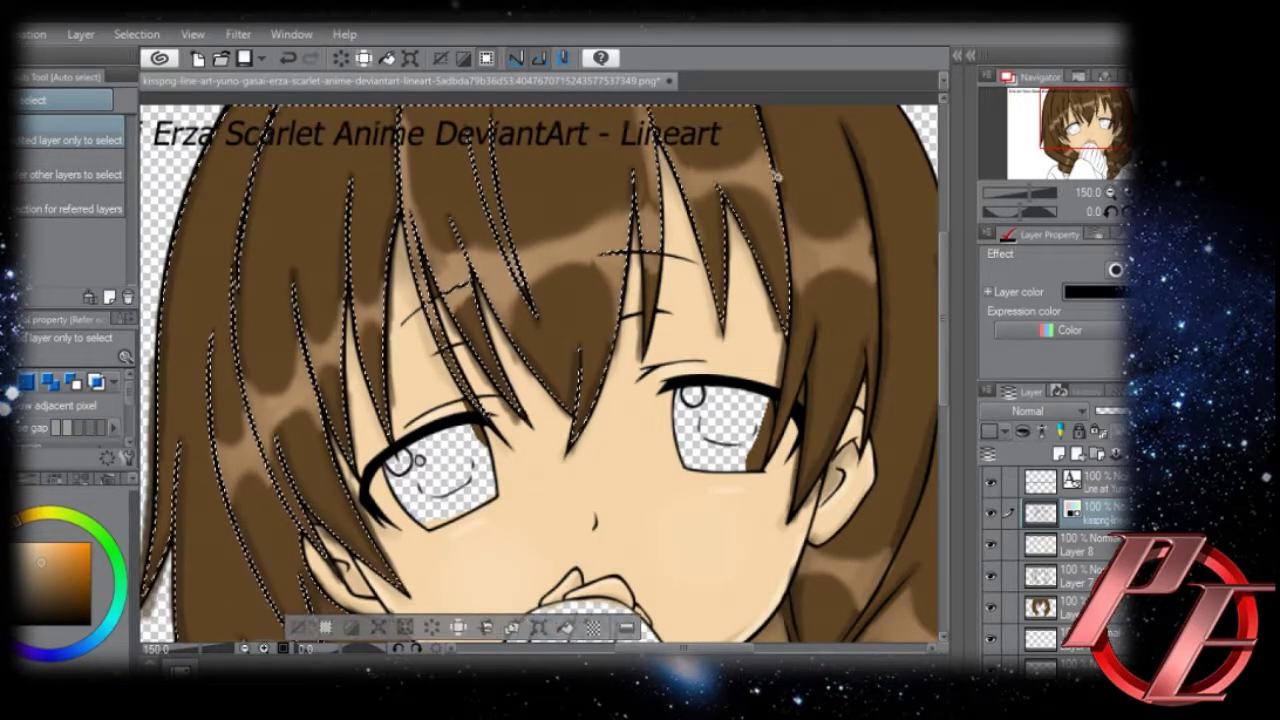
pyautogui.click(829, 264)
pyautogui.moveTo(693, 370)
pyautogui.mouseDown()
pyautogui.moveTo(733, 188)
pyautogui.moveTo(831, 118)
pyautogui.mouseUp()
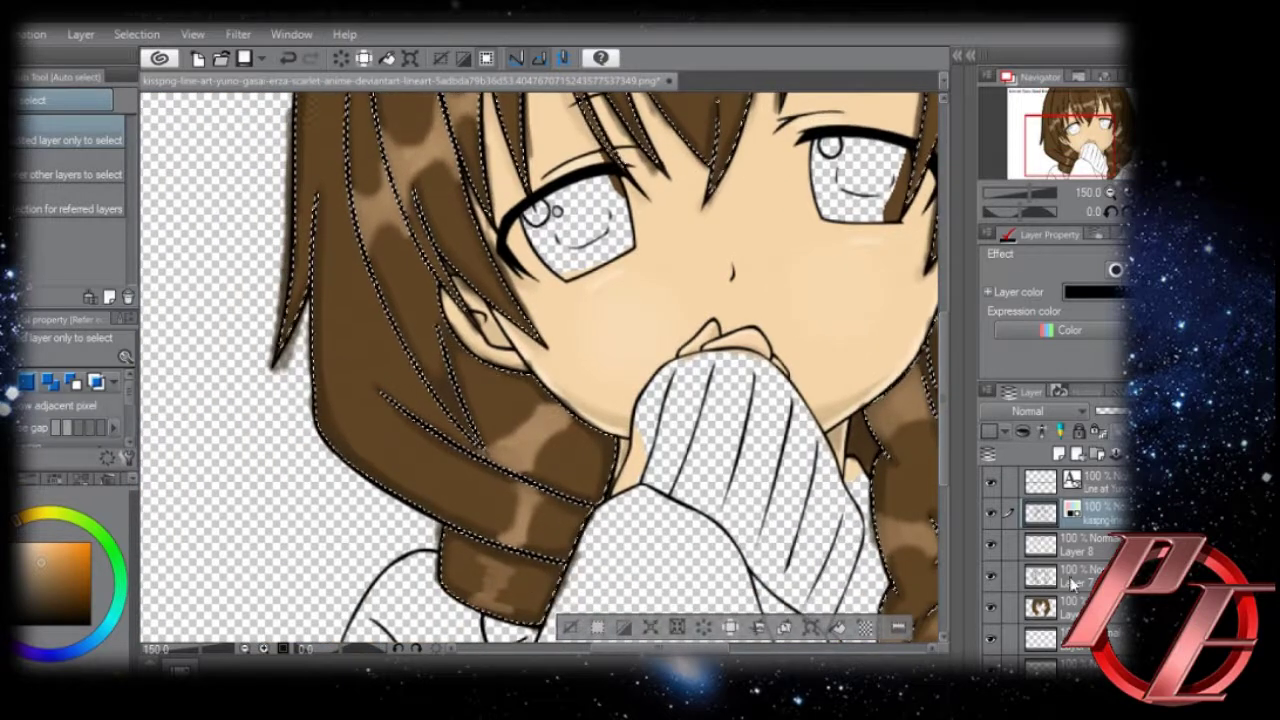
# Add a new raster layer directly above Layer 8 and choose the Watery watercolor brush.
pyautogui.click(1092, 547)
pyautogui.click(1059, 454)
pyautogui.press('b')
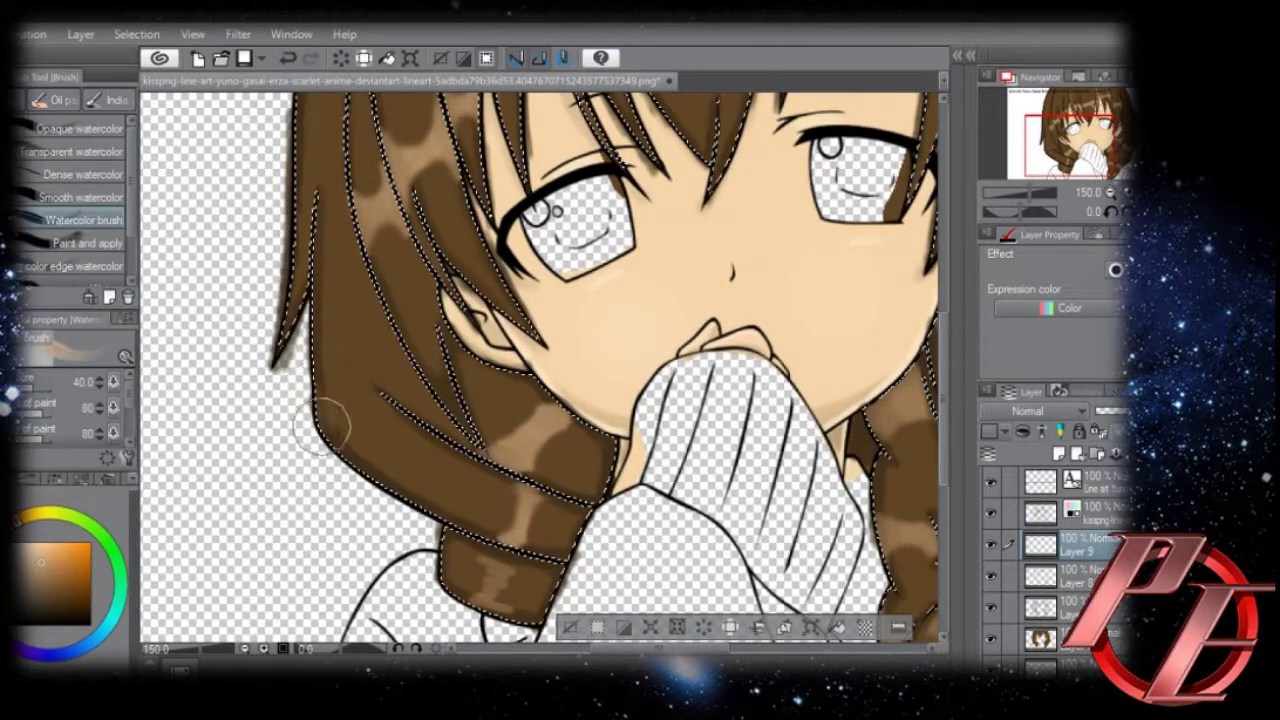
pyautogui.click(82, 198)
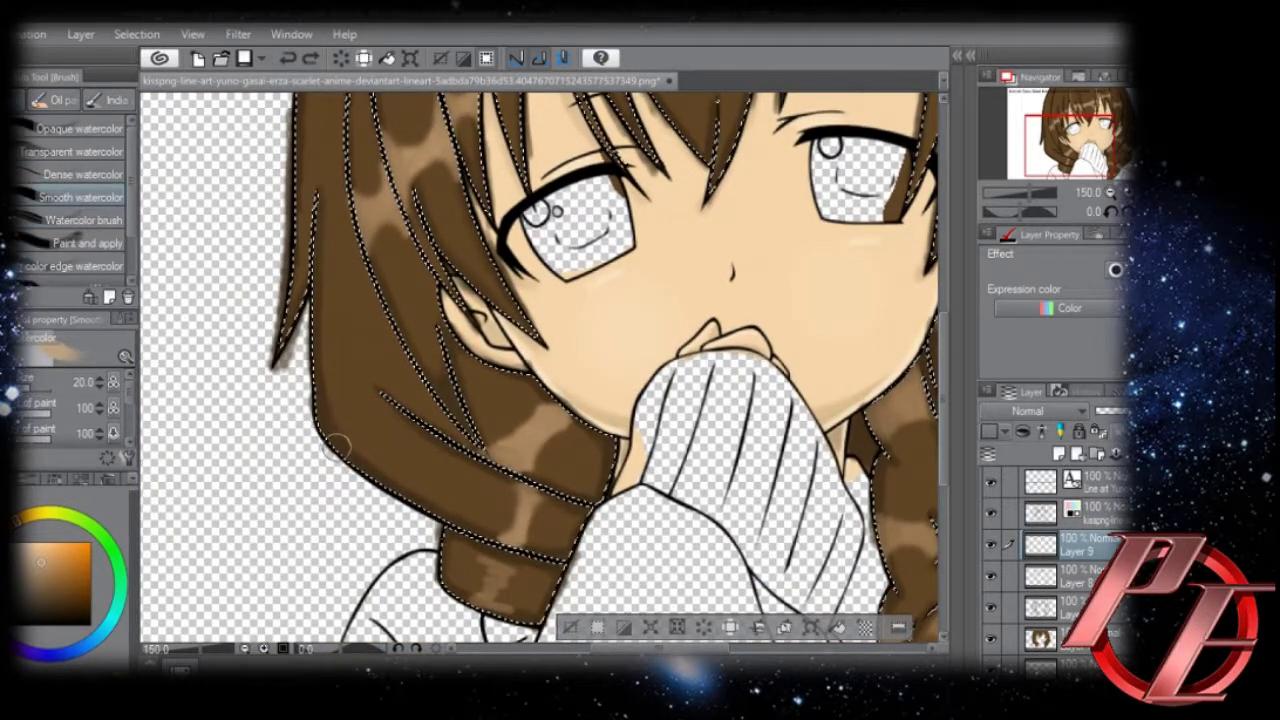
pyautogui.scroll(-2, 100, 248)
pyautogui.click(100, 248)
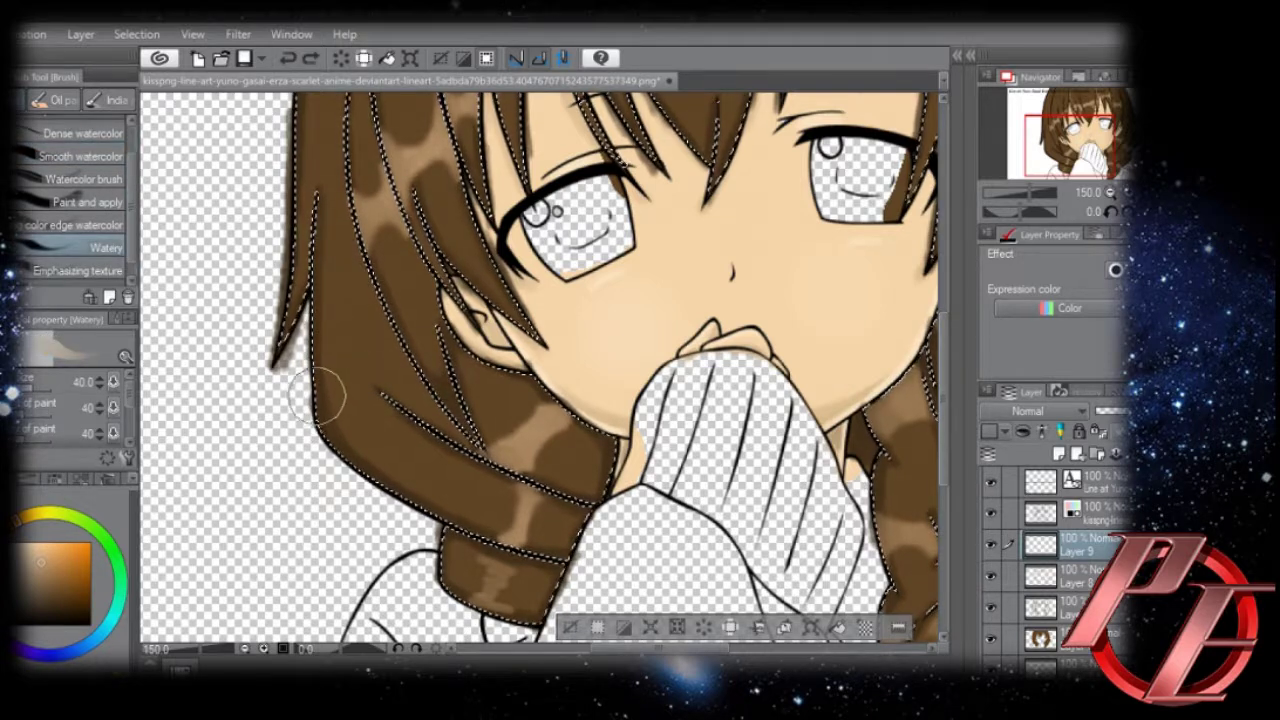
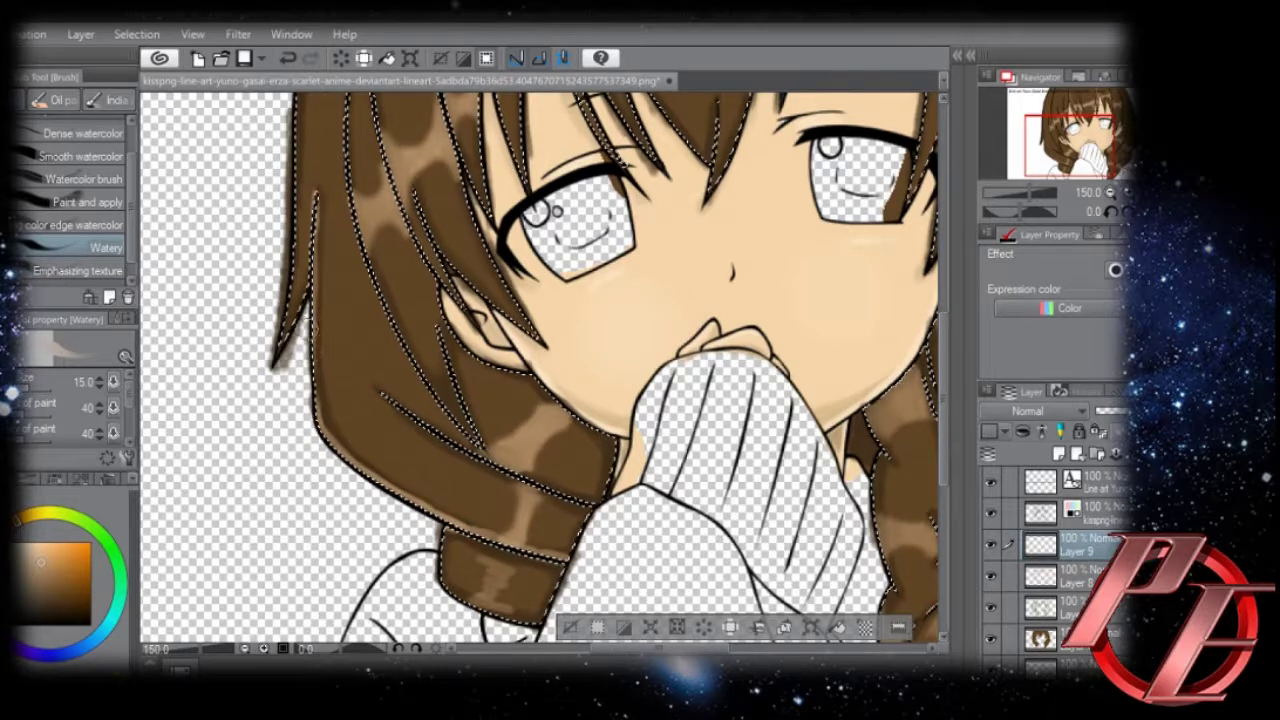
# Paint a thin light brown rim along the outer edges of the left braid and left side hair with the Watery brush at size 15.
pyautogui.moveTo(317, 329); pyautogui.dragTo(322, 400)
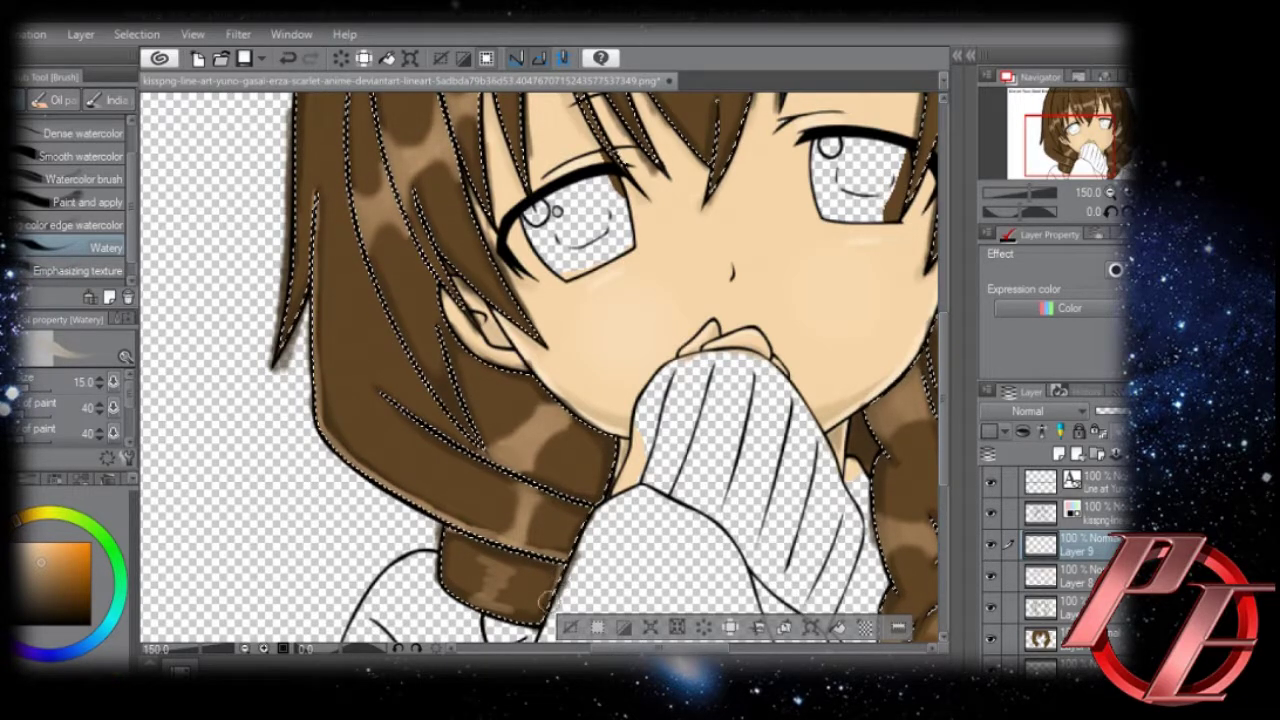
pyautogui.moveTo(529, 618); pyautogui.dragTo(449, 536)
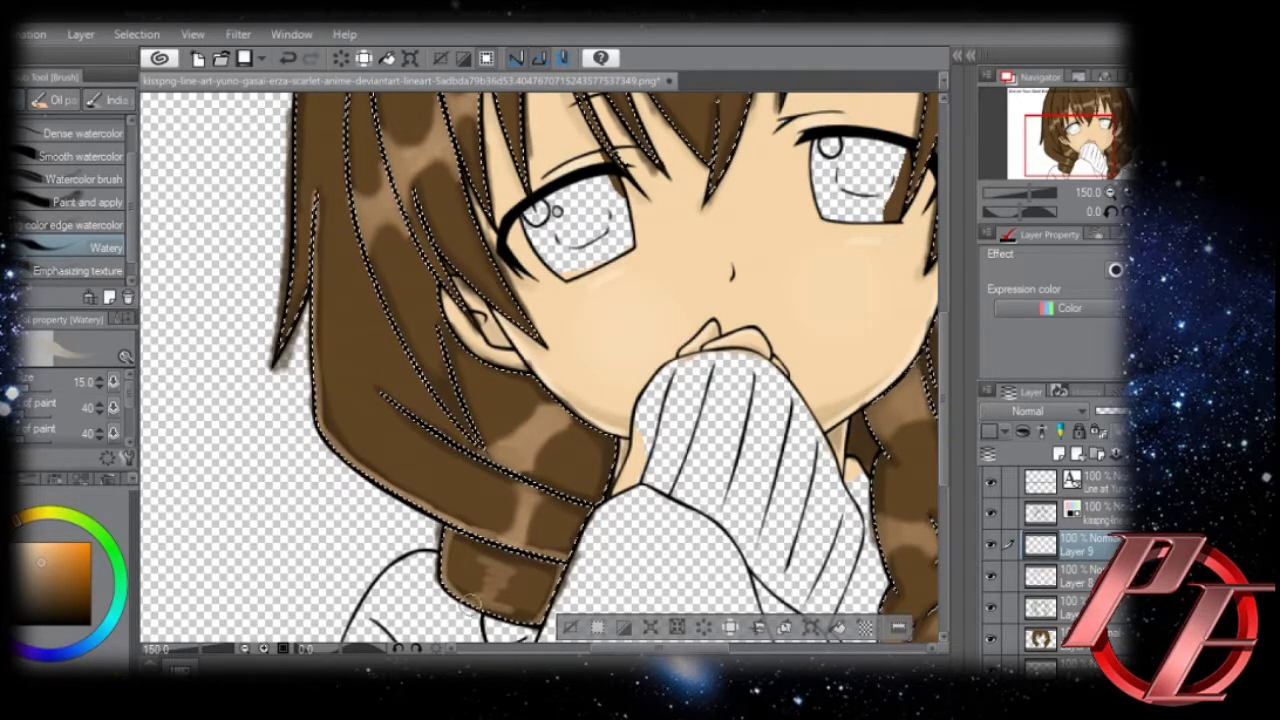
pyautogui.moveTo(348, 260); pyautogui.dragTo(391, 463)
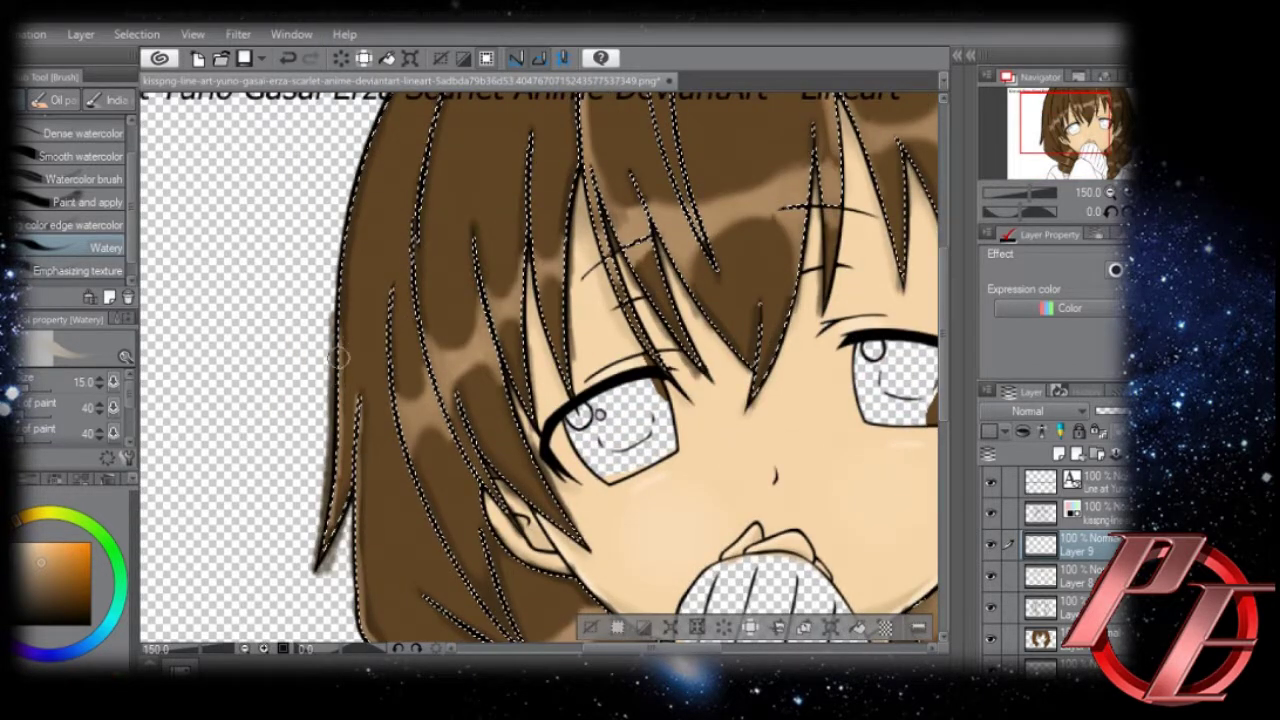
pyautogui.scroll(2, 340, 272)
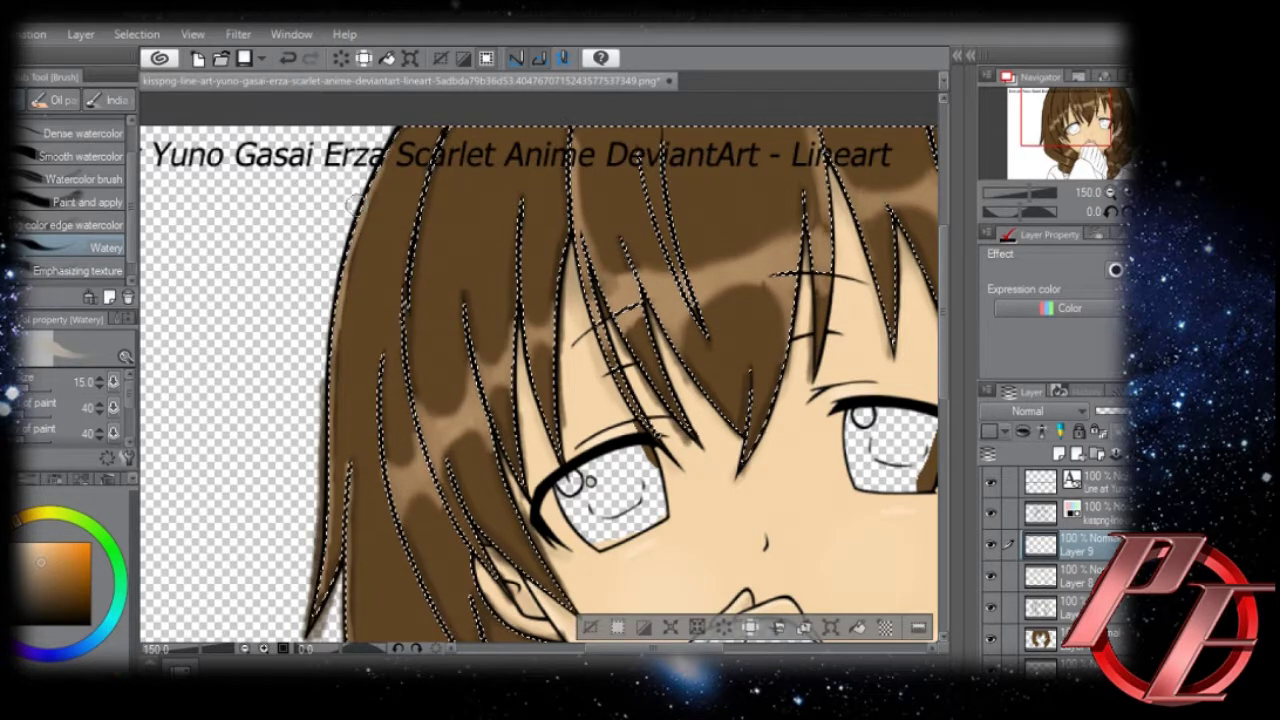
# Paint the same thin light brown rim down the outer edge of the right side hair and its flicked-out lock.
pyautogui.hscroll(4, 396, 143)
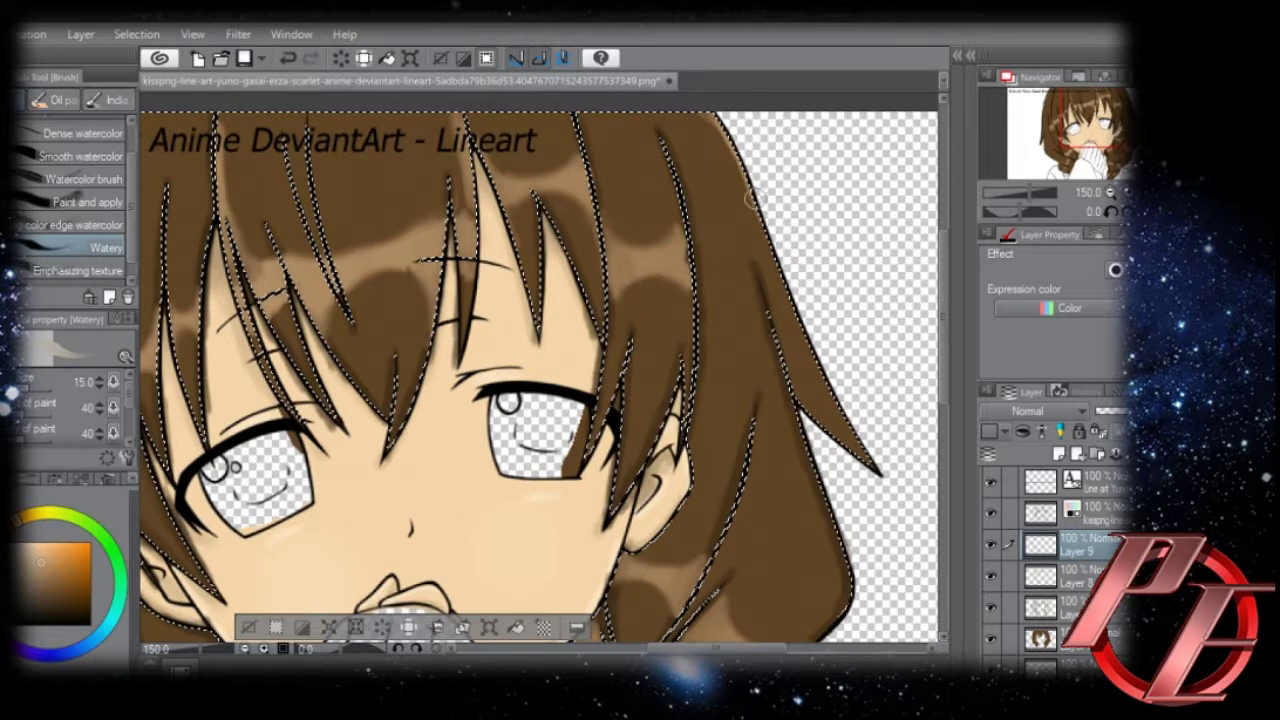
pyautogui.moveTo(752, 198)
pyautogui.mouseDown()
pyautogui.moveTo(786, 286)
pyautogui.moveTo(757, 212)
pyautogui.mouseUp()
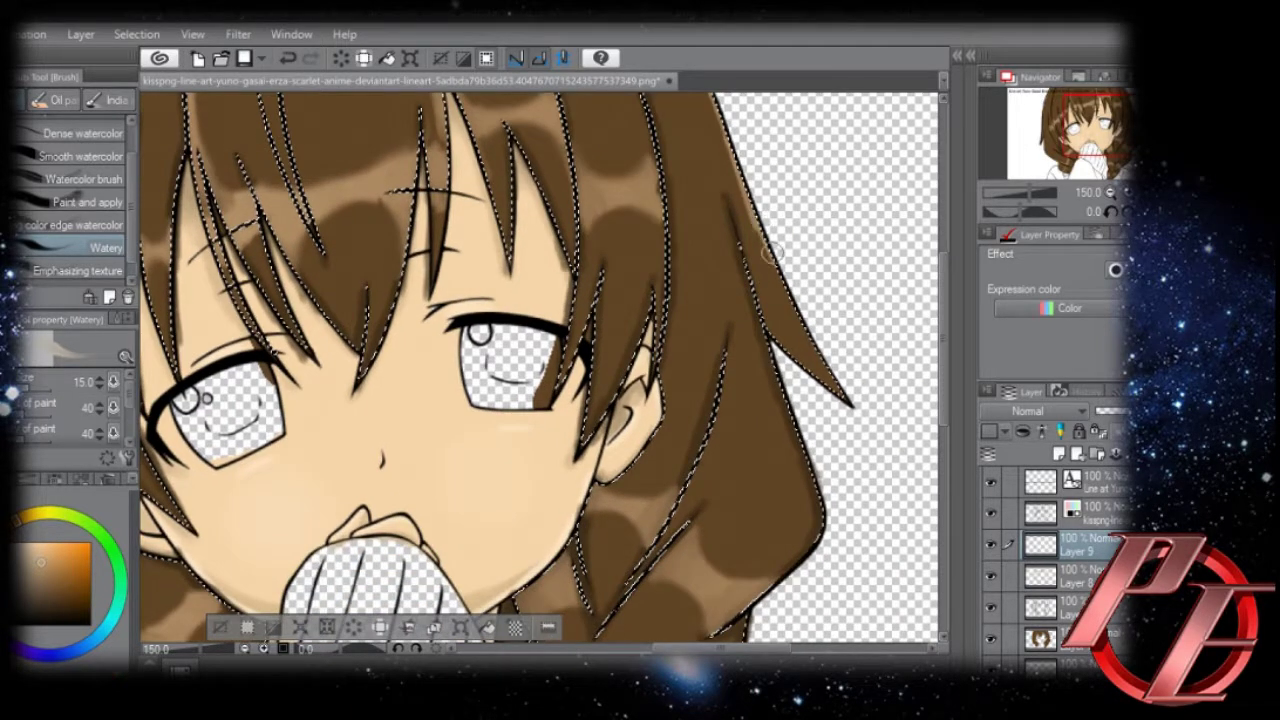
pyautogui.scroll(-1, 772, 245)
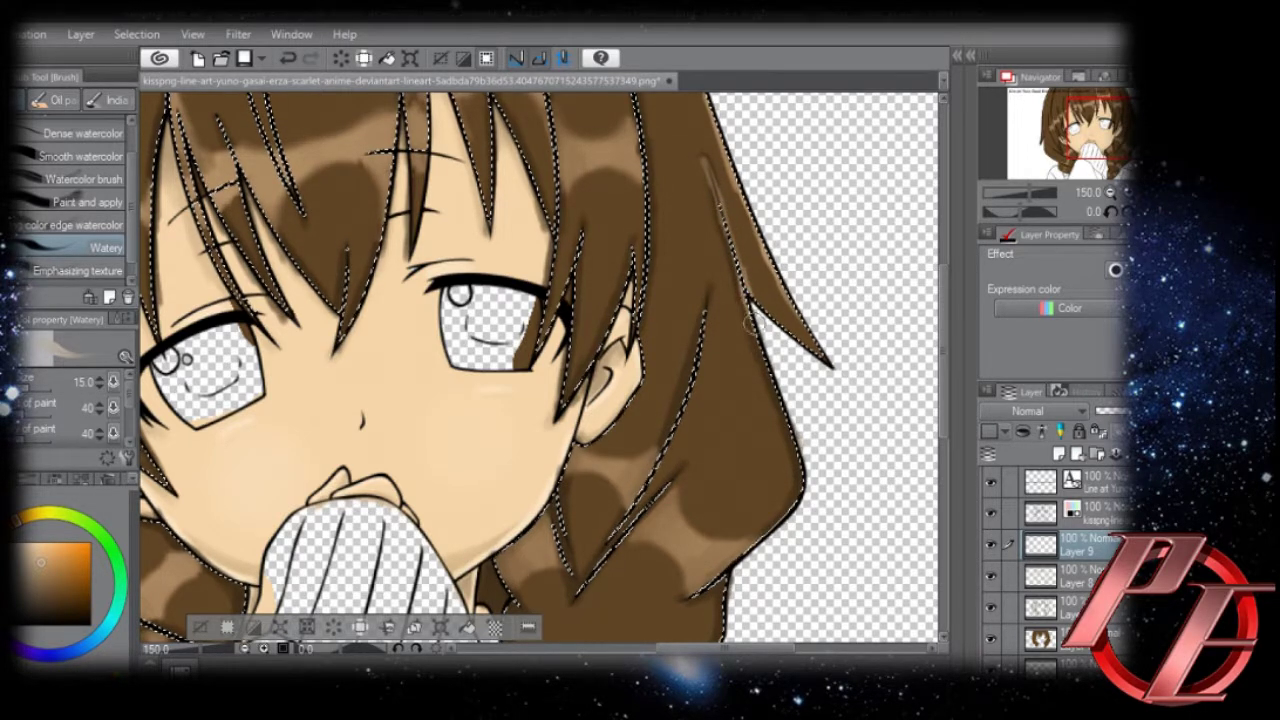
pyautogui.scroll(-3, 750, 320)
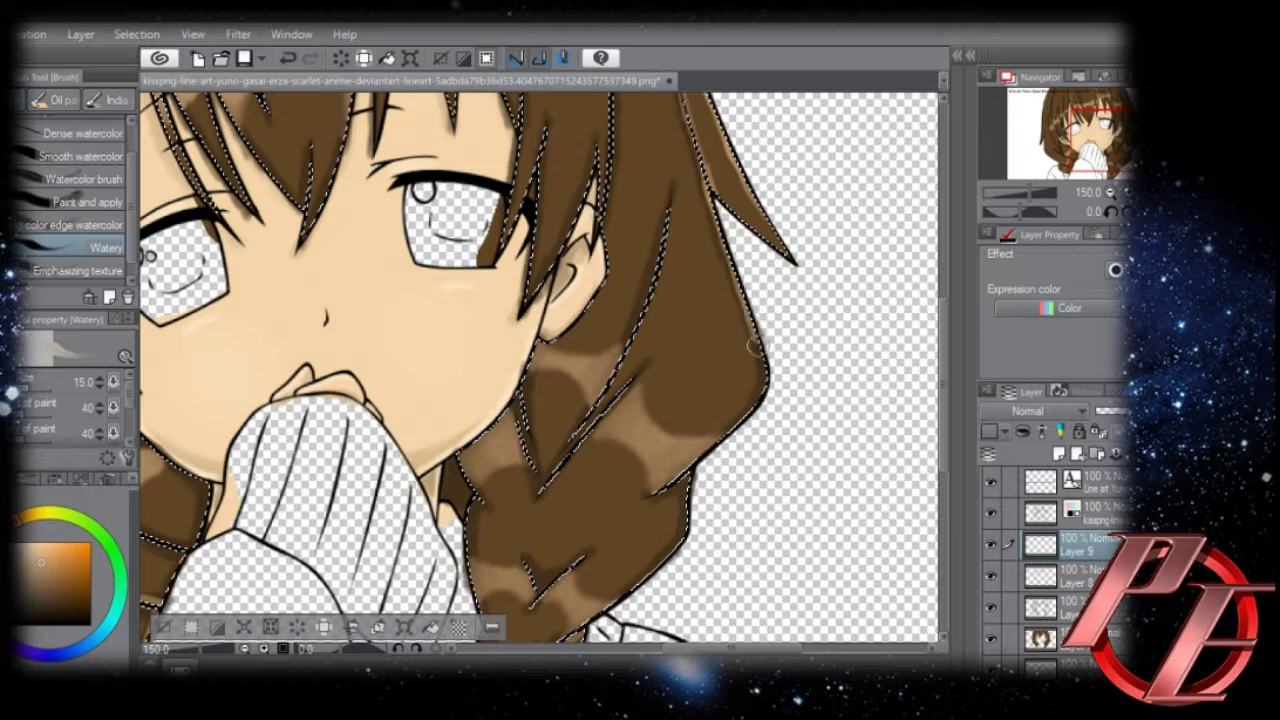
pyautogui.scroll(-3, 740, 360)
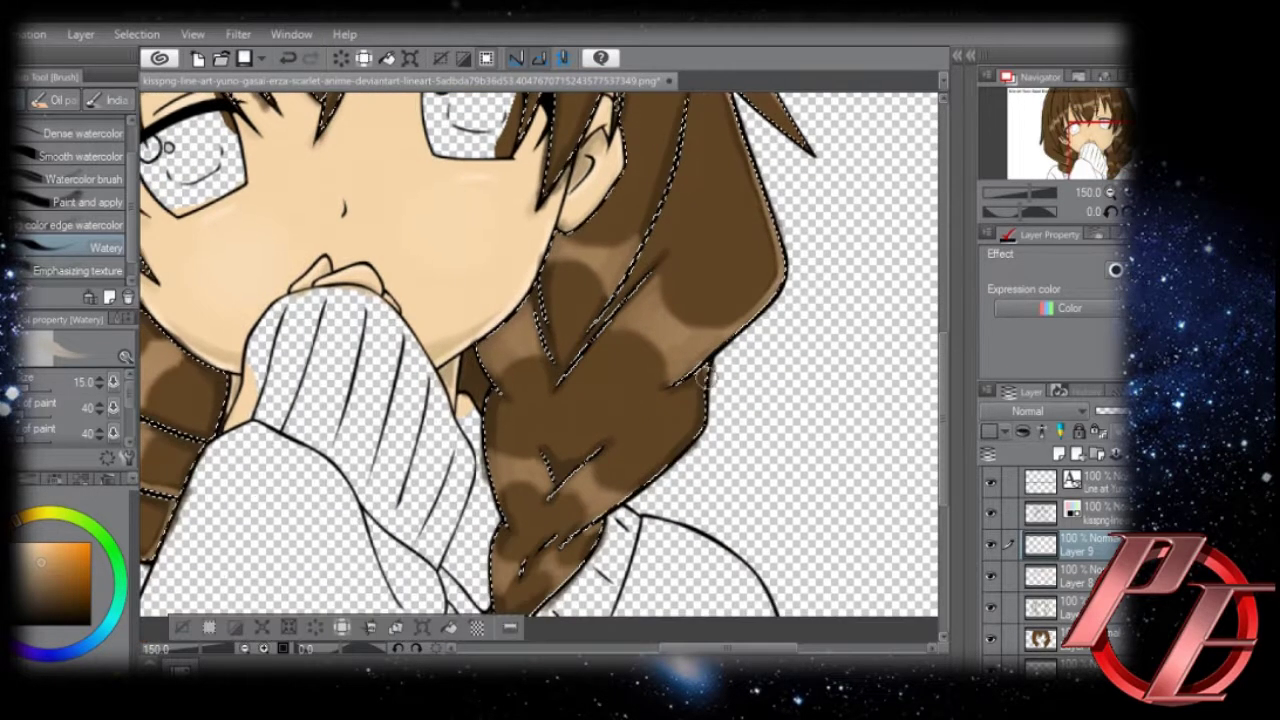
# Trace light brown rims along the outer edges and inner strand lines of the right braid sections.
pyautogui.moveTo(702, 420); pyautogui.dragTo(680, 455)
pyautogui.moveTo(634, 492)
pyautogui.mouseDown()
pyautogui.moveTo(680, 450)
pyautogui.moveTo(628, 494)
pyautogui.mouseUp()
pyautogui.moveTo(589, 481); pyautogui.dragTo(617, 411)
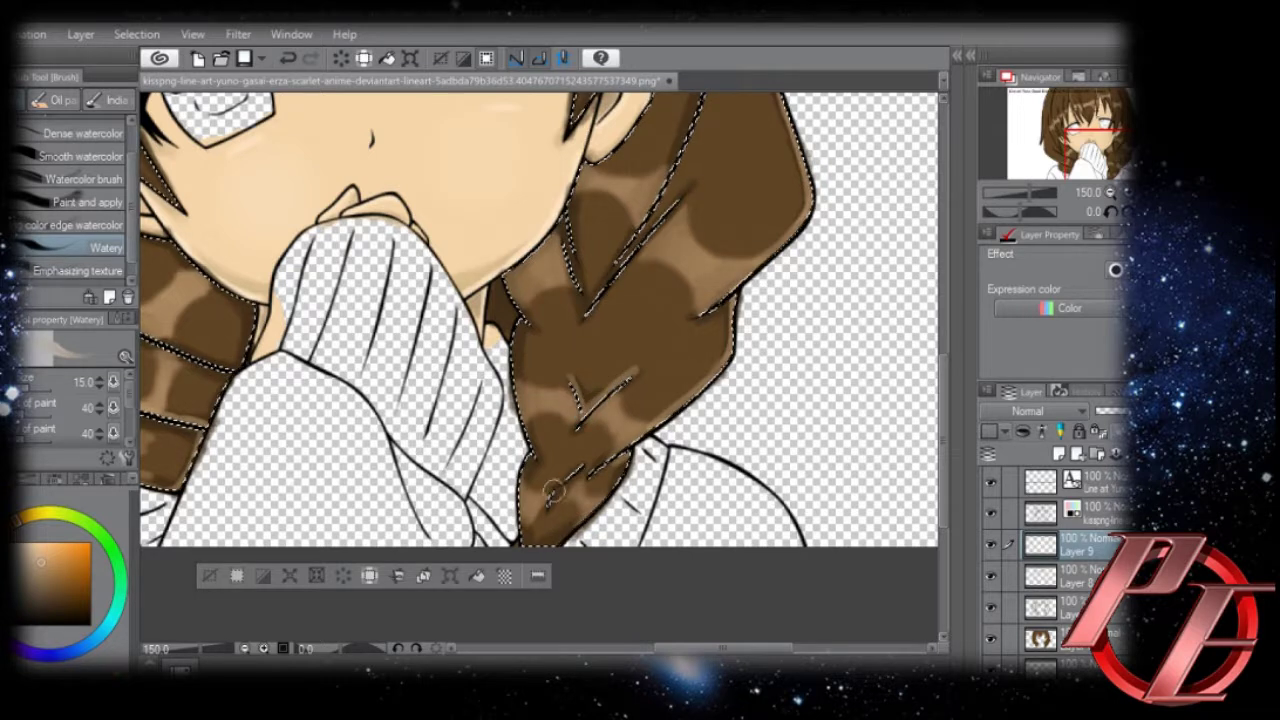
pyautogui.moveTo(567, 229); pyautogui.dragTo(580, 162)
pyautogui.moveTo(549, 221); pyautogui.dragTo(496, 420)
pyautogui.moveTo(555, 238)
pyautogui.mouseDown()
pyautogui.moveTo(511, 340)
pyautogui.moveTo(523, 457)
pyautogui.mouseUp()
# Add thin light brown rims beside the right flicked-out lock and along the strand lines of the right bangs.
pyautogui.moveTo(628, 297)
pyautogui.mouseDown()
pyautogui.moveTo(664, 444)
pyautogui.moveTo(617, 293)
pyautogui.mouseUp()
pyautogui.moveTo(629, 300); pyautogui.dragTo(660, 406)
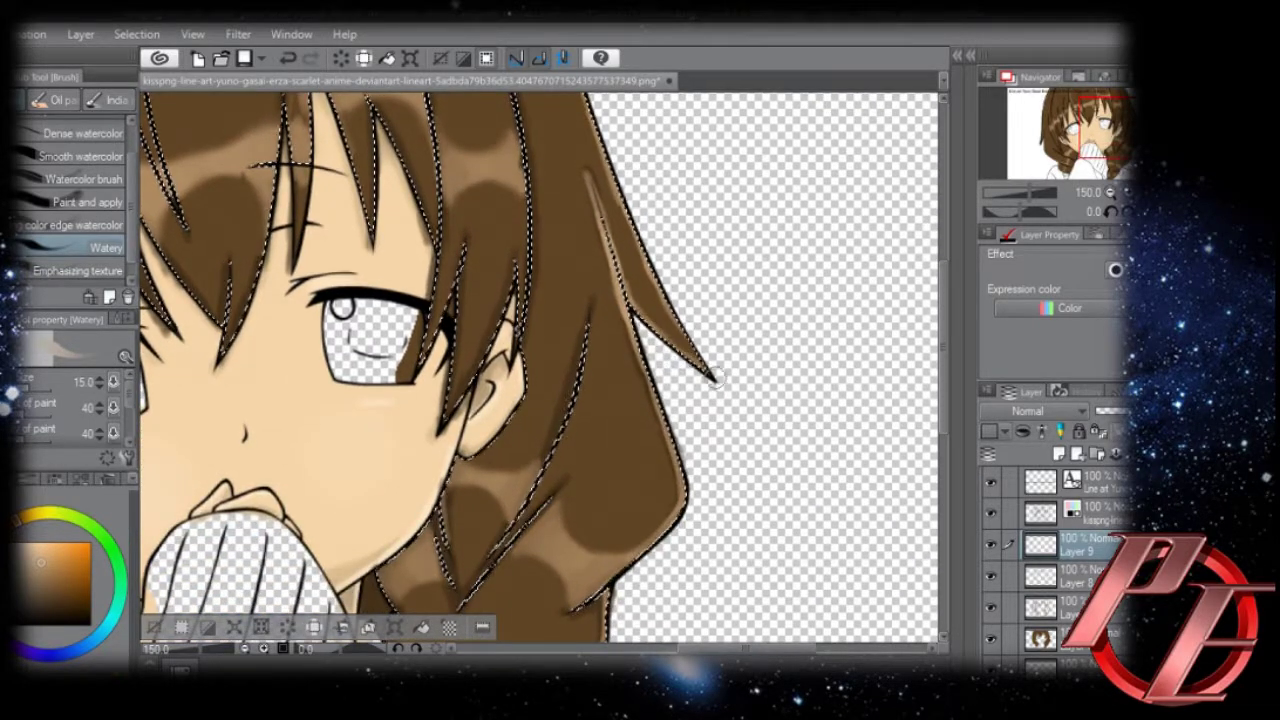
pyautogui.scroll(3, 631, 296)
pyautogui.moveTo(578, 188); pyautogui.dragTo(583, 205)
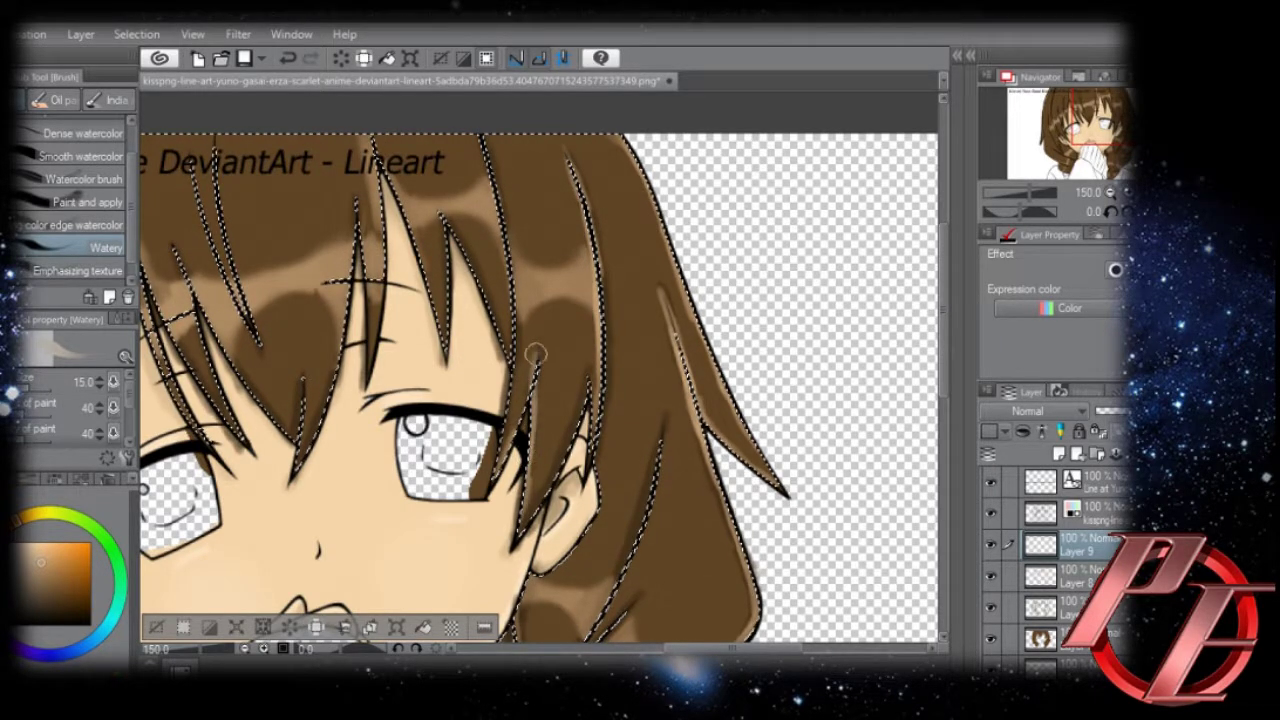
pyautogui.scroll(2, 505, 320)
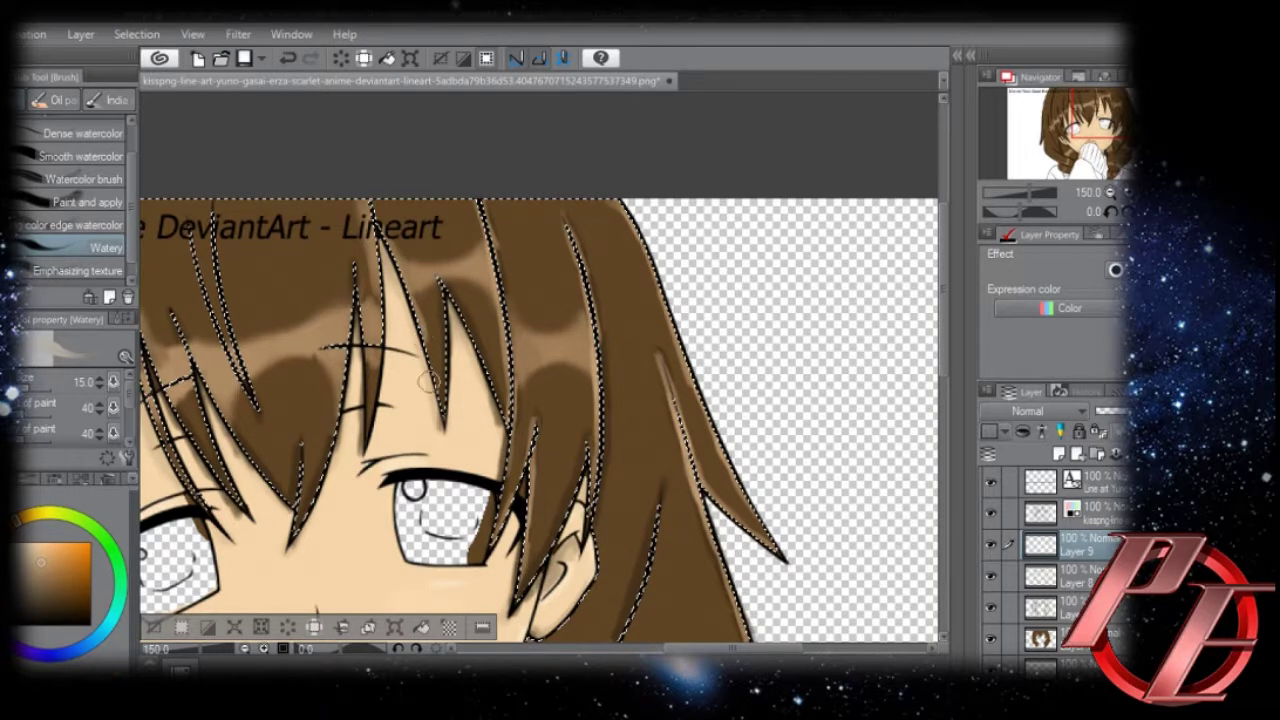
pyautogui.scroll(-1, 358, 235)
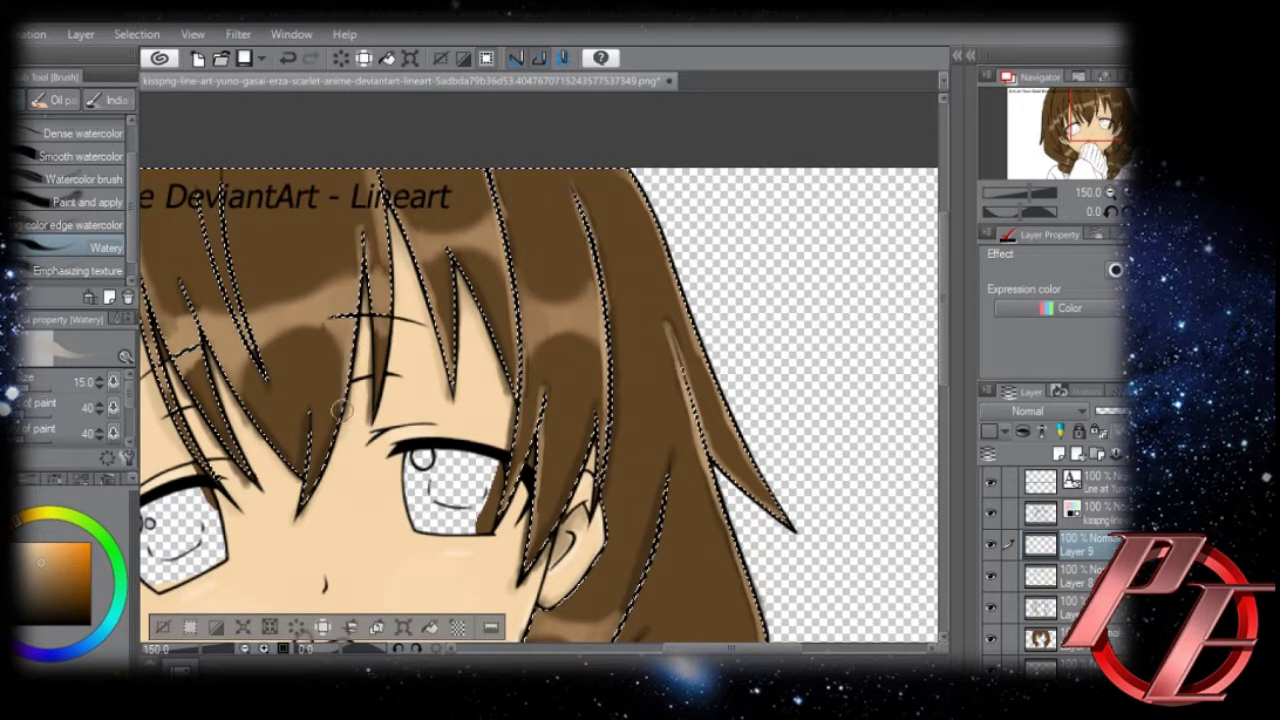
# Paint thin light brown rims along the pointed central bangs strand and the narrow bangs strand left of the face with the Watery brush.
pyautogui.moveTo(345, 389); pyautogui.dragTo(313, 500)
pyautogui.moveTo(229, 368); pyautogui.dragTo(291, 277)
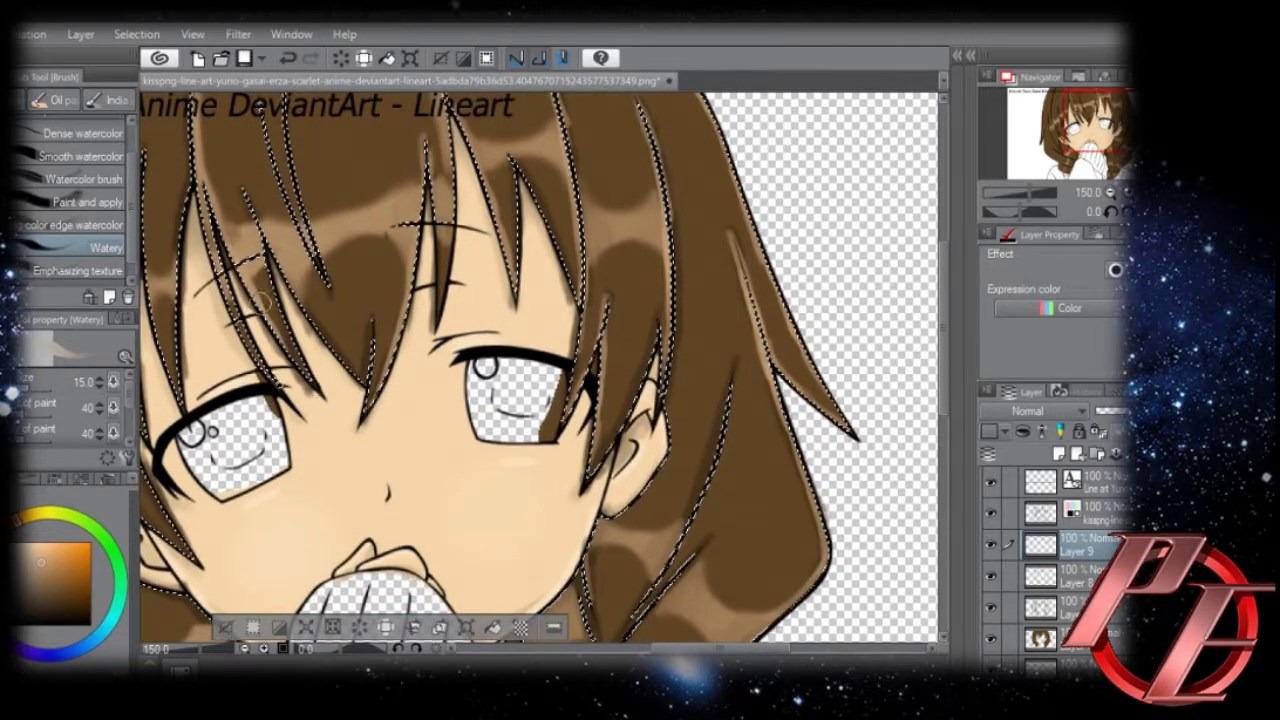
pyautogui.moveTo(175, 273); pyautogui.dragTo(186, 385)
pyautogui.moveTo(152, 244)
pyautogui.mouseDown()
pyautogui.moveTo(303, 137)
pyautogui.moveTo(289, 110)
pyautogui.mouseUp()
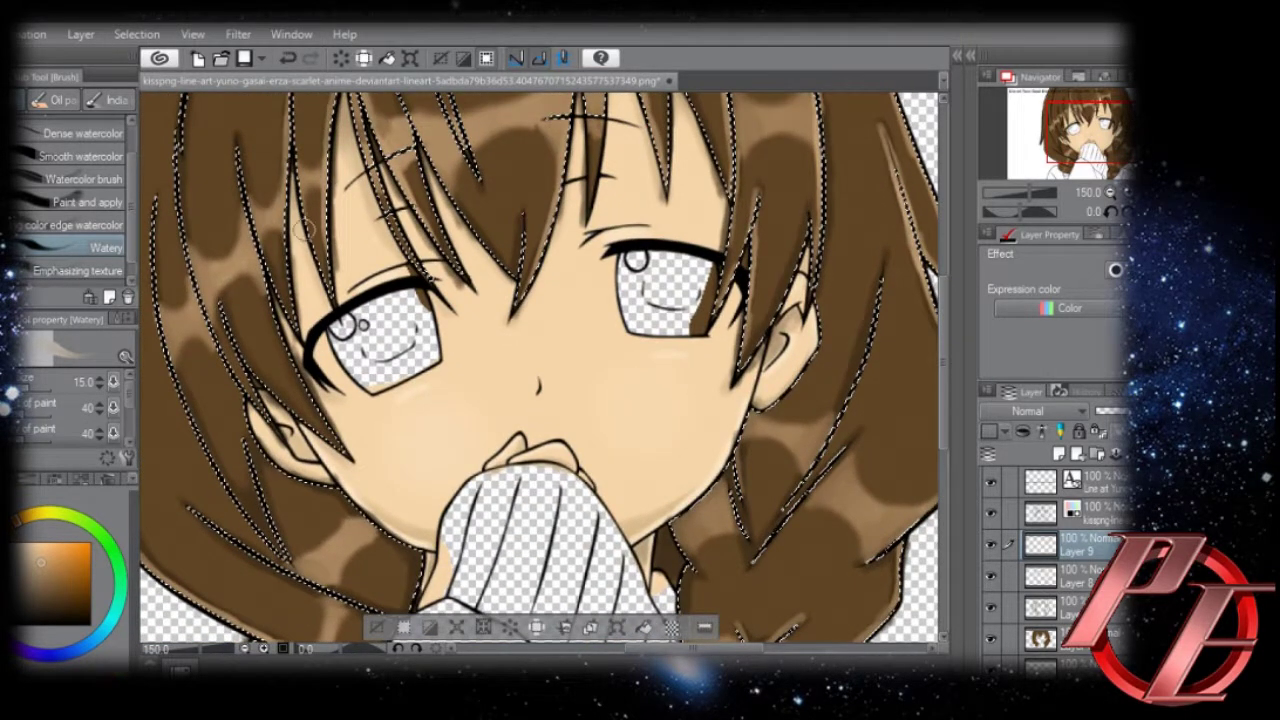
# Add light brown rims along the remaining left bangs and the lock over the left ear, and clear the selection.
pyautogui.moveTo(305, 232); pyautogui.dragTo(281, 181)
pyautogui.moveTo(290, 282); pyautogui.dragTo(289, 244)
pyautogui.moveTo(296, 316); pyautogui.dragTo(294, 281)
pyautogui.moveTo(240, 170); pyautogui.dragTo(250, 128)
pyautogui.moveTo(266, 192)
pyautogui.mouseDown()
pyautogui.moveTo(296, 298)
pyautogui.moveTo(276, 242)
pyautogui.mouseUp()
pyautogui.moveTo(291, 301); pyautogui.dragTo(334, 380)
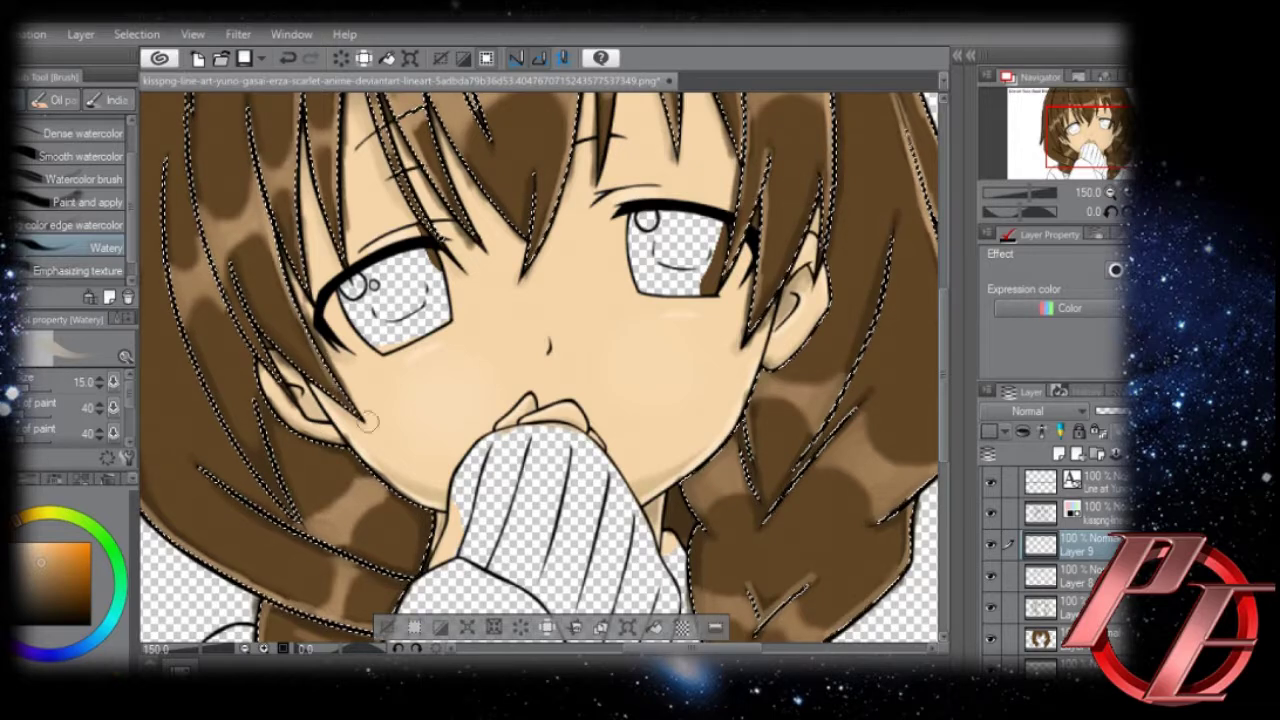
pyautogui.moveTo(272, 246); pyautogui.dragTo(344, 400)
pyautogui.moveTo(240, 297)
pyautogui.mouseDown()
pyautogui.moveTo(369, 528)
pyautogui.moveTo(317, 536)
pyautogui.mouseUp()
pyautogui.click(437, 627)
pyautogui.click(245, 649)
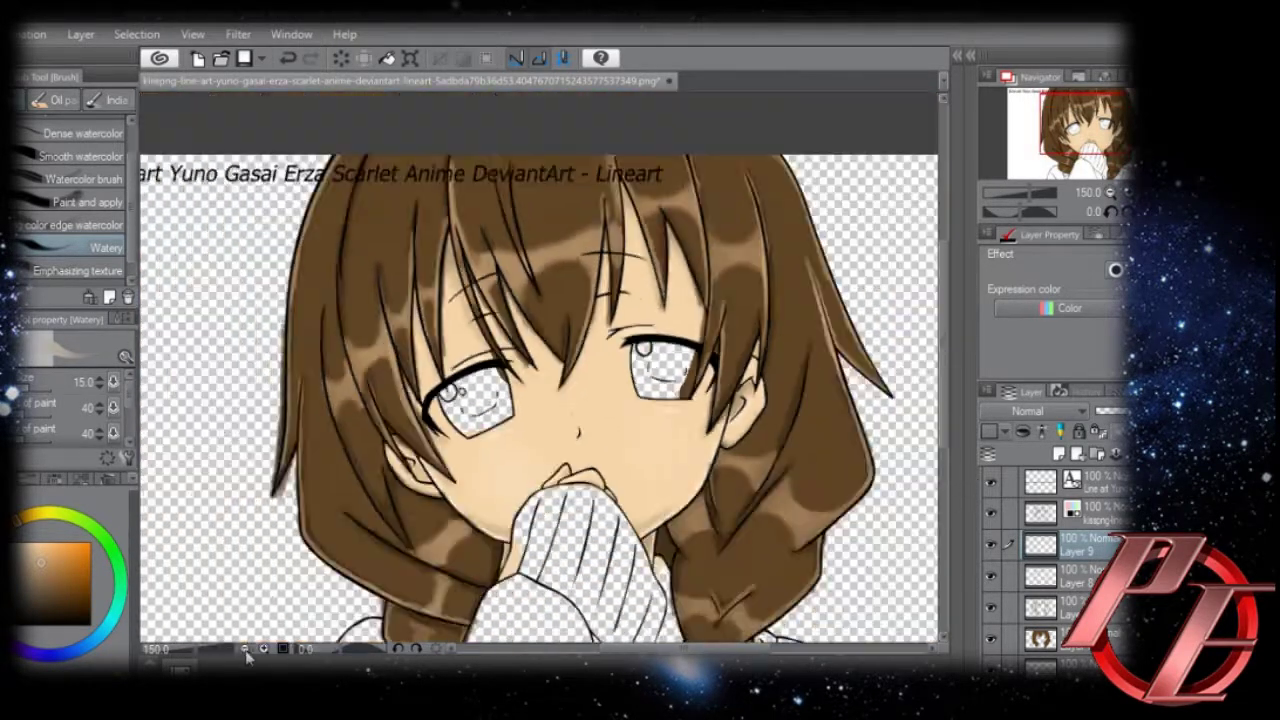
pyautogui.click(245, 649)
# Auto-select the face, ear, sweater and background areas from the line art layer, erase highlight spill there on the hair highlight layers, and deselect.
pyautogui.click(1045, 512)
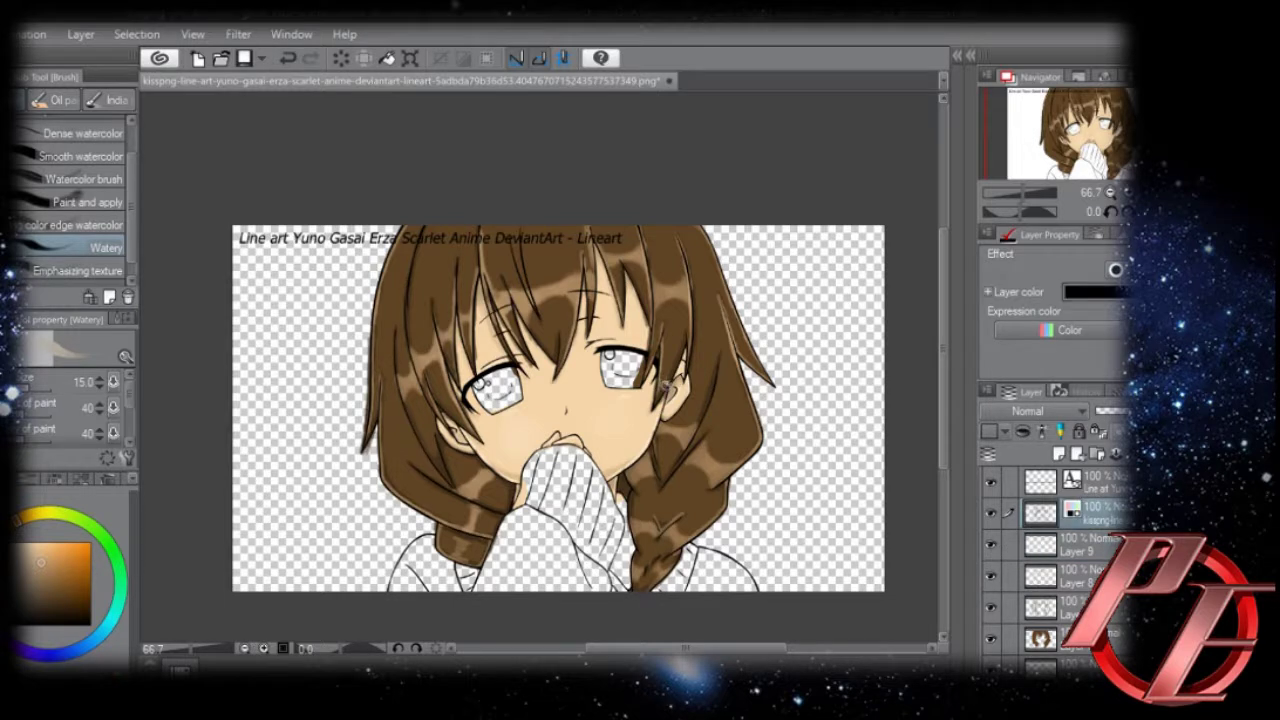
pyautogui.press('w')
pyautogui.click(630, 412)
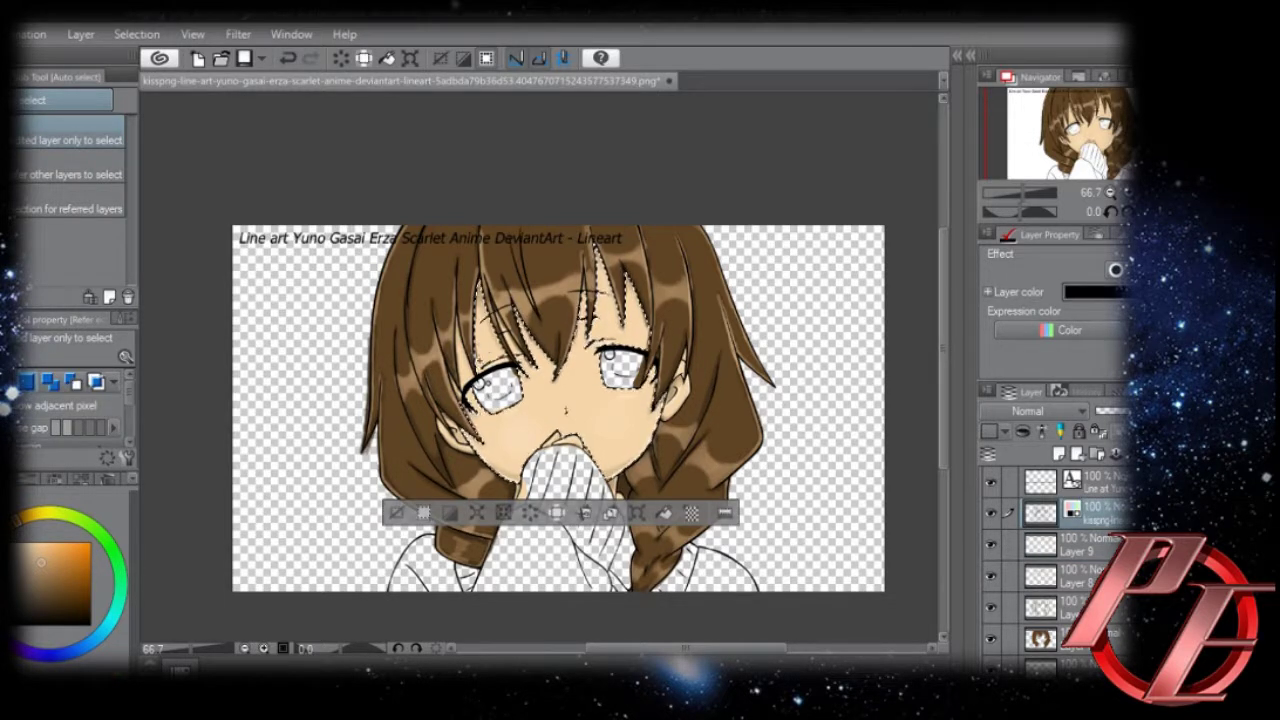
pyautogui.click(468, 346)
pyautogui.click(681, 386)
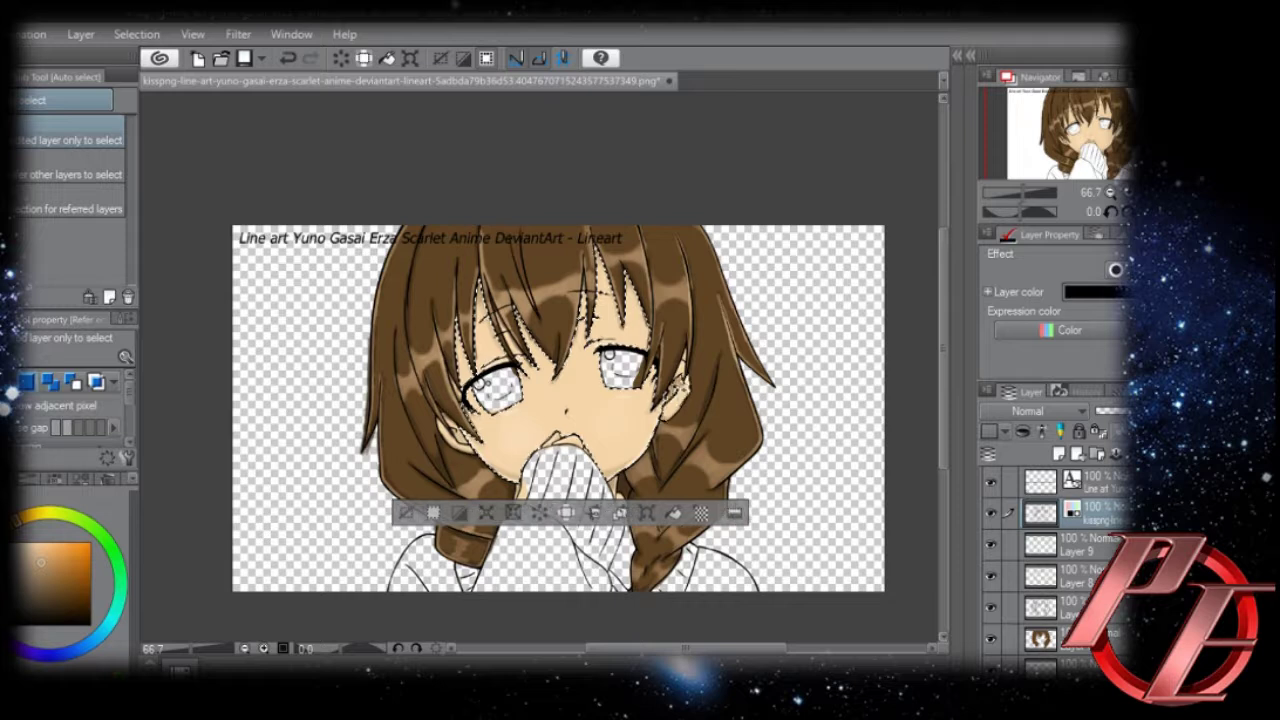
pyautogui.keyDown('shift'); pyautogui.click(518, 558); pyautogui.keyUp('shift')
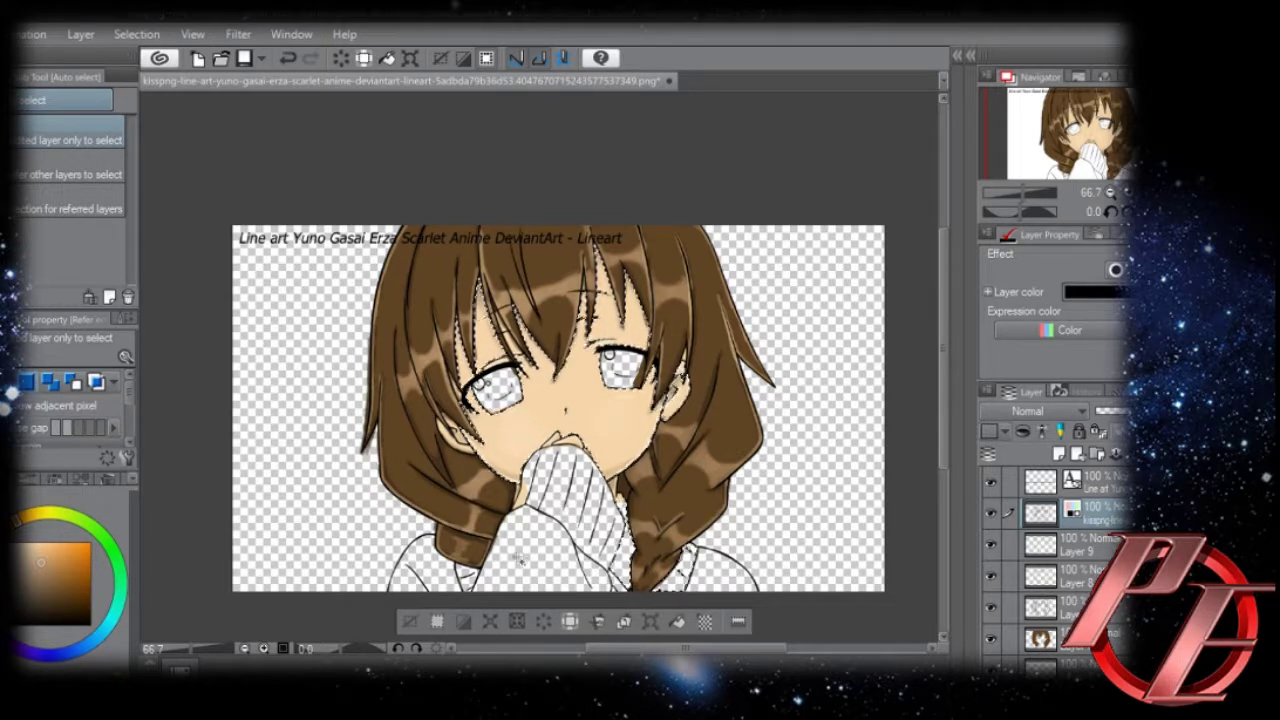
pyautogui.keyDown('shift'); pyautogui.click(424, 566); pyautogui.keyUp('shift')
pyautogui.keyDown('shift'); pyautogui.click(805, 520); pyautogui.keyUp('shift')
pyautogui.keyDown('shift'); pyautogui.click(312, 480); pyautogui.keyUp('shift')
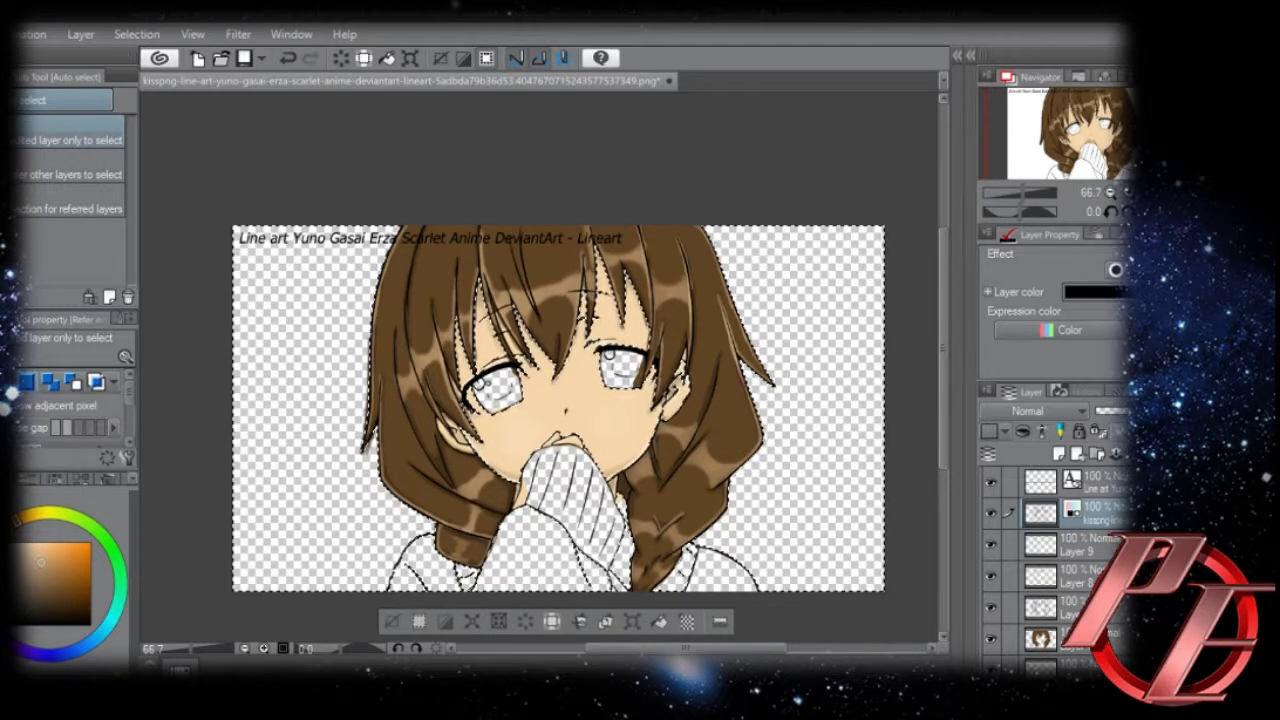
pyautogui.click(1090, 545)
pyautogui.click(1085, 576)
pyautogui.press('Delete')
pyautogui.click(1075, 607)
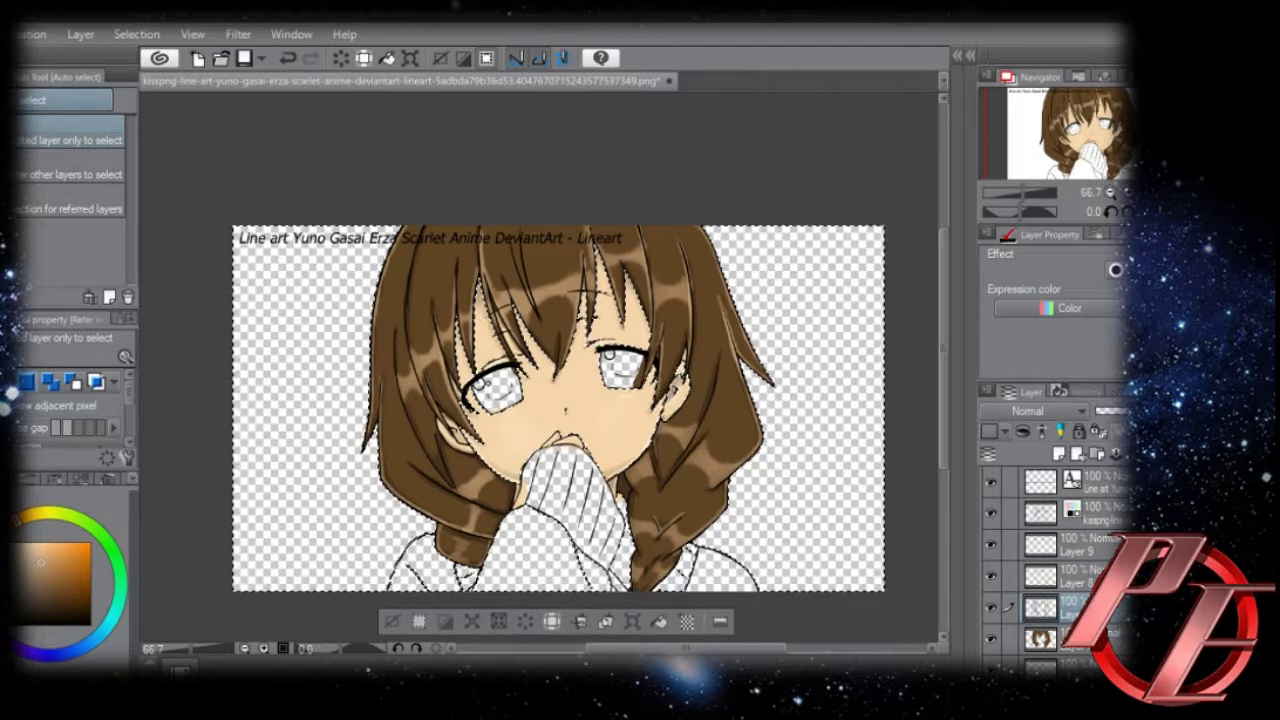
pyautogui.hotkey('ctrl', 'd')
pyautogui.scroll(-1, 920, 287)
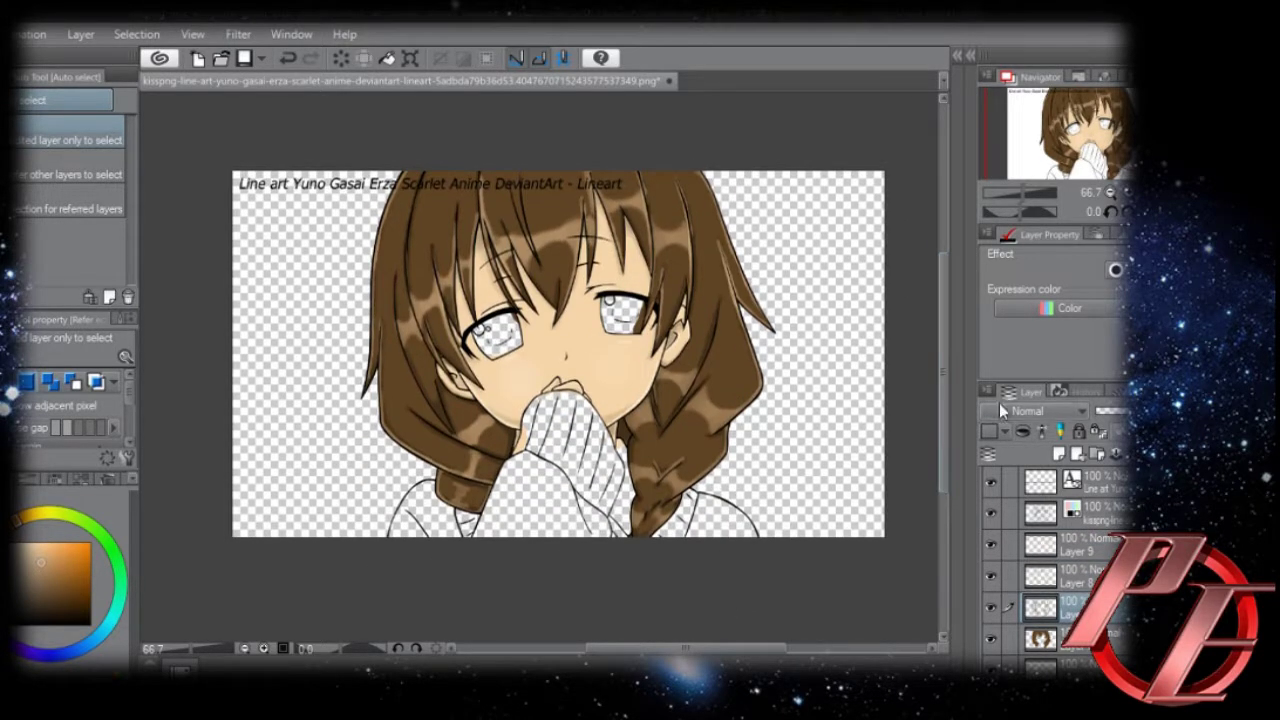
# Lower the opacity of the layer below Layer 8 to 70%, Layer 8 to 78% and Layer 9 to 89%.
pyautogui.click(1040, 638)
pyautogui.click(989, 638)
pyautogui.click(989, 638)
pyautogui.click(1005, 607)
pyautogui.click(1085, 577)
pyautogui.moveTo(1160, 411); pyautogui.dragTo(1145, 411)
pyautogui.click(1085, 545)
pyautogui.moveTo(1160, 411); pyautogui.dragTo(1152, 411)
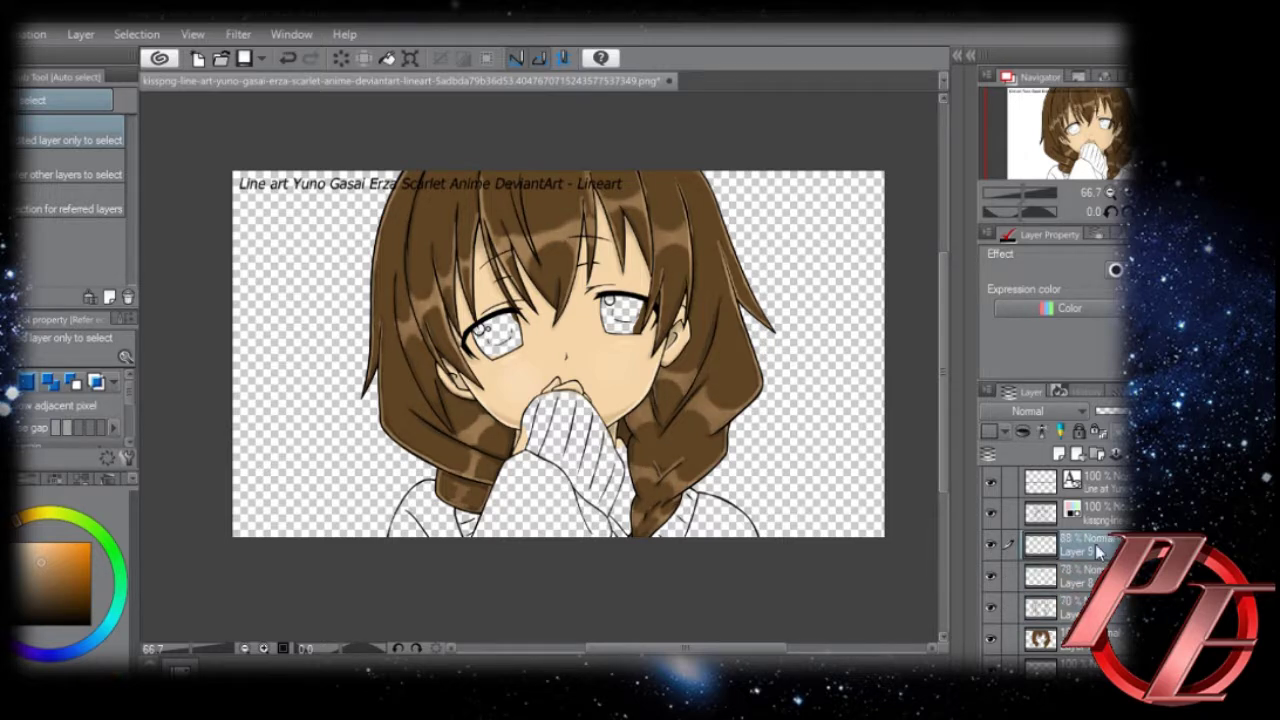
# Set up the Marker pen with a light red colour at size 12 and check Layer 9 by toggling its visibility.
pyautogui.click(1116, 510)
pyautogui.click(2, 546)
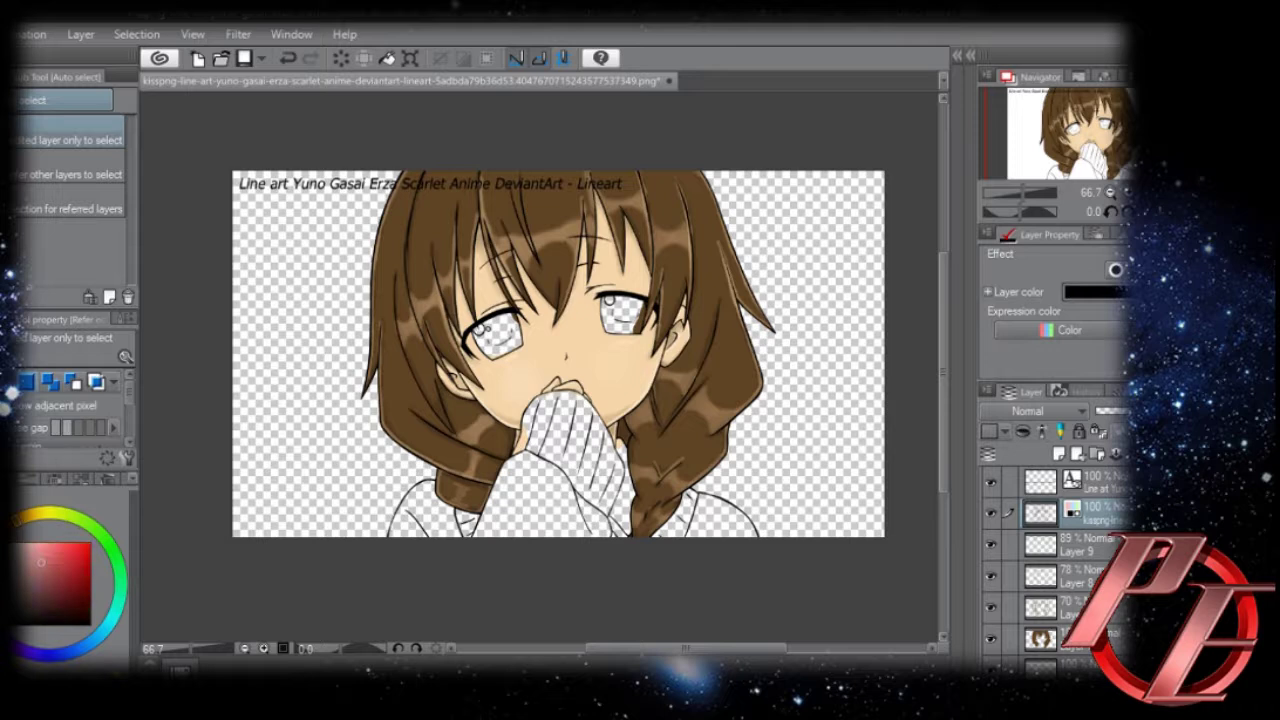
pyautogui.press('p')
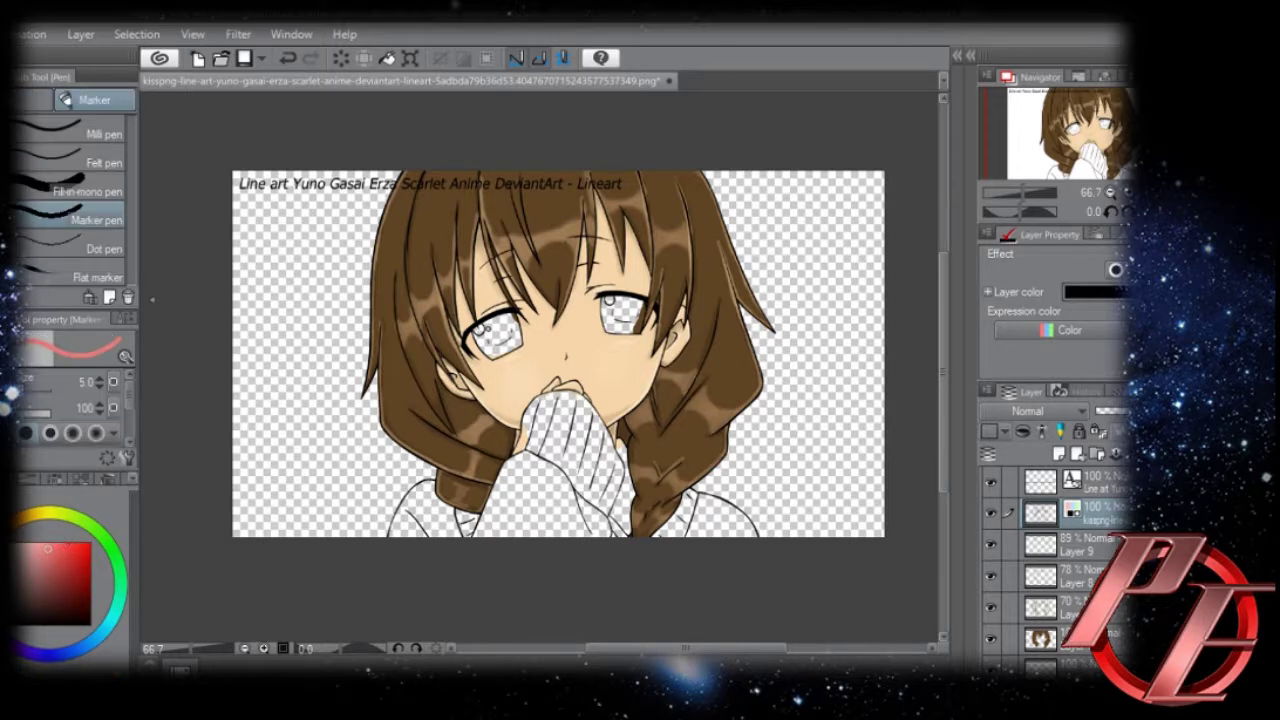
pyautogui.press(']')
pyautogui.press(']')
pyautogui.press(']')
pyautogui.press(']')
pyautogui.press(']')
pyautogui.press(']')
pyautogui.press(']')
pyautogui.click(1090, 546)
pyautogui.click(991, 545)
pyautogui.click(991, 545)
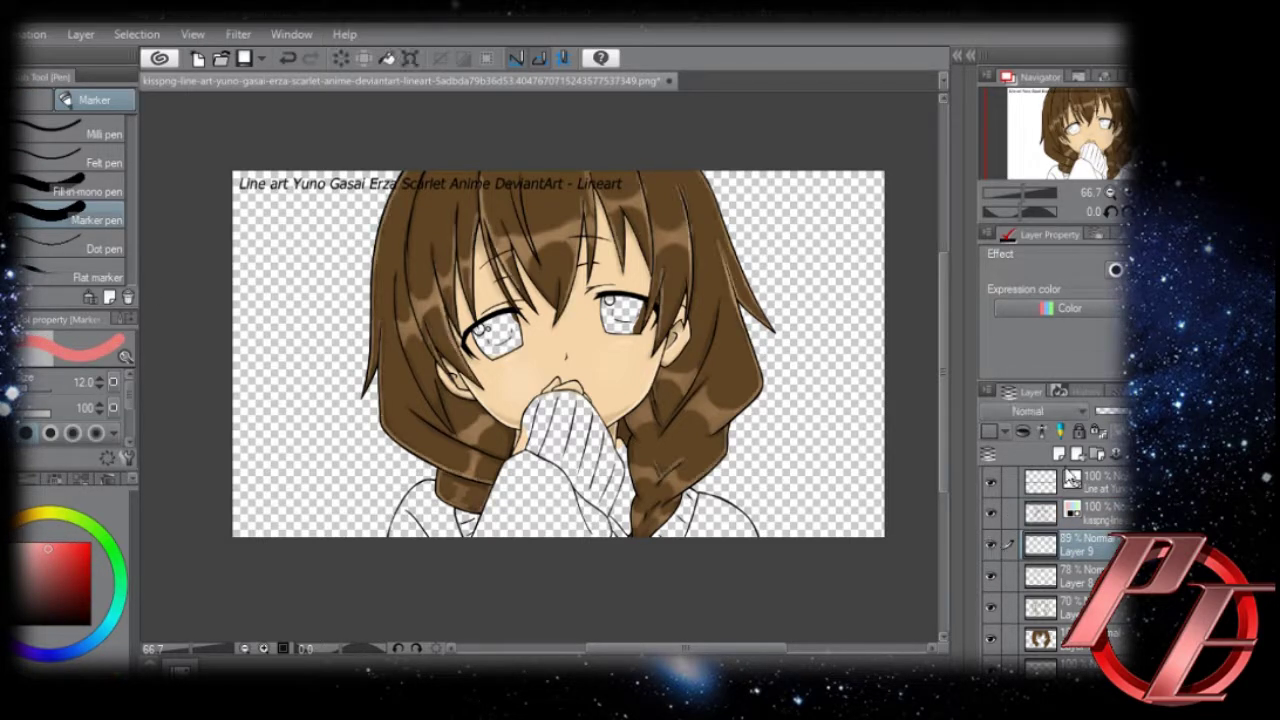
# Fill the whole sweater with flat pink on a new layer above Layer 9 using the Marker pen at size 50.
pyautogui.click(1058, 454)
pyautogui.press(']')
pyautogui.press(']')
pyautogui.press(']')
pyautogui.press(']')
pyautogui.press(']')
pyautogui.moveTo(563, 415)
pyautogui.mouseDown()
pyautogui.moveTo(543, 412)
pyautogui.moveTo(497, 524)
pyautogui.moveTo(524, 467)
pyautogui.moveTo(605, 470)
pyautogui.moveTo(615, 515)
pyautogui.moveTo(565, 470)
pyautogui.moveTo(585, 548)
pyautogui.moveTo(745, 530)
pyautogui.mouseUp()
pyautogui.moveTo(430, 495)
pyautogui.mouseDown()
pyautogui.moveTo(396, 541)
pyautogui.moveTo(418, 505)
pyautogui.moveTo(474, 534)
pyautogui.moveTo(623, 537)
pyautogui.mouseUp()
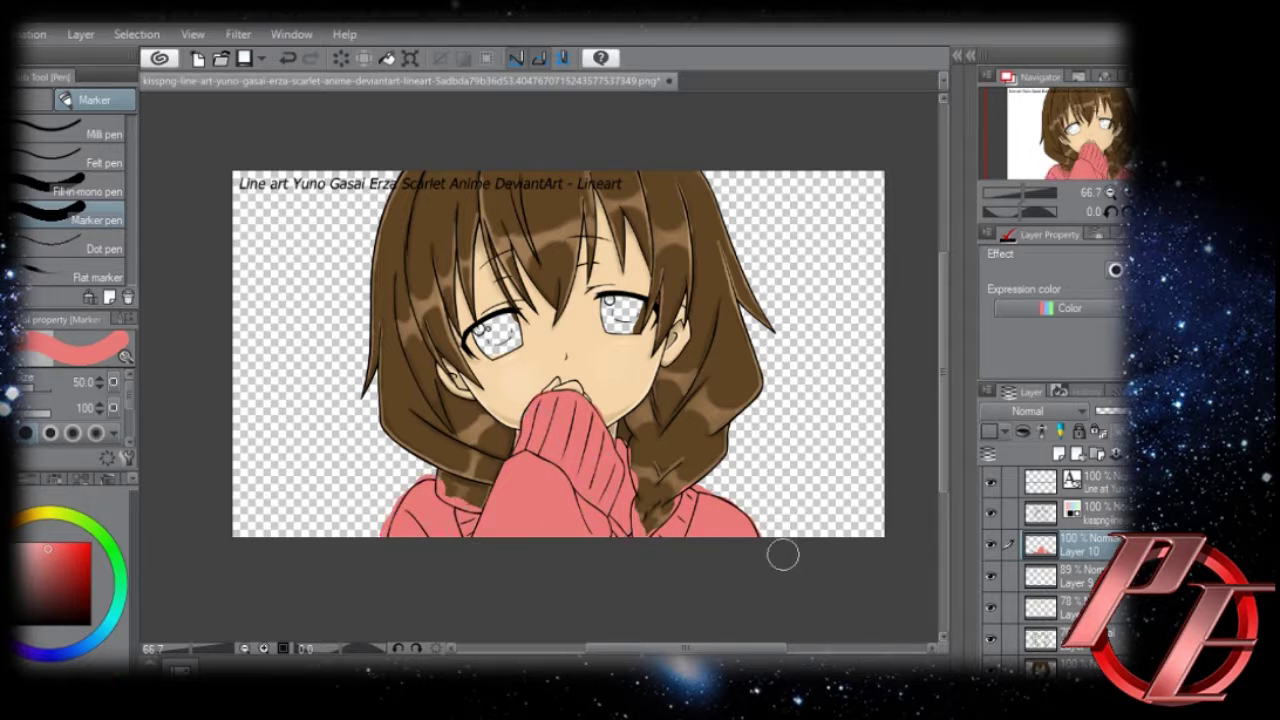
# Auto-select the background and right braid from the line art layer, erase the pink spill outside the sweater on Layer 10, and deselect.
pyautogui.click(1095, 515)
pyautogui.press('w')
pyautogui.click(632, 432)
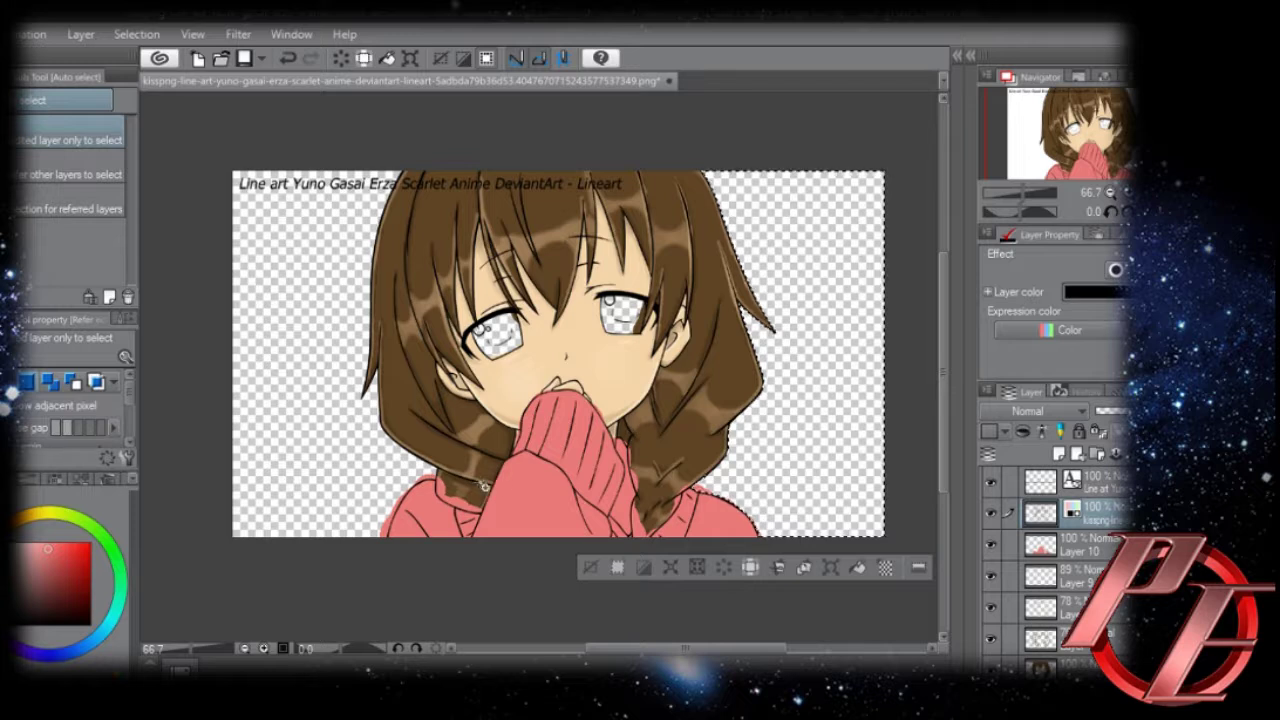
pyautogui.keyDown('shift'); pyautogui.click(325, 425); pyautogui.keyUp('shift')
pyautogui.keyDown('shift'); pyautogui.click(659, 465); pyautogui.keyUp('shift')
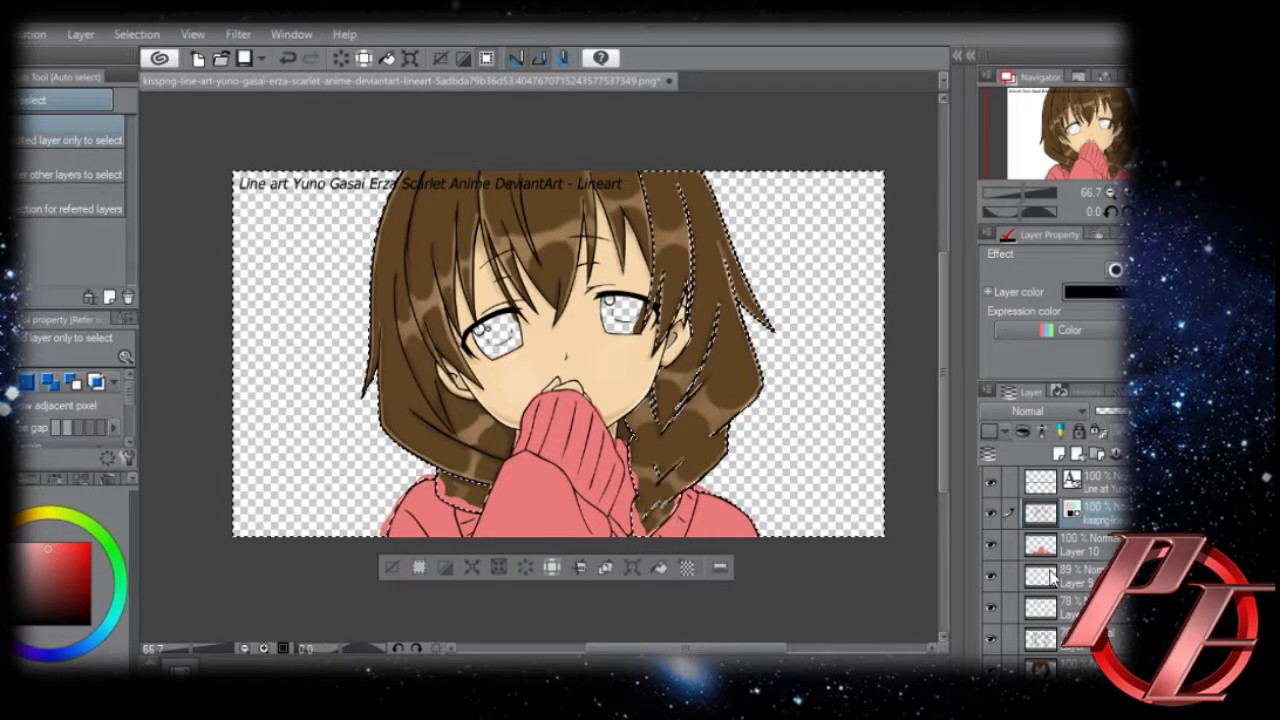
pyautogui.click(1095, 545)
pyautogui.click(726, 519)
pyautogui.click(580, 451)
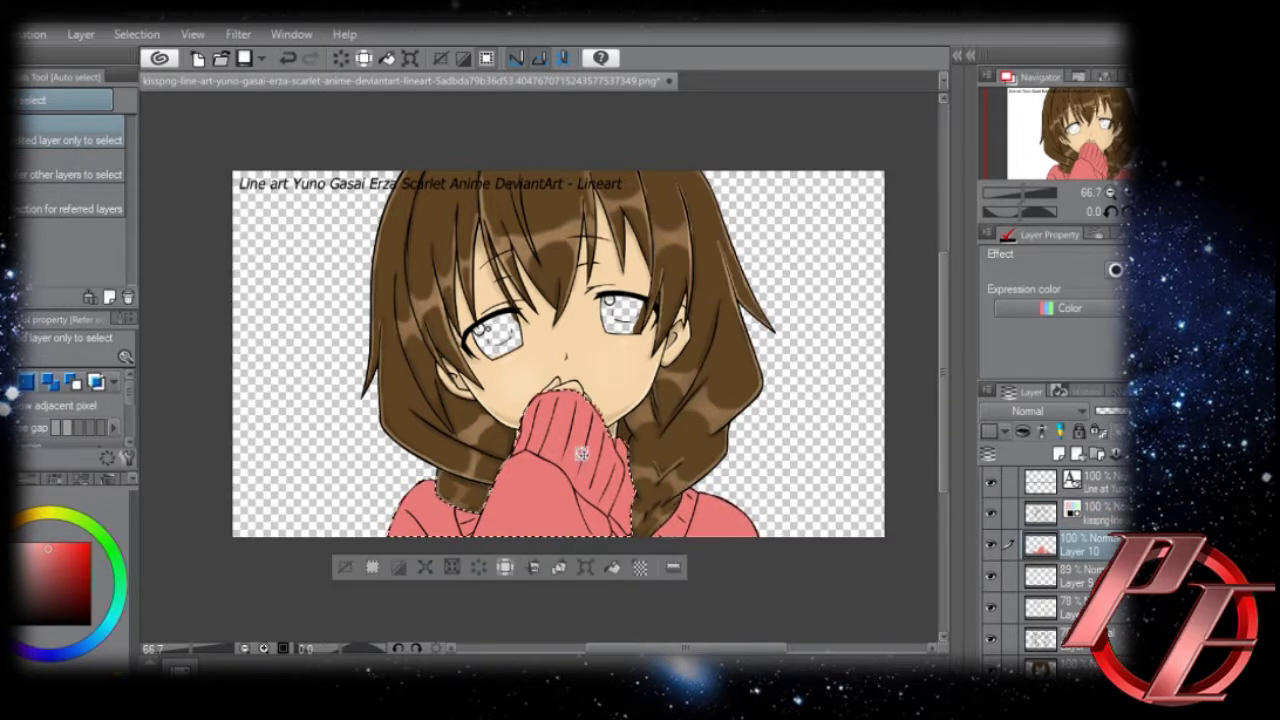
pyautogui.hotkey('ctrl', 'd')
# Add a new layer above Layer 10, undo the trial shading strokes, and switch to the Emphasizing texture brush with a darker red.
pyautogui.press('b')
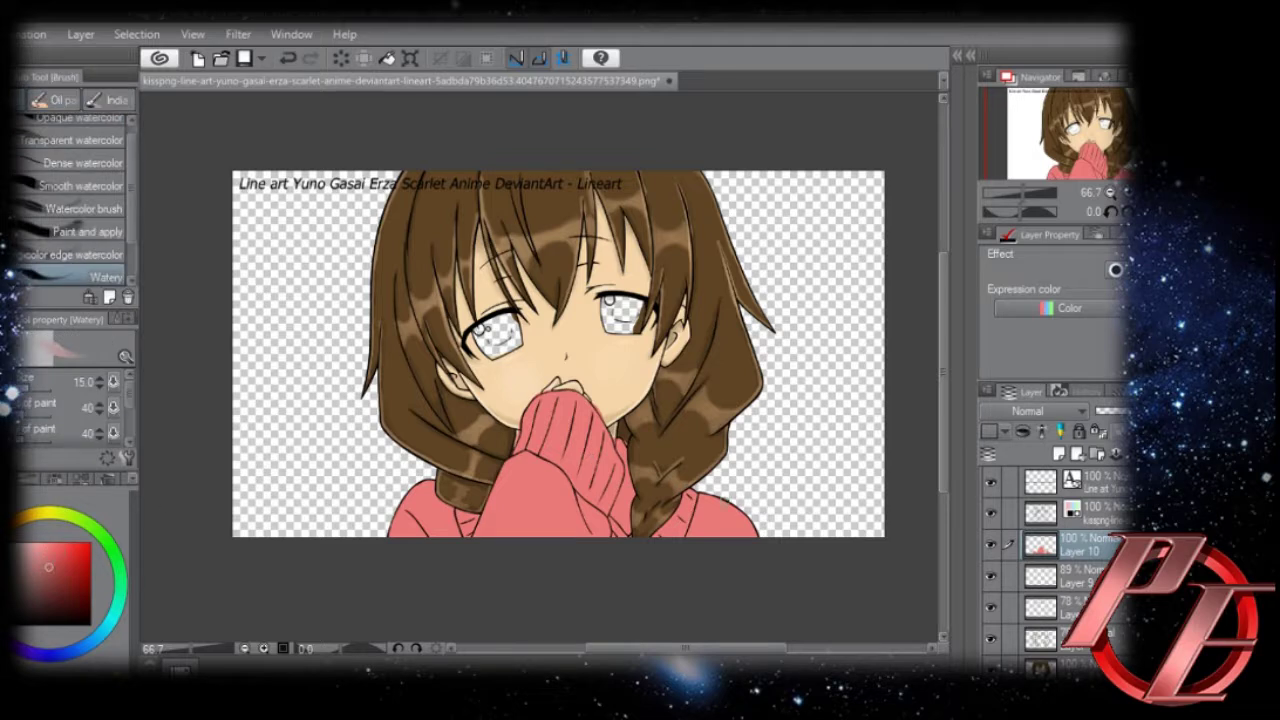
pyautogui.click(1059, 454)
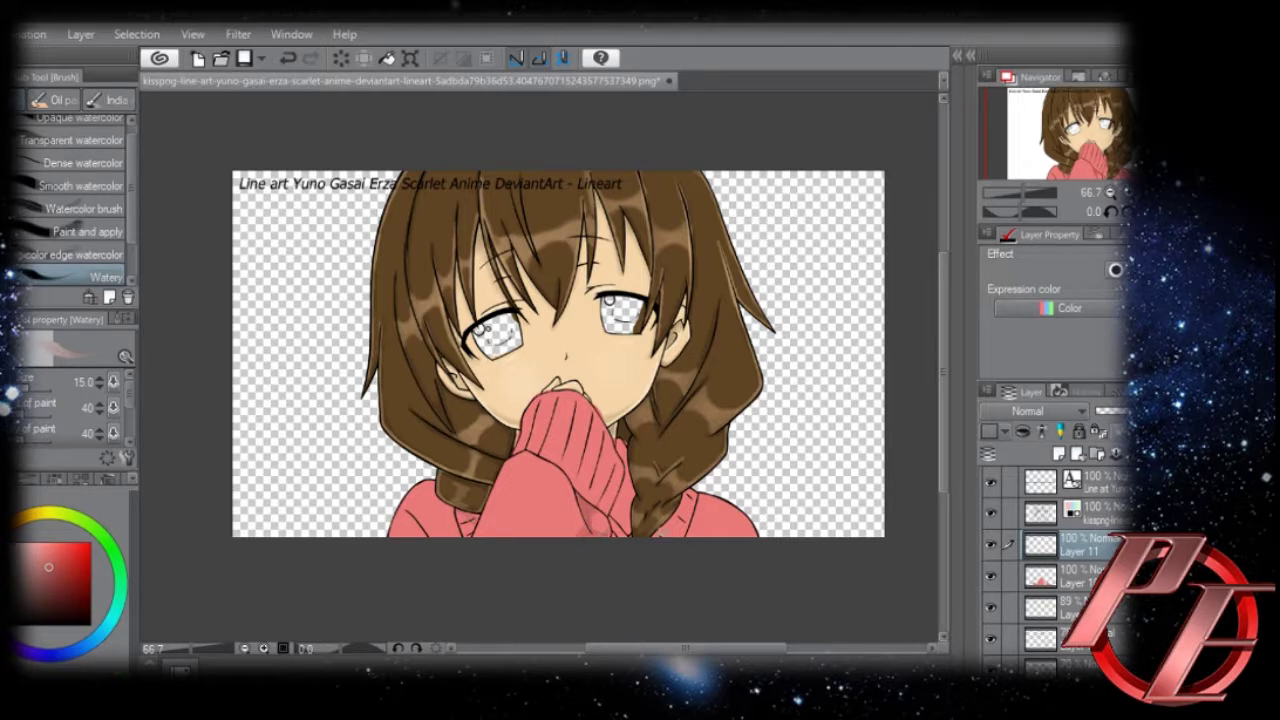
pyautogui.hotkey('ctrl', 'z')
pyautogui.press(']')
pyautogui.press(']')
pyautogui.press(']')
pyautogui.press(']')
pyautogui.hotkey('ctrl', 'z')
pyautogui.click(114, 215)
pyautogui.moveTo(130, 235); pyautogui.dragTo(130, 266)
pyautogui.click(100, 255)
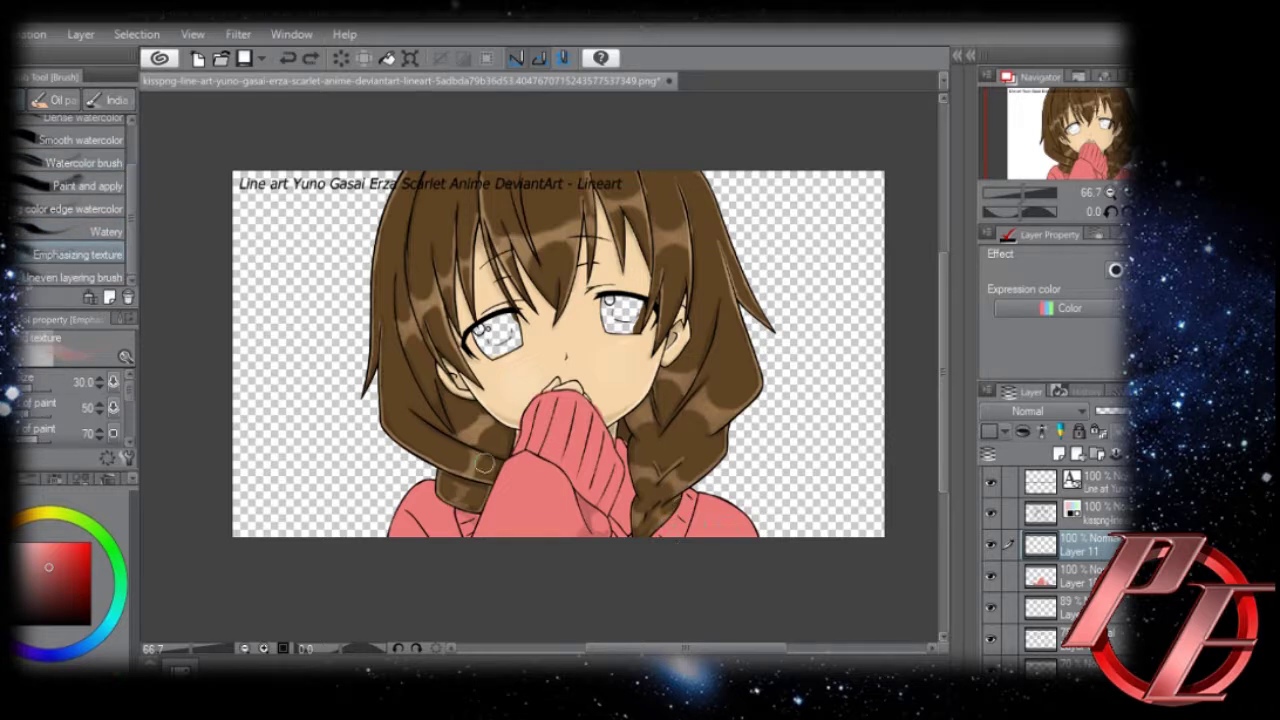
# Shade along the rib lines of the sweater cuff in darker pink with the Emphasizing texture brush at size 12.
pyautogui.scroll(2, 614, 540)
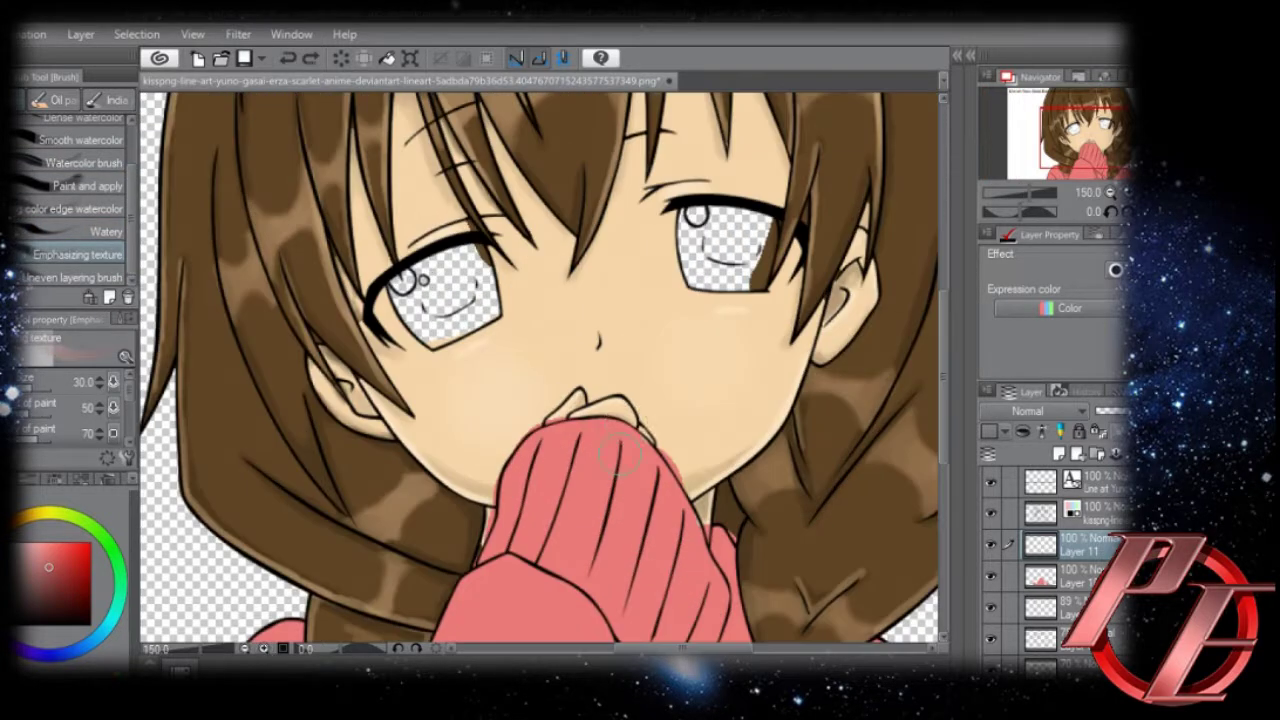
pyautogui.moveTo(531, 559)
pyautogui.mouseDown()
pyautogui.moveTo(570, 468)
pyautogui.moveTo(541, 568)
pyautogui.mouseUp()
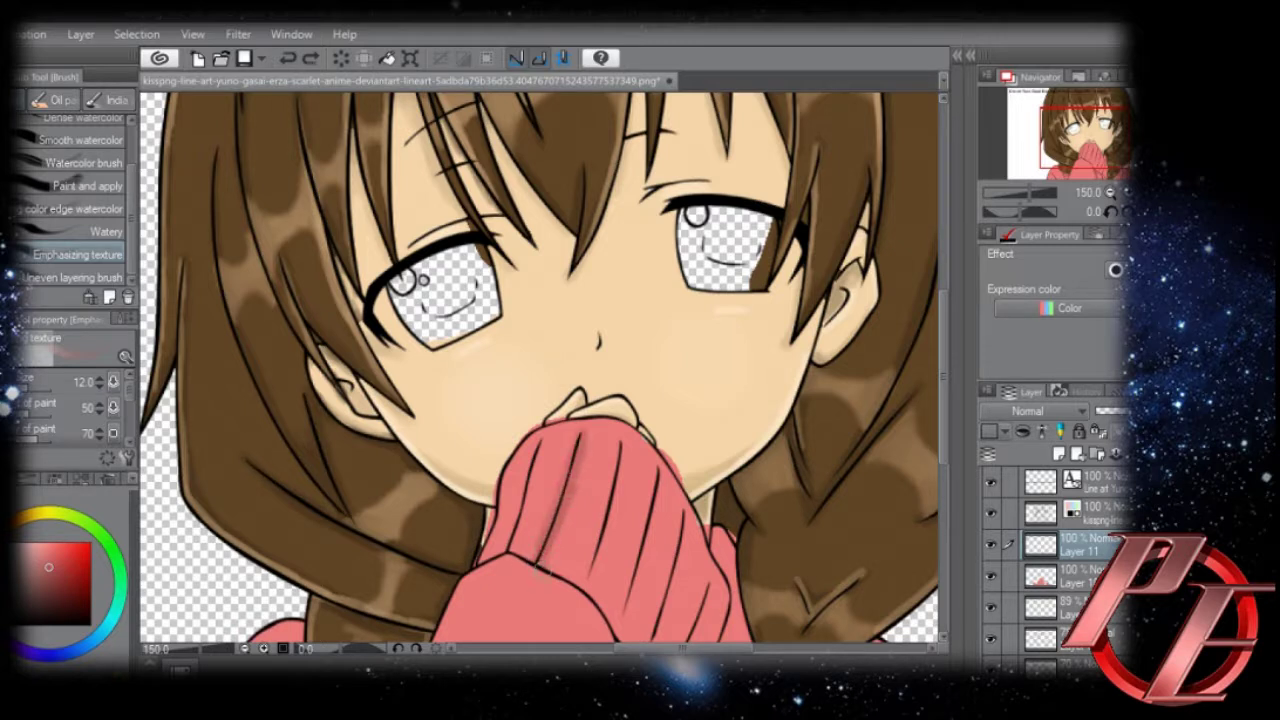
pyautogui.moveTo(615, 470); pyautogui.dragTo(588, 590)
pyautogui.moveTo(658, 480); pyautogui.dragTo(620, 613)
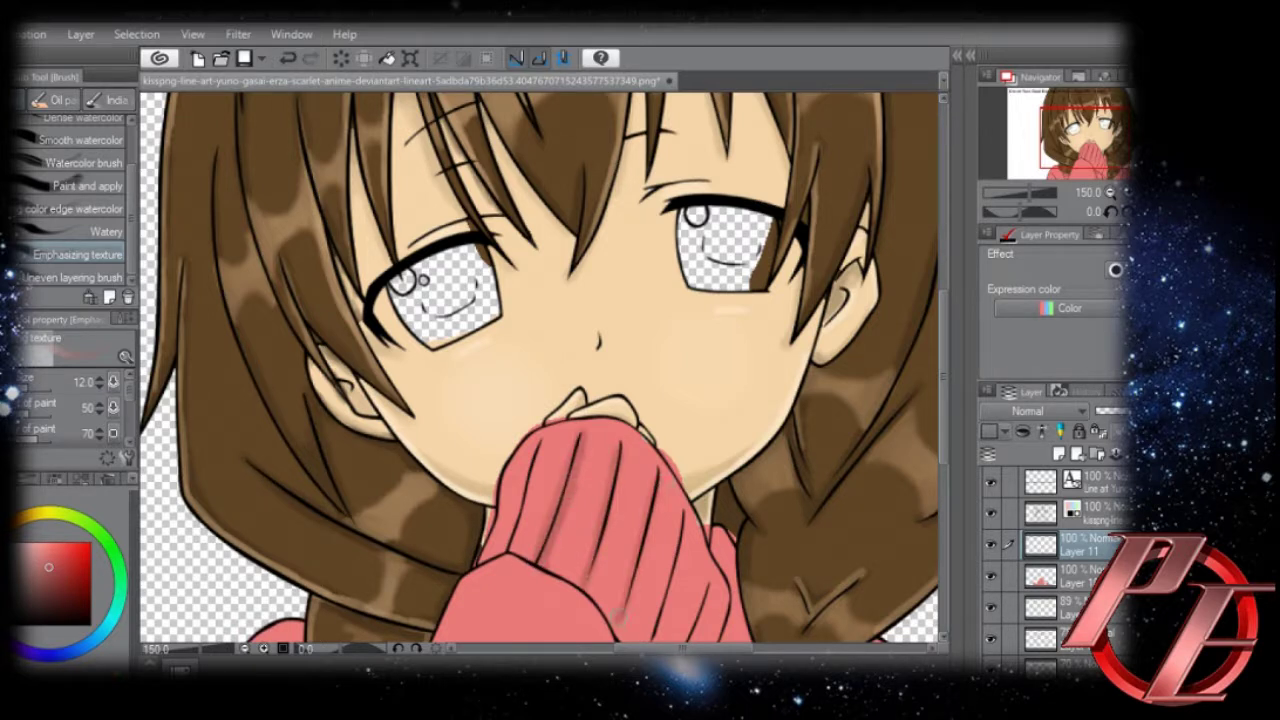
pyautogui.moveTo(510, 549); pyautogui.dragTo(536, 448)
pyautogui.moveTo(477, 561)
pyautogui.mouseDown()
pyautogui.moveTo(497, 527)
pyautogui.moveTo(509, 457)
pyautogui.moveTo(532, 430)
pyautogui.mouseUp()
pyautogui.moveTo(670, 523)
pyautogui.mouseDown()
pyautogui.moveTo(630, 374)
pyautogui.moveTo(613, 488)
pyautogui.moveTo(667, 441)
pyautogui.mouseUp()
pyautogui.moveTo(657, 545); pyautogui.dragTo(676, 478)
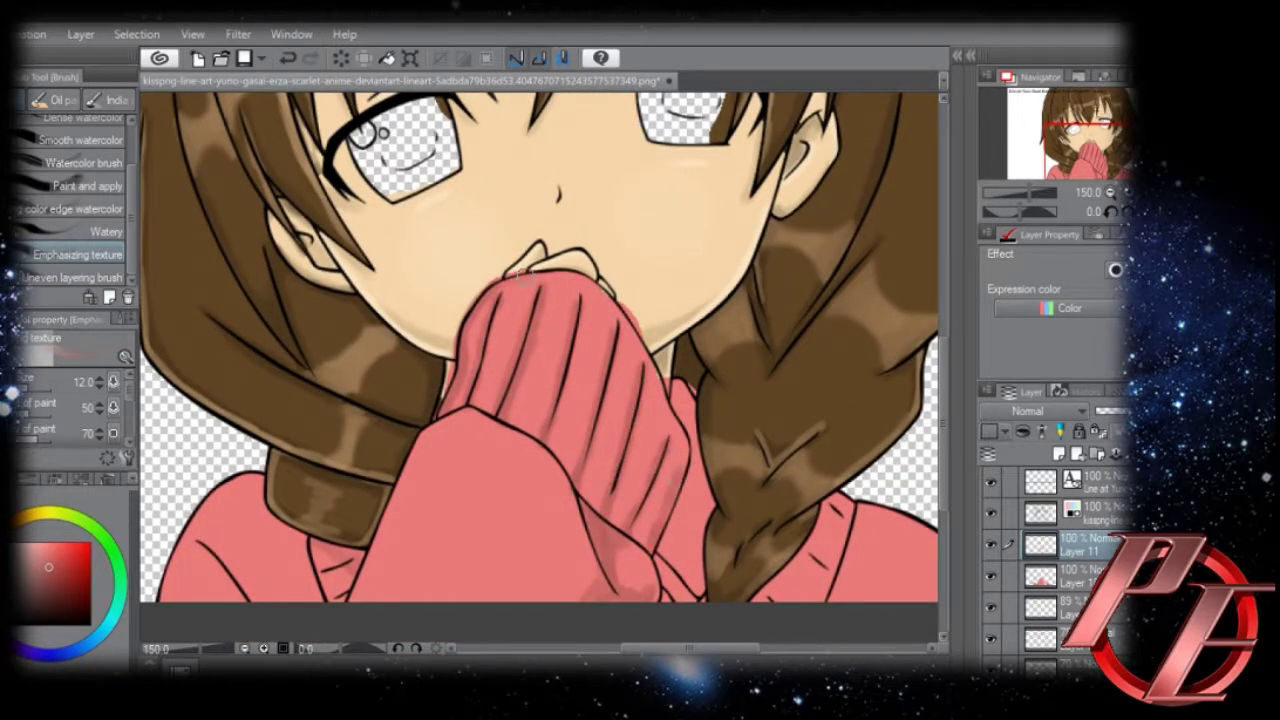
# Shade the upper edge of the cuff and the outer edge of the raised sleeve in darker pink.
pyautogui.moveTo(521, 272)
pyautogui.mouseDown()
pyautogui.moveTo(578, 269)
pyautogui.moveTo(639, 312)
pyautogui.moveTo(686, 450)
pyautogui.mouseUp()
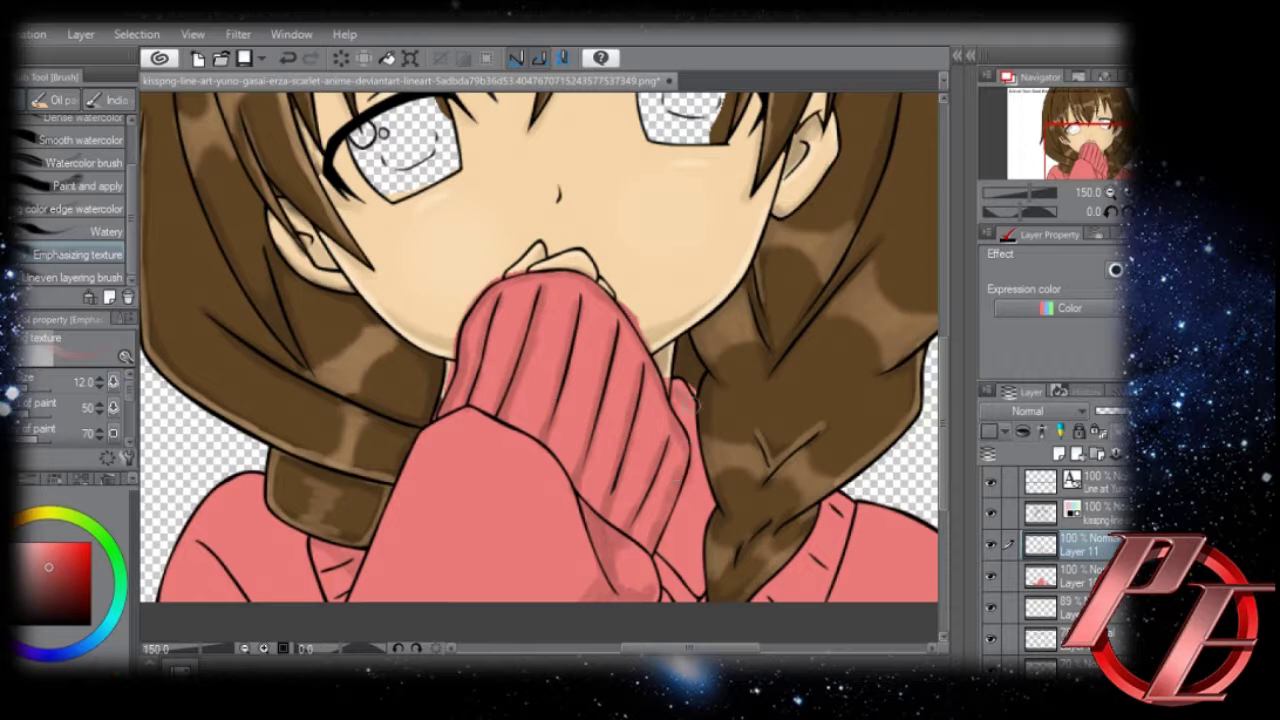
pyautogui.moveTo(479, 482); pyautogui.dragTo(580, 360)
pyautogui.moveTo(409, 416); pyautogui.dragTo(418, 459)
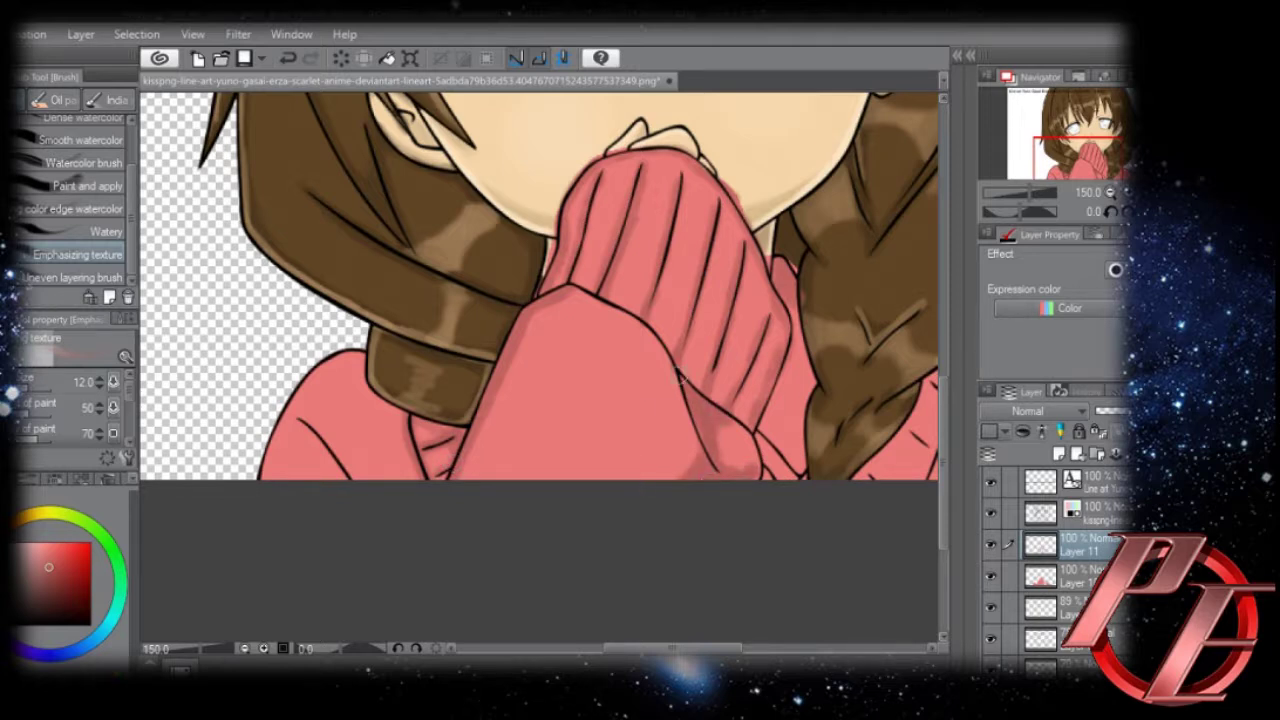
pyautogui.moveTo(638, 330); pyautogui.dragTo(482, 265)
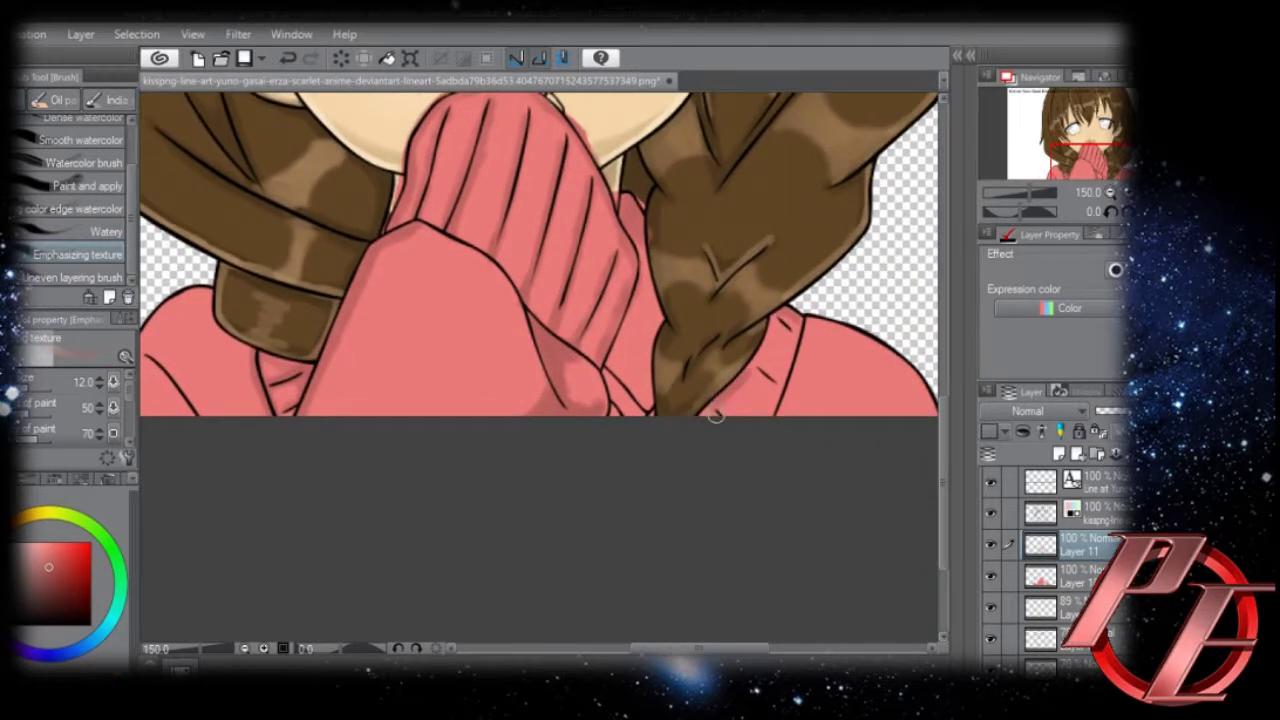
# Add darker pink shading to the sweater's collar, shoulder folds and lower hem on both sides of the sleeve.
pyautogui.scroll(-1, 771, 320)
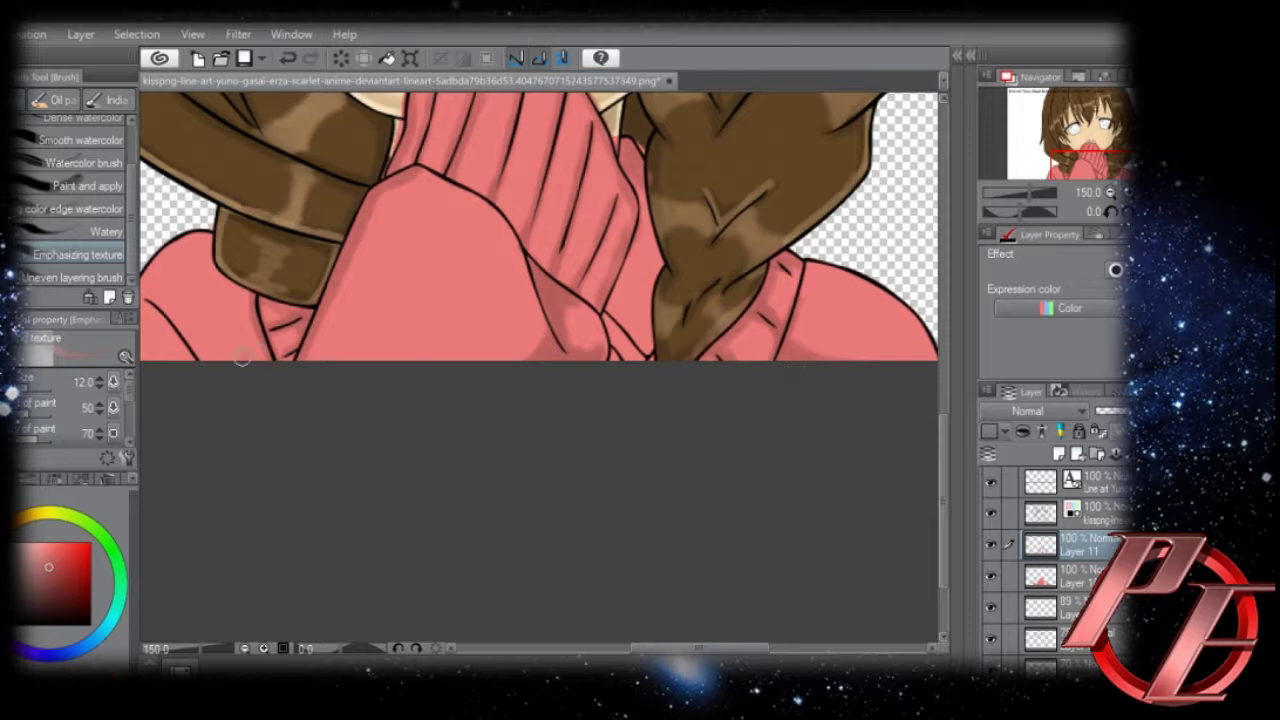
pyautogui.moveTo(242, 358); pyautogui.dragTo(384, 328)
pyautogui.moveTo(272, 268); pyautogui.dragTo(313, 320)
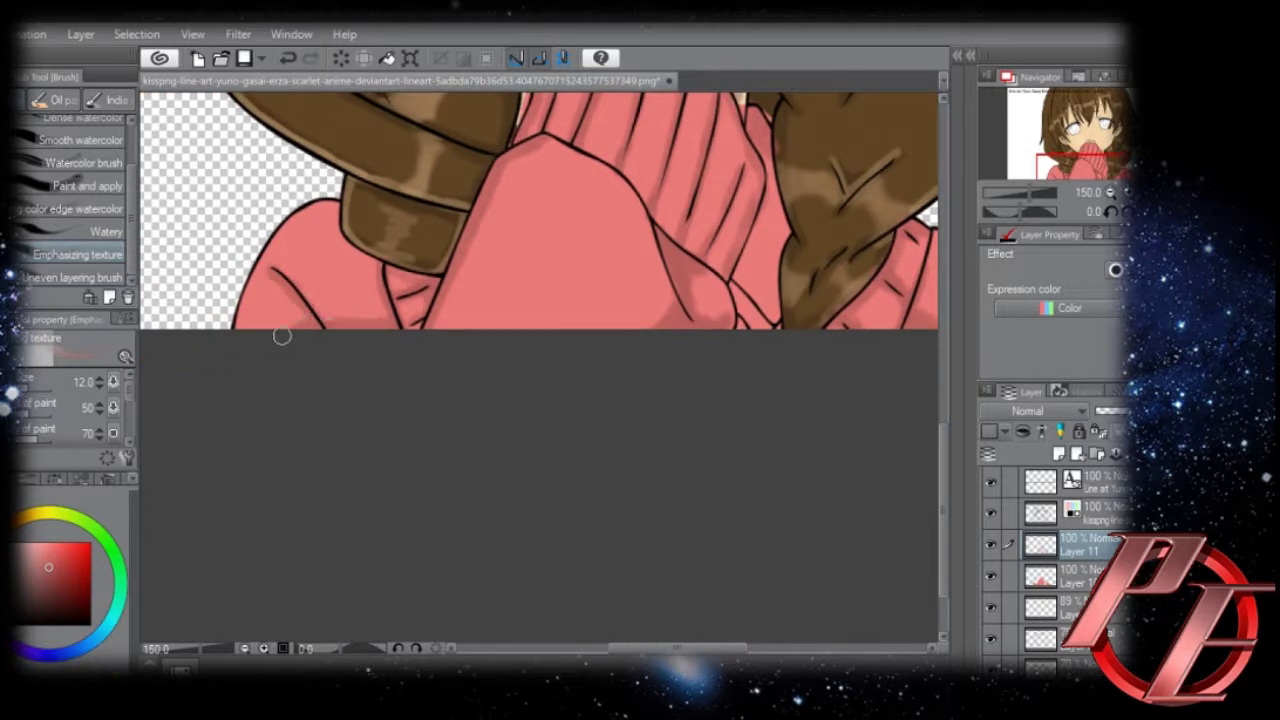
pyautogui.moveTo(581, 331); pyautogui.dragTo(606, 383)
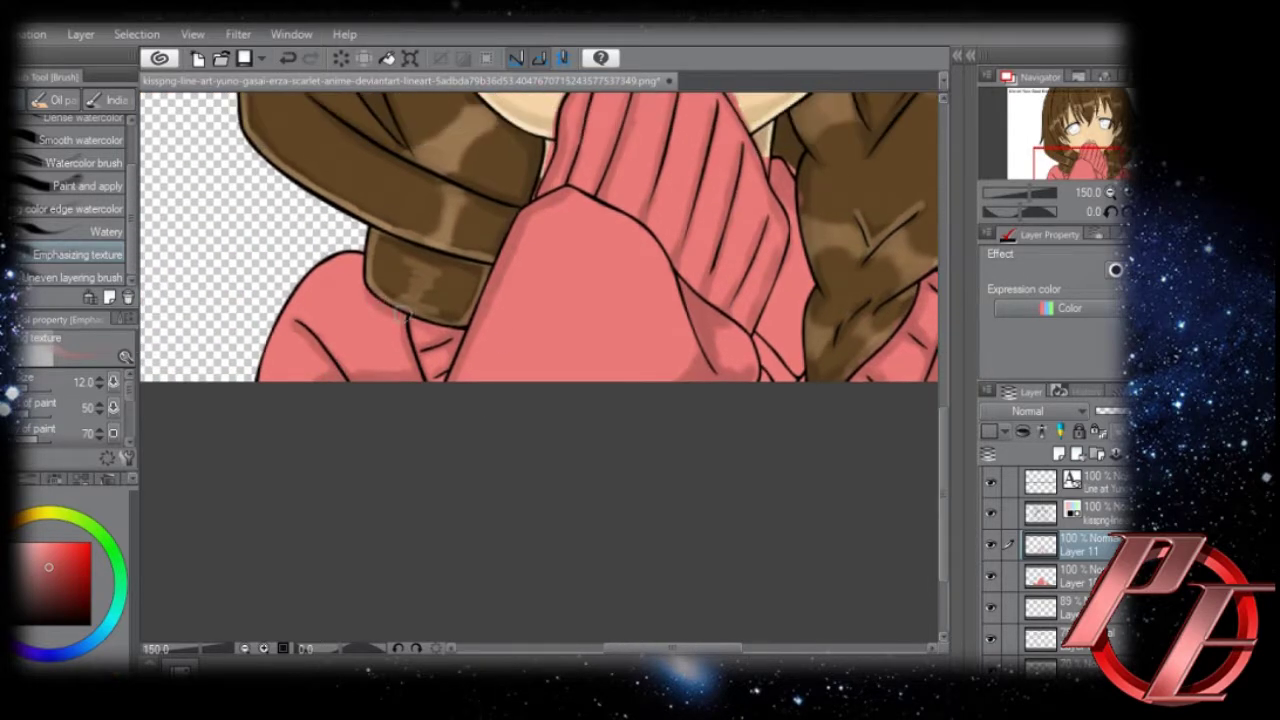
# Clean up stray dark pink shading on the sweater with the Soft eraser at size 8.
pyautogui.moveTo(672, 312); pyautogui.dragTo(620, 454)
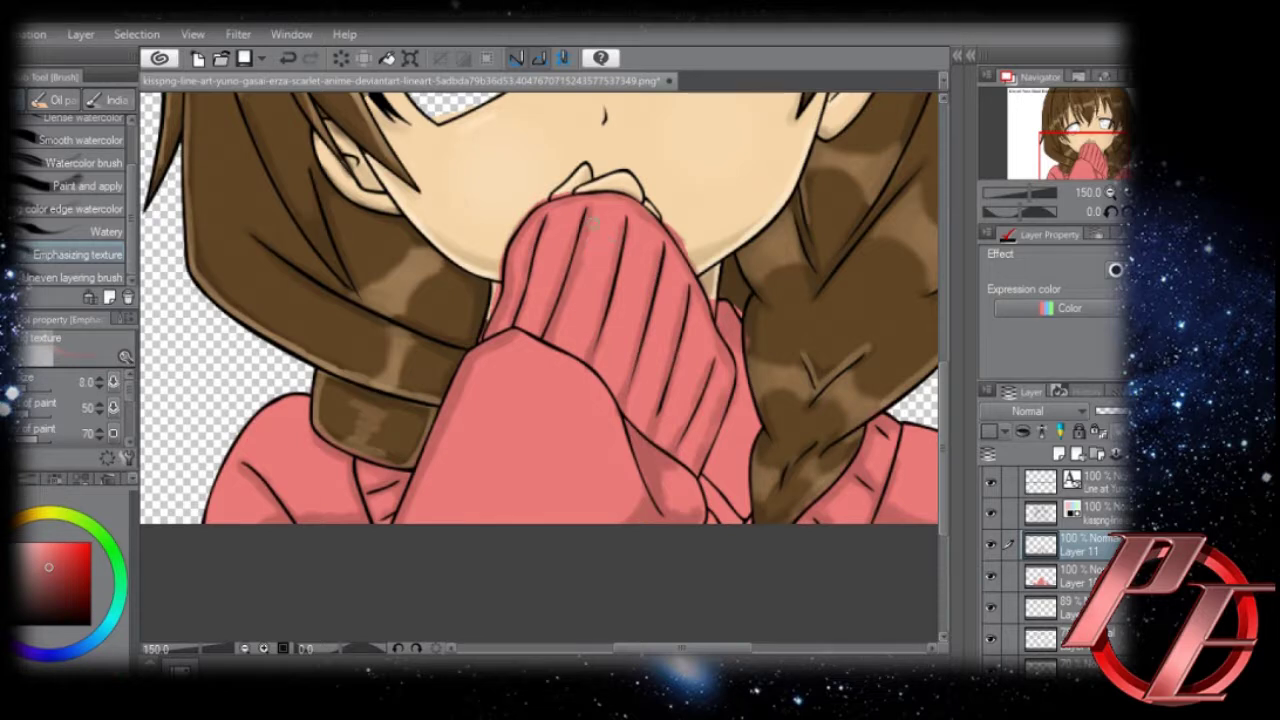
pyautogui.press('e')
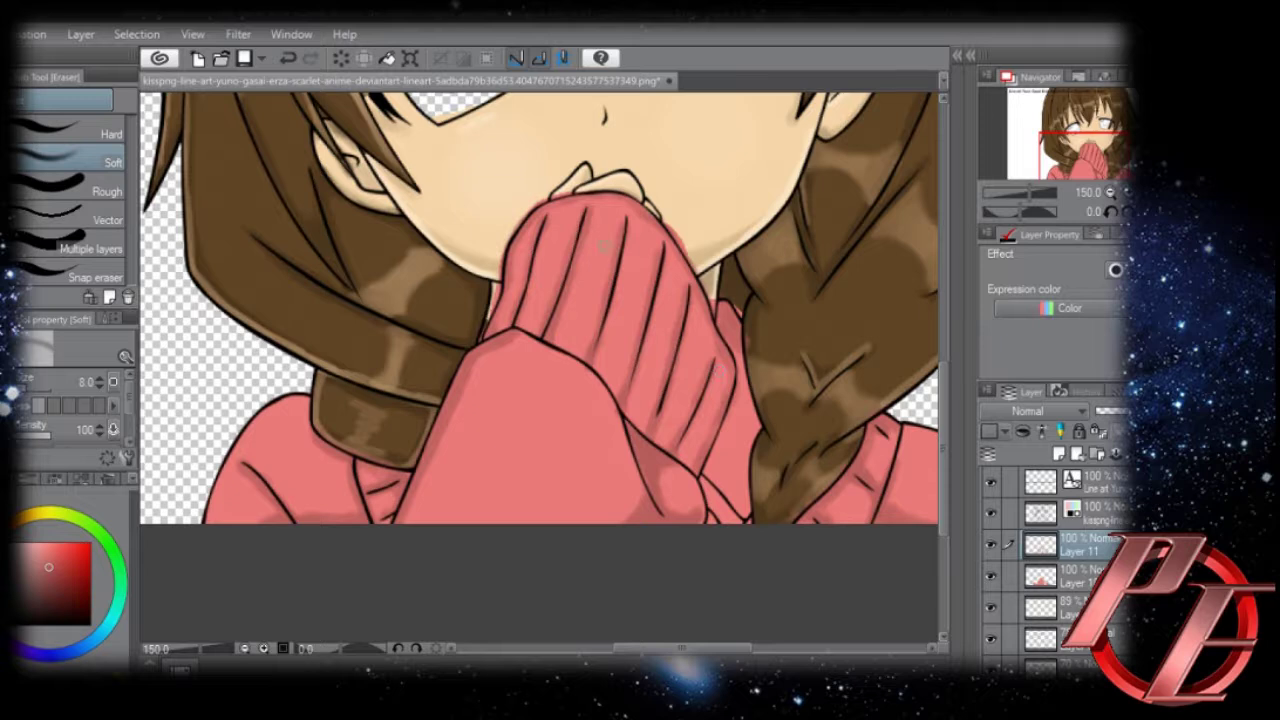
pyautogui.scroll(-3, 585, 262)
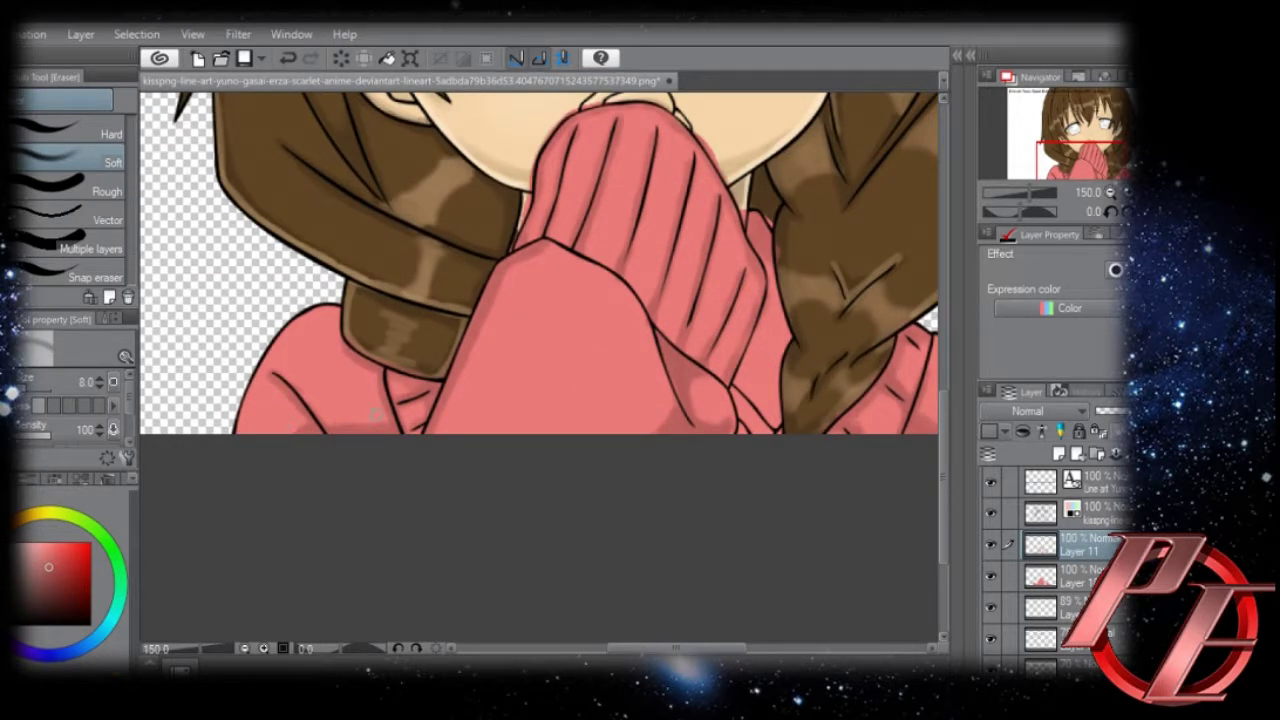
pyautogui.moveTo(699, 464)
pyautogui.mouseDown()
pyautogui.moveTo(663, 460)
pyautogui.moveTo(449, 509)
pyautogui.mouseUp()
pyautogui.scroll(3, 565, 428)
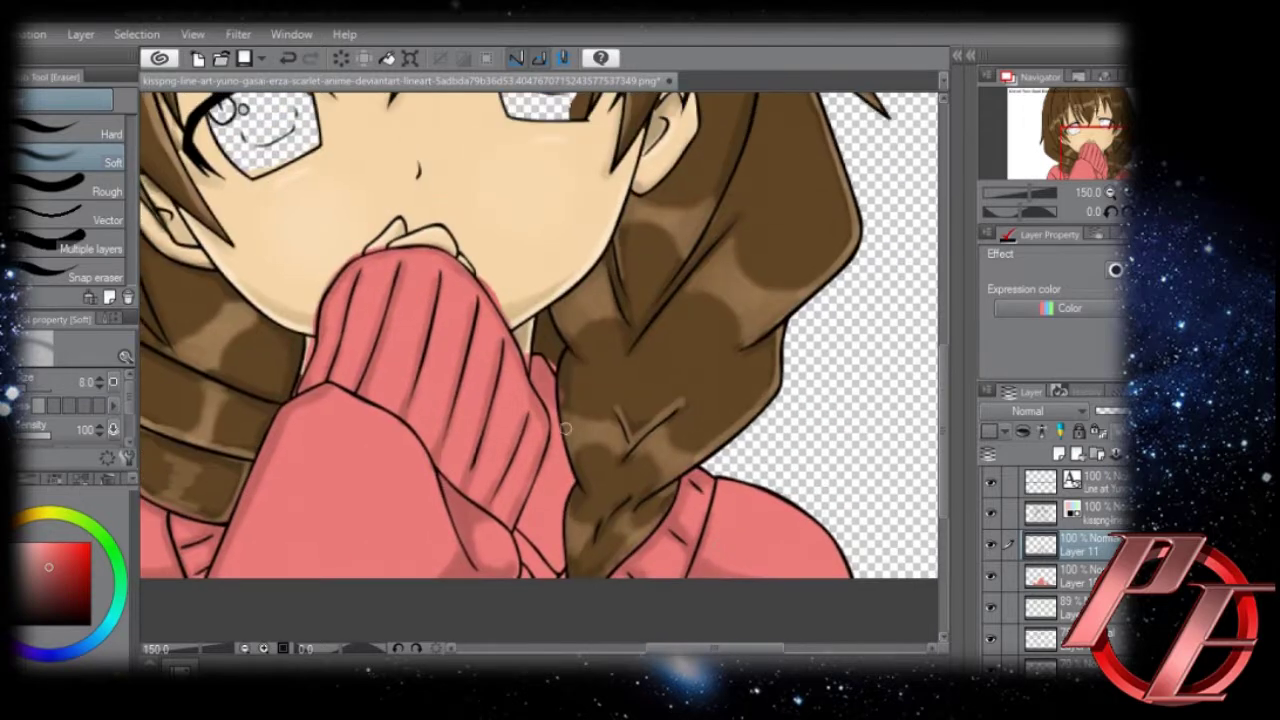
pyautogui.click(245, 648)
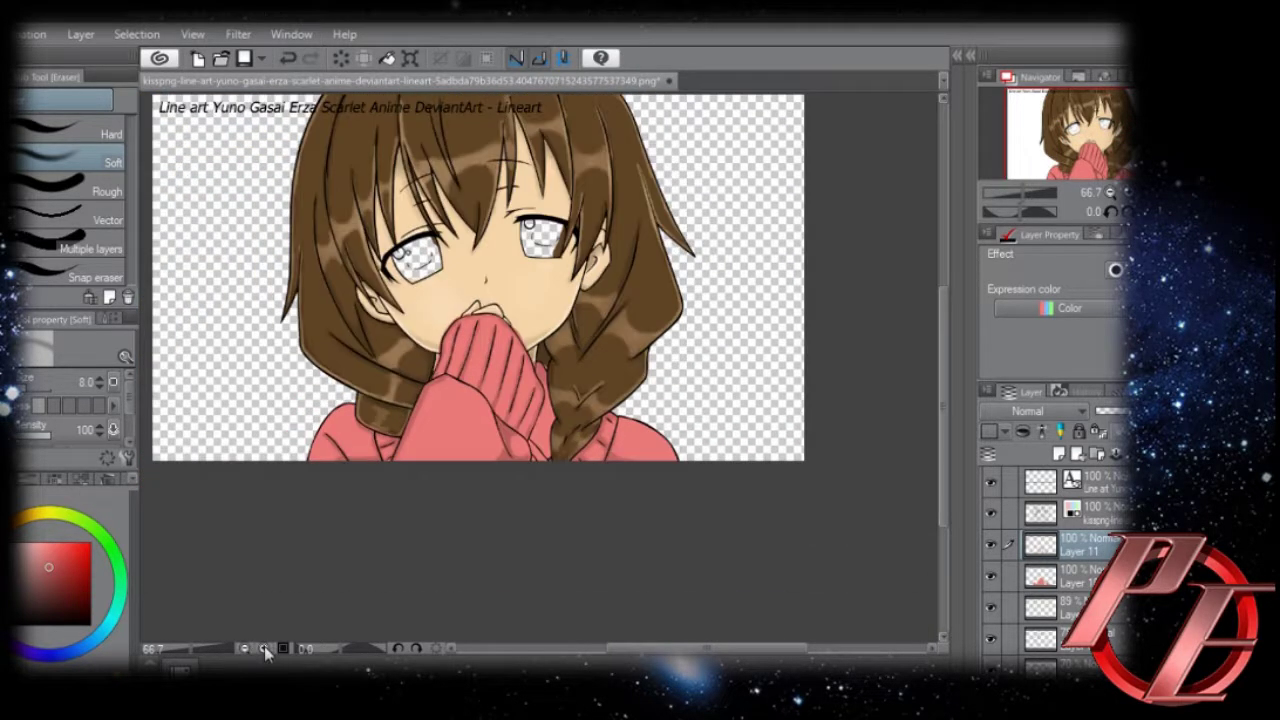
pyautogui.click(265, 648)
# Auto-select the neck gaps beside the cuff on the line art layer and return to the pink sweater base layer.
pyautogui.click(1075, 519)
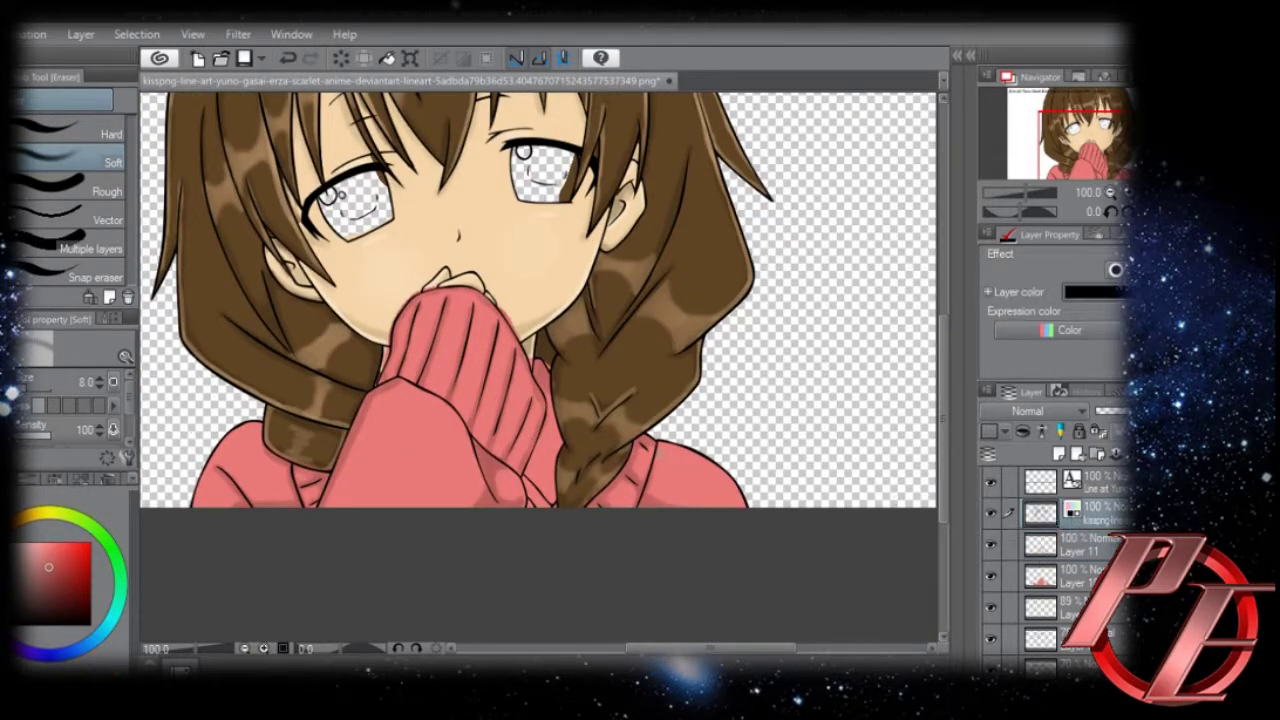
pyautogui.press('w')
pyautogui.click(428, 446)
pyautogui.click(385, 362)
pyautogui.keyDown('shift'); pyautogui.click(535, 350); pyautogui.keyUp('shift')
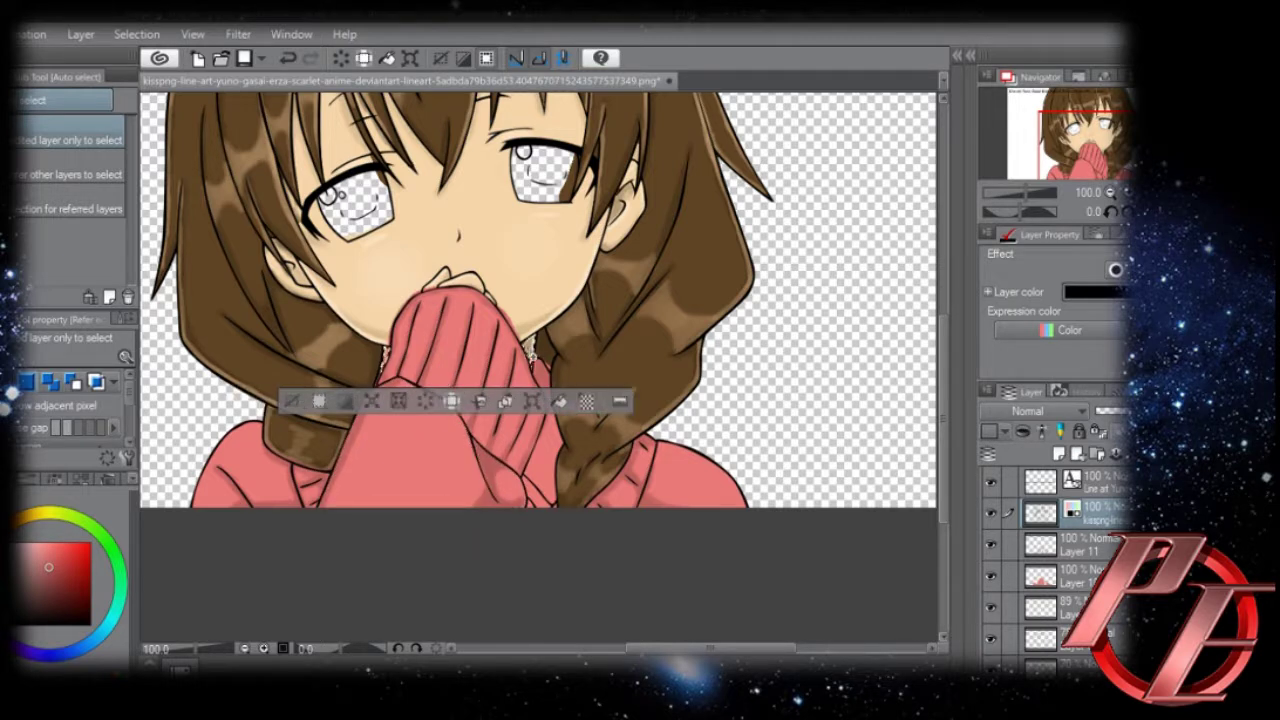
pyautogui.keyDown('shift'); pyautogui.click(546, 346); pyautogui.keyUp('shift')
pyautogui.click(1080, 547)
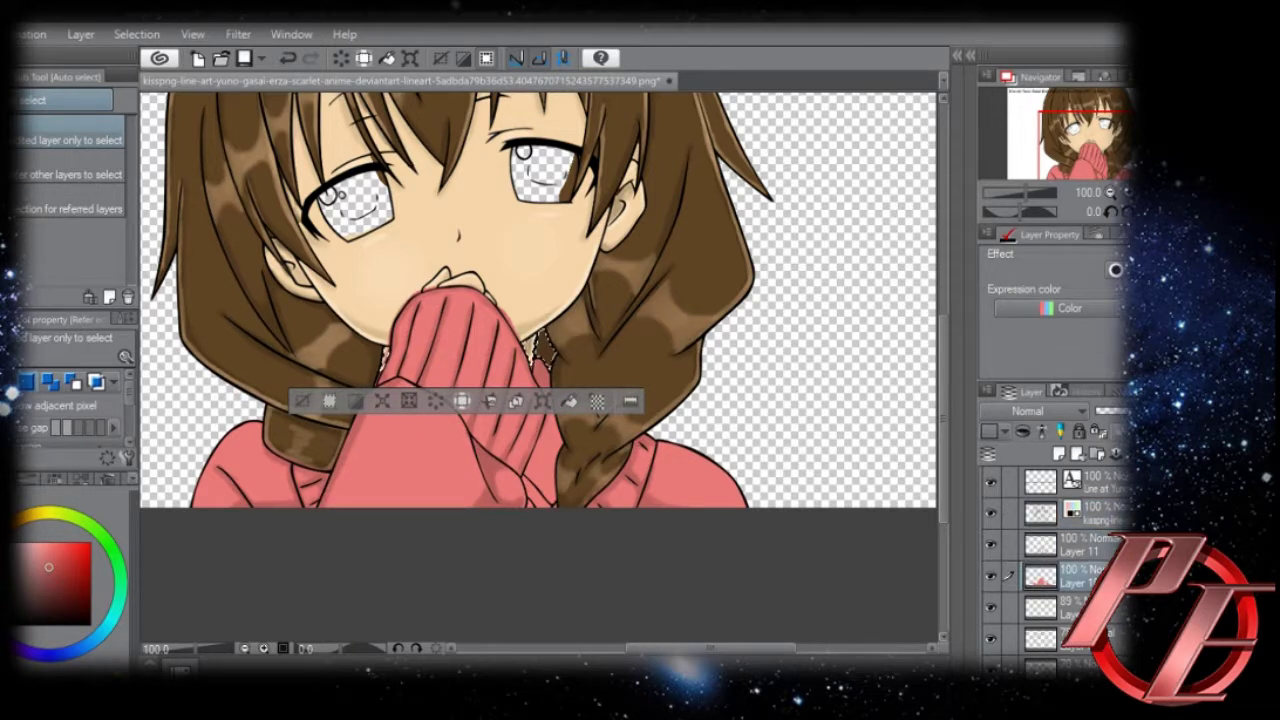
# Auto-select the face area on the line art layer to clear stray sweater shading from Layer 11, and deselect.
pyautogui.click(1072, 512)
pyautogui.click(469, 281)
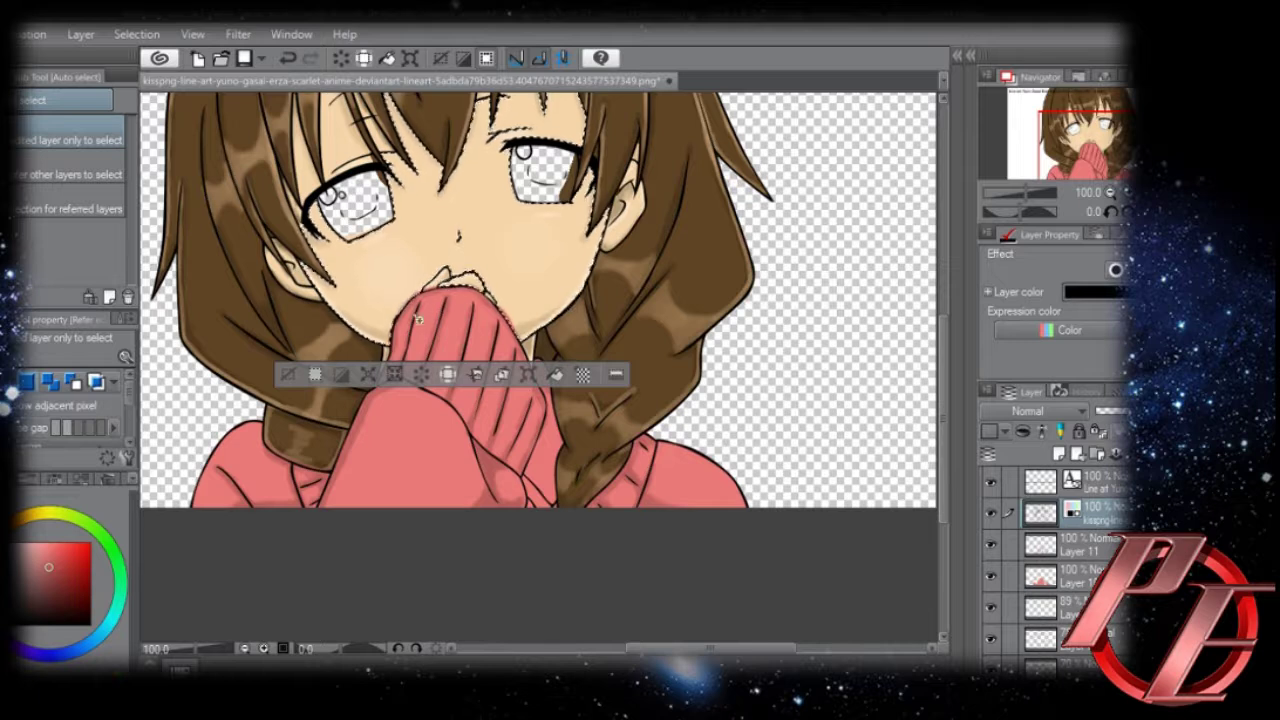
pyautogui.click(1068, 548)
pyautogui.hotkey('ctrl', 'd')
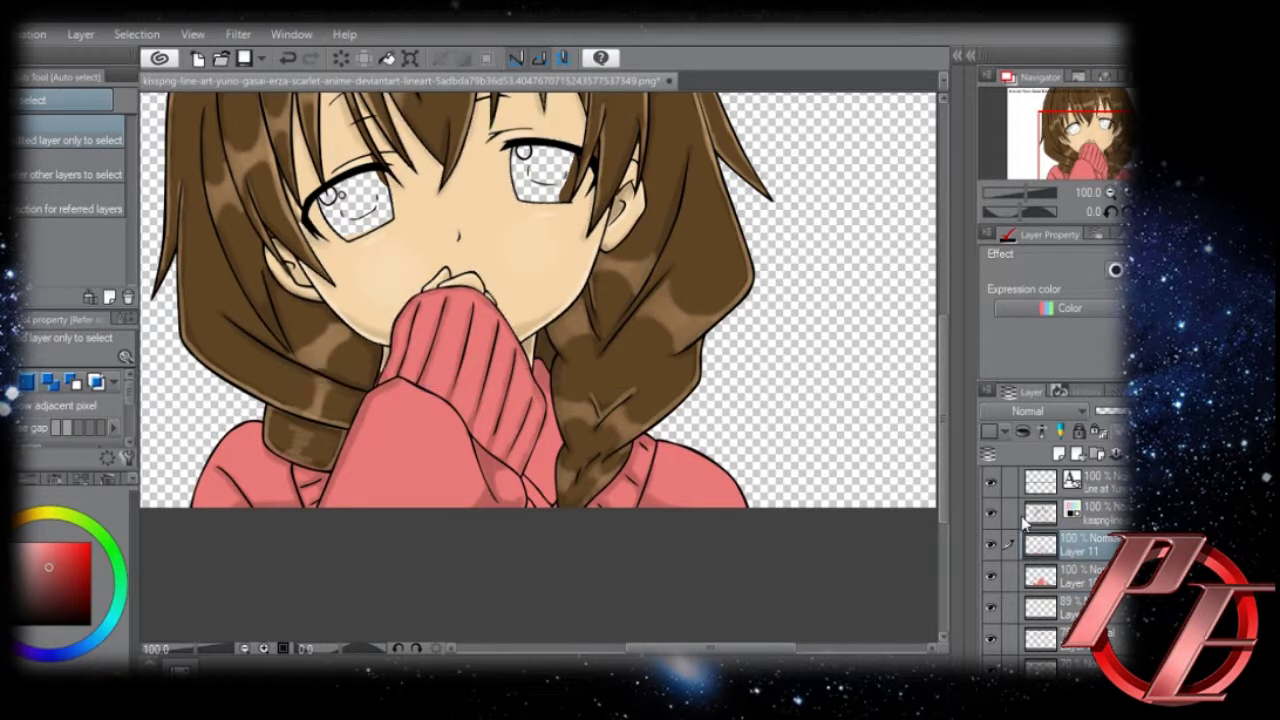
# Auto-select the raised sleeve on the line art layer and add a new layer above Layer 11.
pyautogui.moveTo(667, 304); pyautogui.dragTo(705, 393)
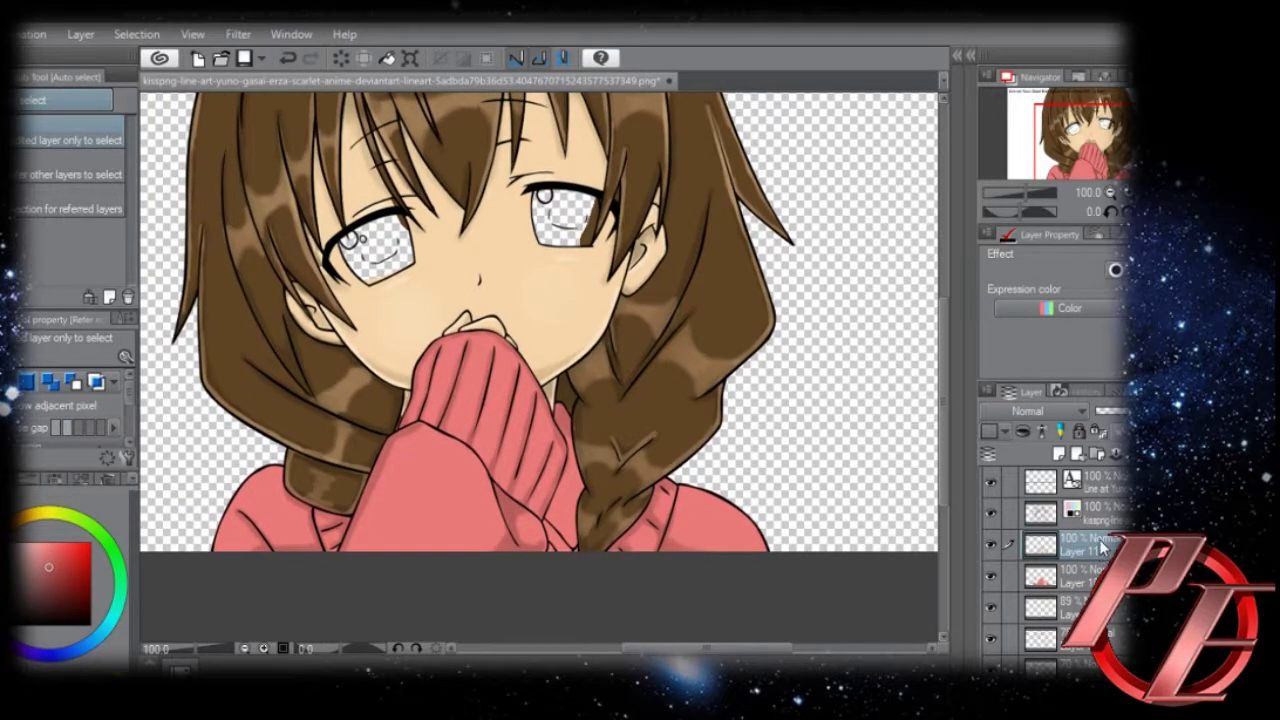
pyautogui.click(1090, 512)
pyautogui.click(409, 503)
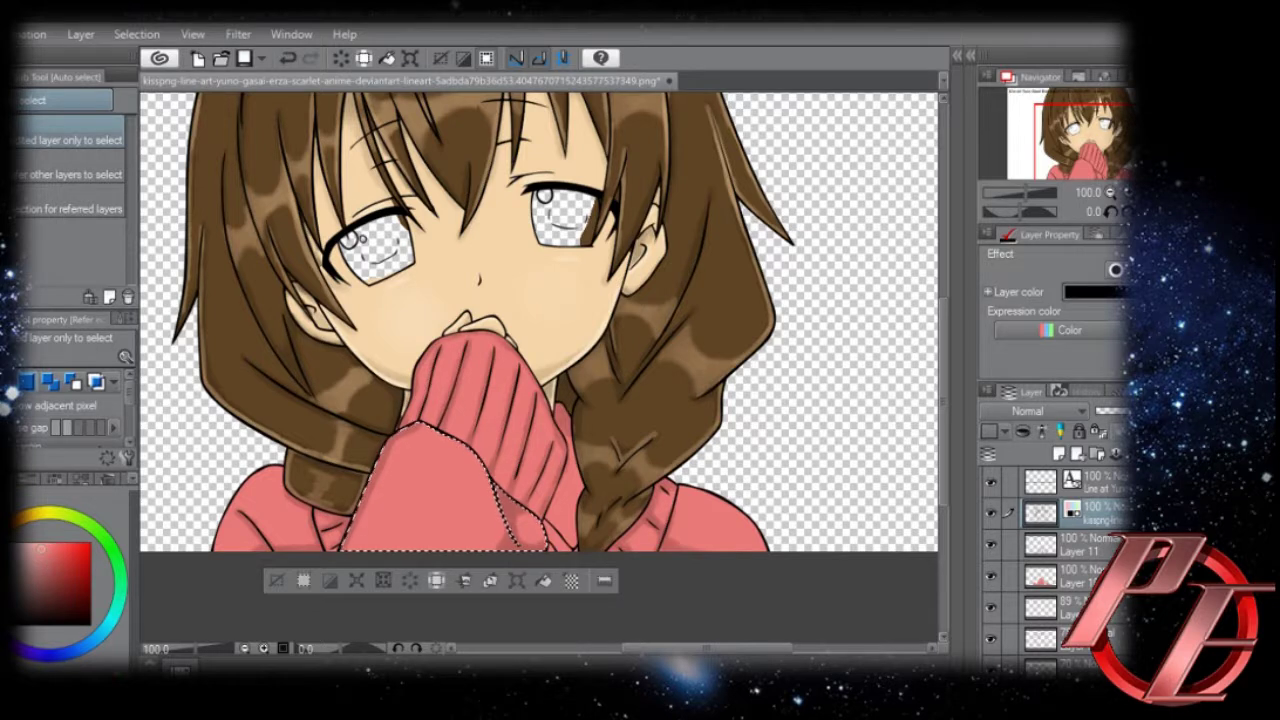
pyautogui.click(1090, 545)
pyautogui.click(1058, 454)
# Paint lighter pink highlights along the edges of the raised sleeve with the Emphasizing texture brush at size 17.
pyautogui.press('b')
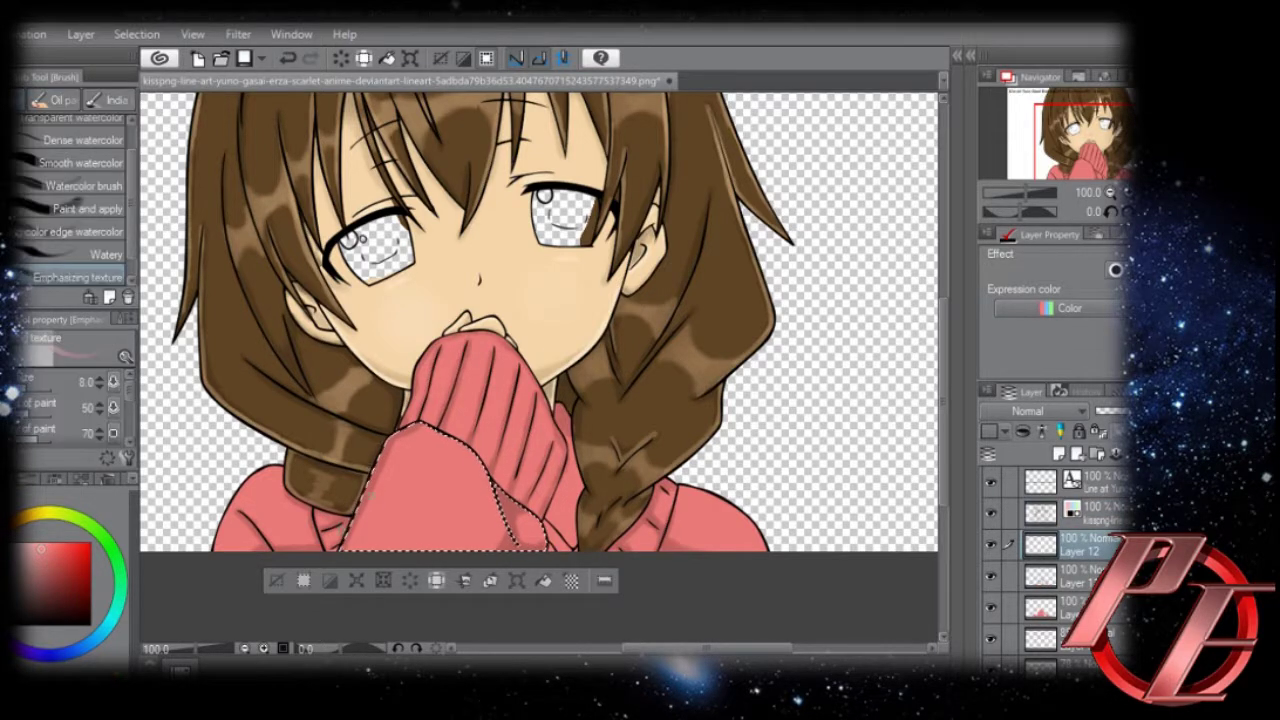
pyautogui.moveTo(354, 526); pyautogui.dragTo(342, 548)
pyautogui.hotkey('ctrl', 'z')
pyautogui.press(']')
pyautogui.press(']')
pyautogui.press(']')
pyautogui.press(']')
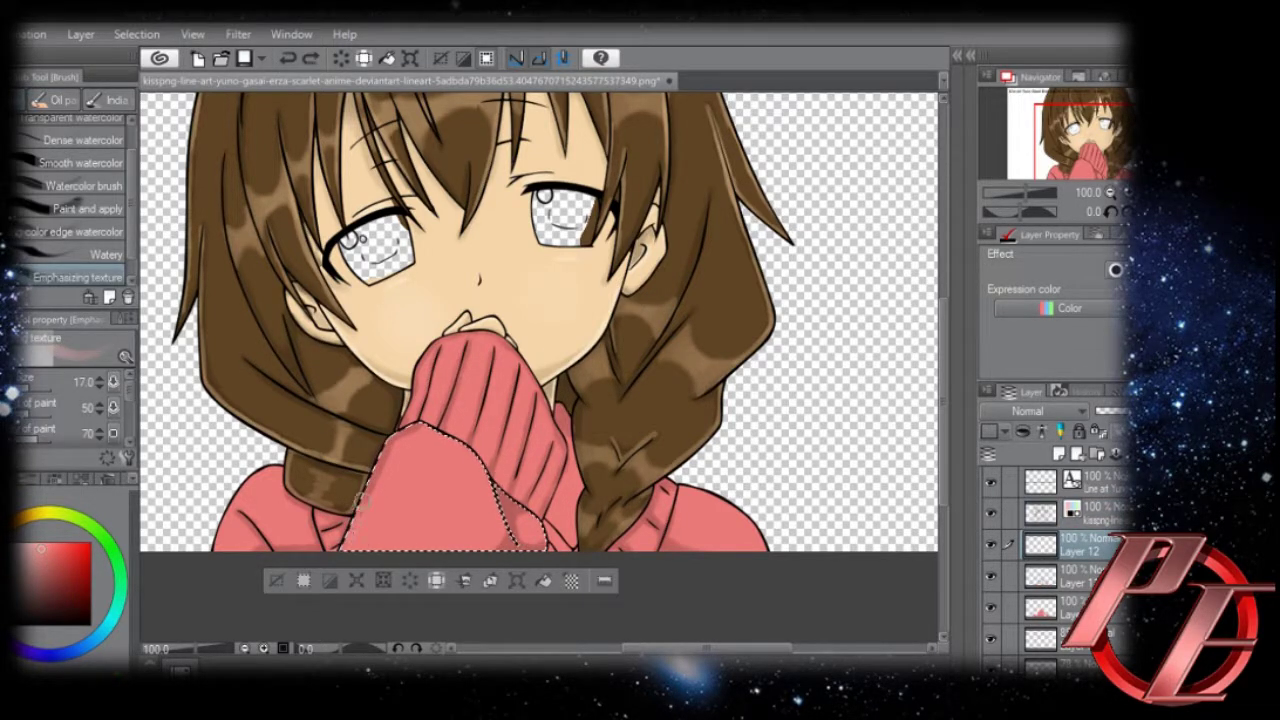
pyautogui.moveTo(362, 497)
pyautogui.mouseDown()
pyautogui.moveTo(406, 440)
pyautogui.moveTo(479, 447)
pyautogui.moveTo(506, 520)
pyautogui.moveTo(446, 420)
pyautogui.moveTo(466, 448)
pyautogui.mouseUp()
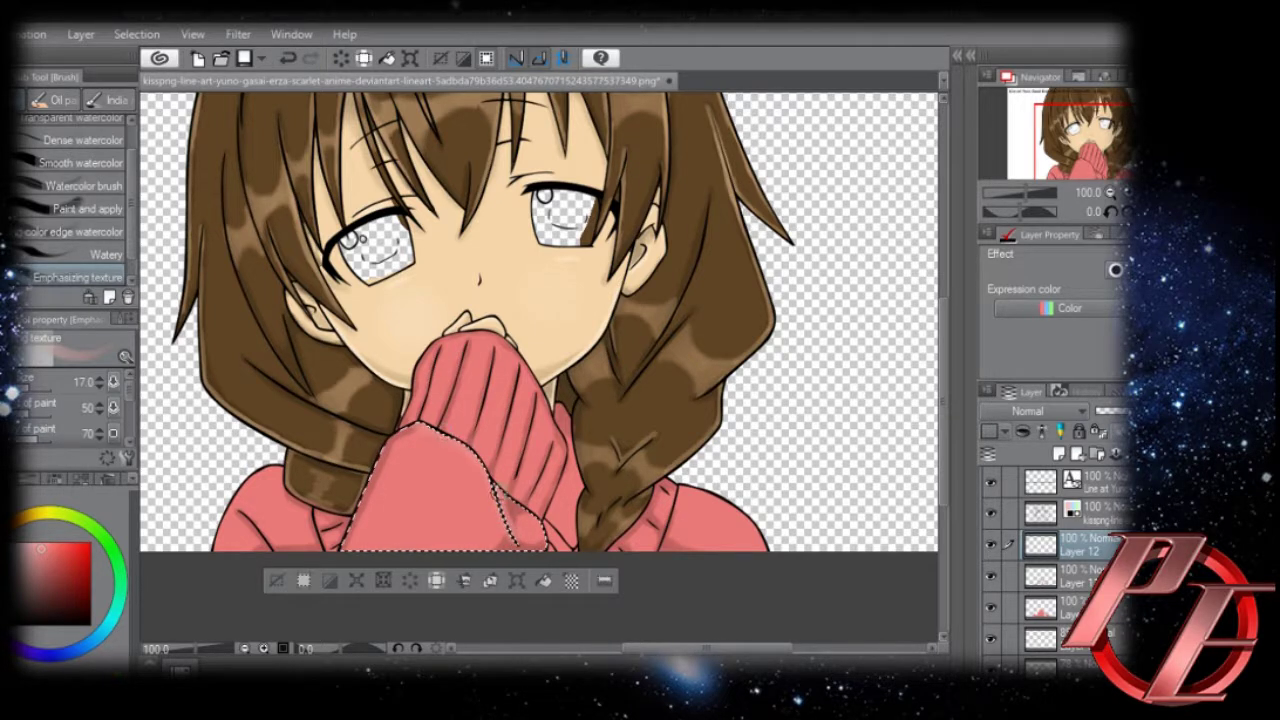
pyautogui.moveTo(511, 505); pyautogui.dragTo(491, 443)
# Isolate the ribbed cuff from the line art and add lighter pink highlights to it on Layer 11.
pyautogui.click(1092, 516)
pyautogui.press('w')
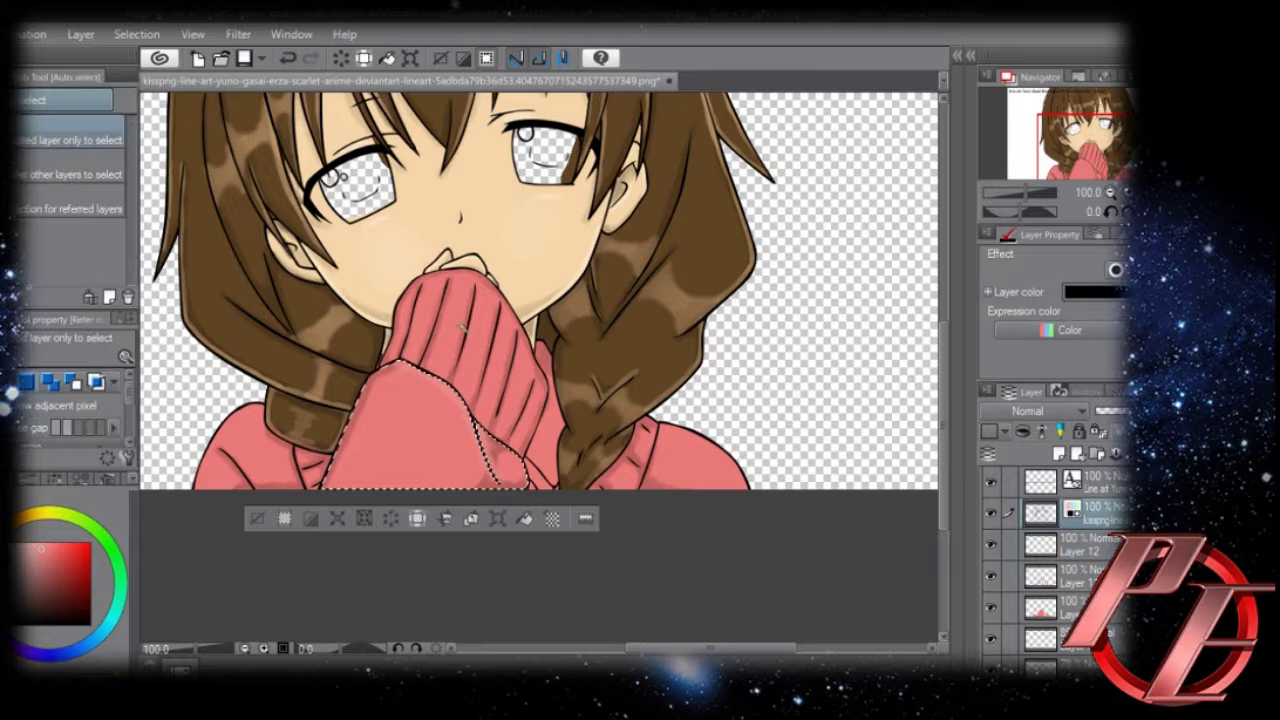
pyautogui.click(462, 326)
pyautogui.click(1092, 577)
pyautogui.press('b')
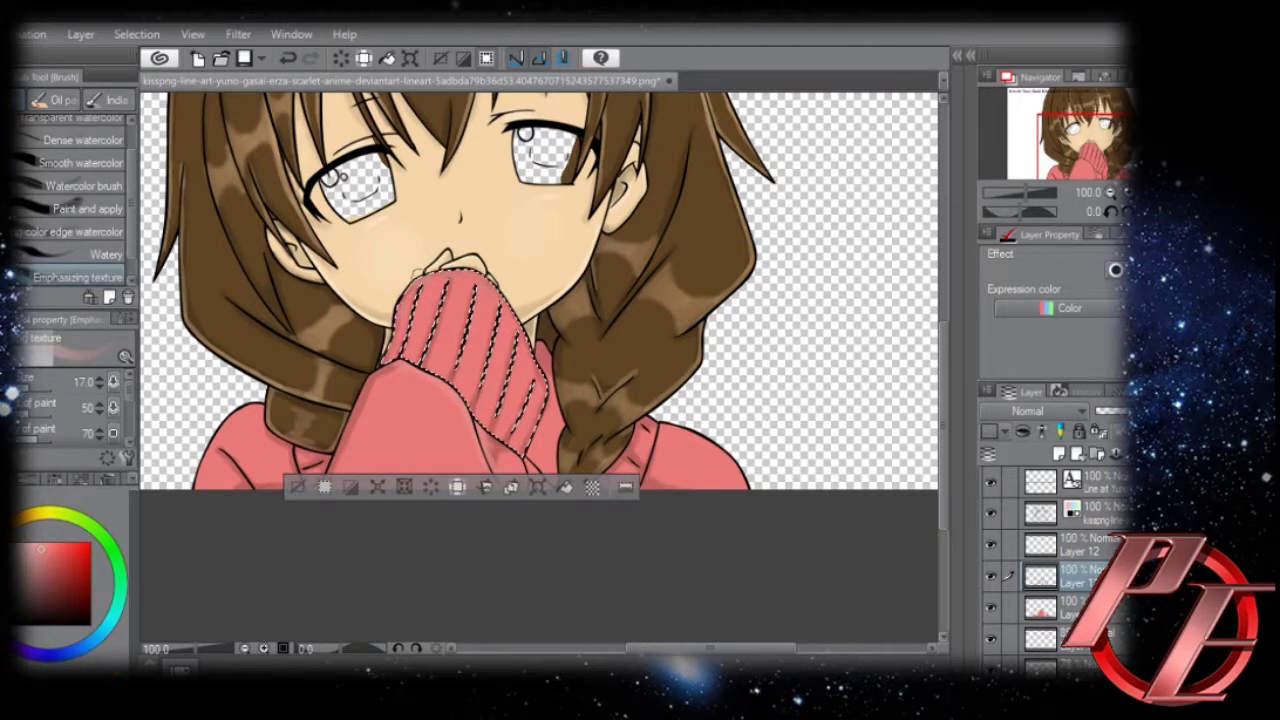
# Isolate the sweater's shoulders from the line art, add lighter pink highlights to them on Layer 12, and deselect.
pyautogui.click(1081, 515)
pyautogui.press('w')
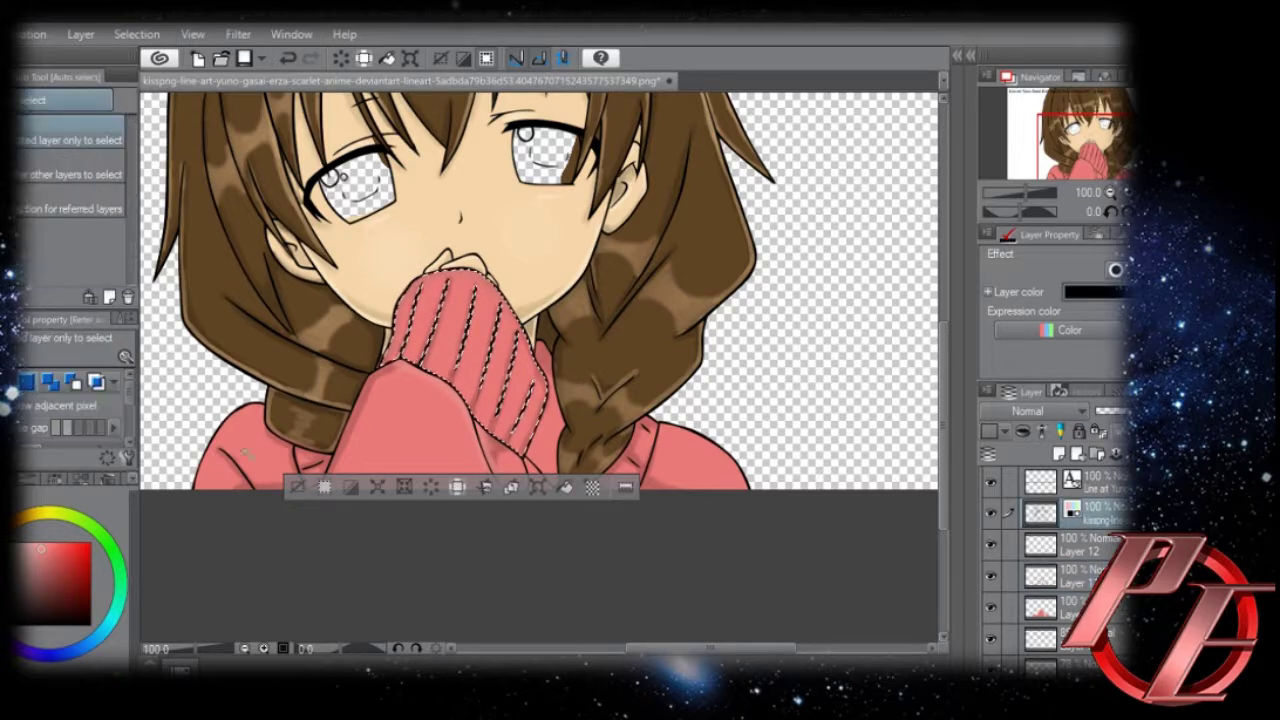
pyautogui.click(246, 450)
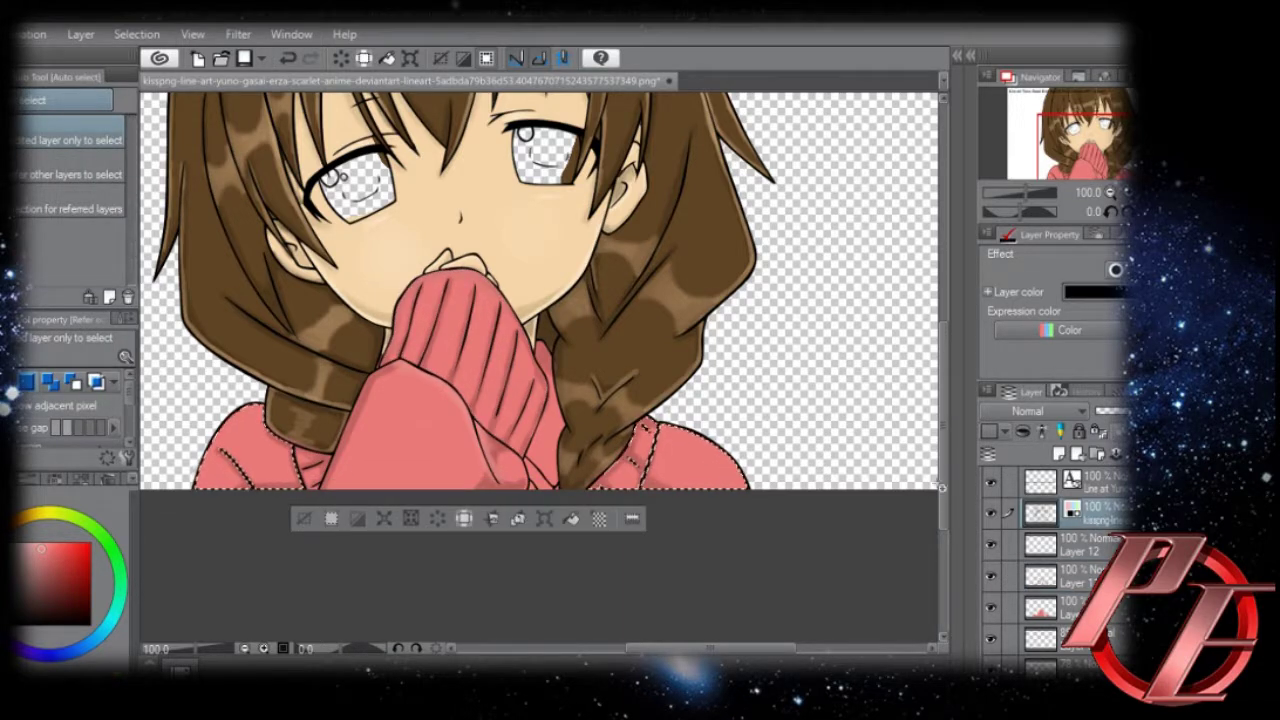
pyautogui.click(1040, 545)
pyautogui.press('b')
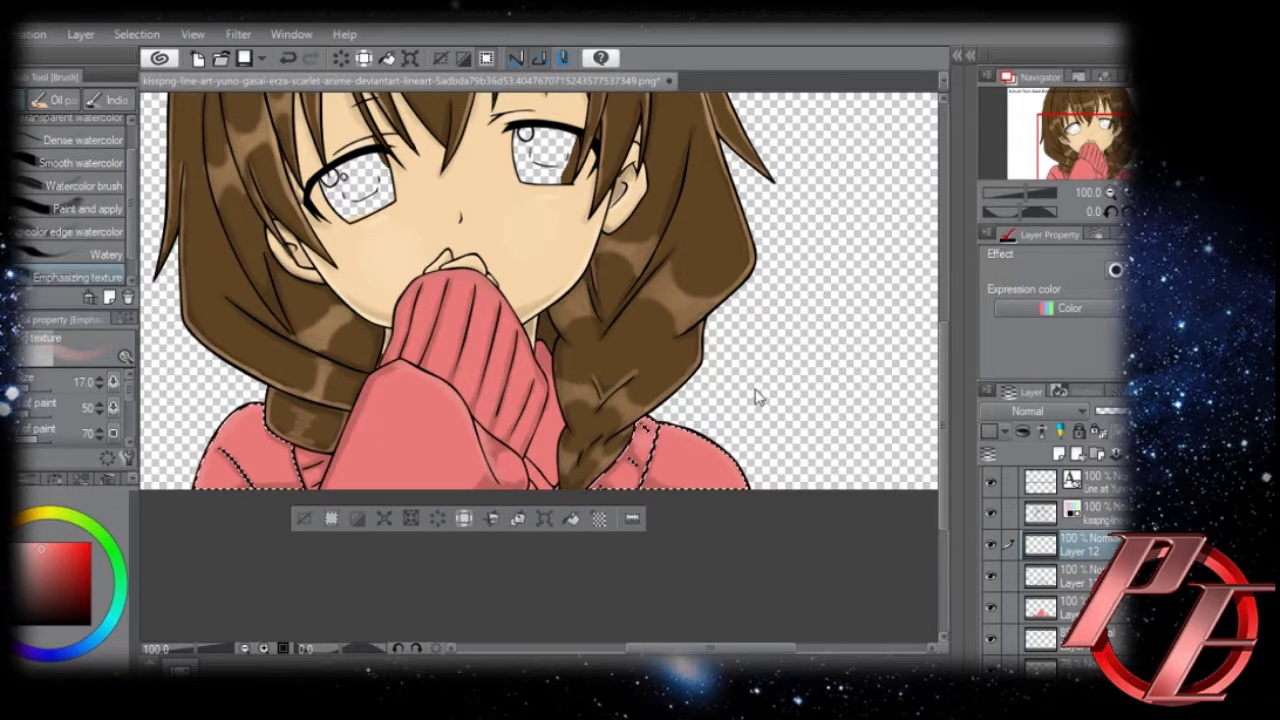
pyautogui.hotkey('ctrl', 'd')
# Add a new layer above Layer 12 and fill both eyes with blue using the Marker pen at size 50.
pyautogui.moveTo(691, 295); pyautogui.dragTo(716, 377)
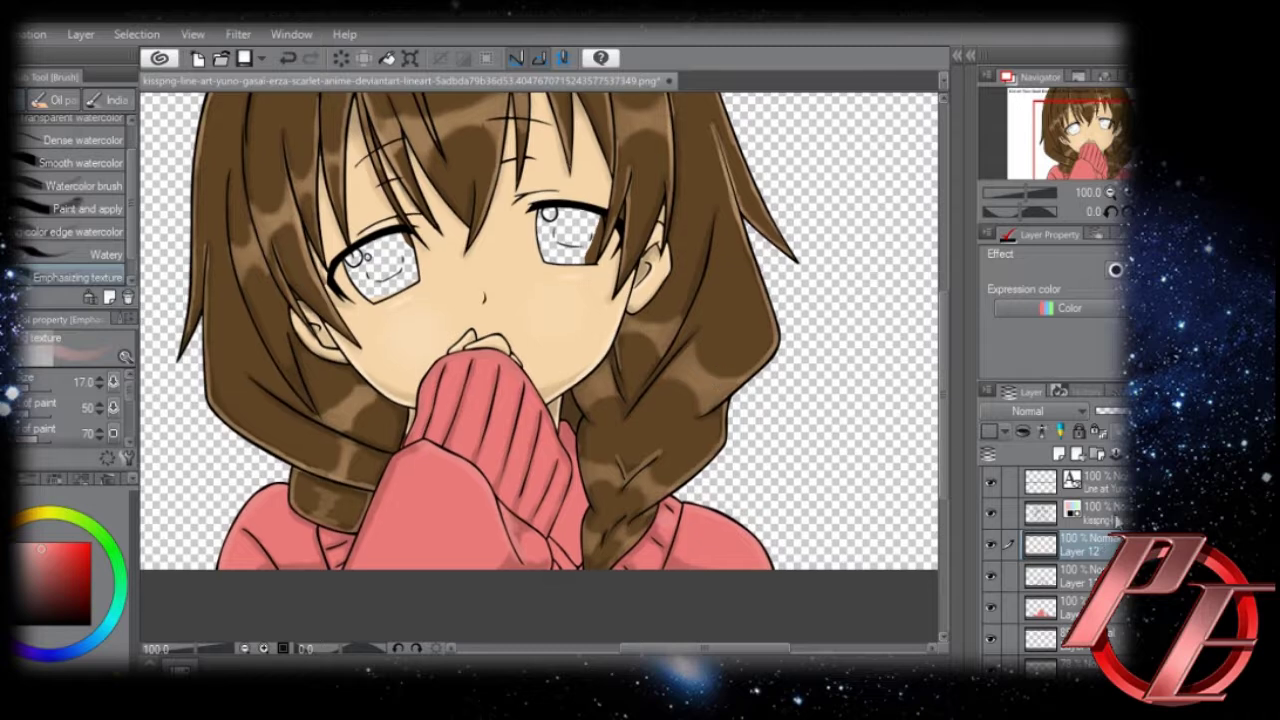
pyautogui.click(1117, 520)
pyautogui.click(1085, 545)
pyautogui.click(61, 654)
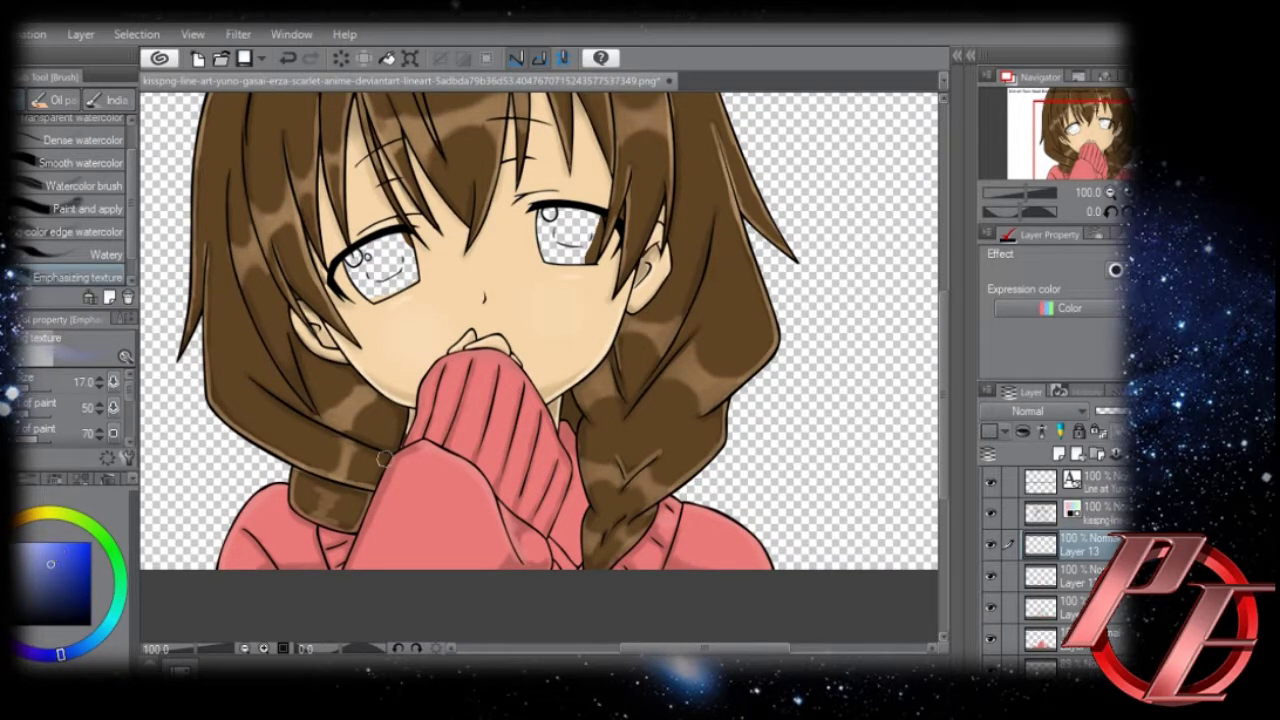
pyautogui.press('p')
pyautogui.moveTo(402, 252)
pyautogui.mouseDown()
pyautogui.moveTo(384, 278)
pyautogui.moveTo(392, 250)
pyautogui.mouseUp()
pyautogui.moveTo(564, 224)
pyautogui.mouseDown()
pyautogui.moveTo(584, 228)
pyautogui.moveTo(572, 232)
pyautogui.mouseUp()
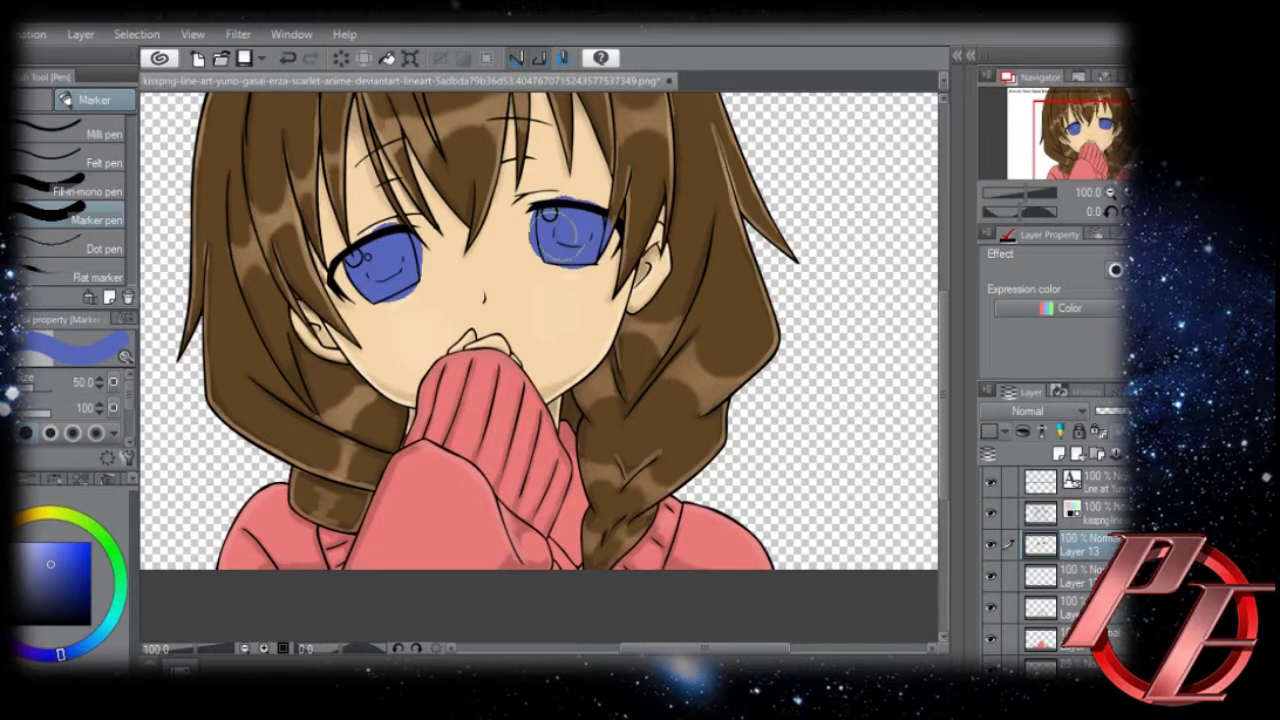
# Auto-select the face and the hair beside the eye on the line art to clear overflowing blue from Layer 13, and deselect.
pyautogui.click(1080, 508)
pyautogui.press('w')
pyautogui.click(355, 223)
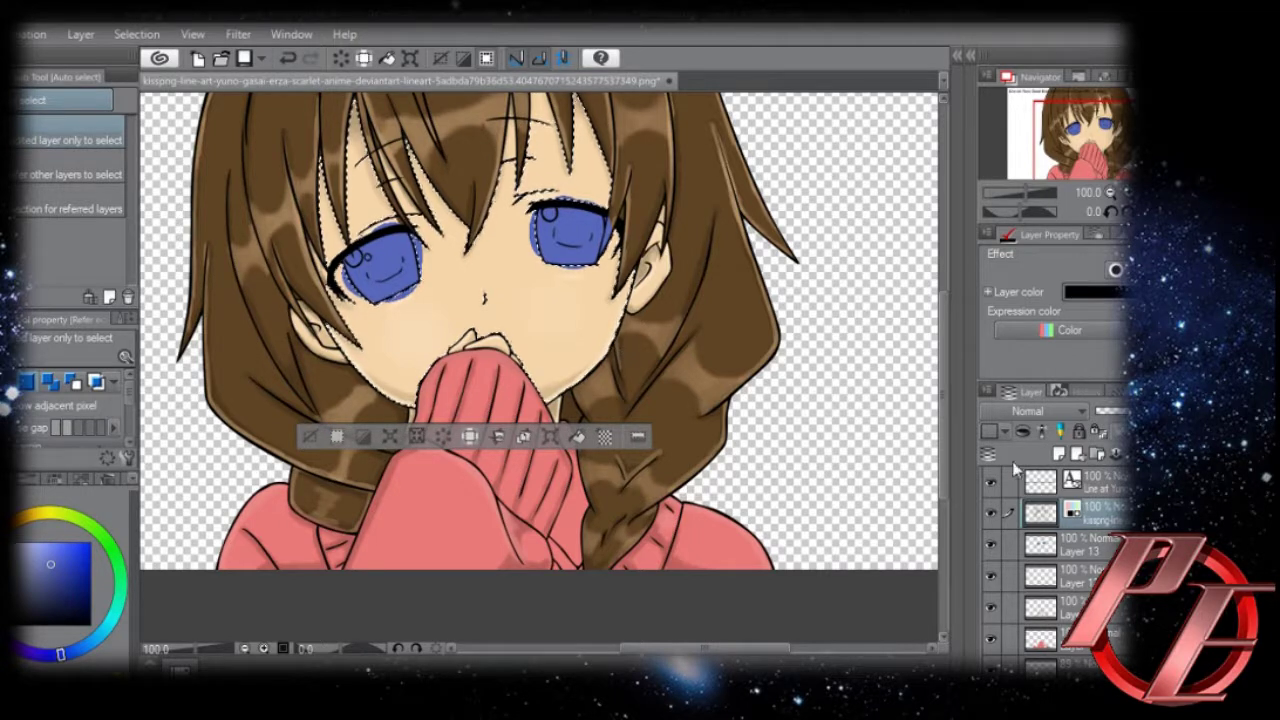
pyautogui.click(1080, 545)
pyautogui.click(1080, 512)
pyautogui.keyDown('shift'); pyautogui.click(634, 205); pyautogui.keyUp('shift')
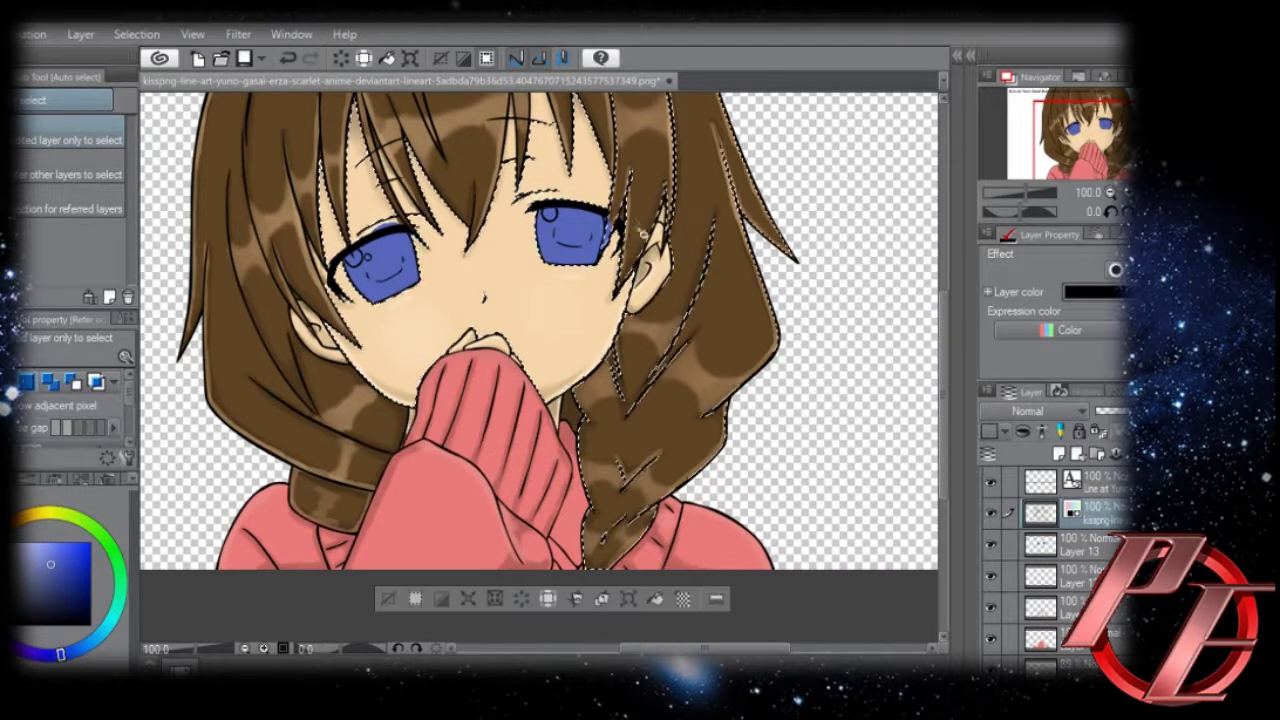
pyautogui.click(1080, 545)
pyautogui.hotkey('ctrl', 'd')
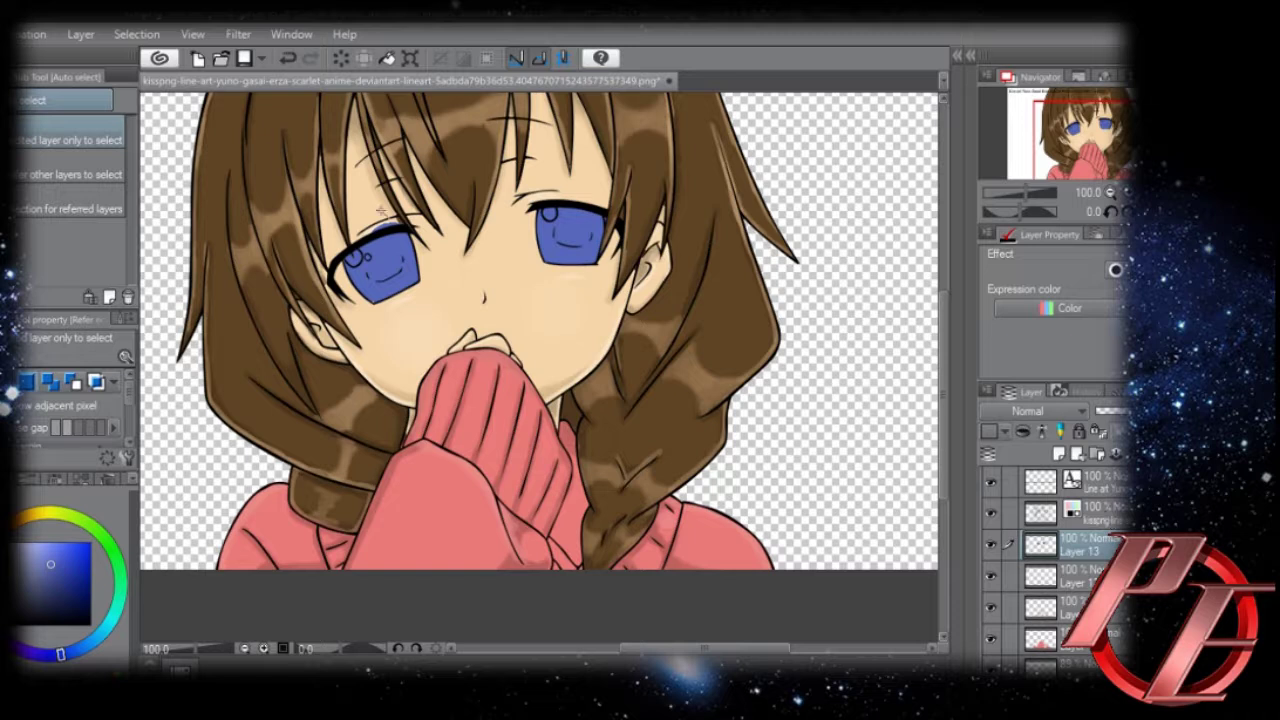
# Select the small area above the upper eyelid to remove the leftover blue, and deselect.
pyautogui.click(1080, 510)
pyautogui.click(391, 245)
pyautogui.click(1085, 545)
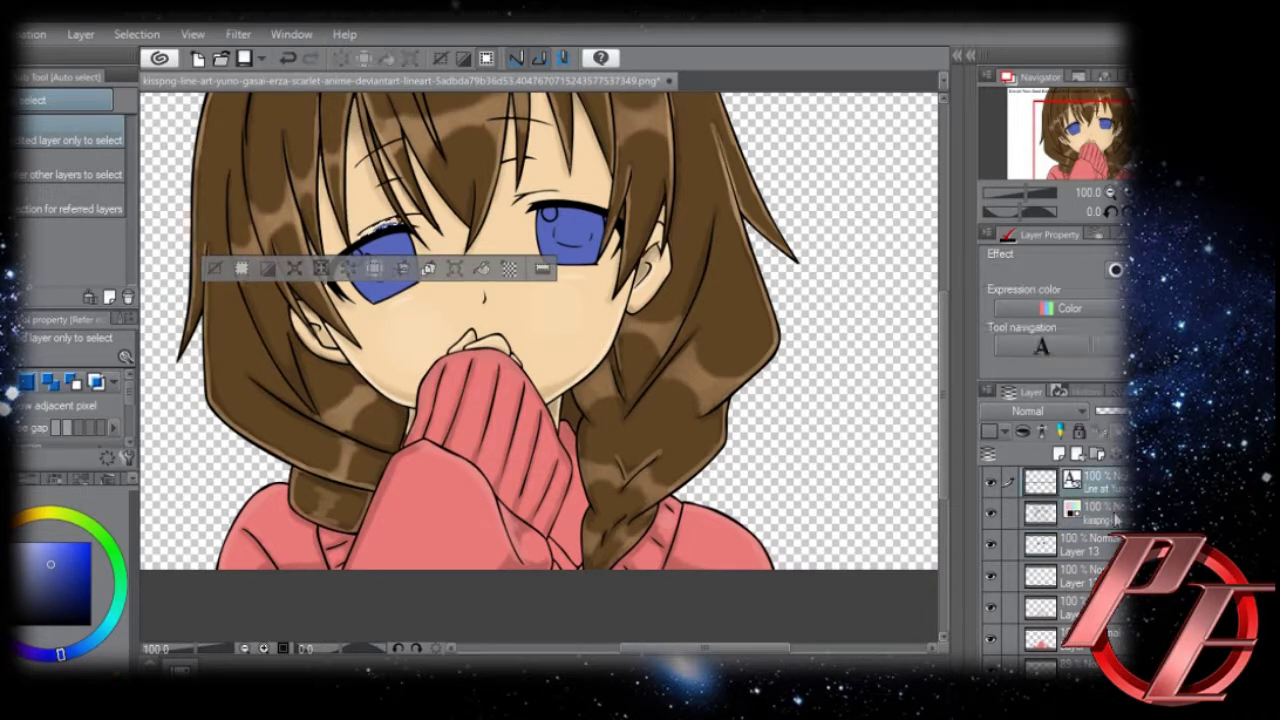
pyautogui.hotkey('ctrl', 'd')
# Auto-select both blue irises on Layer 13.
pyautogui.click(1116, 520)
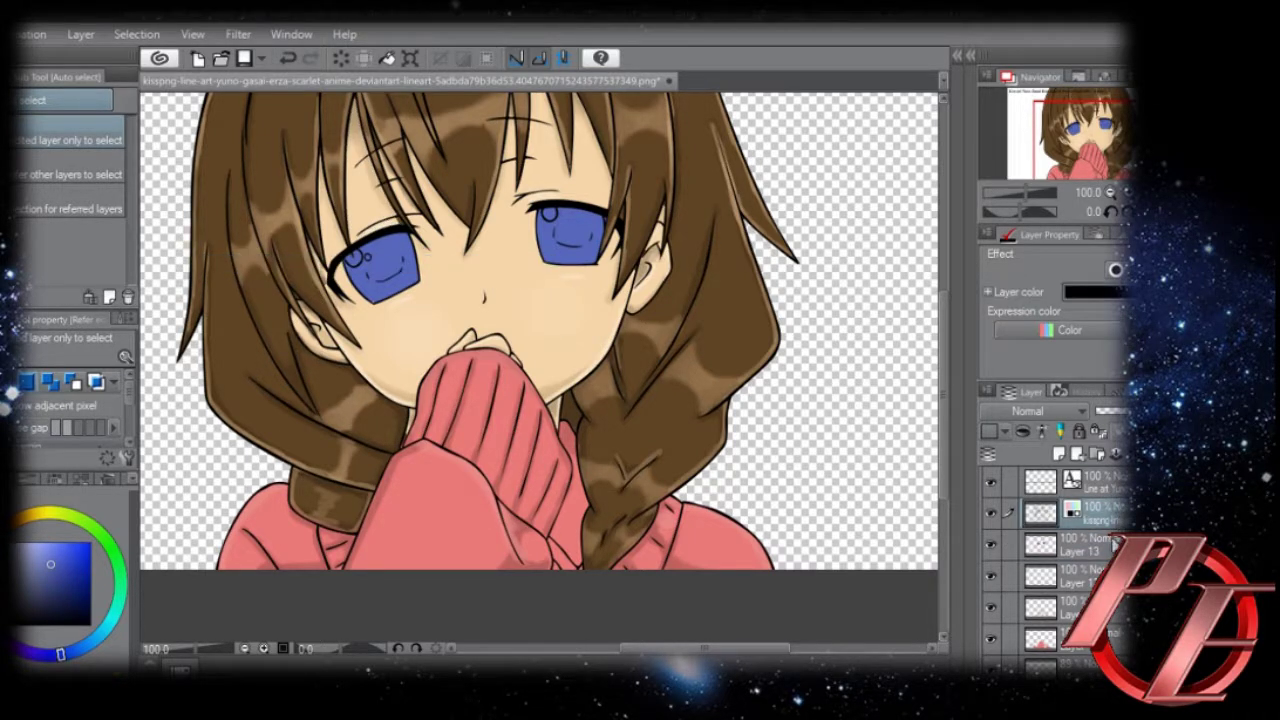
pyautogui.click(1114, 545)
pyautogui.click(587, 233)
pyautogui.keyDown('shift'); pyautogui.click(378, 260); pyautogui.keyUp('shift')
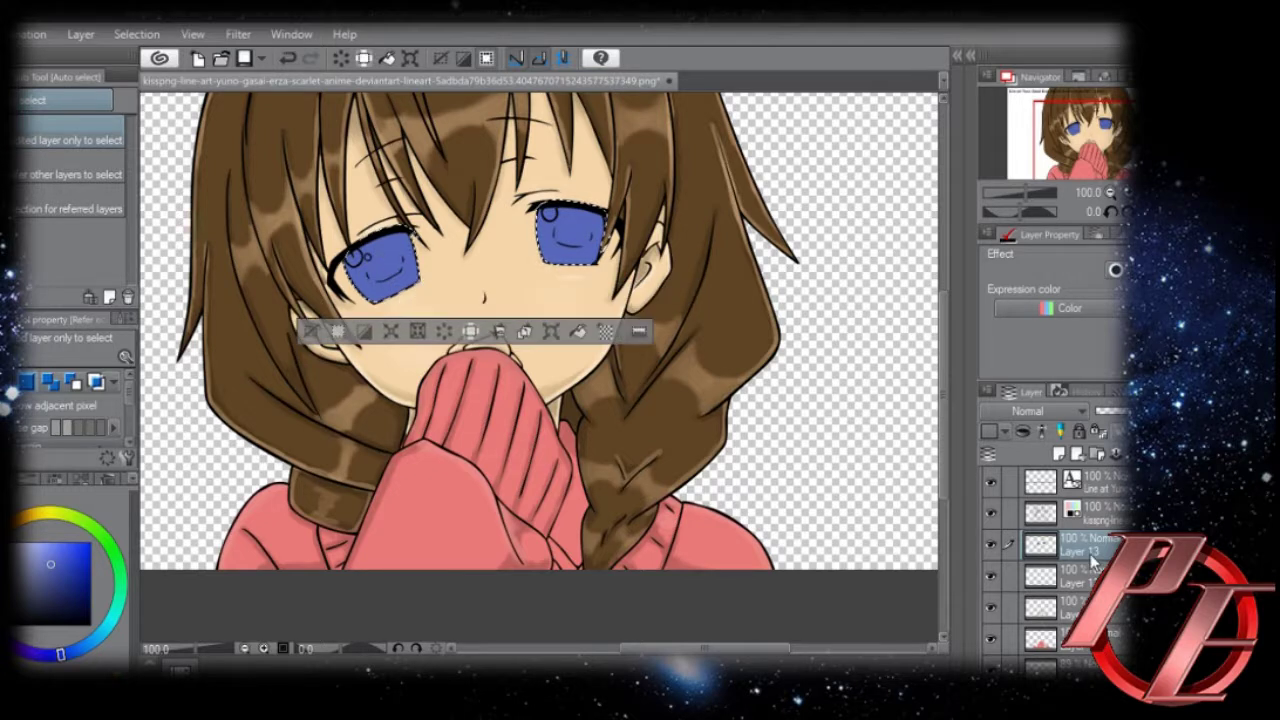
# Shade the irises in darker blue on new layers with the Emphasizing texture brush at size 60 and the Marker pen at size 20.
pyautogui.click(1060, 455)
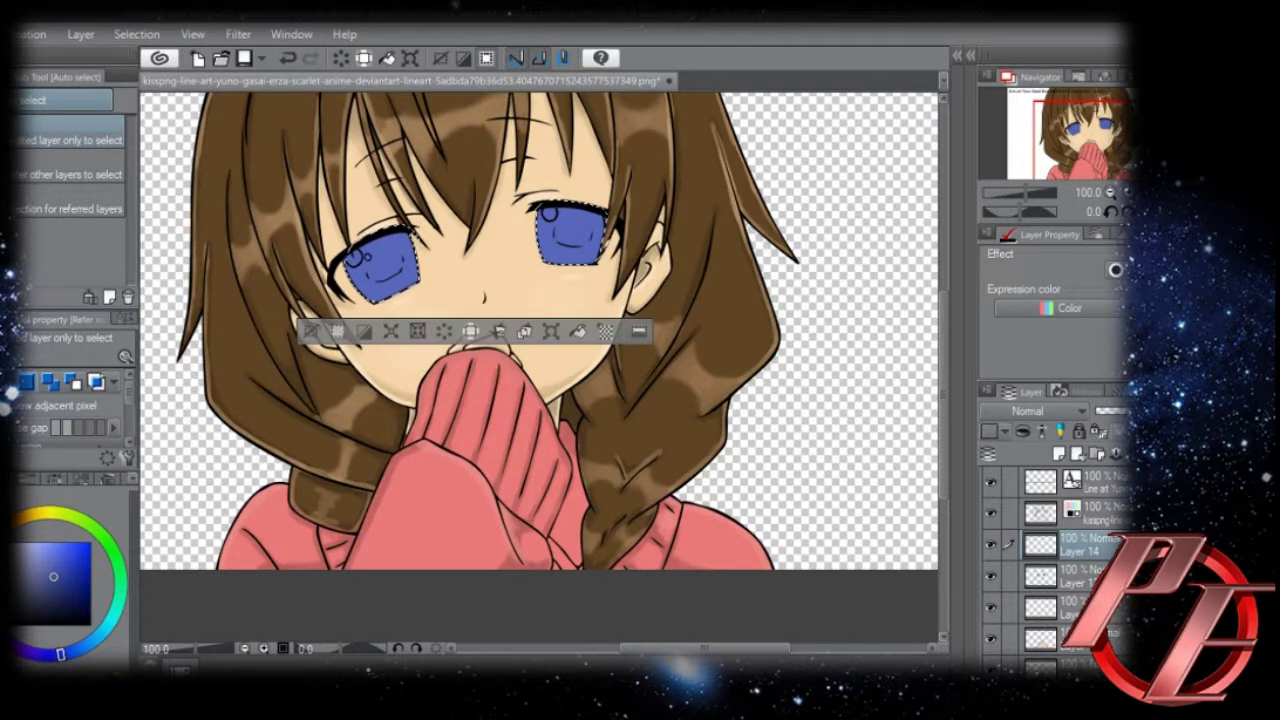
pyautogui.press('b')
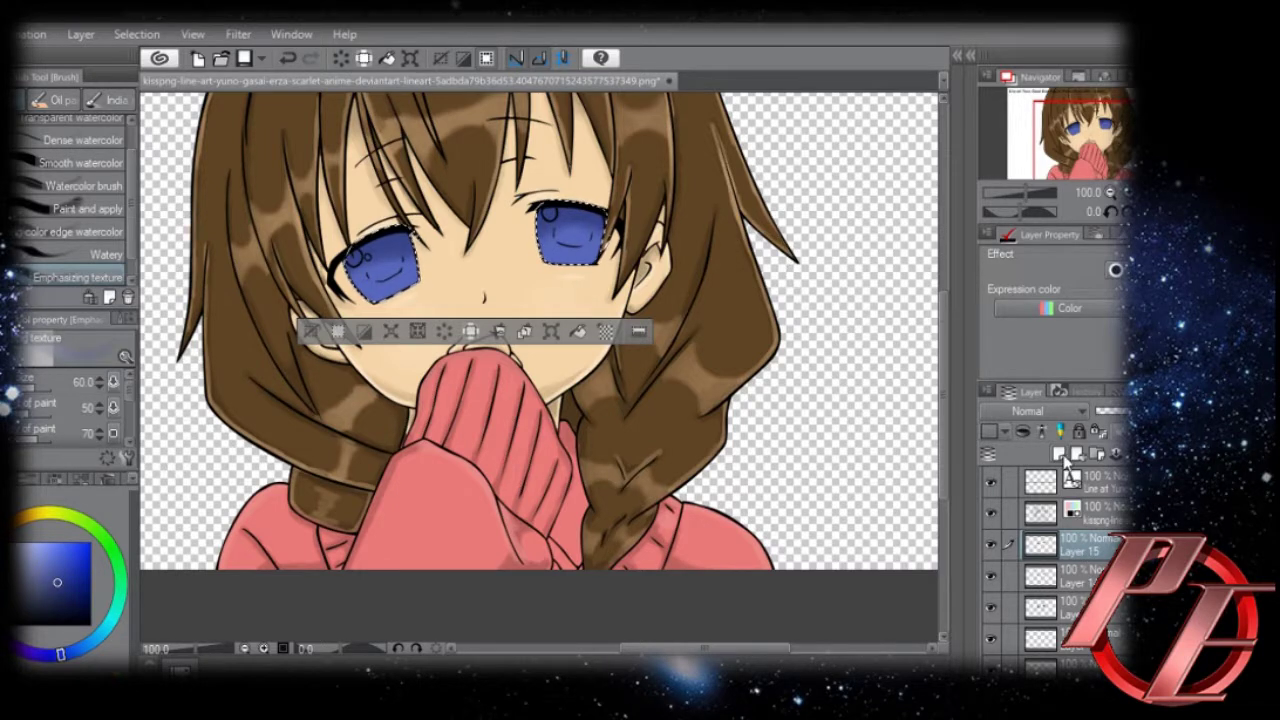
pyautogui.press('p')
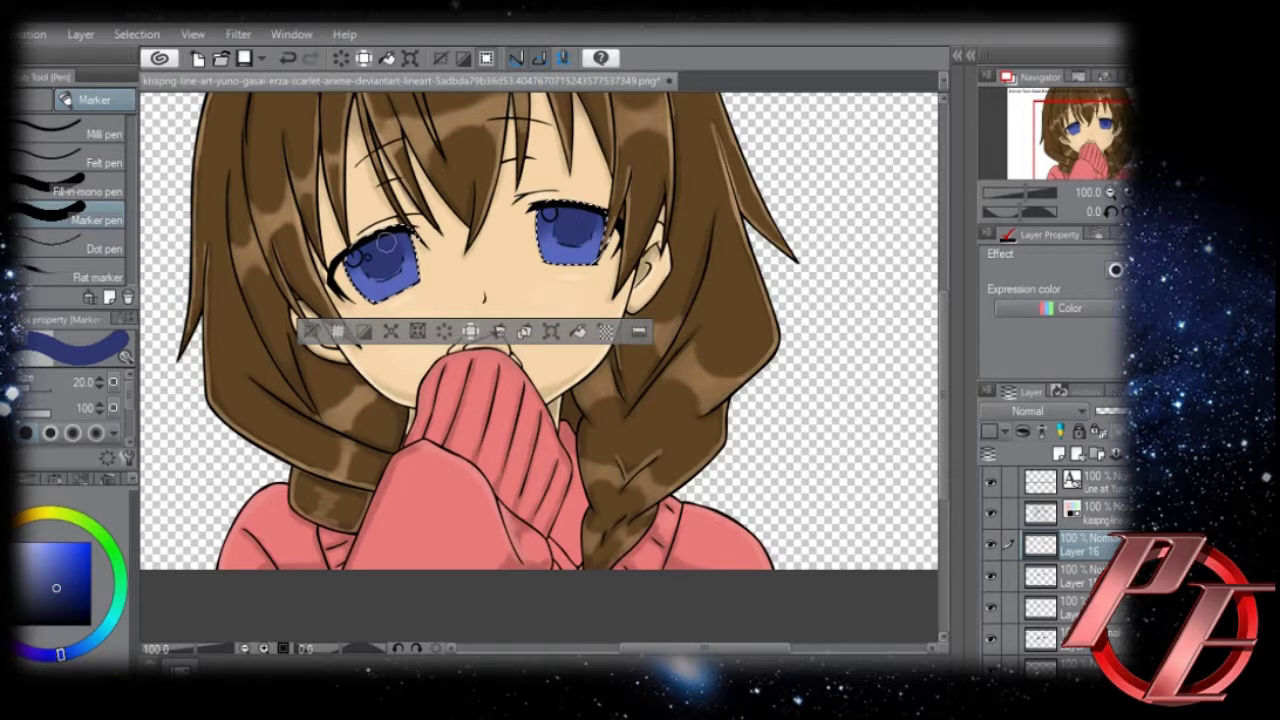
# Brush light blue highlights onto the lower part of both irises on Layer 16 with the Emphasizing texture brush at size 60.
pyautogui.click(246, 647)
pyautogui.click(246, 647)
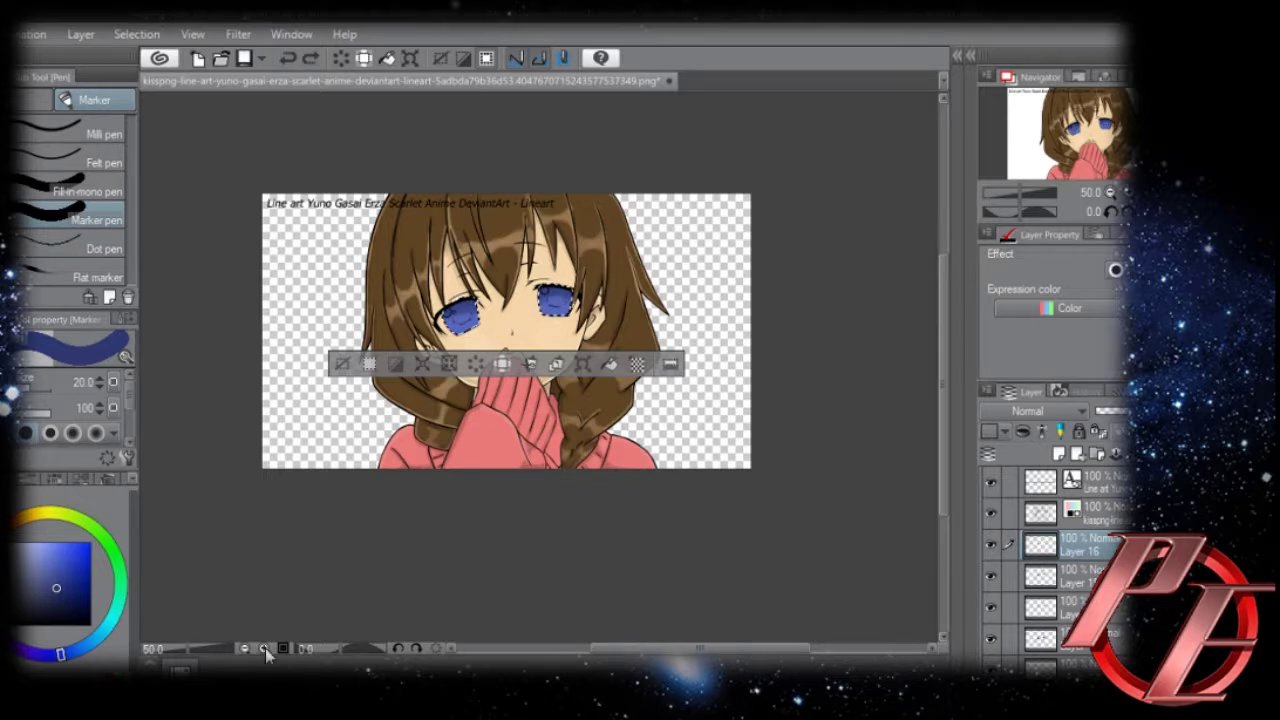
pyautogui.click(264, 649)
pyautogui.click(264, 649)
pyautogui.click(264, 649)
pyautogui.click(245, 649)
pyautogui.moveTo(499, 291); pyautogui.dragTo(511, 367)
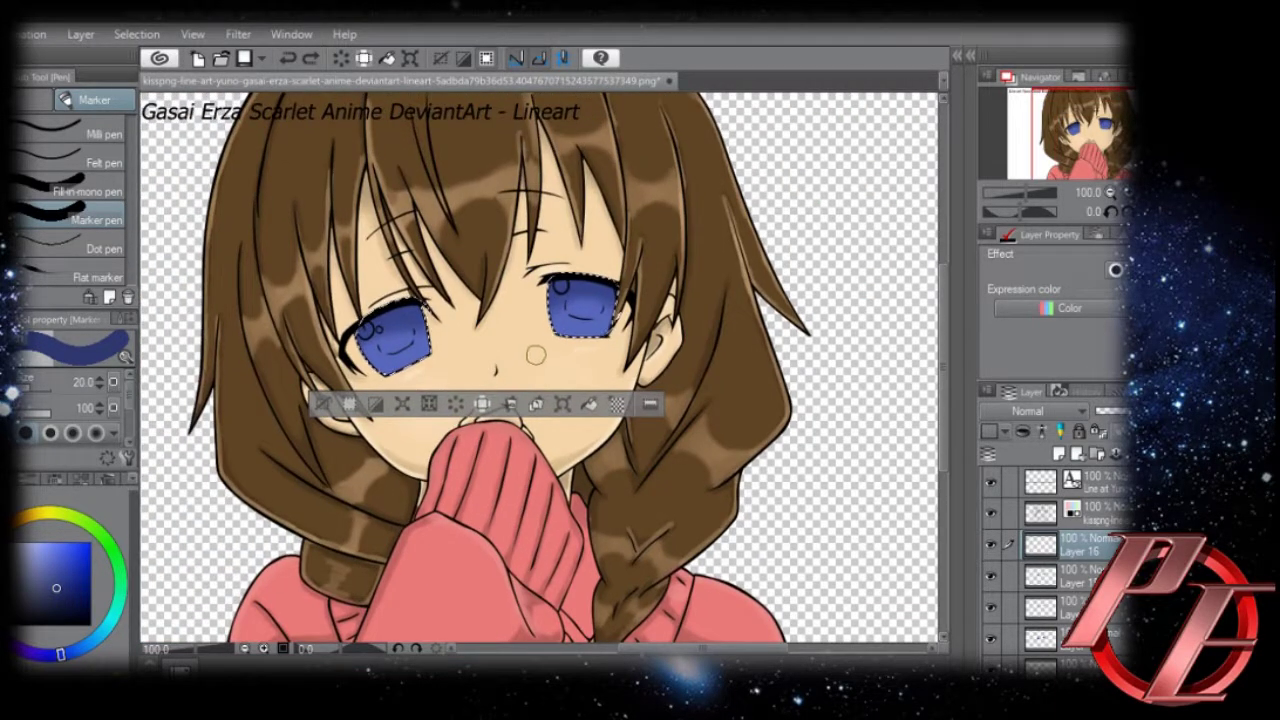
pyautogui.click(33, 547)
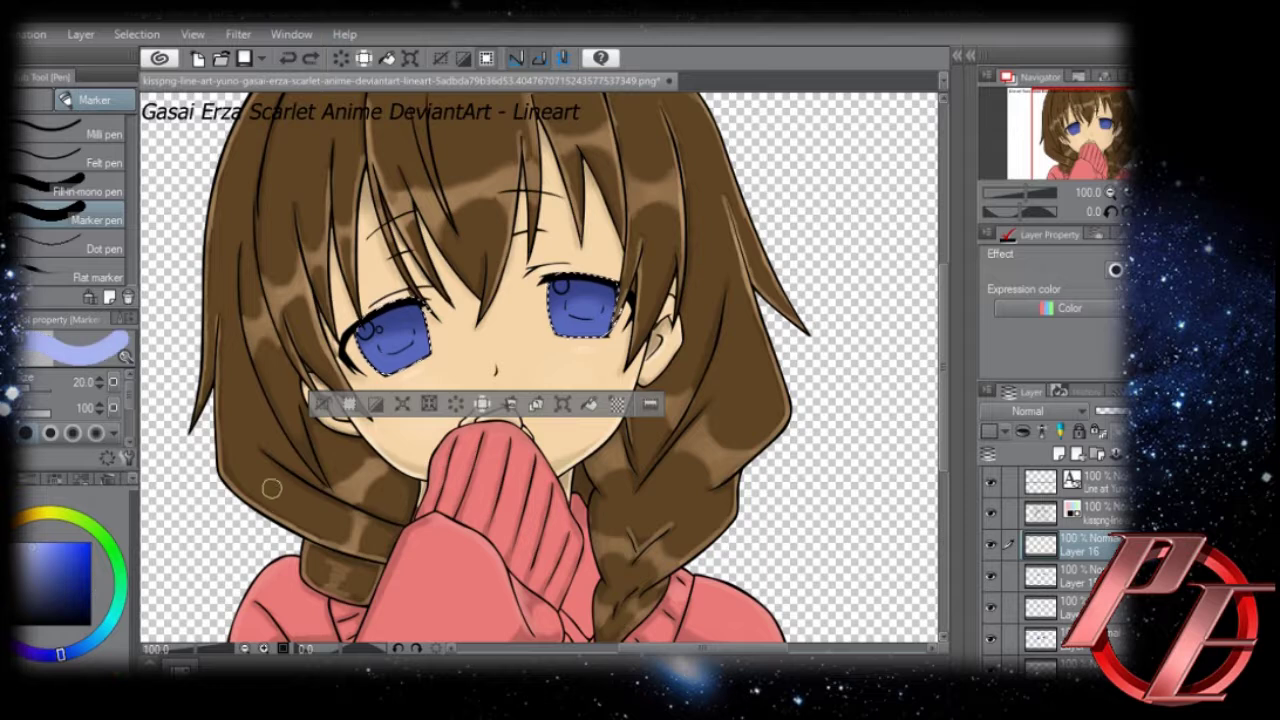
pyautogui.press('b')
pyautogui.moveTo(425, 351); pyautogui.dragTo(398, 364)
pyautogui.moveTo(566, 340); pyautogui.dragTo(603, 330)
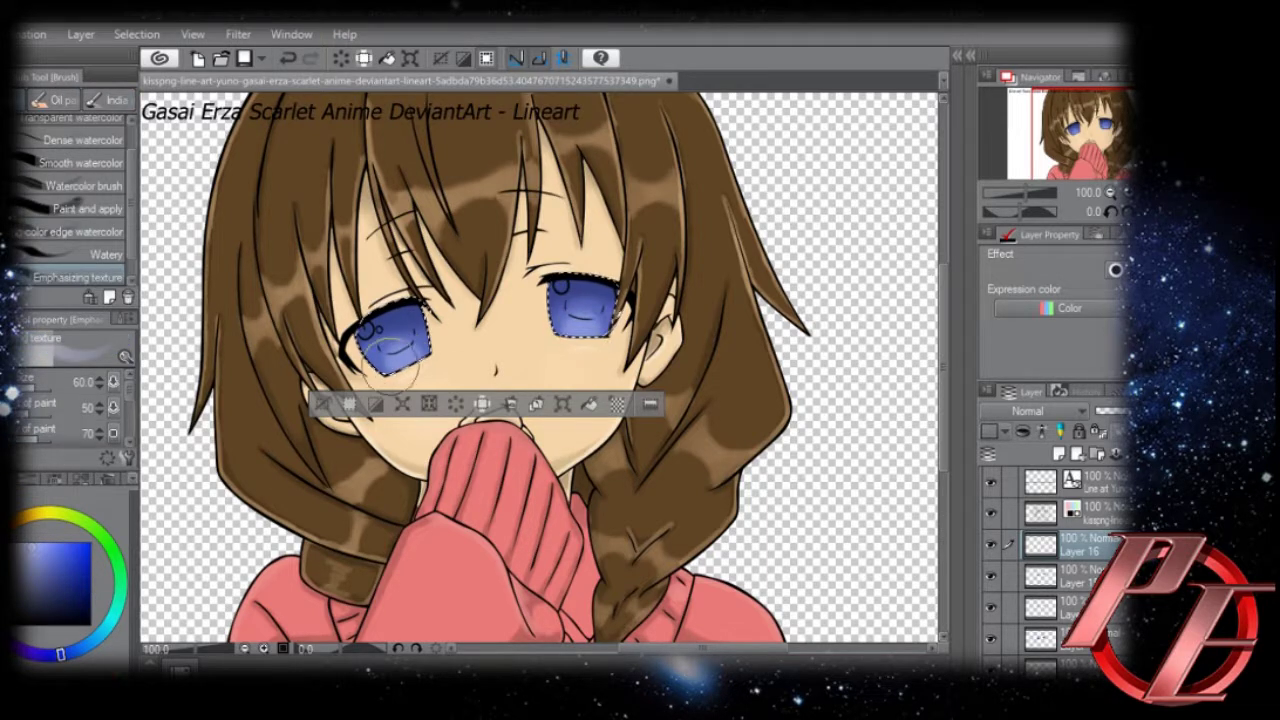
pyautogui.moveTo(390, 366); pyautogui.dragTo(407, 362)
pyautogui.moveTo(612, 323); pyautogui.dragTo(568, 352)
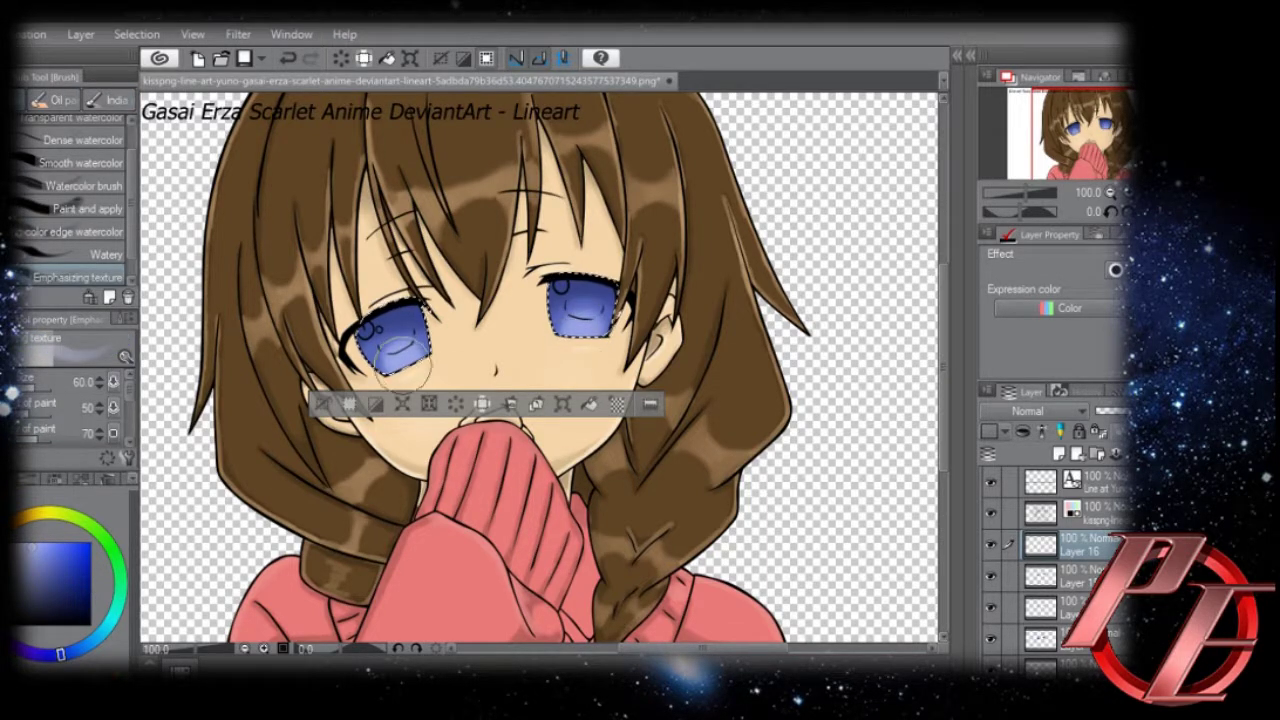
# Auto-select the small reflection circles in both irises on the line art, brush them near-white on new Layer 17, and deselect.
pyautogui.click(1106, 517)
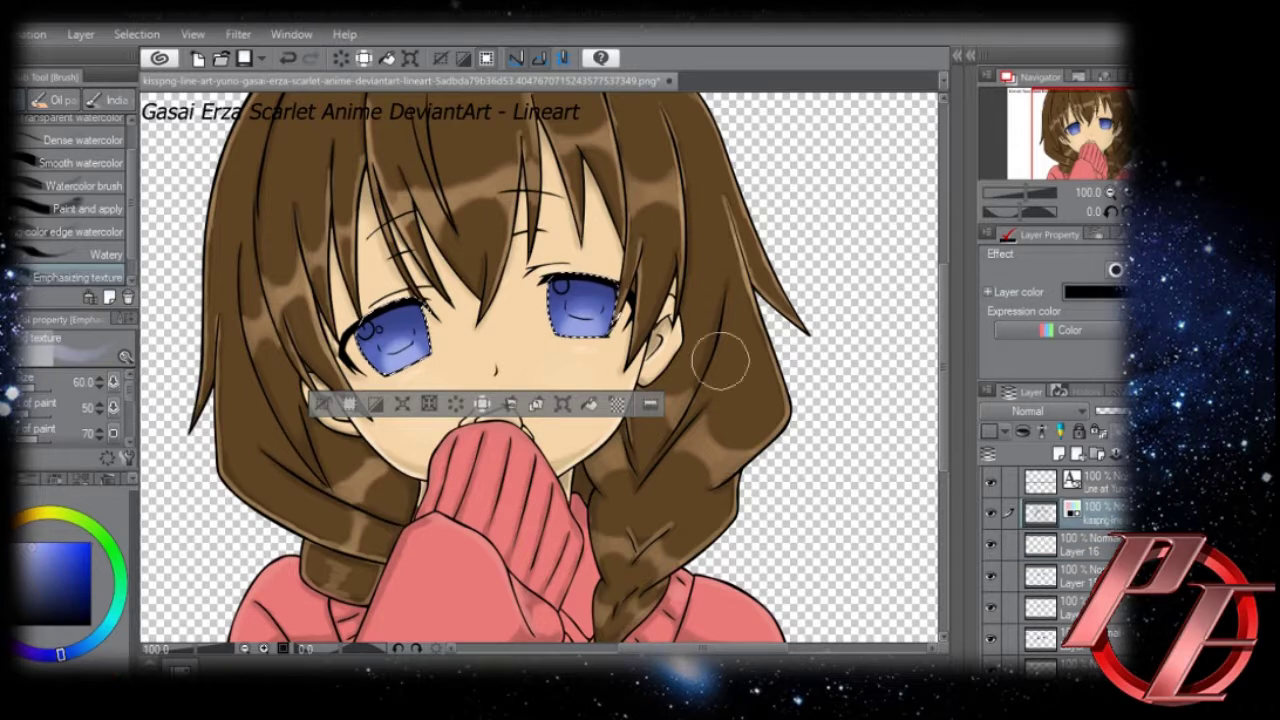
pyautogui.press('w')
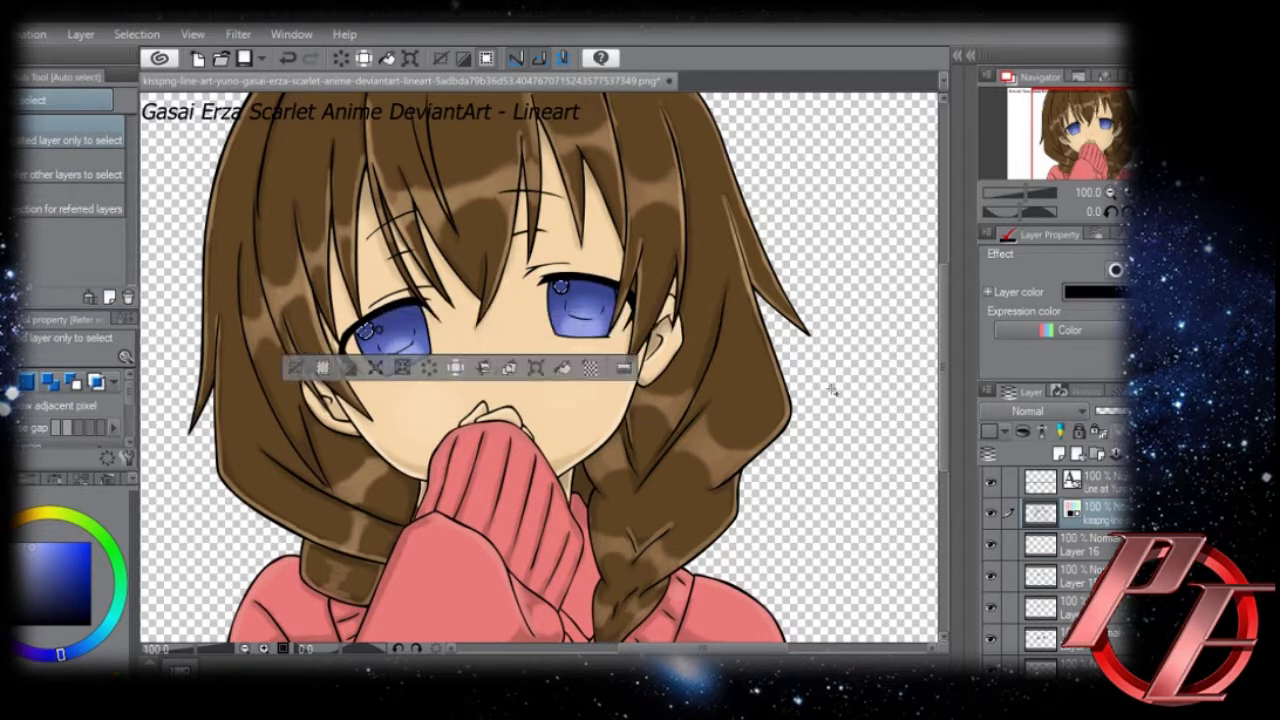
pyautogui.hotkey('alt', '[')
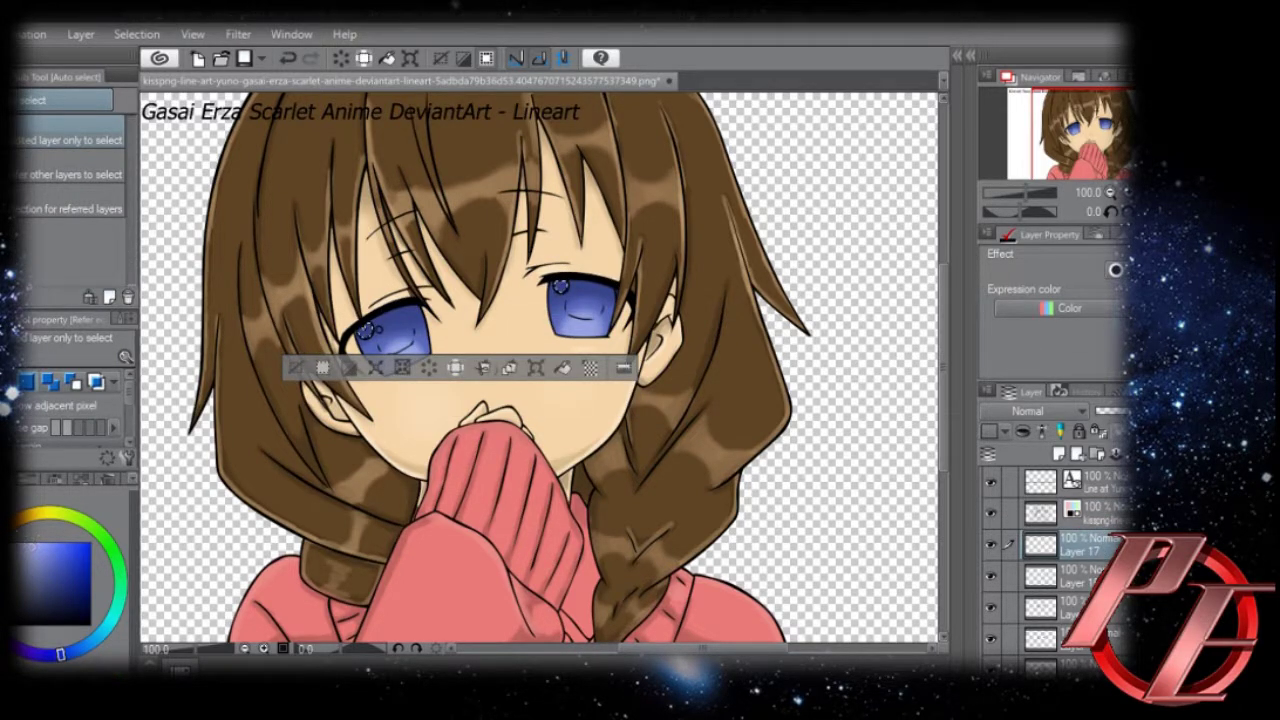
pyautogui.press('b')
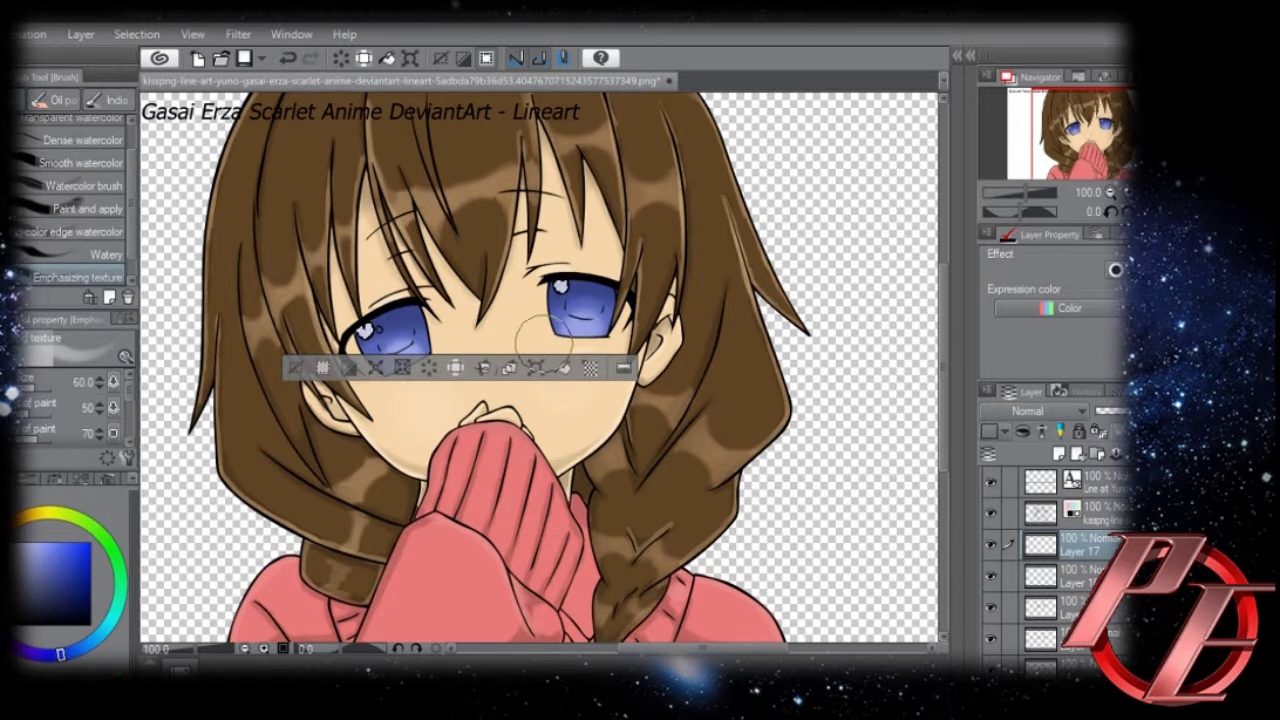
pyautogui.hotkey('alt', ']')
pyautogui.press('w')
pyautogui.hotkey('ctrl', 'z')
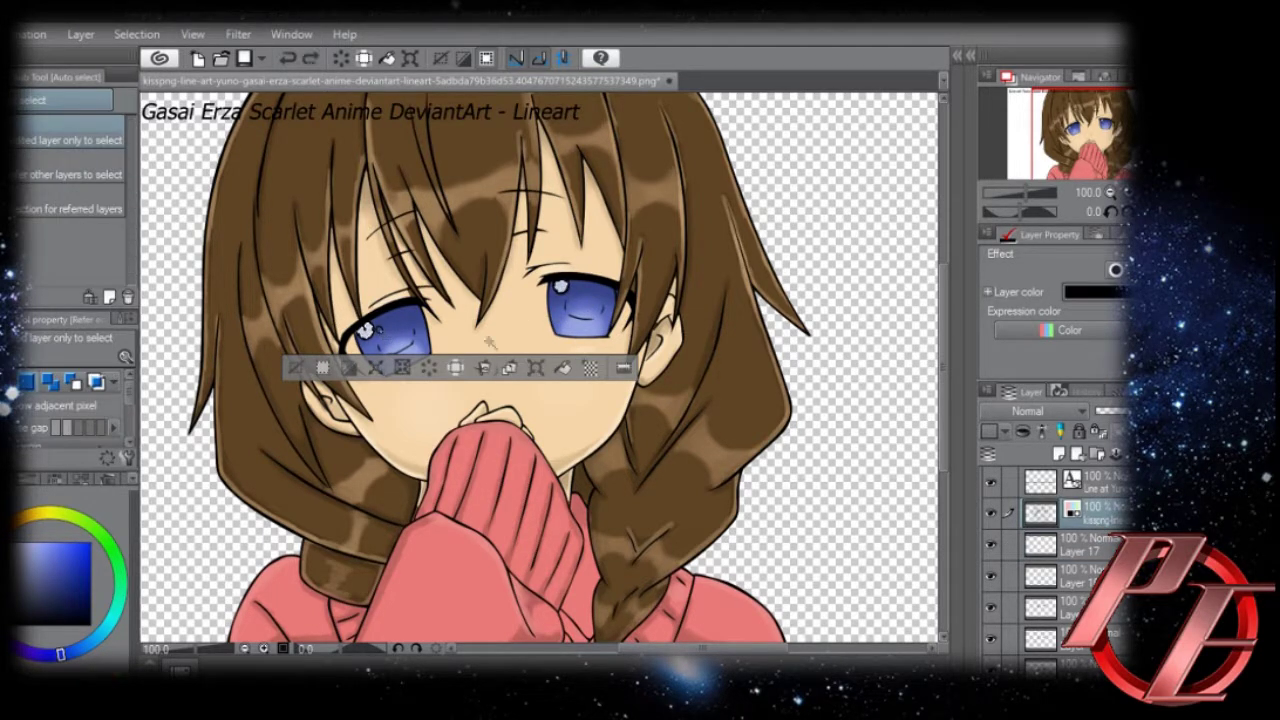
pyautogui.hotkey('alt', '[')
pyautogui.press('b')
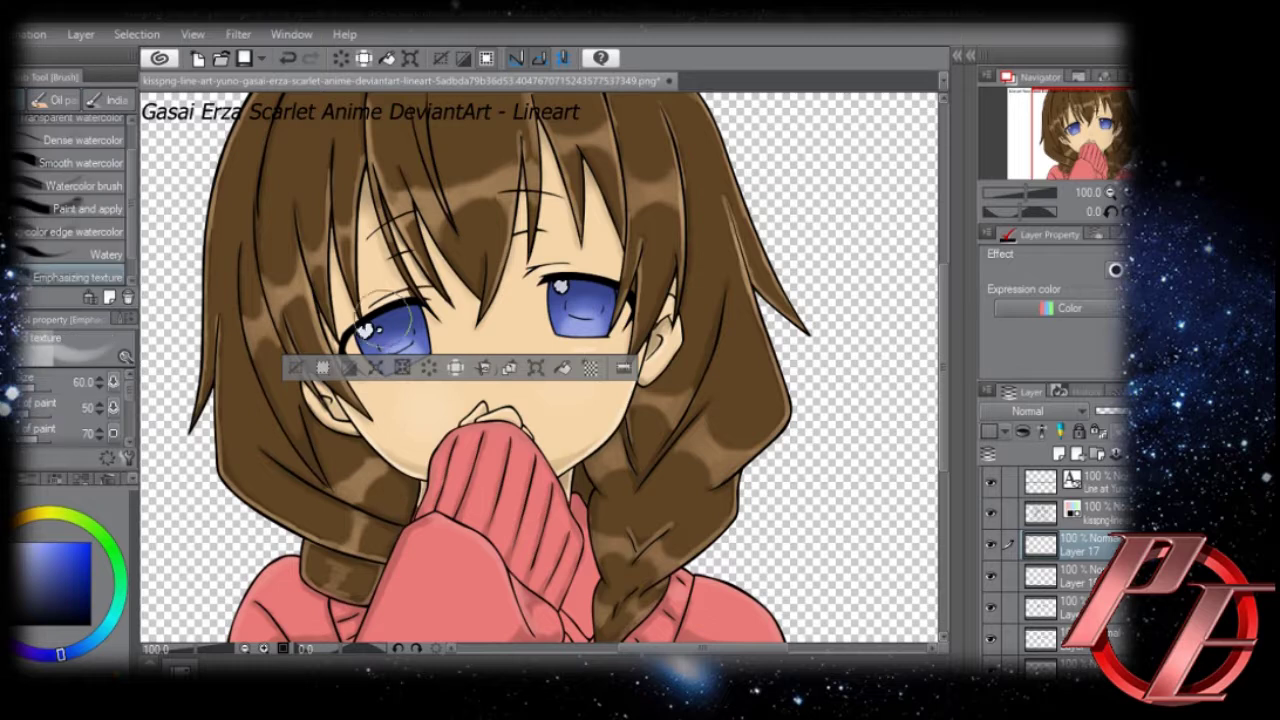
pyautogui.hotkey('ctrl', 'd')
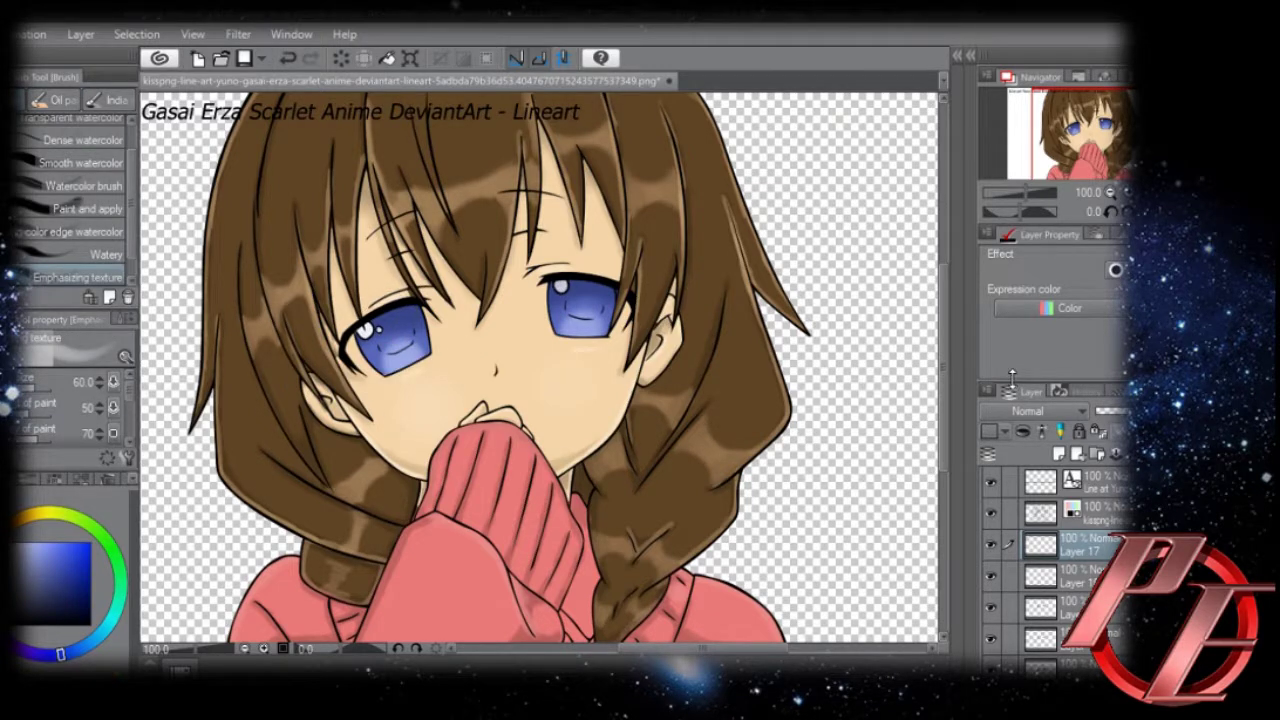
# Create Layer 18 and paint the whites around both irises in very pale blue with the Marker pen at size 20.
pyautogui.hotkey('ctrl', 'shift', 'd')
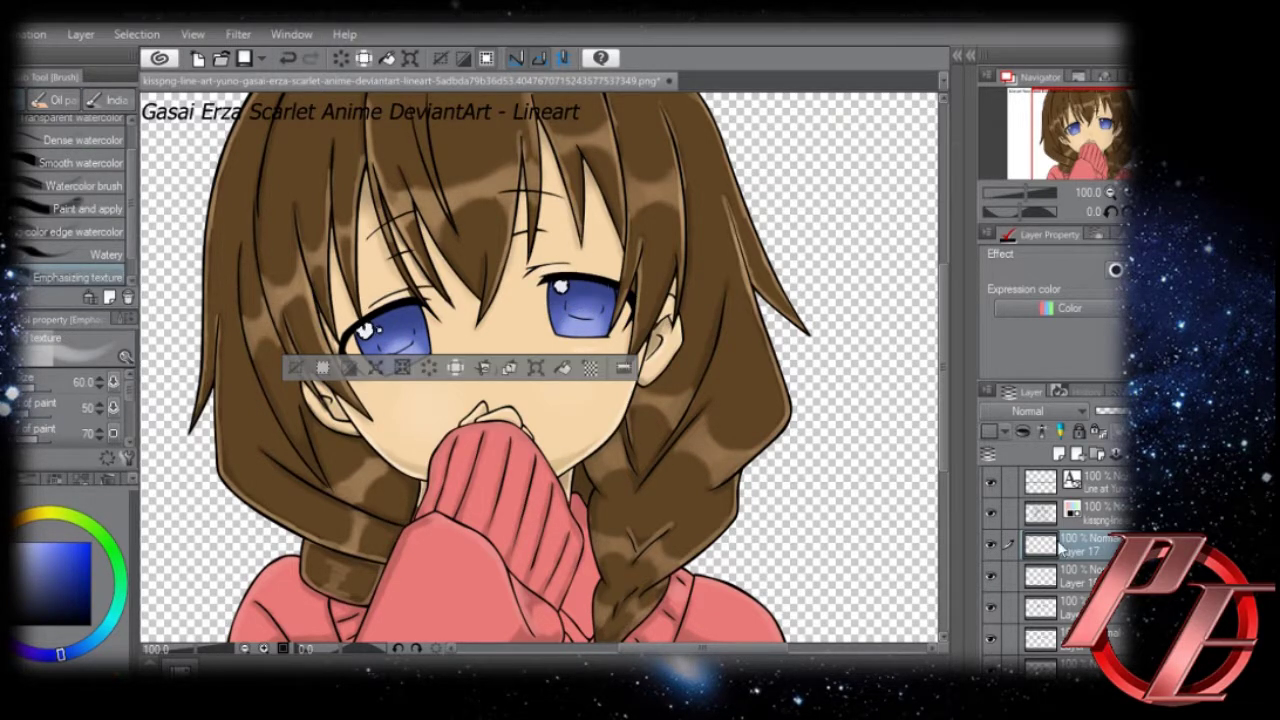
pyautogui.hotkey('ctrl', 'd')
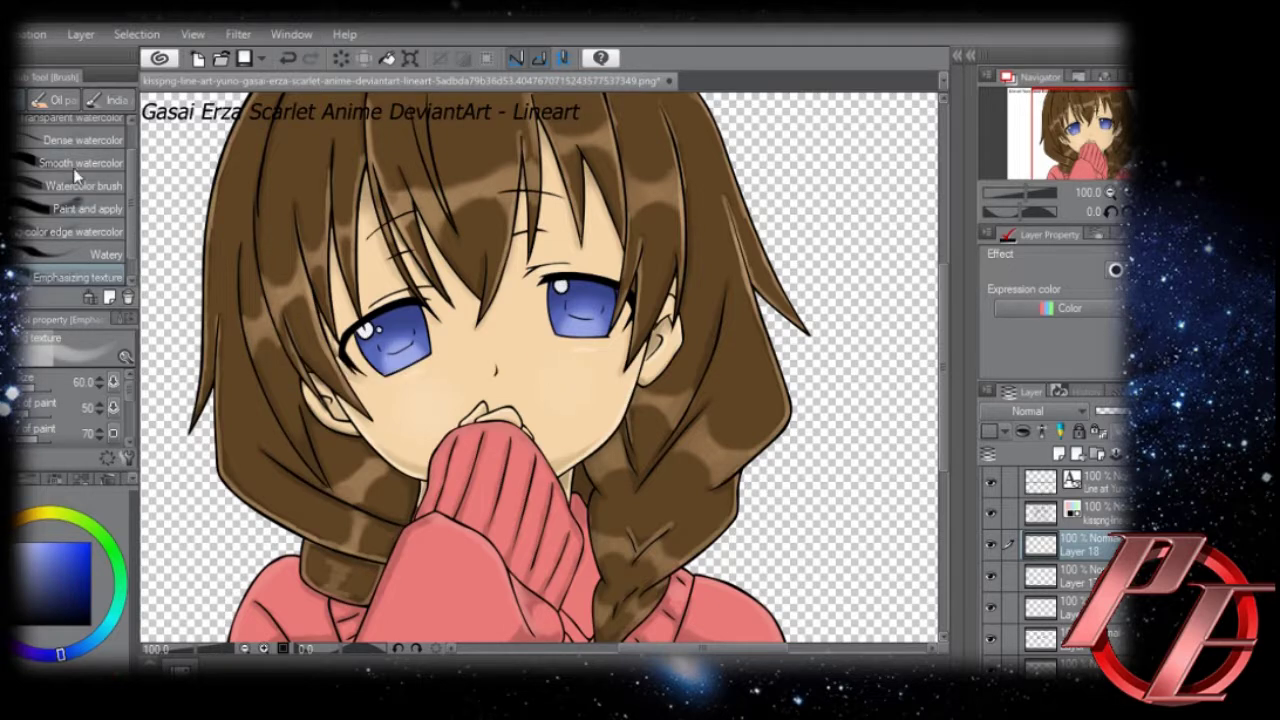
pyautogui.scroll(-1, 126, 232)
pyautogui.press('p')
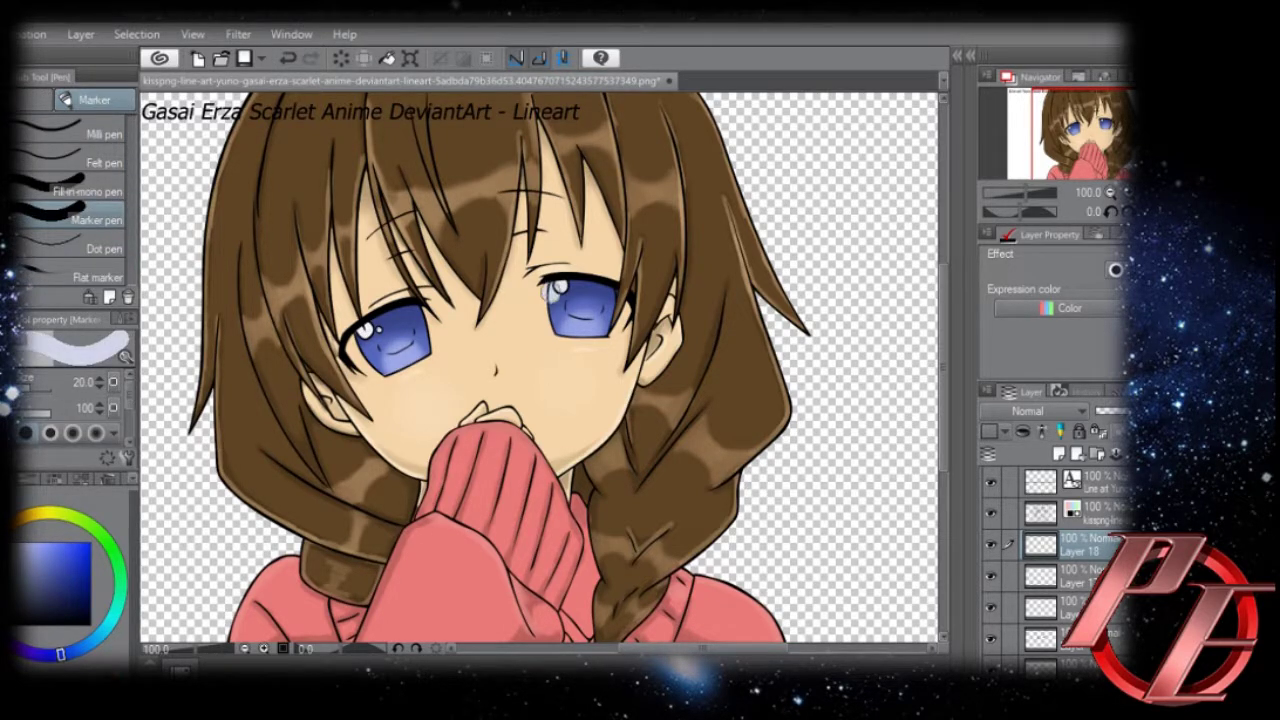
pyautogui.moveTo(554, 290)
pyautogui.mouseDown()
pyautogui.moveTo(565, 328)
pyautogui.moveTo(619, 313)
pyautogui.mouseUp()
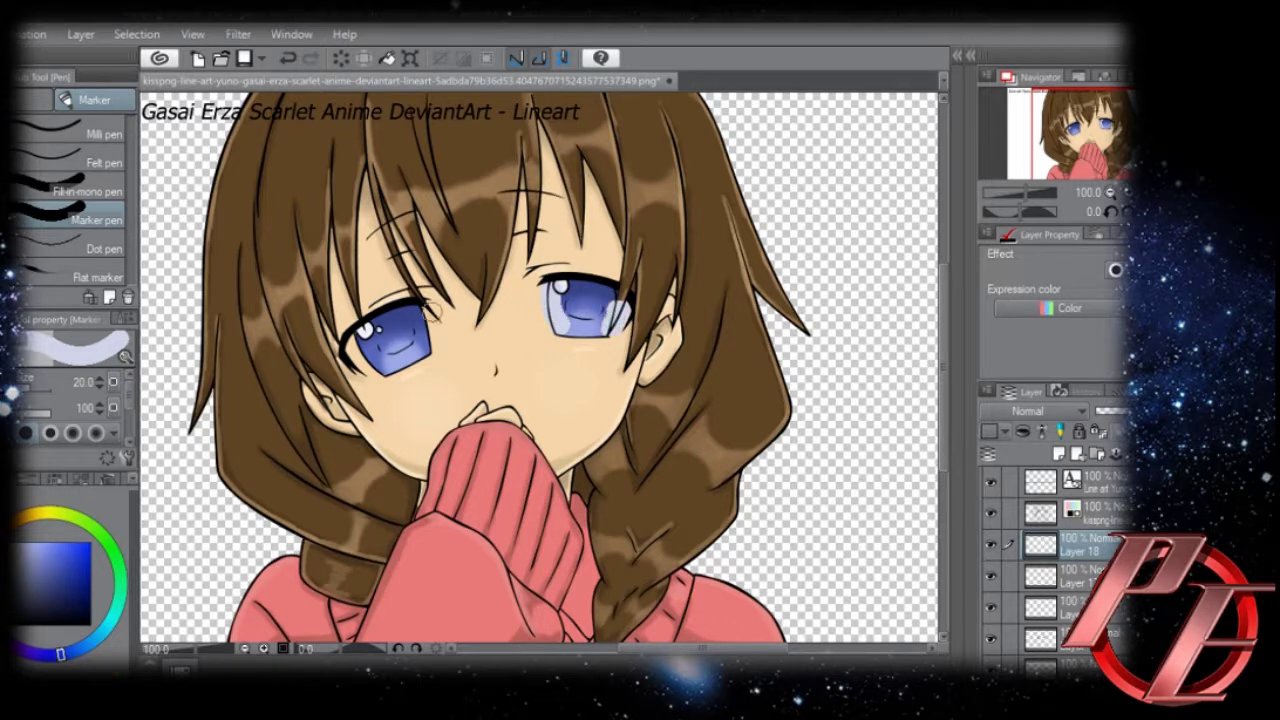
pyautogui.moveTo(420, 305); pyautogui.dragTo(424, 348)
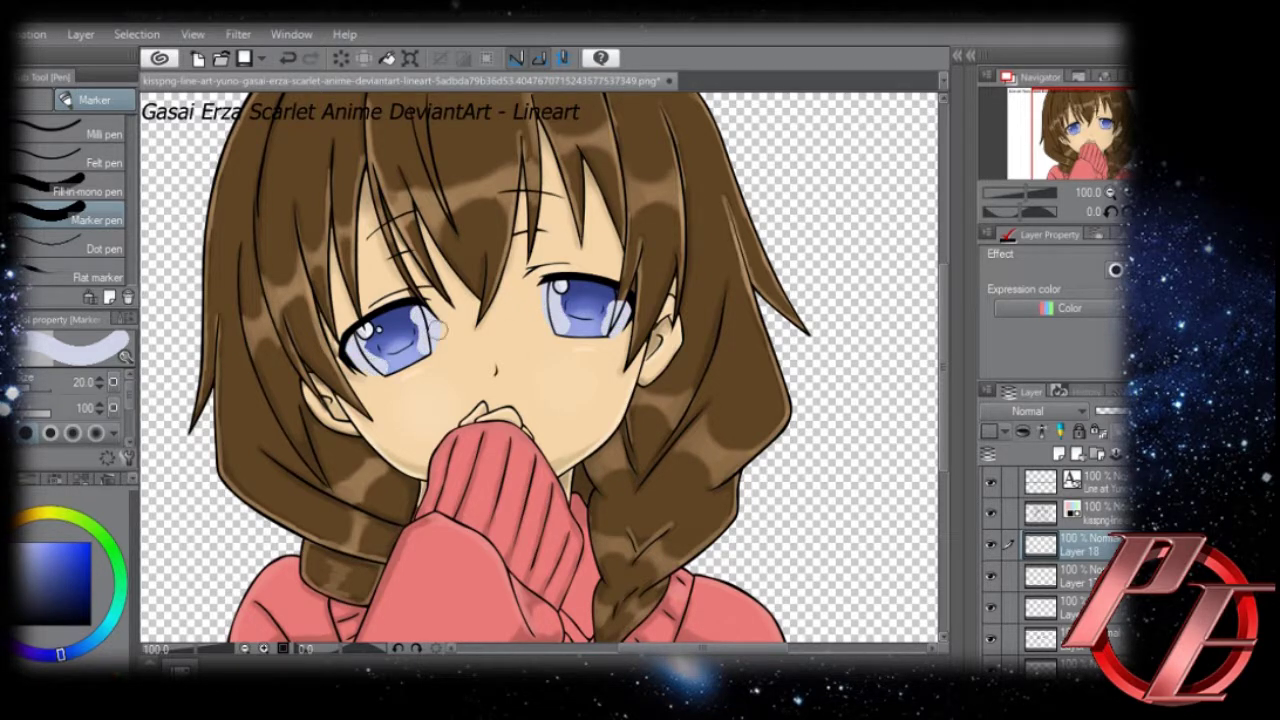
# Auto-select the irises and the hair beside the eye on the line art, clear the pale overflow from Layer 18, and deselect.
pyautogui.click(1121, 518)
pyautogui.press('w')
pyautogui.click(585, 297)
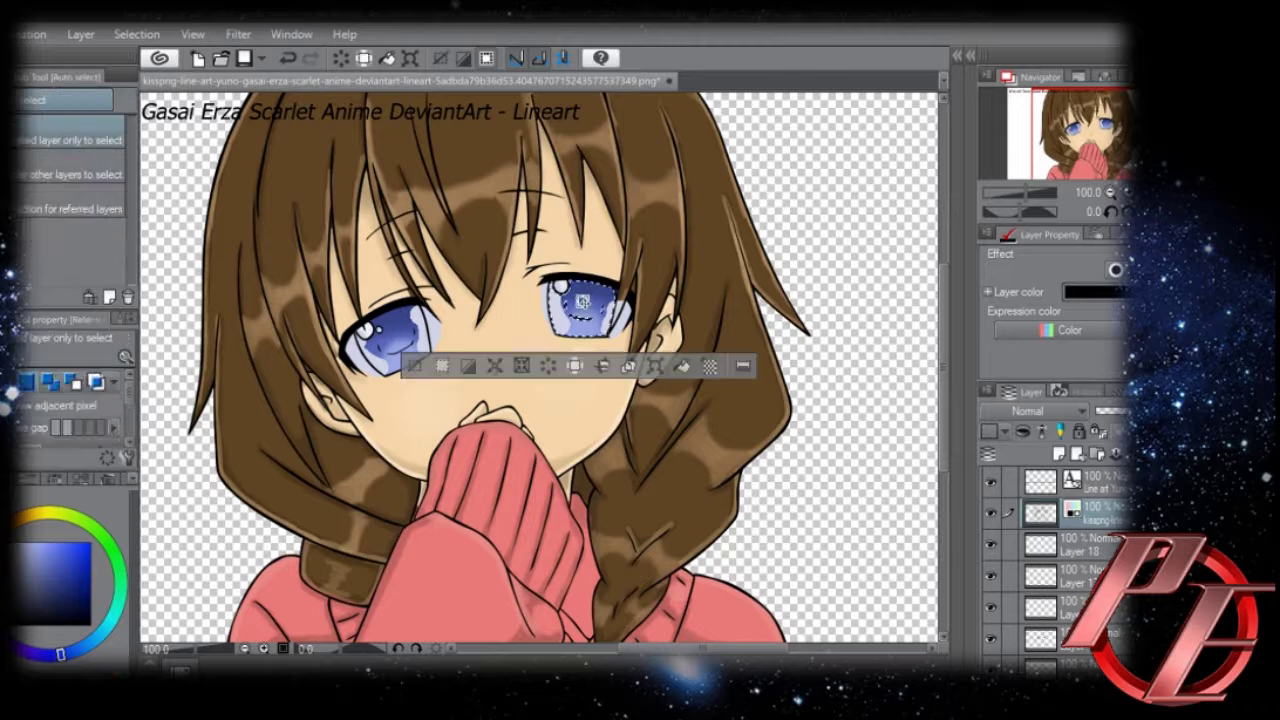
pyautogui.keyDown('shift'); pyautogui.click(397, 318); pyautogui.keyUp('shift')
pyautogui.keyDown('shift'); pyautogui.click(652, 282); pyautogui.keyUp('shift')
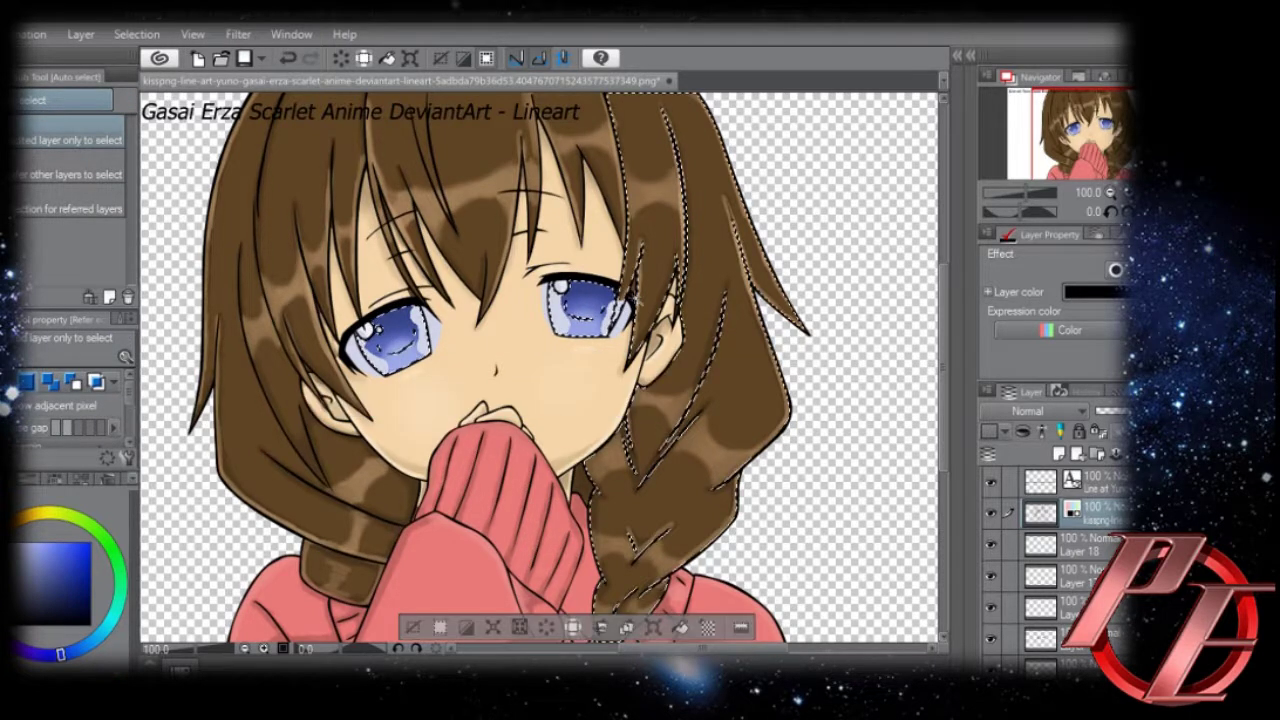
pyautogui.click(1095, 552)
pyautogui.press('Delete')
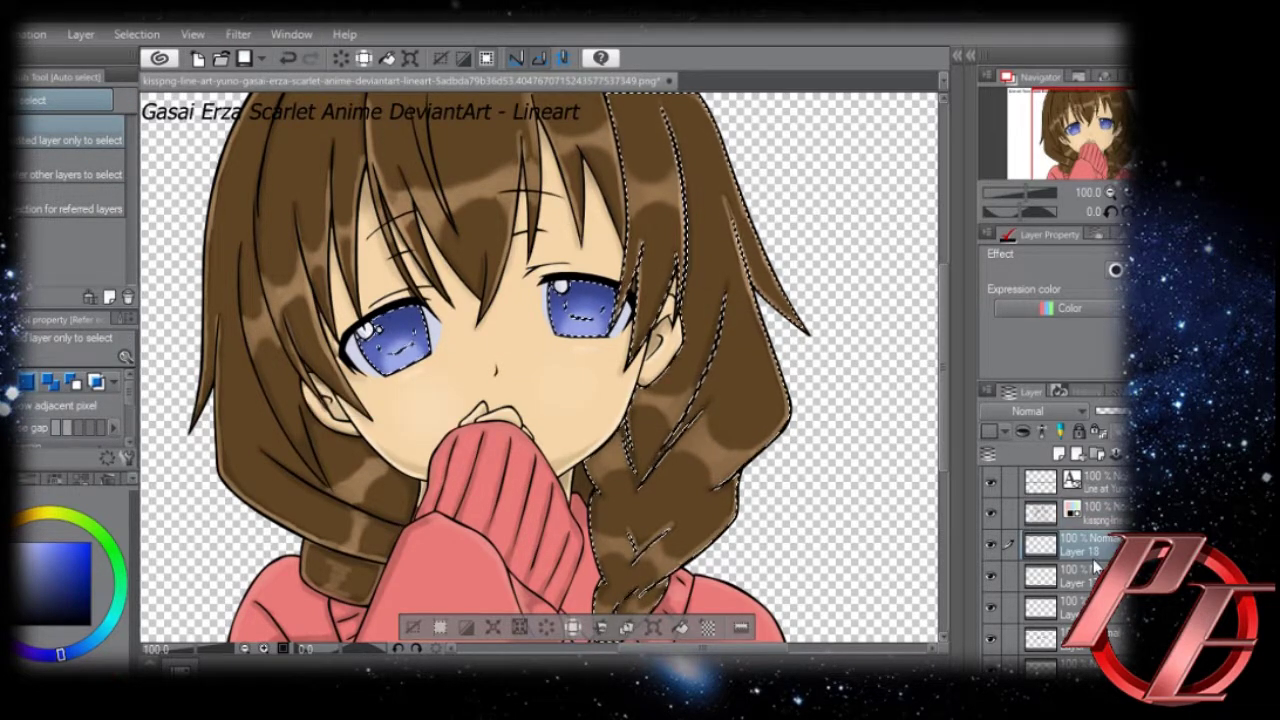
pyautogui.hotkey('ctrl', 'z')
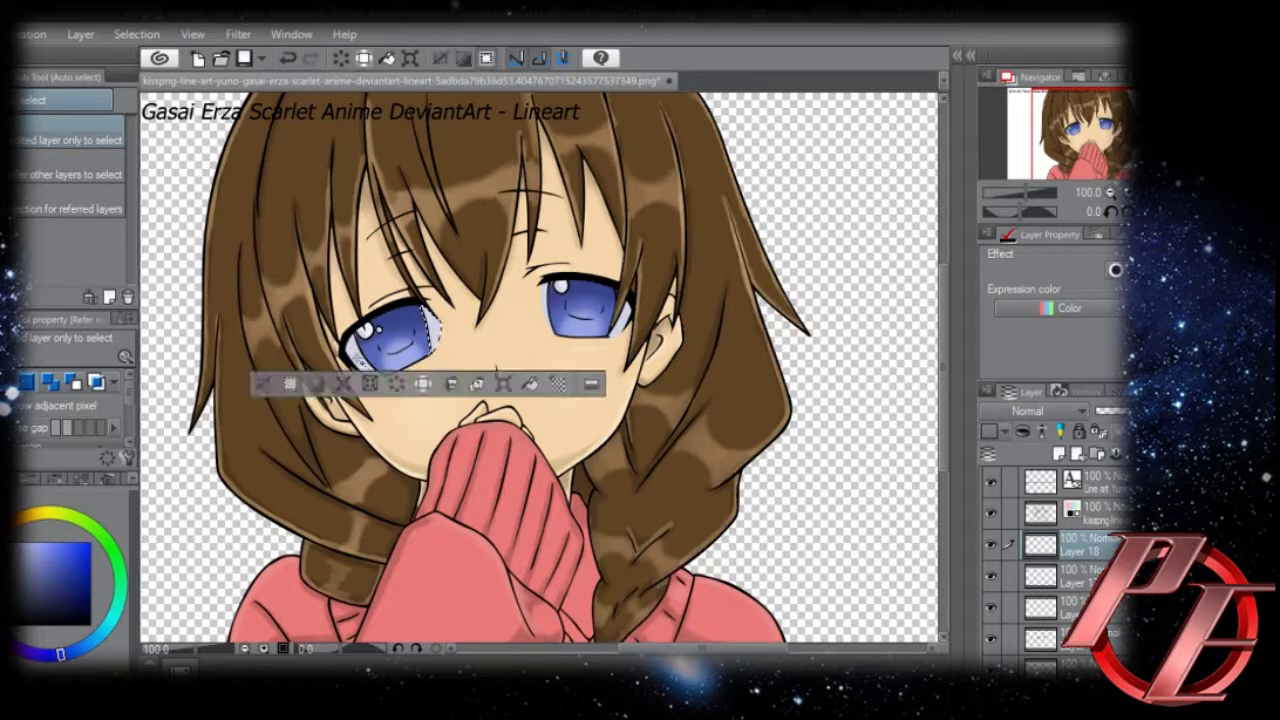
pyautogui.press('b')
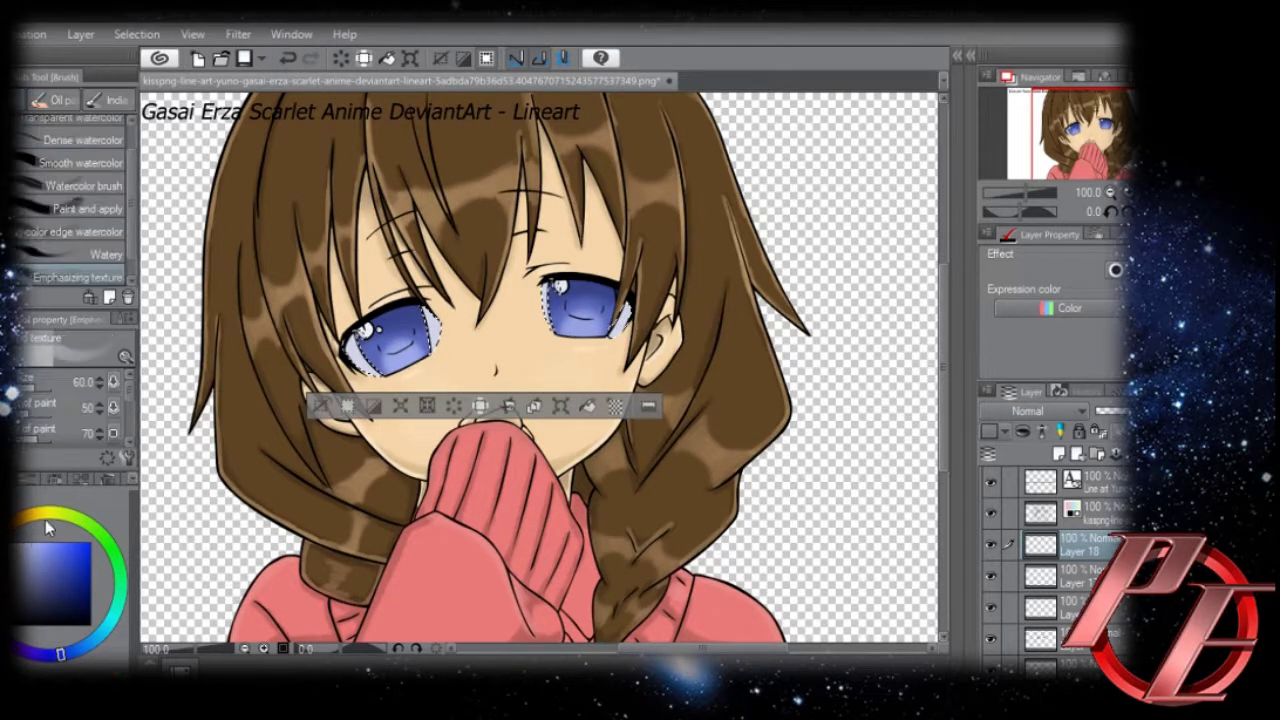
pyautogui.hotkey('ctrl', 'd')
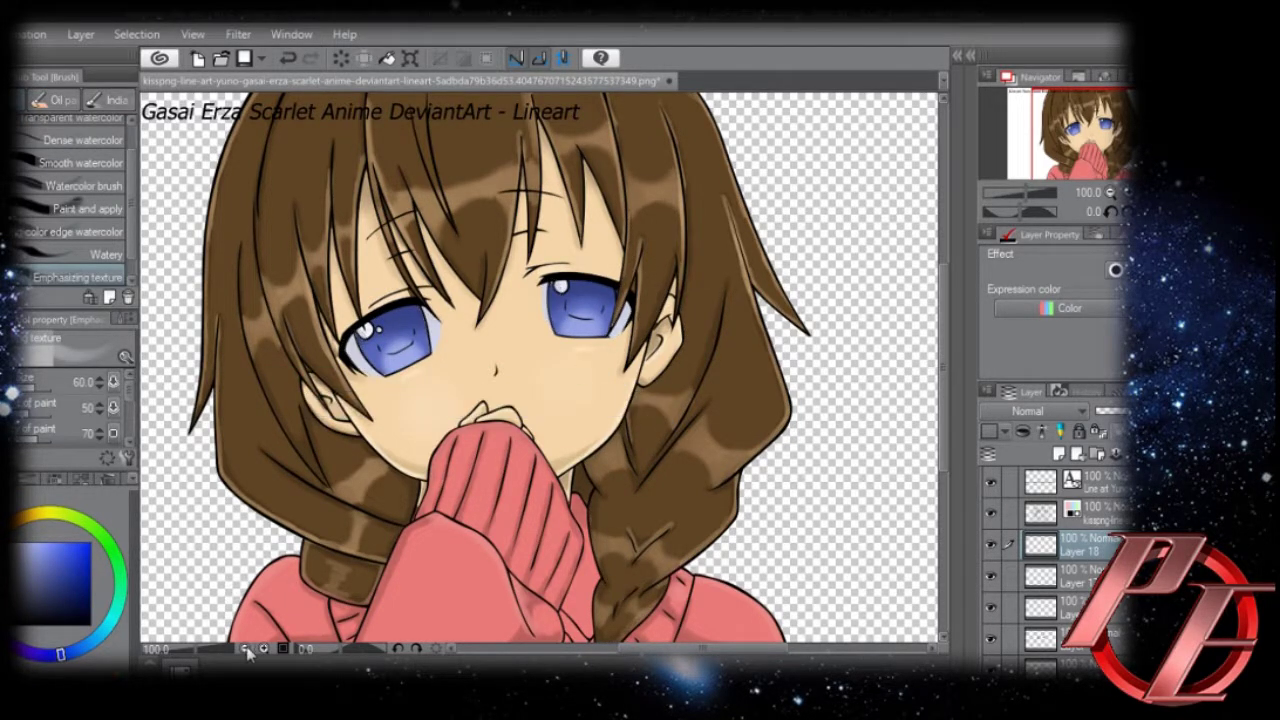
# Examine the whole coloured picture and look through the layer stack for the hair layers, toggling one layer's visibility off and on.
pyautogui.click(264, 650)
pyautogui.click(264, 649)
pyautogui.click(247, 649)
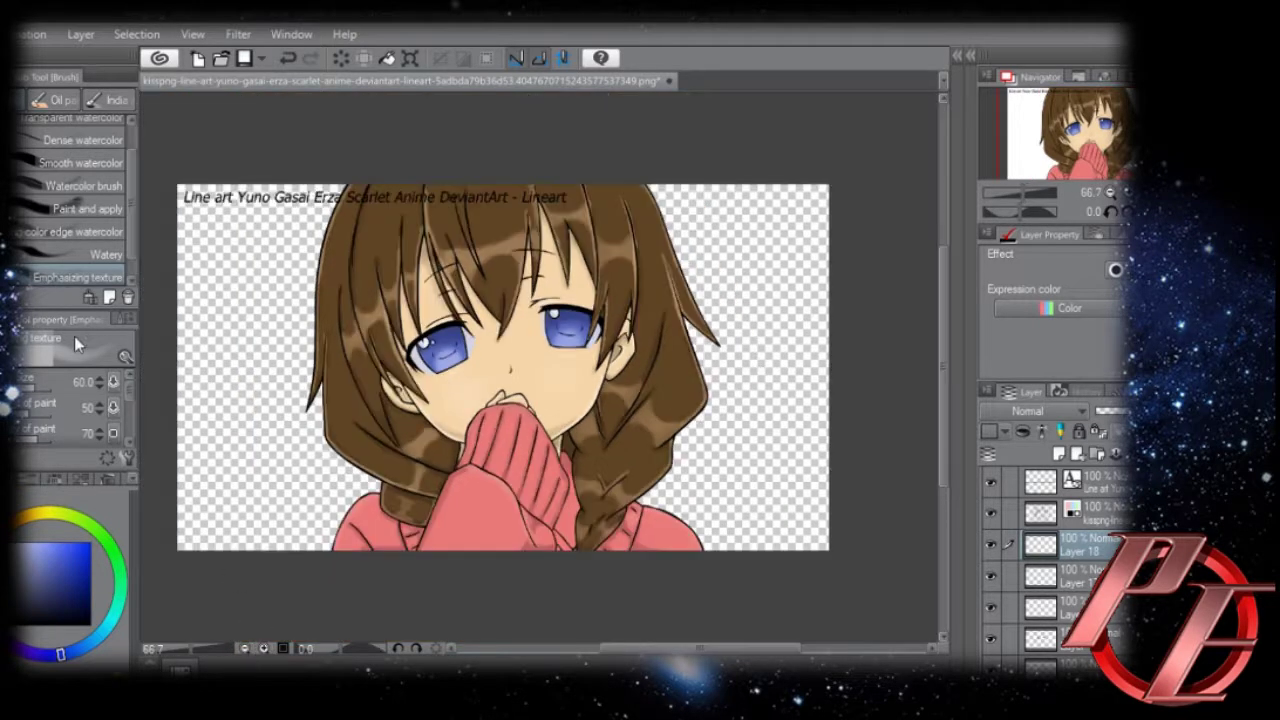
pyautogui.click(1096, 570)
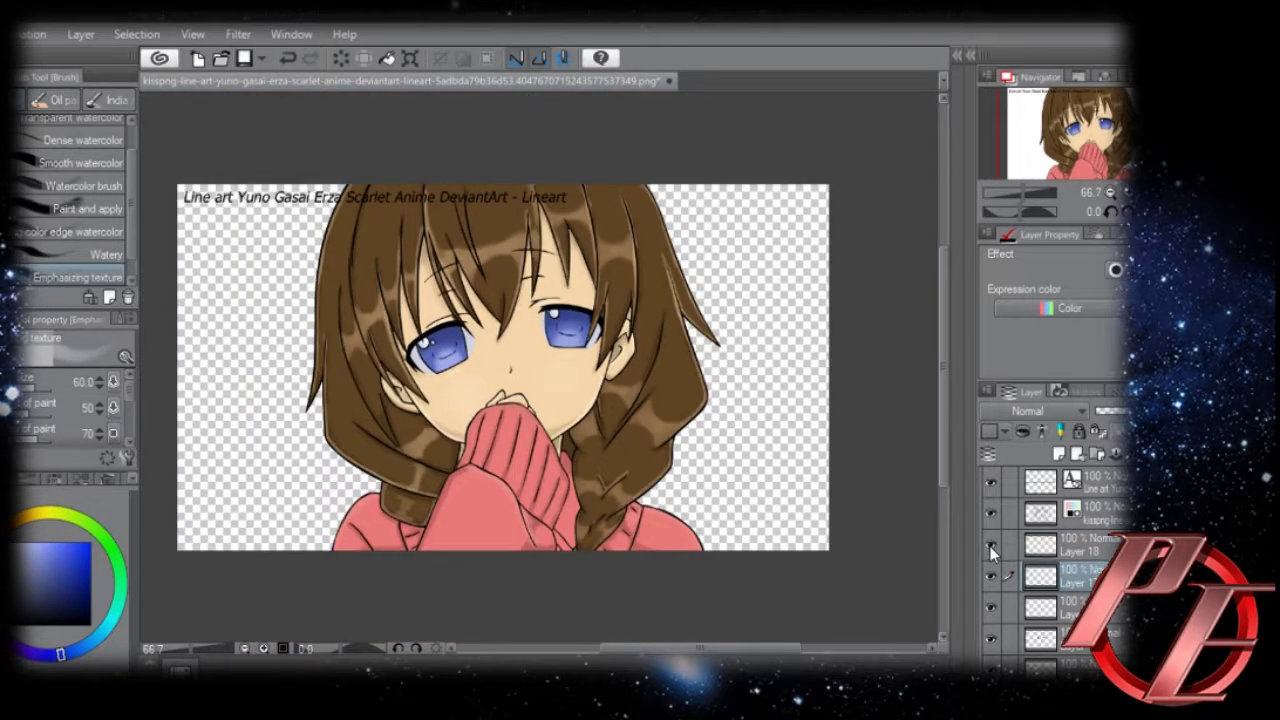
pyautogui.click(992, 638)
pyautogui.click(992, 638)
pyautogui.scroll(-3, 990, 570)
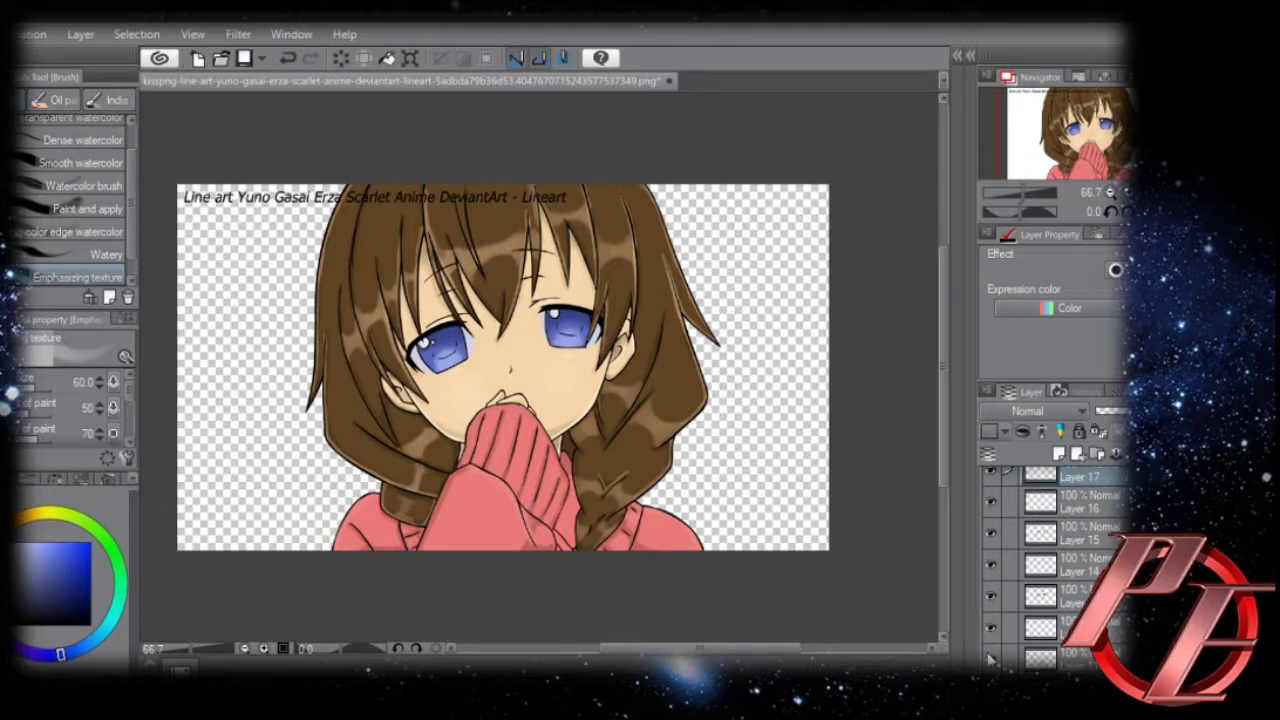
pyautogui.scroll(-4, 991, 586)
# Clean up the painting on the braid beside the sweater sleeve on Layer 9 with the Soft eraser at size 8.
pyautogui.click(995, 553)
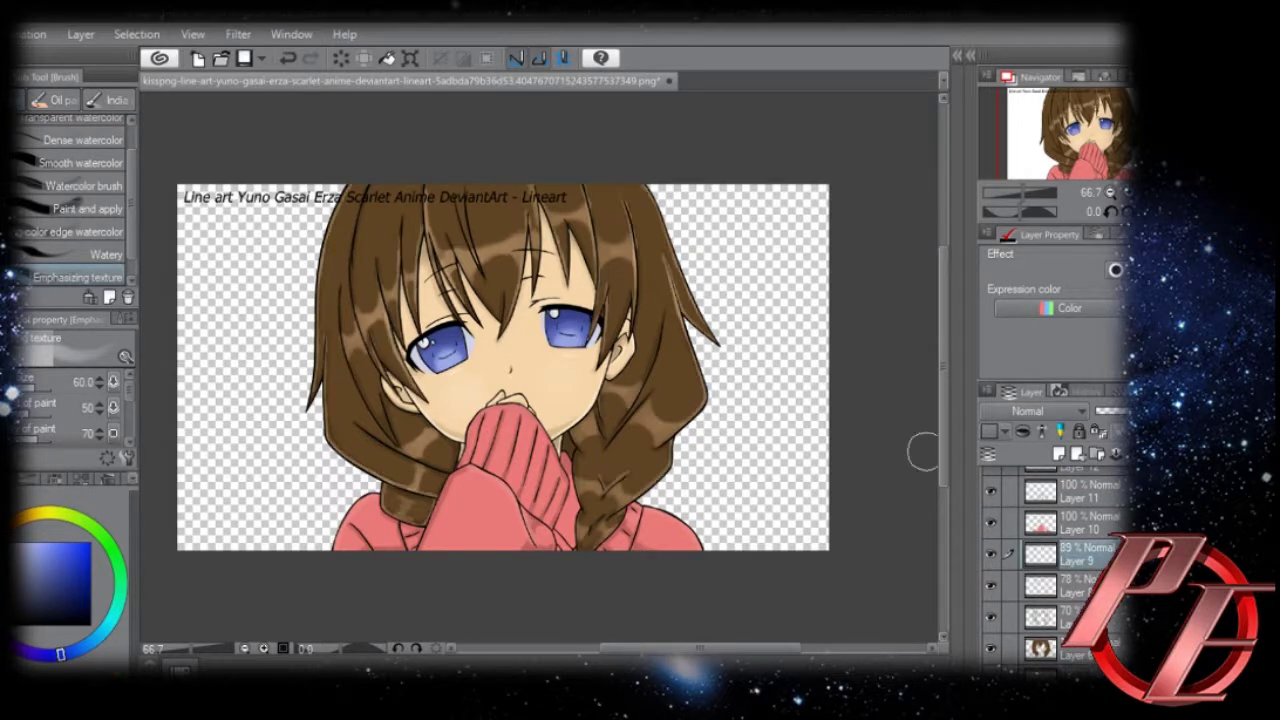
pyautogui.click(265, 648)
pyautogui.click(265, 648)
pyautogui.click(265, 648)
pyautogui.press('e')
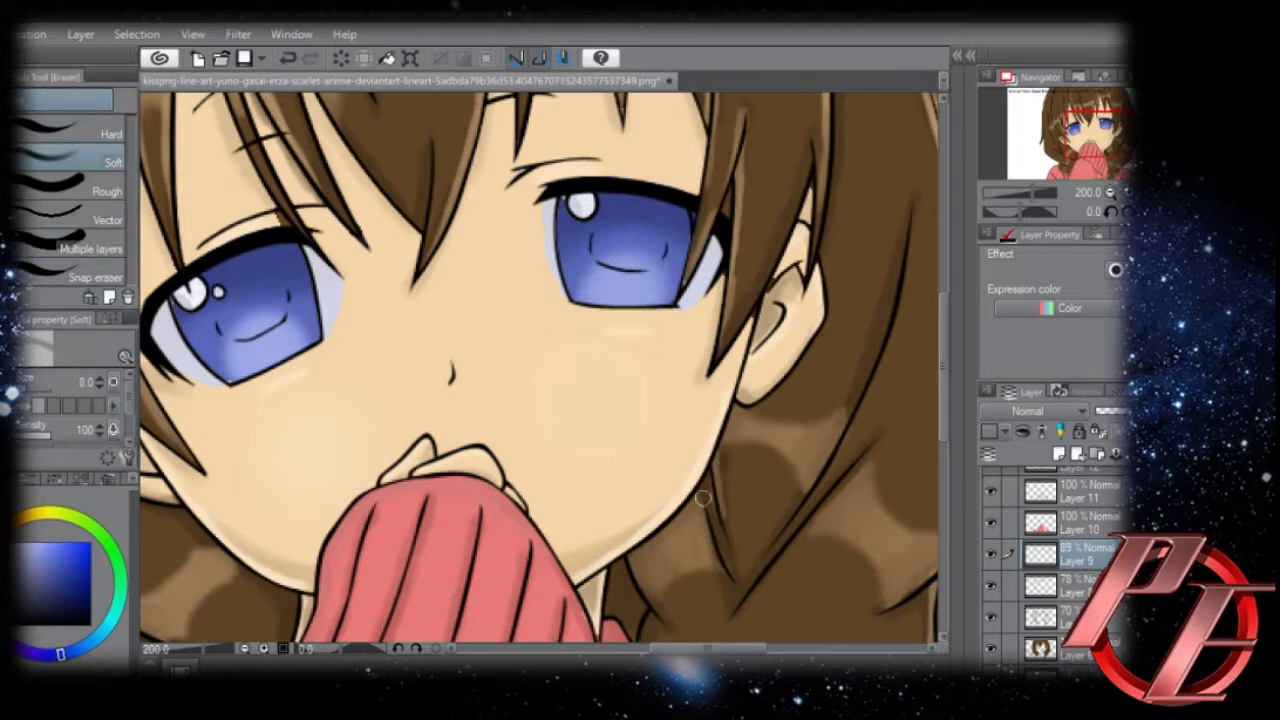
pyautogui.scroll(-3, 718, 545)
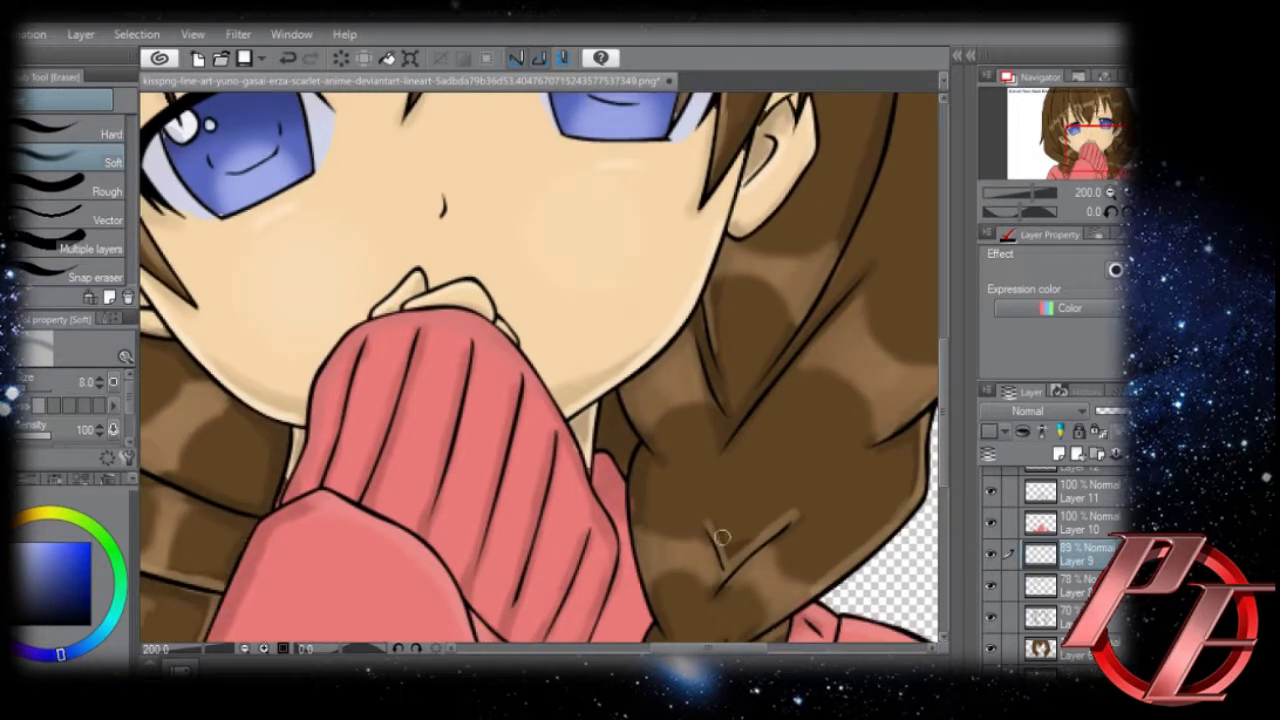
pyautogui.moveTo(722, 537); pyautogui.dragTo(745, 540)
pyautogui.moveTo(605, 525); pyautogui.dragTo(907, 357)
# Reshape the highlight at the end of the other braid on the 70% and 78% opacity hair layers with the Soft eraser, toggling their visibility.
pyautogui.click(1040, 648)
pyautogui.click(1040, 617)
pyautogui.click(992, 587)
pyautogui.click(992, 587)
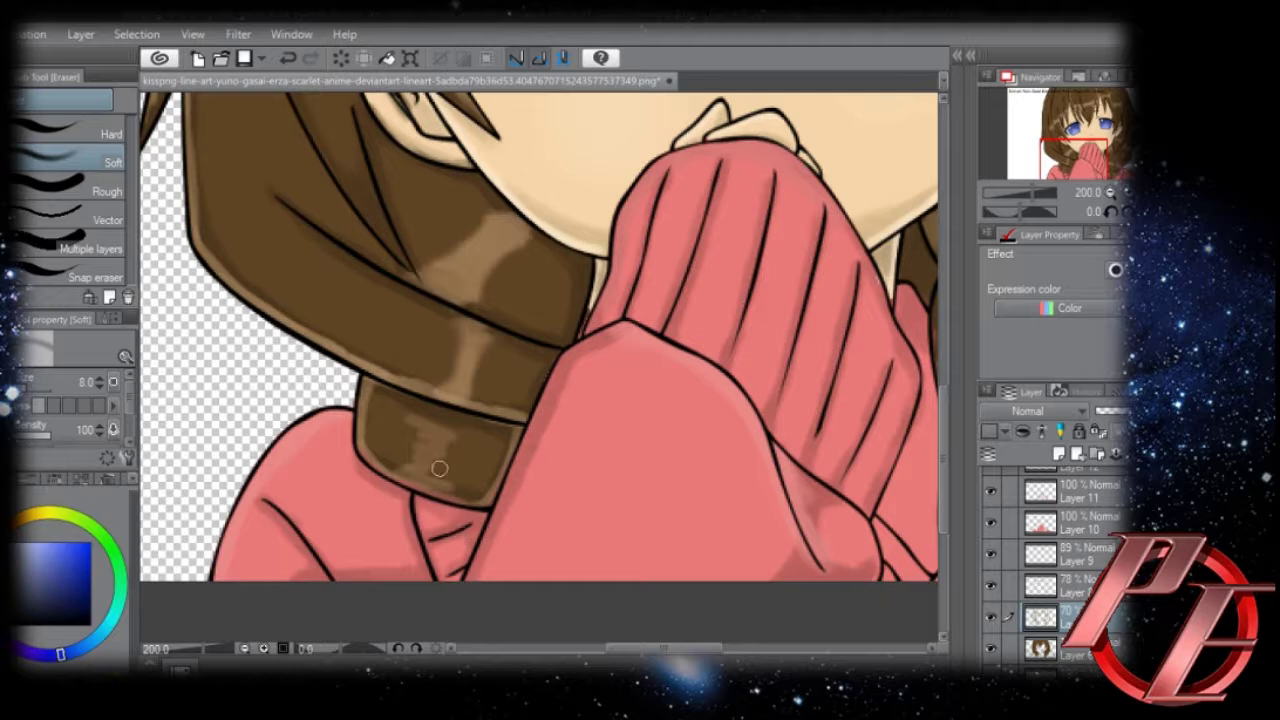
pyautogui.click(992, 614)
pyautogui.click(992, 587)
pyautogui.click(992, 587)
pyautogui.click(1040, 586)
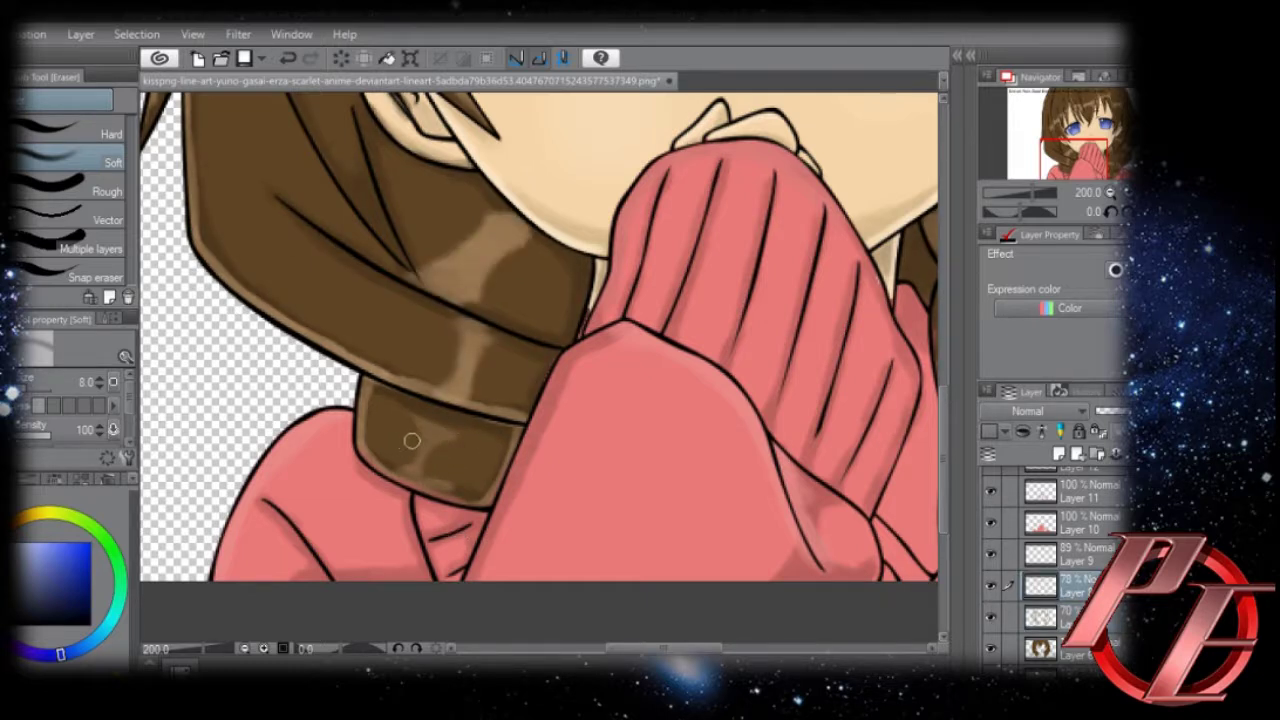
# Clean up the pale edge highlights on the outer strands on the picture's left side on Layer 9 with the Soft eraser.
pyautogui.click(1042, 560)
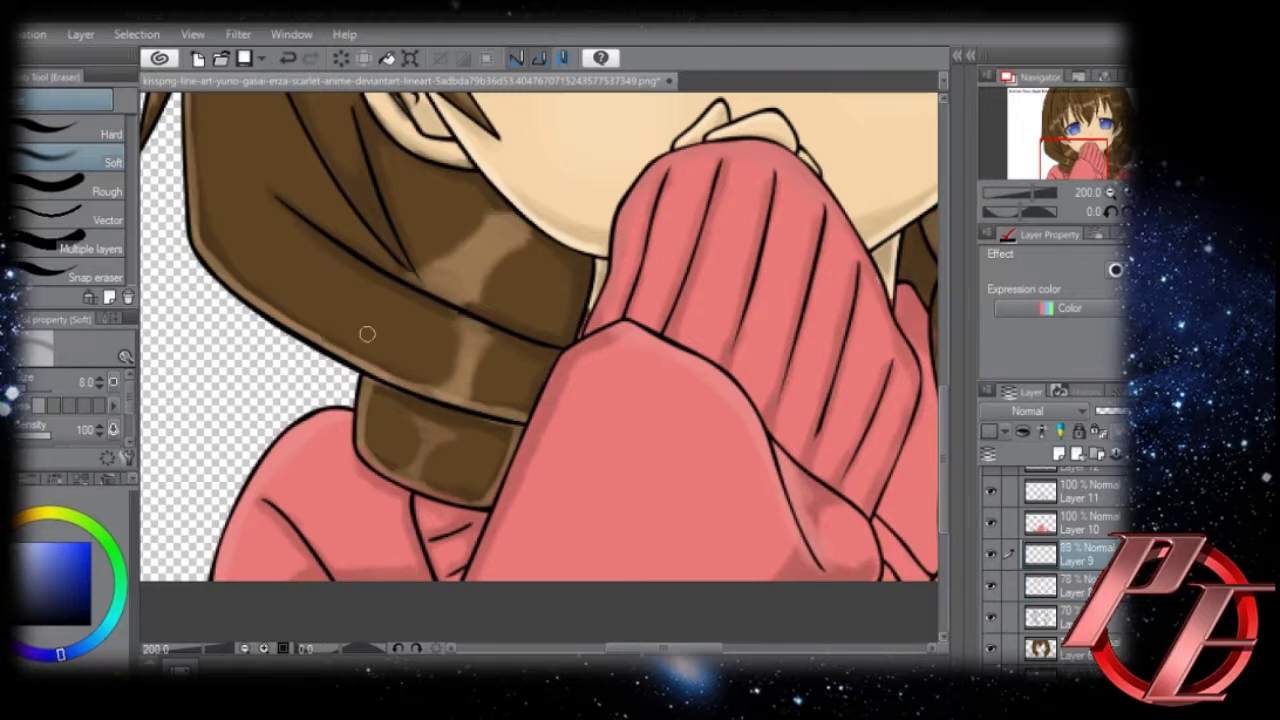
pyautogui.moveTo(285, 110); pyautogui.dragTo(348, 368)
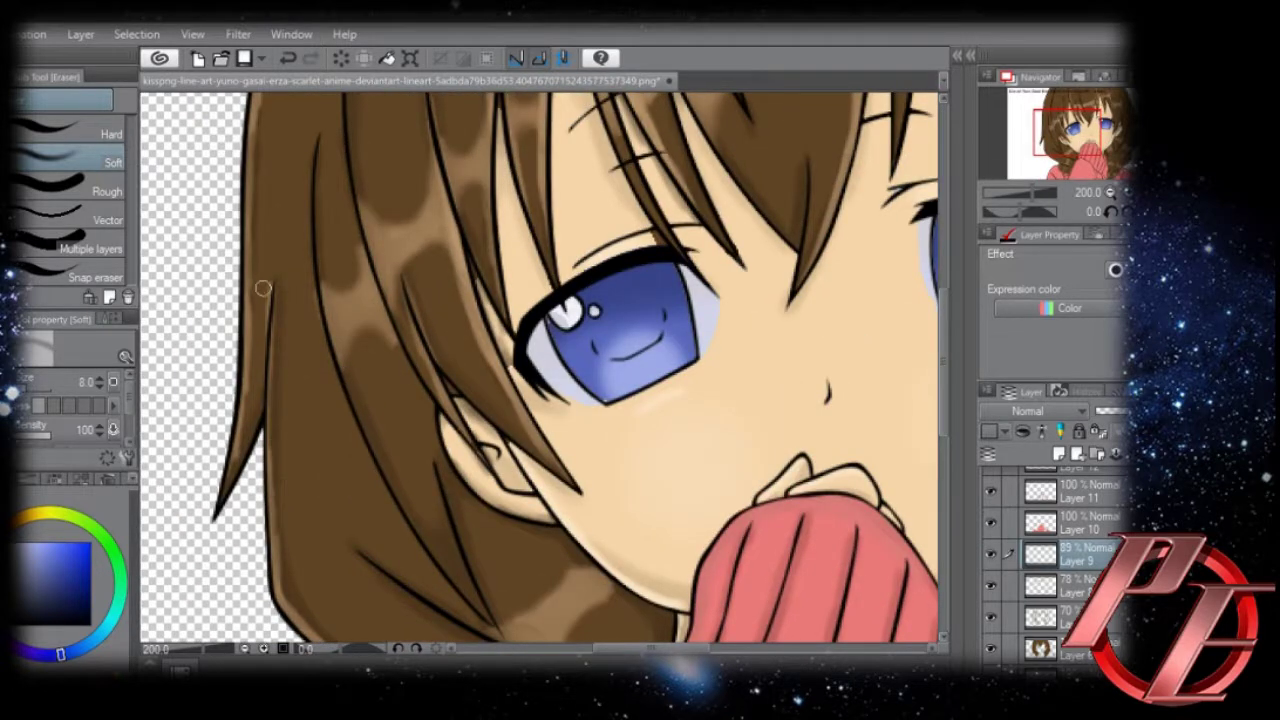
pyautogui.moveTo(262, 288); pyautogui.dragTo(270, 366)
pyautogui.scroll(3, 240, 420)
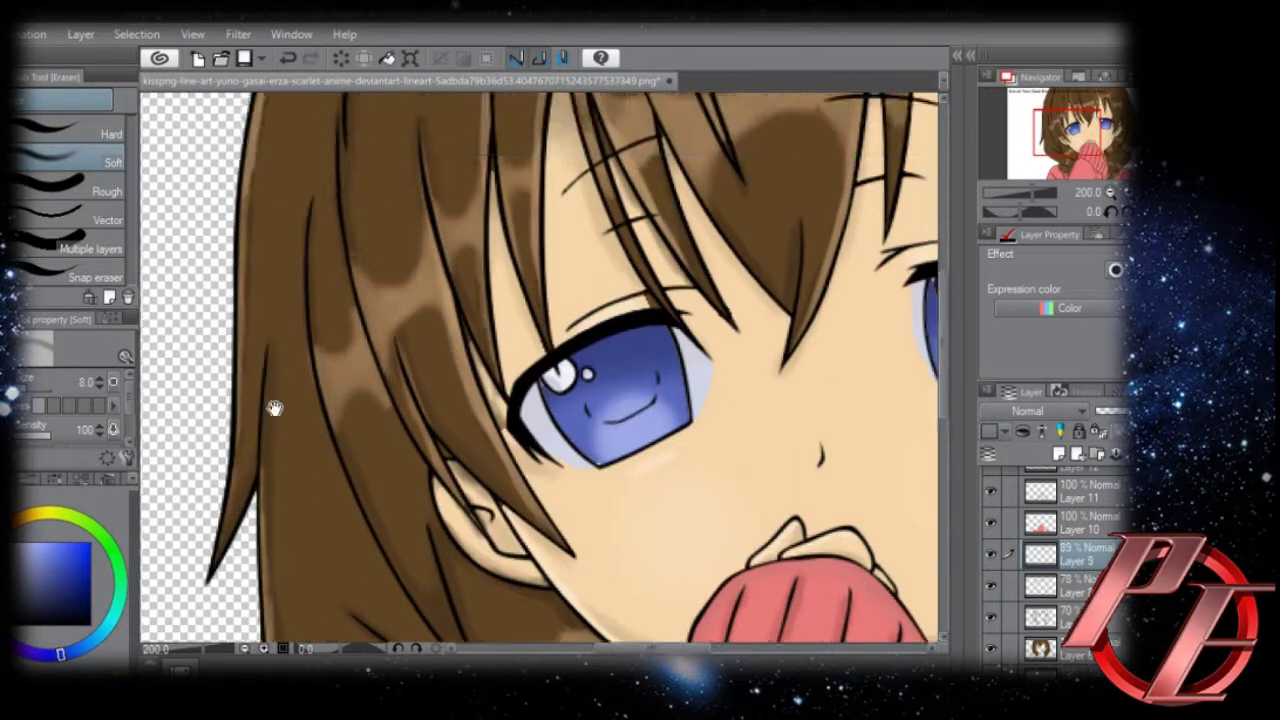
pyautogui.moveTo(269, 238); pyautogui.dragTo(270, 333)
pyautogui.moveTo(250, 310); pyautogui.dragTo(271, 229)
pyautogui.moveTo(420, 329)
pyautogui.mouseDown()
pyautogui.moveTo(400, 234)
pyautogui.moveTo(441, 232)
pyautogui.mouseUp()
pyautogui.scroll(2, 561, 157)
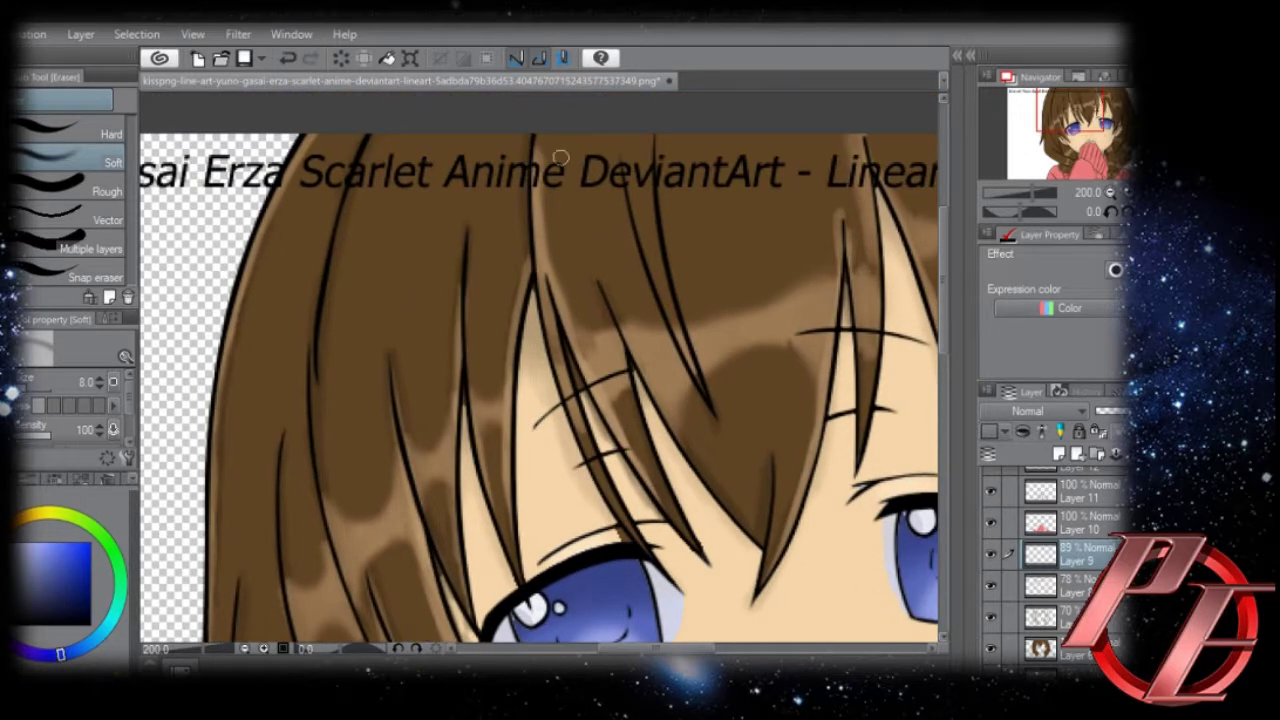
# Soften the edge highlights on the fringe and the strands around the other eye and ear on Layer 9 with the Soft eraser.
pyautogui.moveTo(557, 193); pyautogui.dragTo(417, 220)
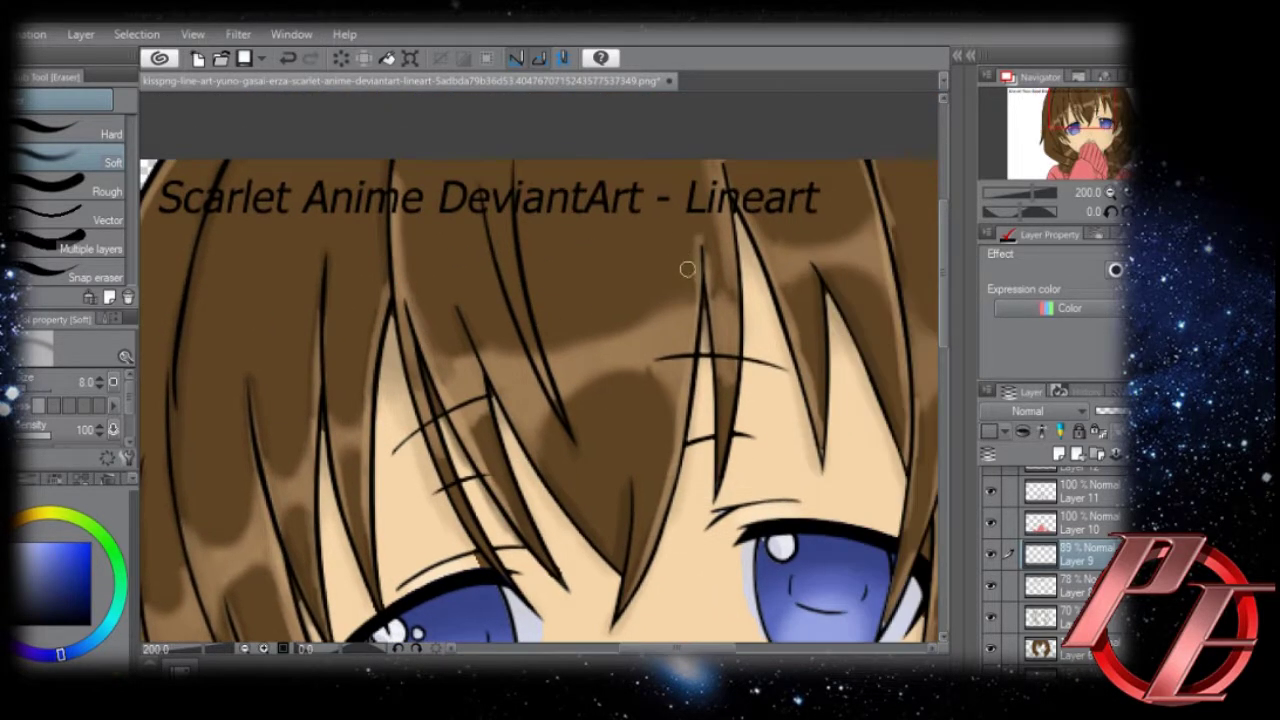
pyautogui.moveTo(702, 318); pyautogui.dragTo(514, 357)
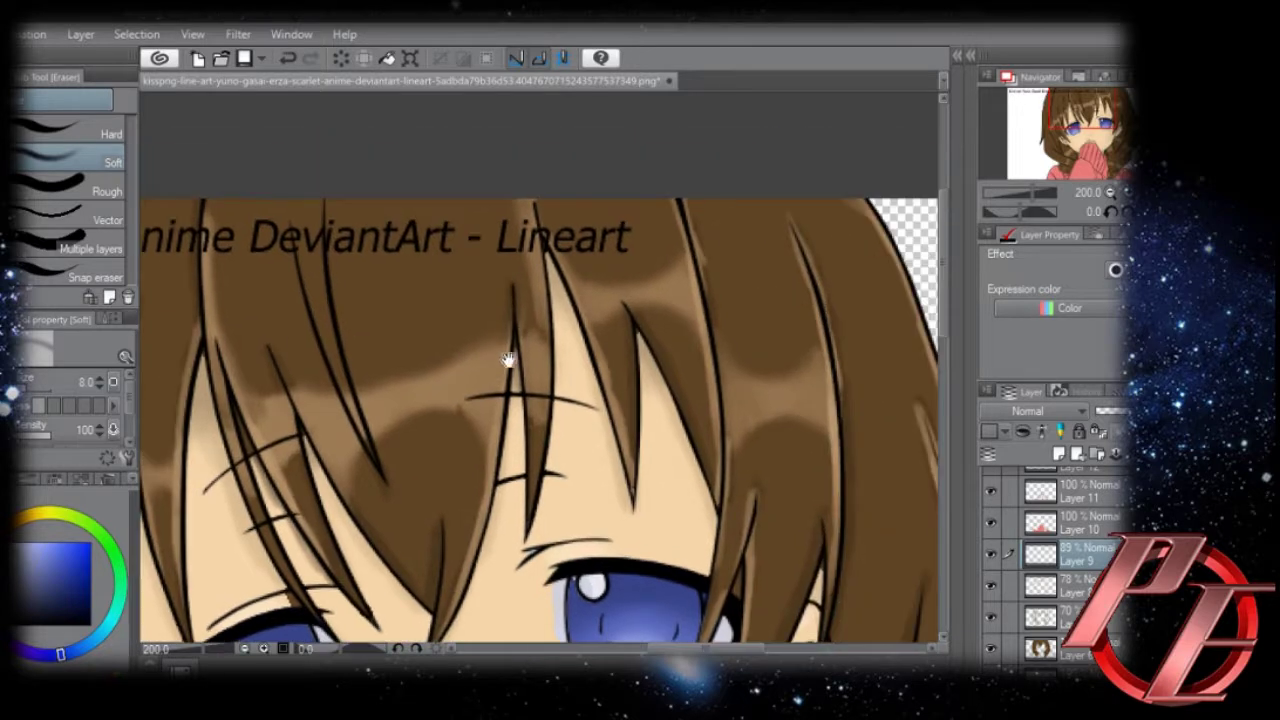
pyautogui.moveTo(777, 209)
pyautogui.mouseDown()
pyautogui.moveTo(810, 300)
pyautogui.moveTo(828, 281)
pyautogui.moveTo(798, 219)
pyautogui.moveTo(845, 391)
pyautogui.mouseUp()
pyautogui.moveTo(763, 252); pyautogui.dragTo(473, 48)
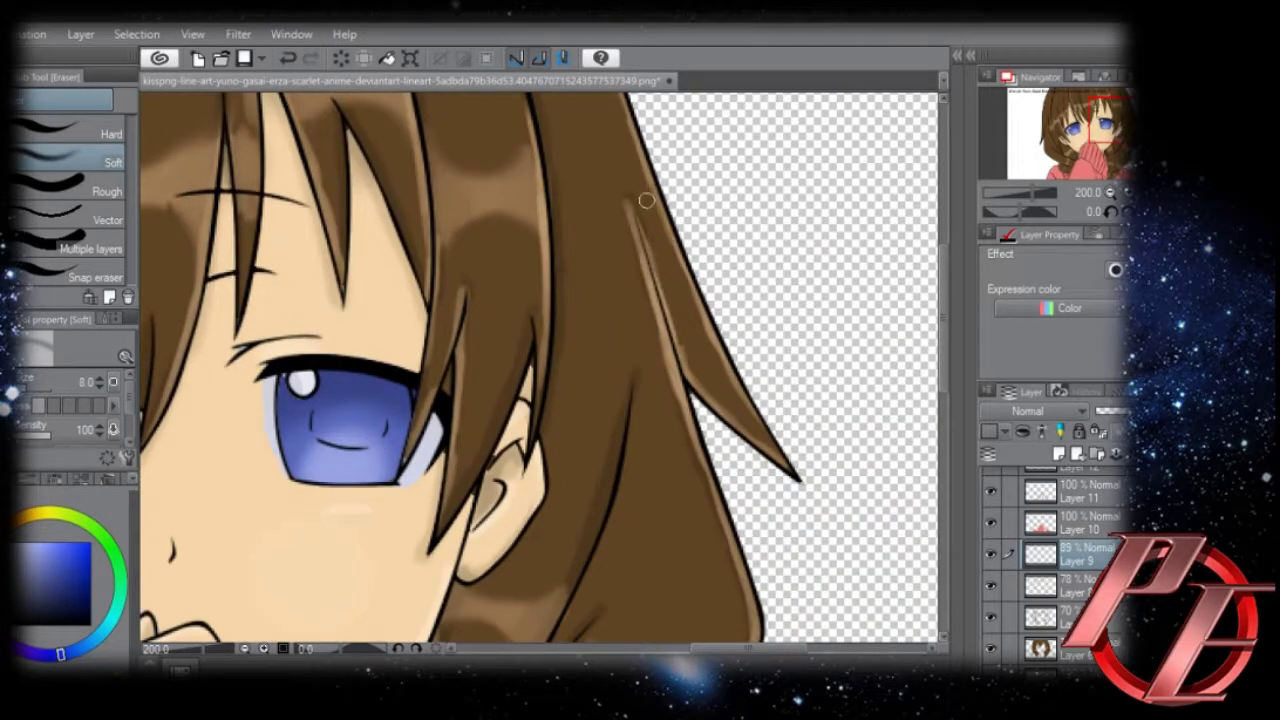
pyautogui.moveTo(637, 342); pyautogui.dragTo(614, 221)
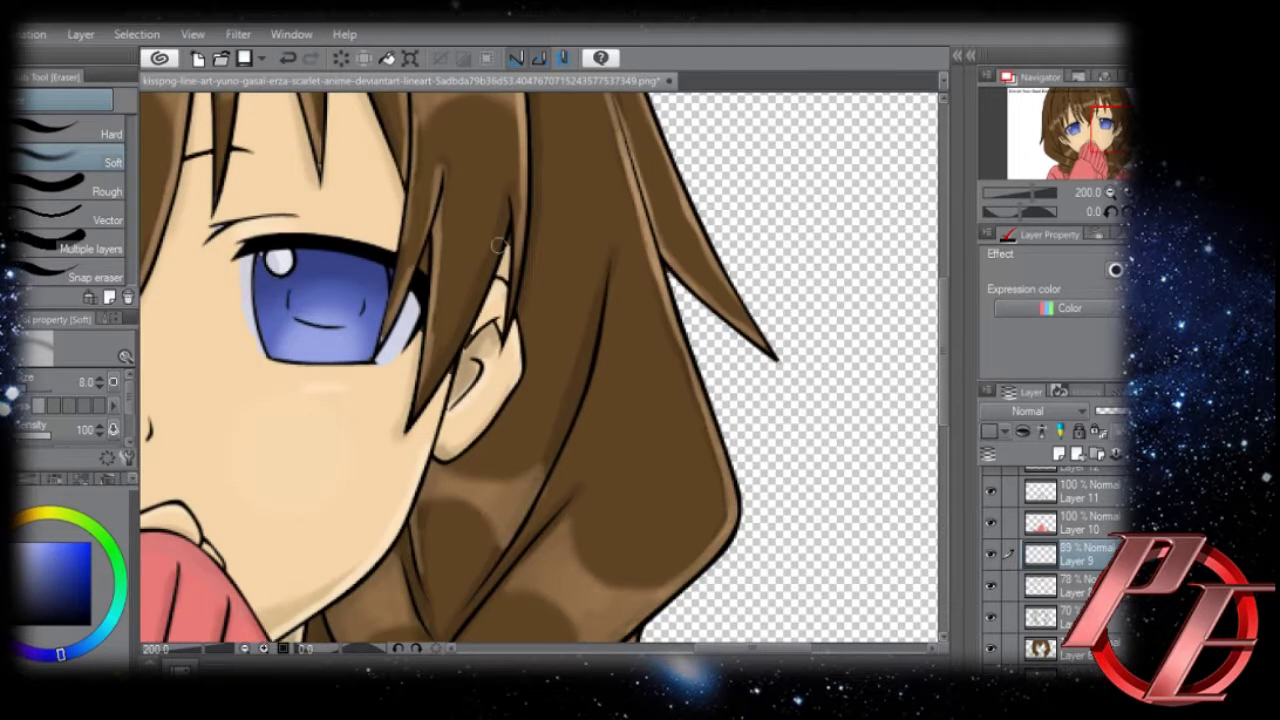
pyautogui.moveTo(442, 151); pyautogui.dragTo(440, 163)
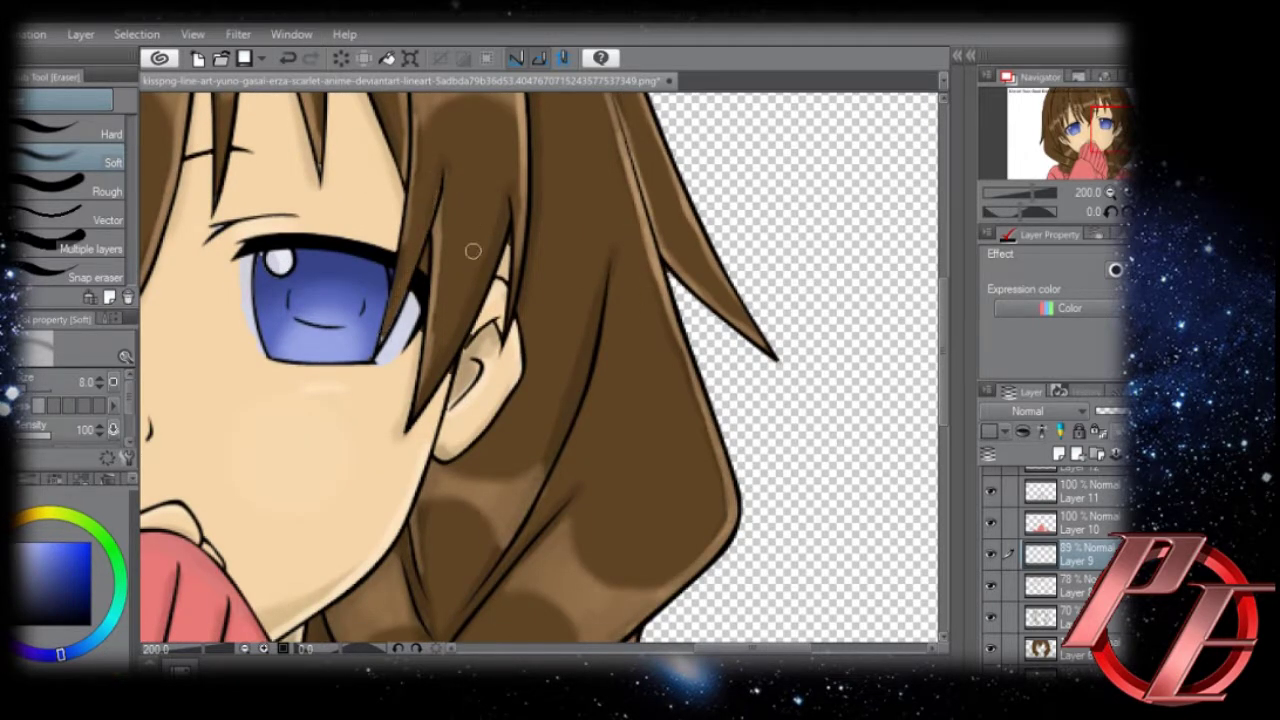
pyautogui.scroll(4, 440, 300)
pyautogui.moveTo(358, 155); pyautogui.dragTo(520, 255)
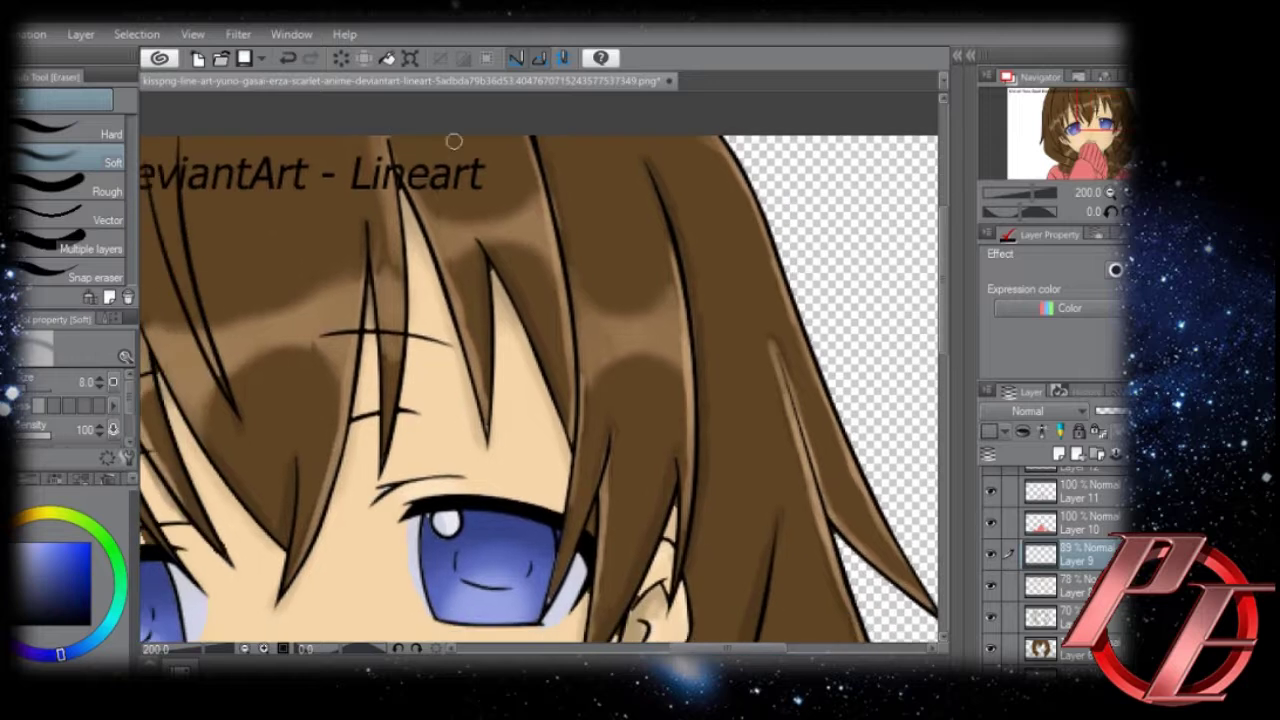
# Raise Layer 9's opacity to 100% and lower the opacity of the hair layer directly beneath it, judging the whole picture.
pyautogui.click(245, 649)
pyautogui.click(245, 649)
pyautogui.click(245, 649)
pyautogui.click(245, 649)
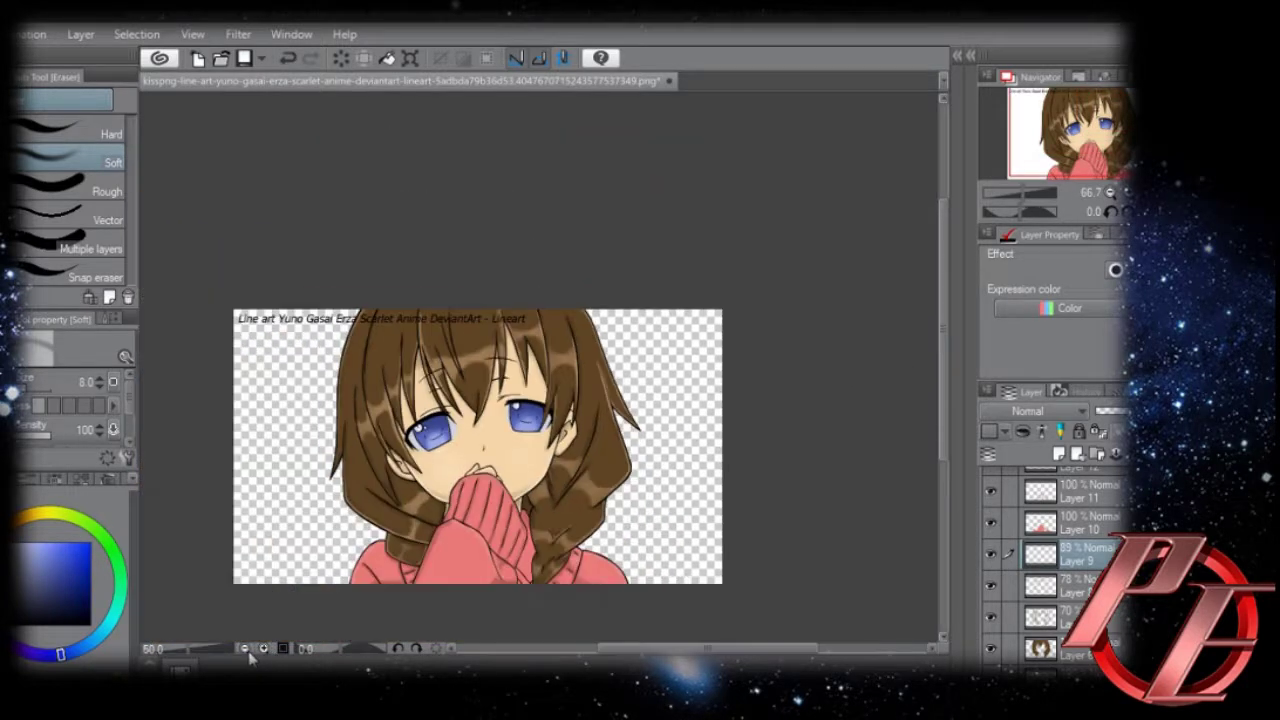
pyautogui.click(1095, 525)
pyautogui.click(1090, 555)
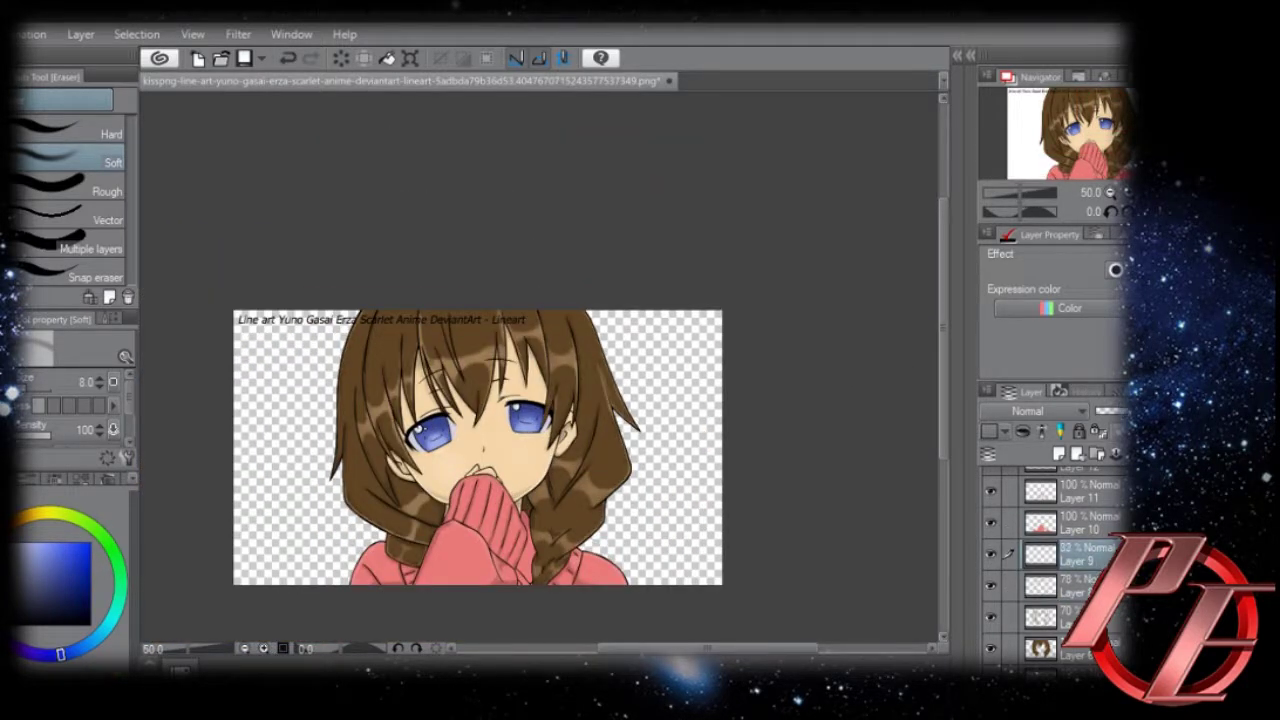
pyautogui.click(1090, 586)
pyautogui.click(1126, 411)
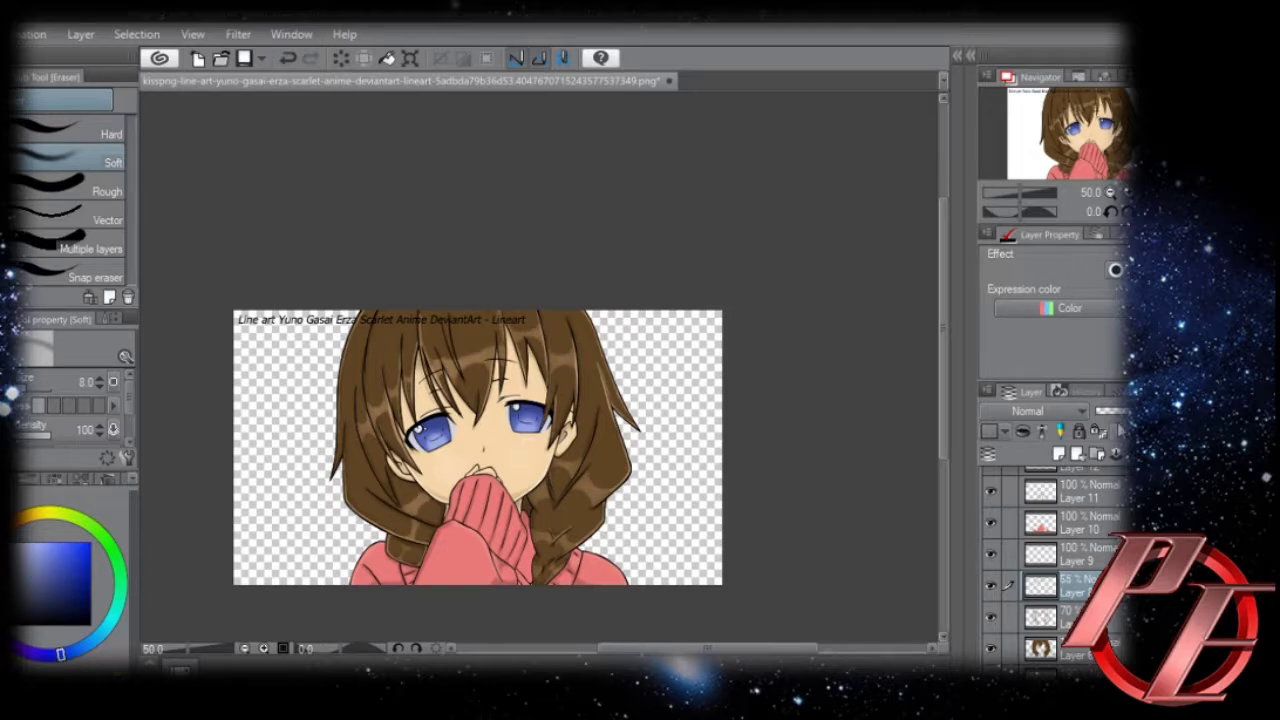
# Select a large rectangle around the character and fill it with light beige-grey on a layer behind her.
pyautogui.moveTo(737, 415); pyautogui.dragTo(749, 326)
pyautogui.scroll(-3, 1050, 578)
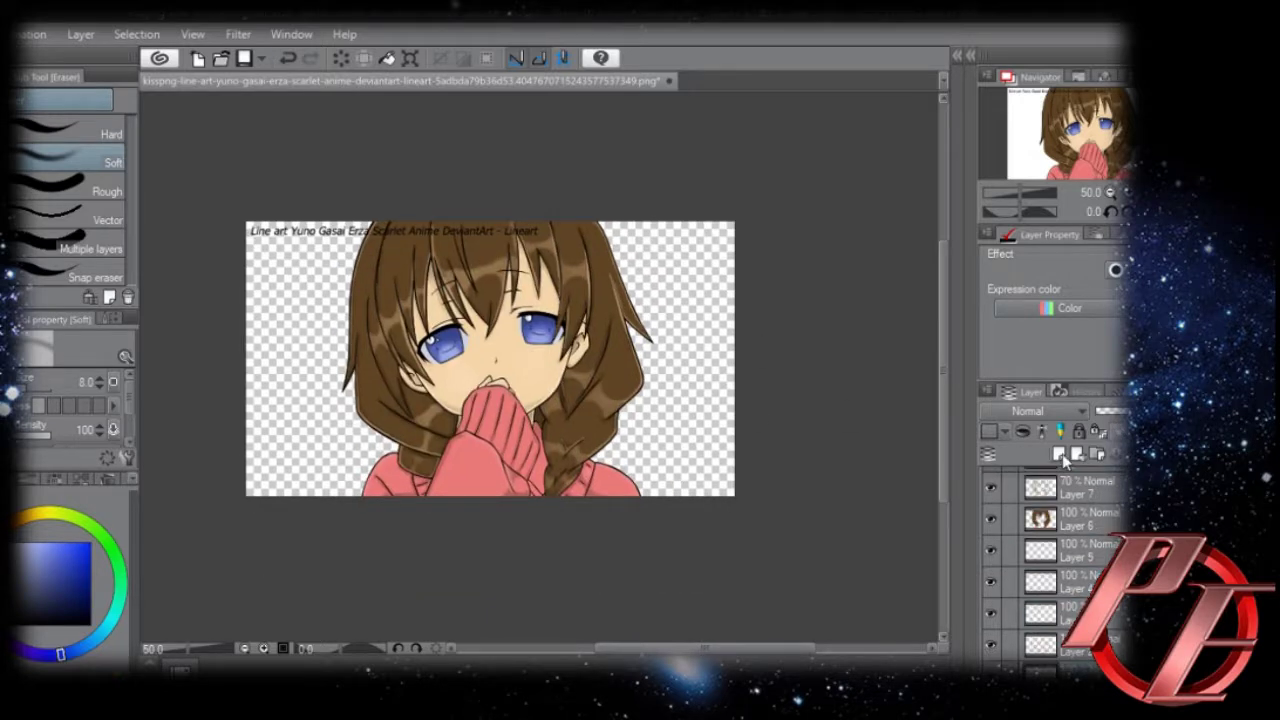
pyautogui.scroll(-1, 1050, 560)
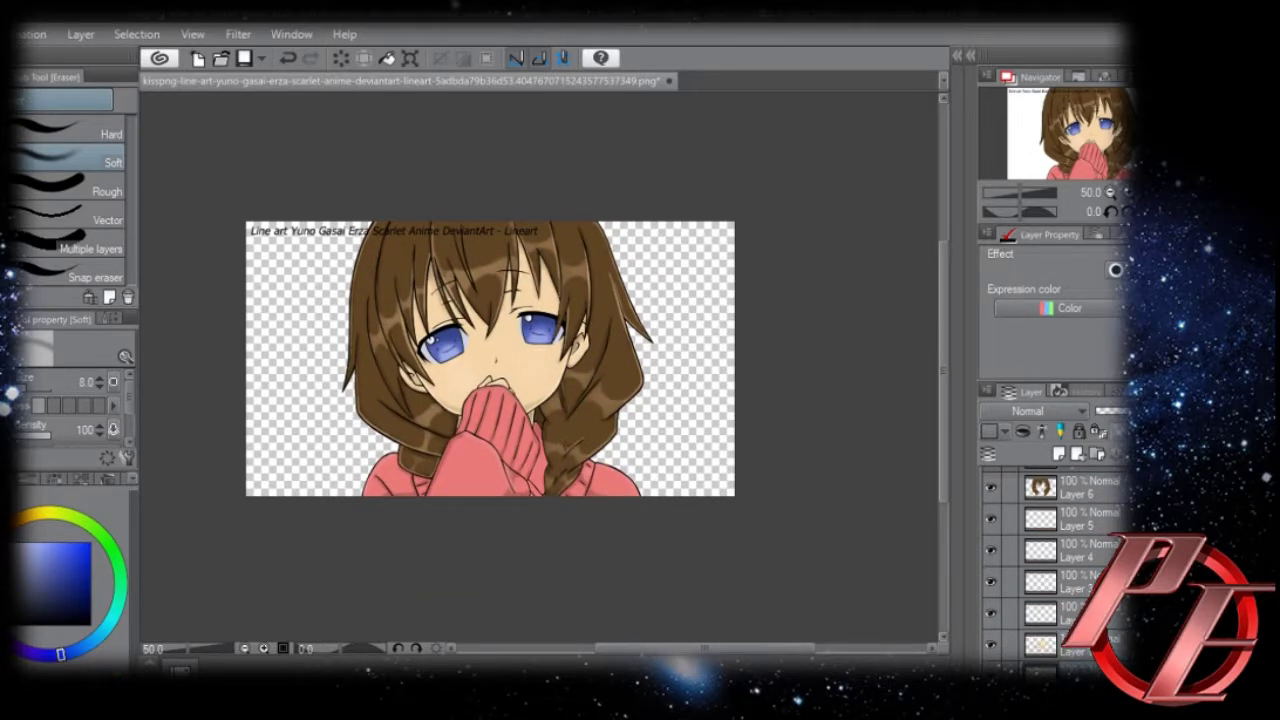
pyautogui.press('m')
pyautogui.moveTo(316, 250)
pyautogui.mouseDown()
pyautogui.moveTo(690, 485)
pyautogui.moveTo(668, 484)
pyautogui.mouseUp()
pyautogui.click(35, 518)
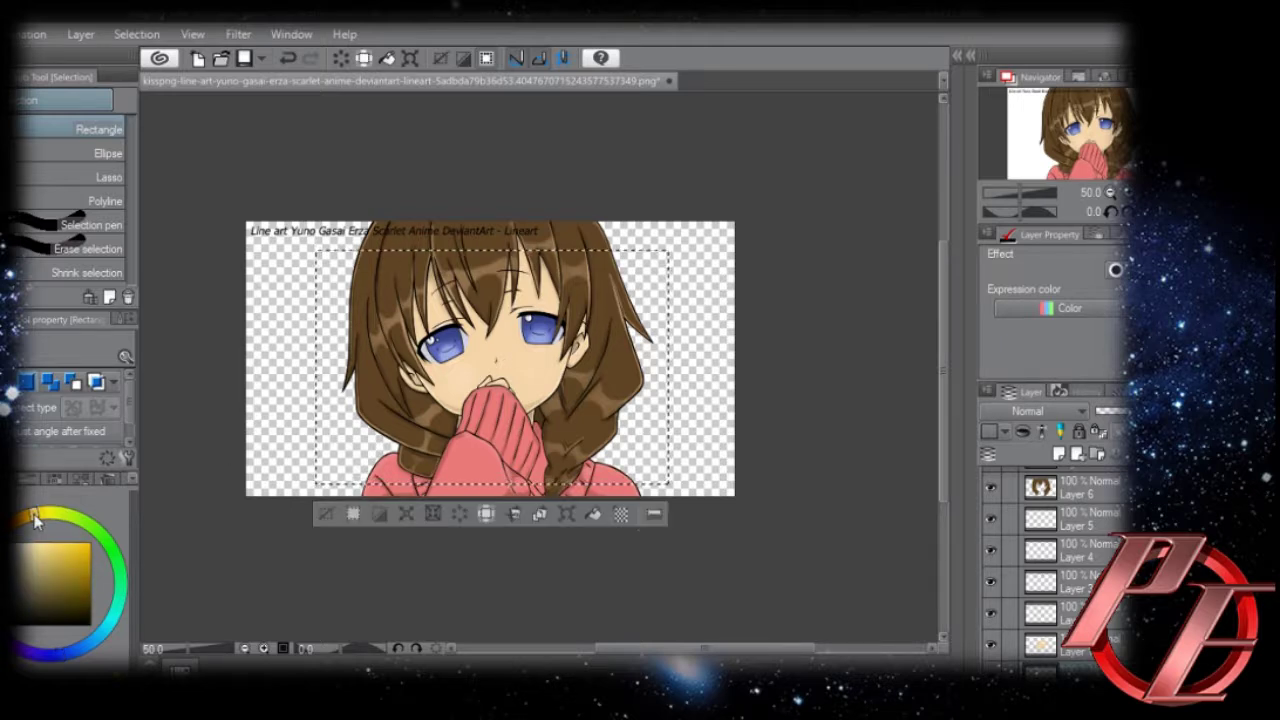
pyautogui.press('g')
pyautogui.click(642, 483)
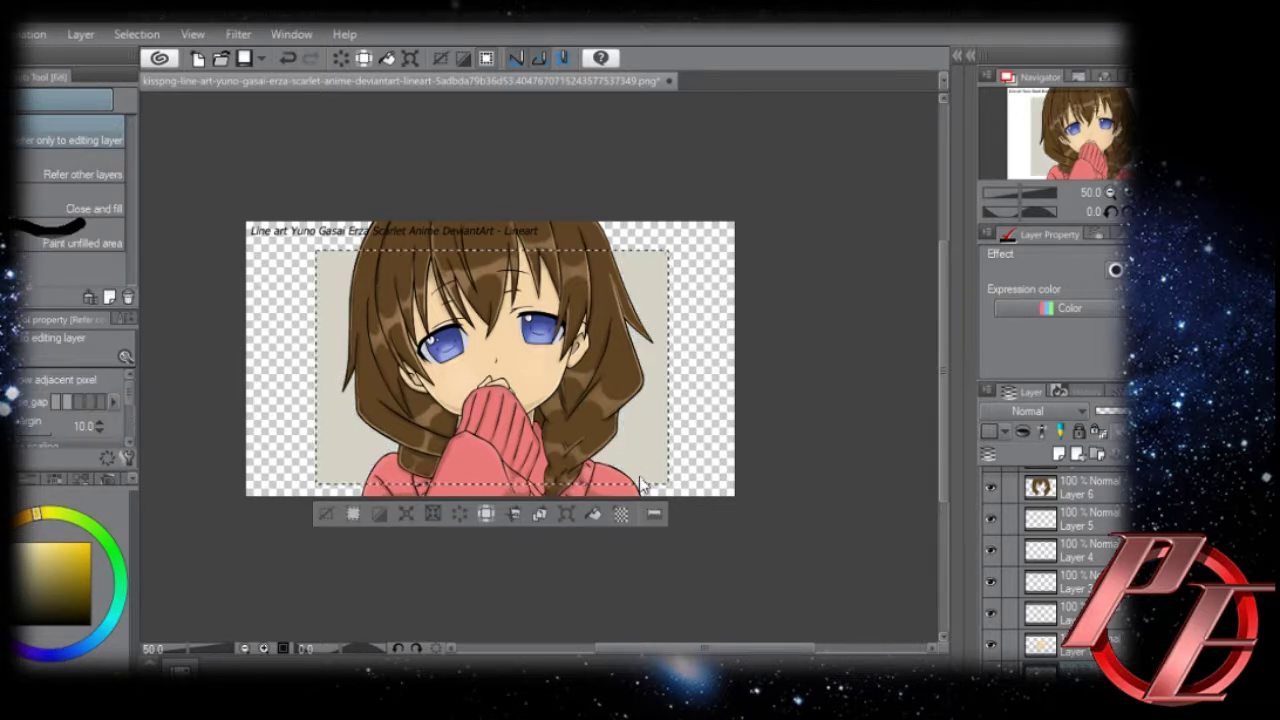
# Invert the selection, fill the surrounding border of the background with pale cream, and deselect.
pyautogui.click(146, 34)
pyautogui.click(173, 138)
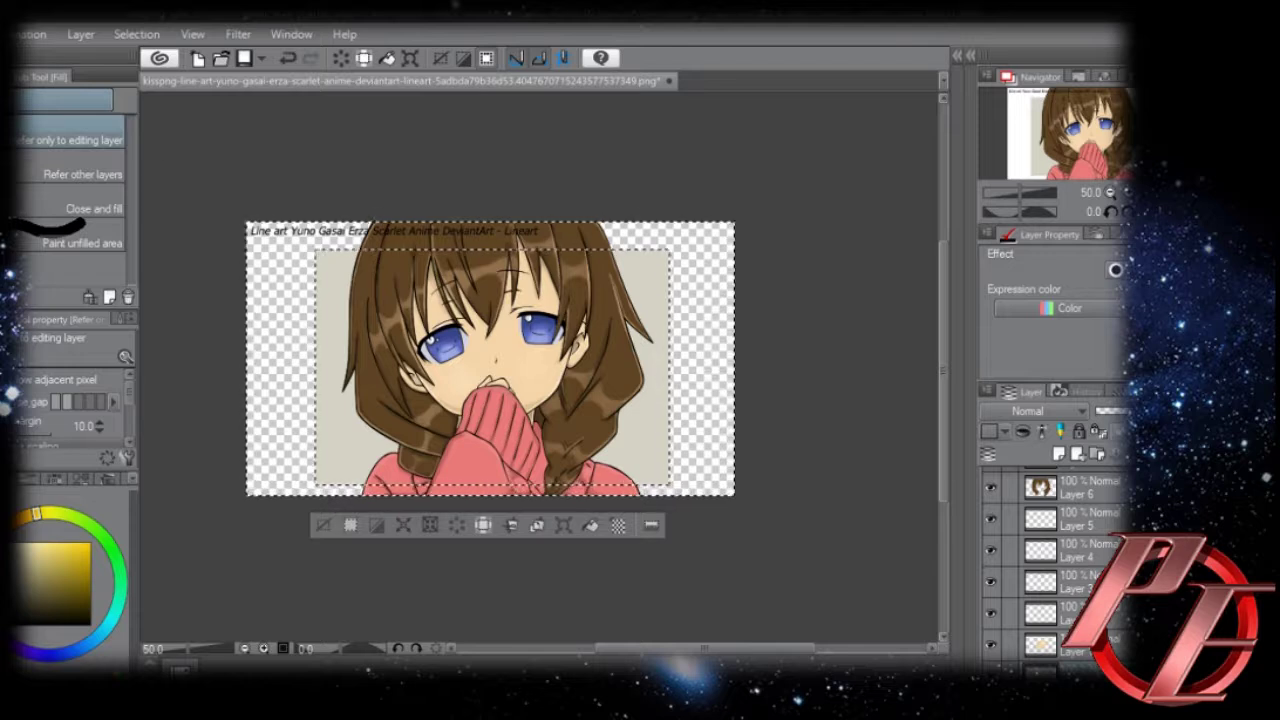
pyautogui.click(297, 418)
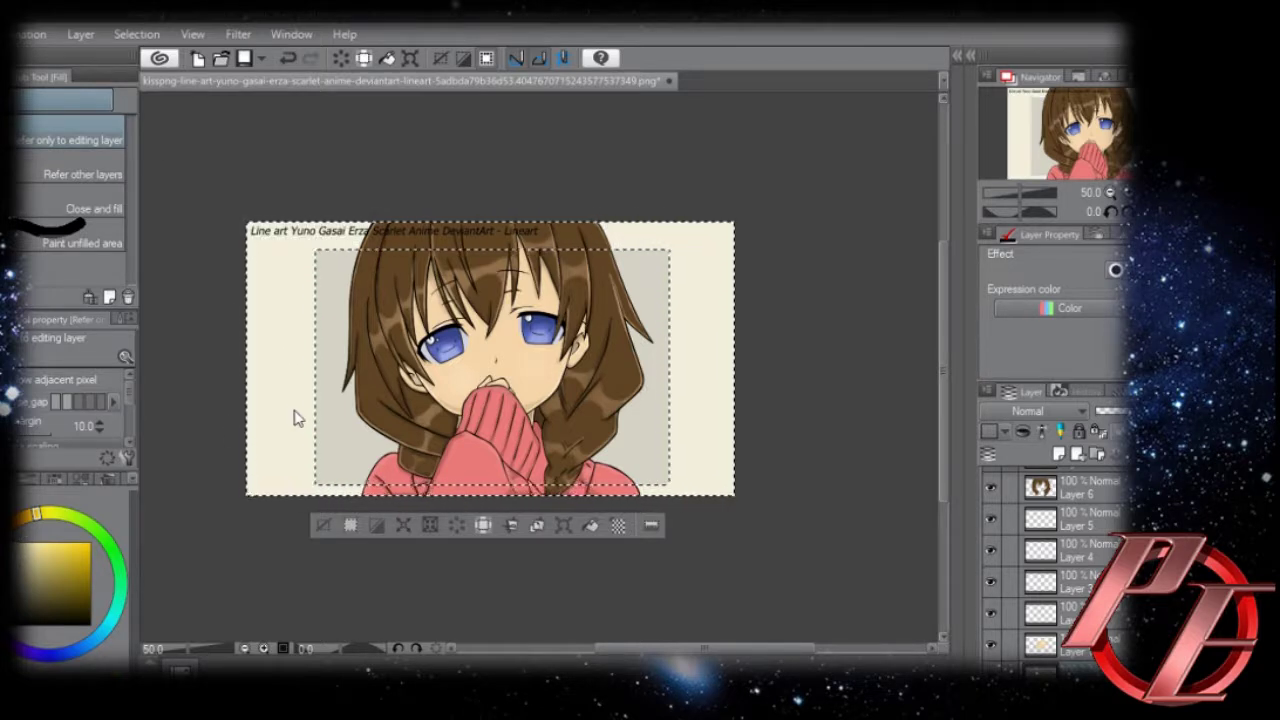
pyautogui.hotkey('ctrl', 'd')
# Add the text "Thank you for watching!!!" on a text layer at the top of the layer stack.
pyautogui.scroll(10, 1115, 560)
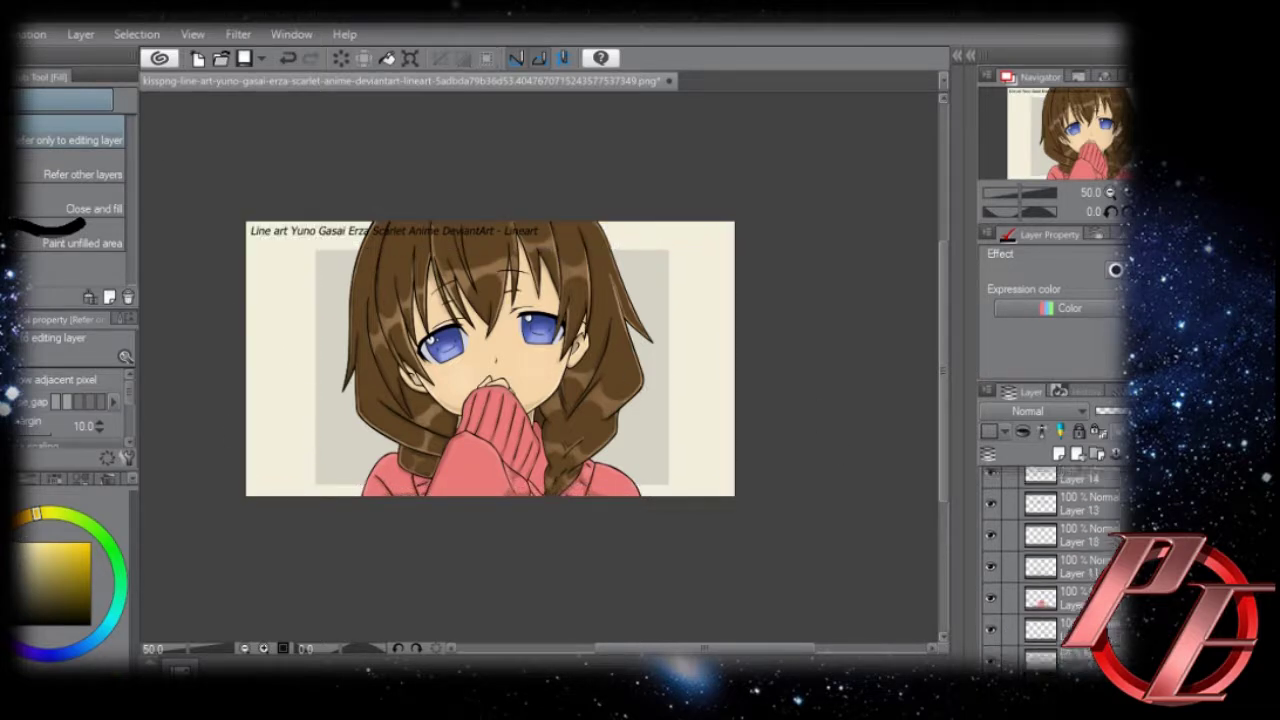
pyautogui.press('p')
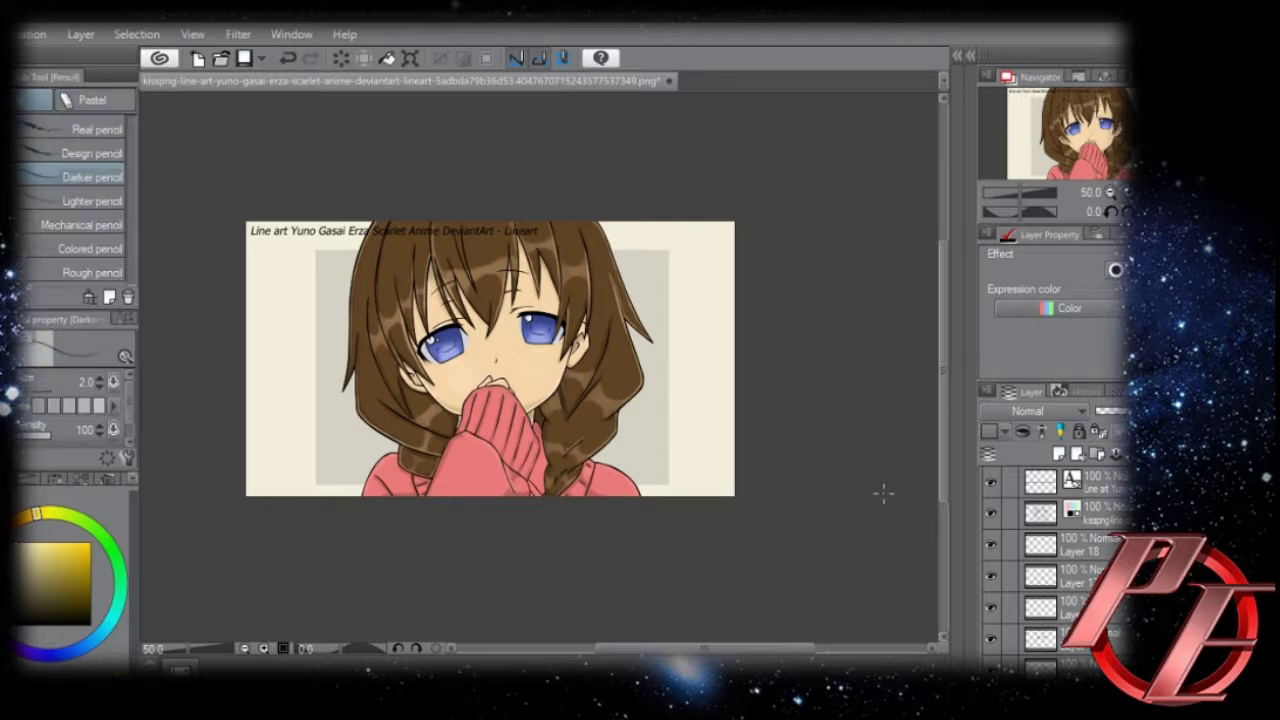
pyautogui.click(1082, 455)
pyautogui.press('t')
pyautogui.click(251, 348)
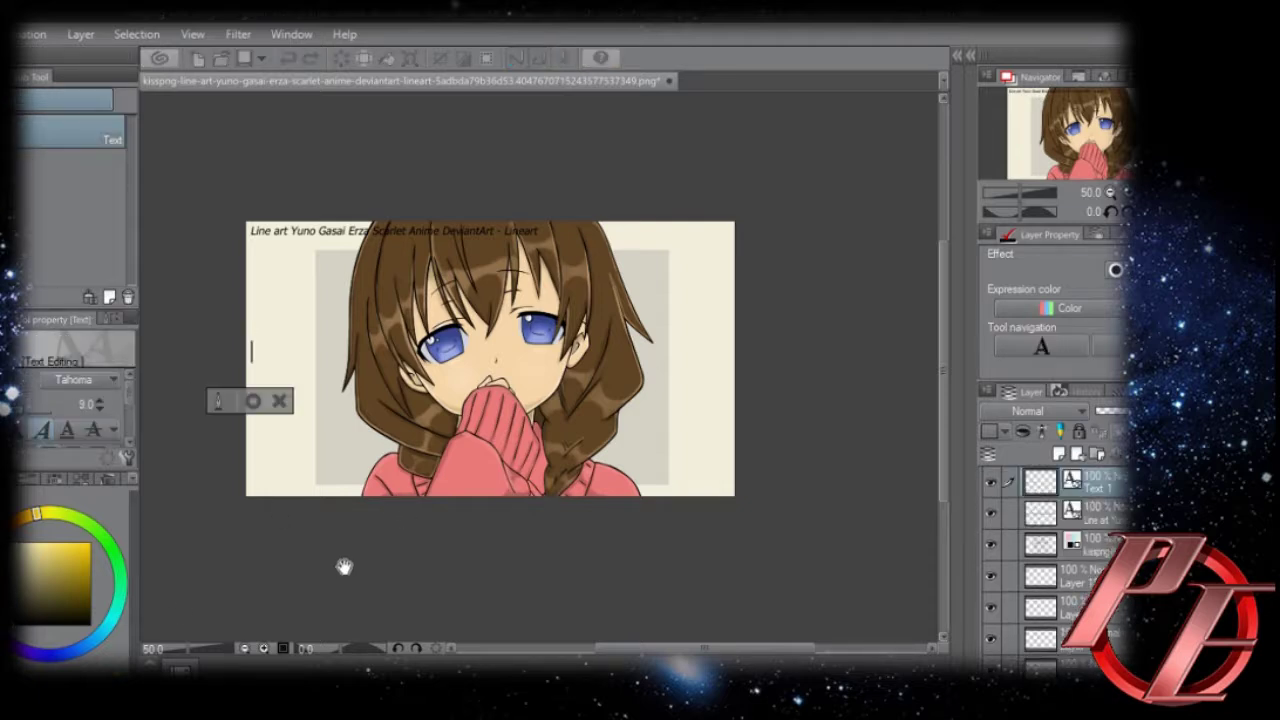
pyautogui.write('Thank you for w')
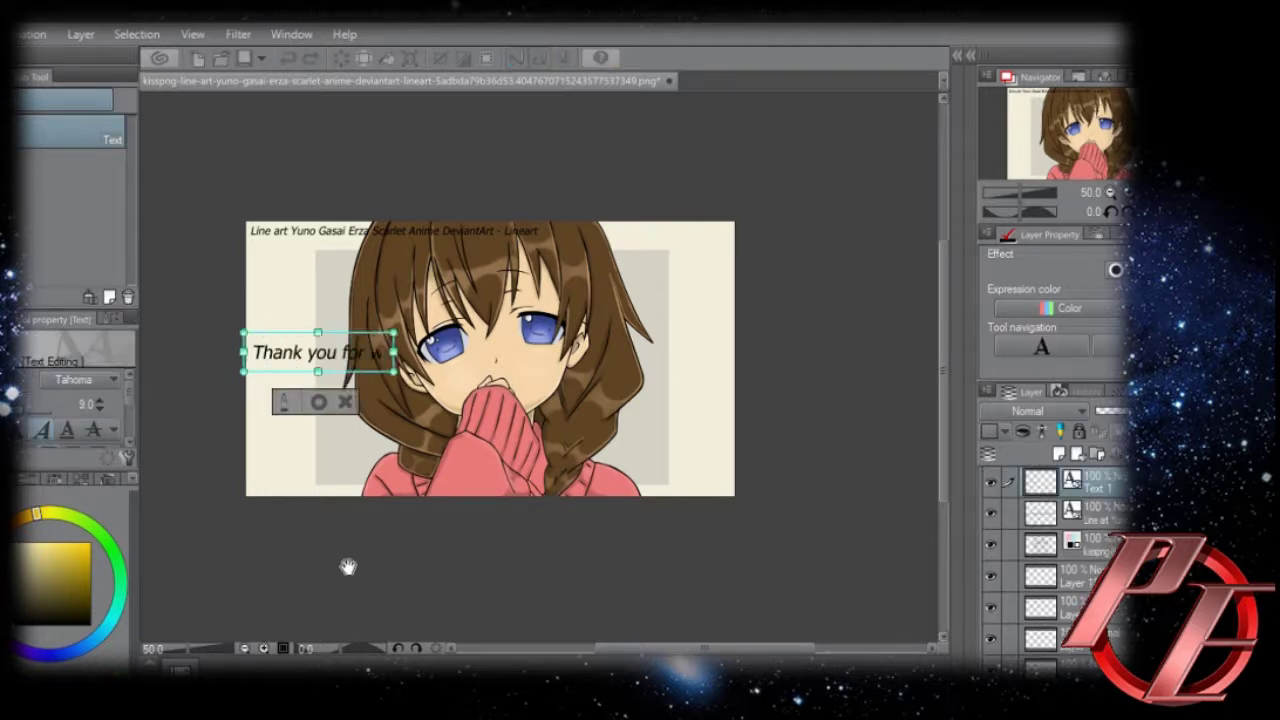
pyautogui.write('atching!!!')
# Recolour the thank-you text light green, confirm it, and enlarge it to span most of the picture's width across the lower part.
pyautogui.moveTo(462, 352); pyautogui.dragTo(250, 350)
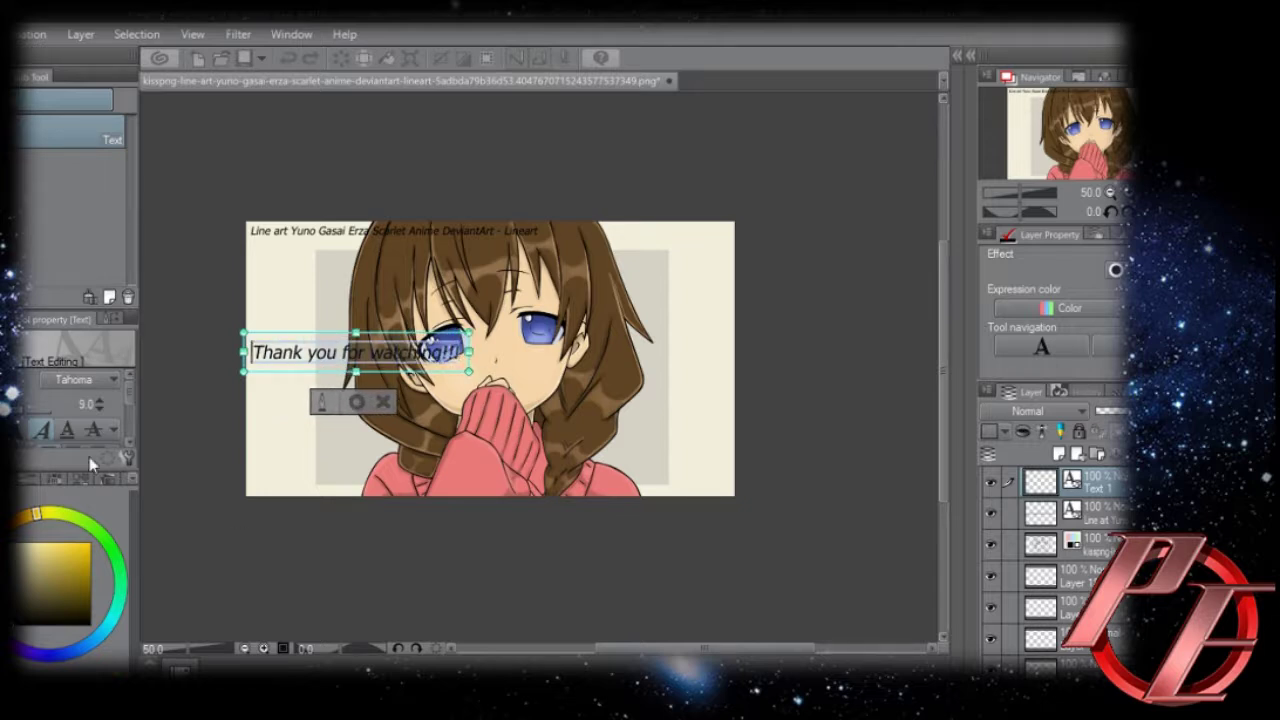
pyautogui.click(42, 551)
pyautogui.click(86, 522)
pyautogui.click(357, 402)
pyautogui.moveTo(418, 336); pyautogui.dragTo(681, 406)
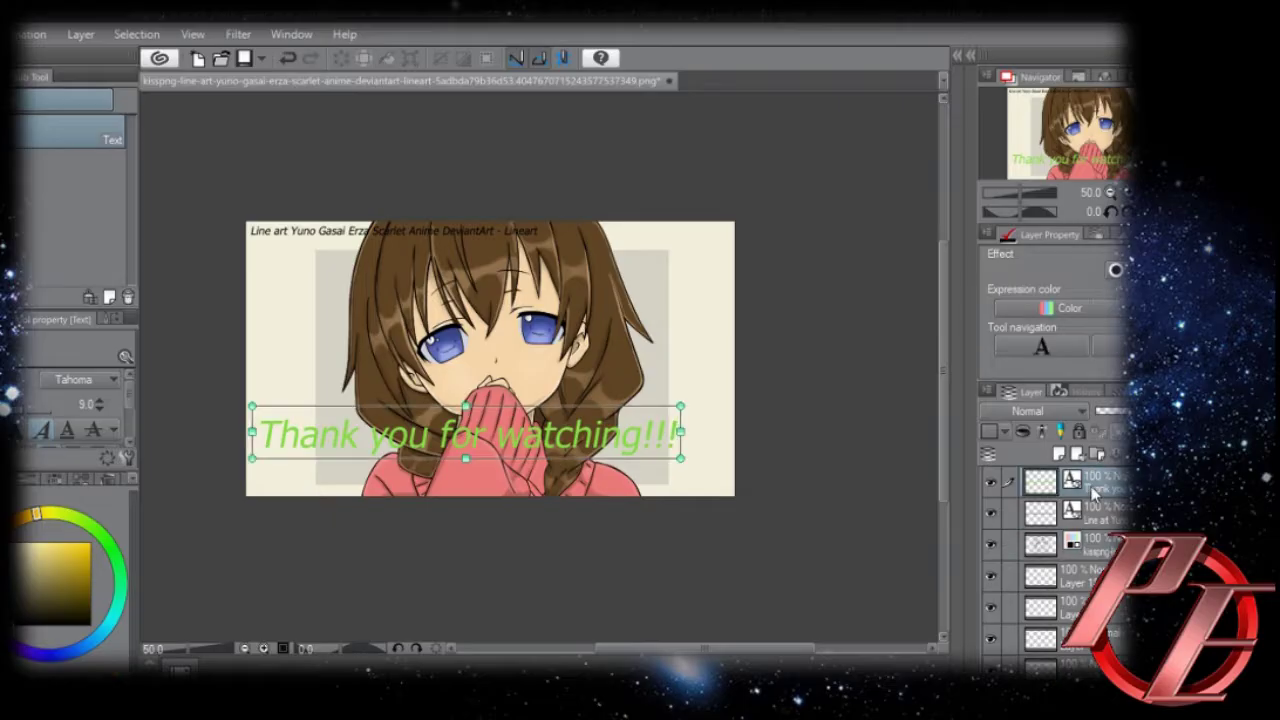